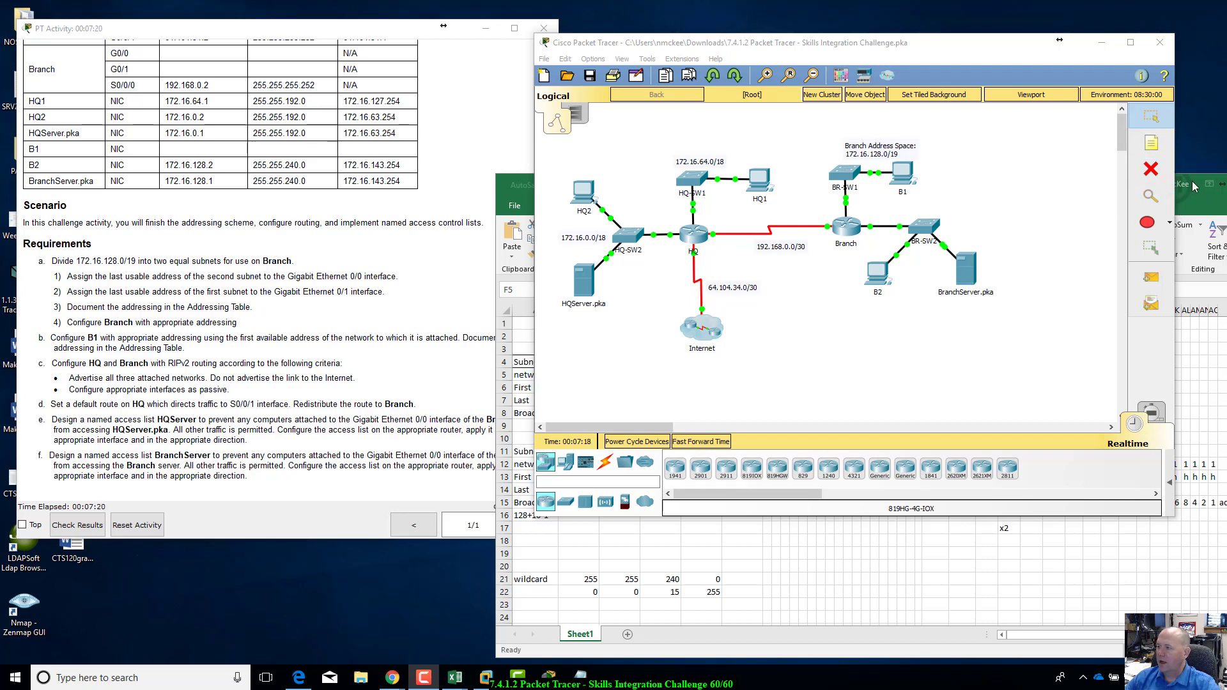
- Switch to the Excel workbook and look over the subnetting worksheet's upper rows
click(1204, 203)
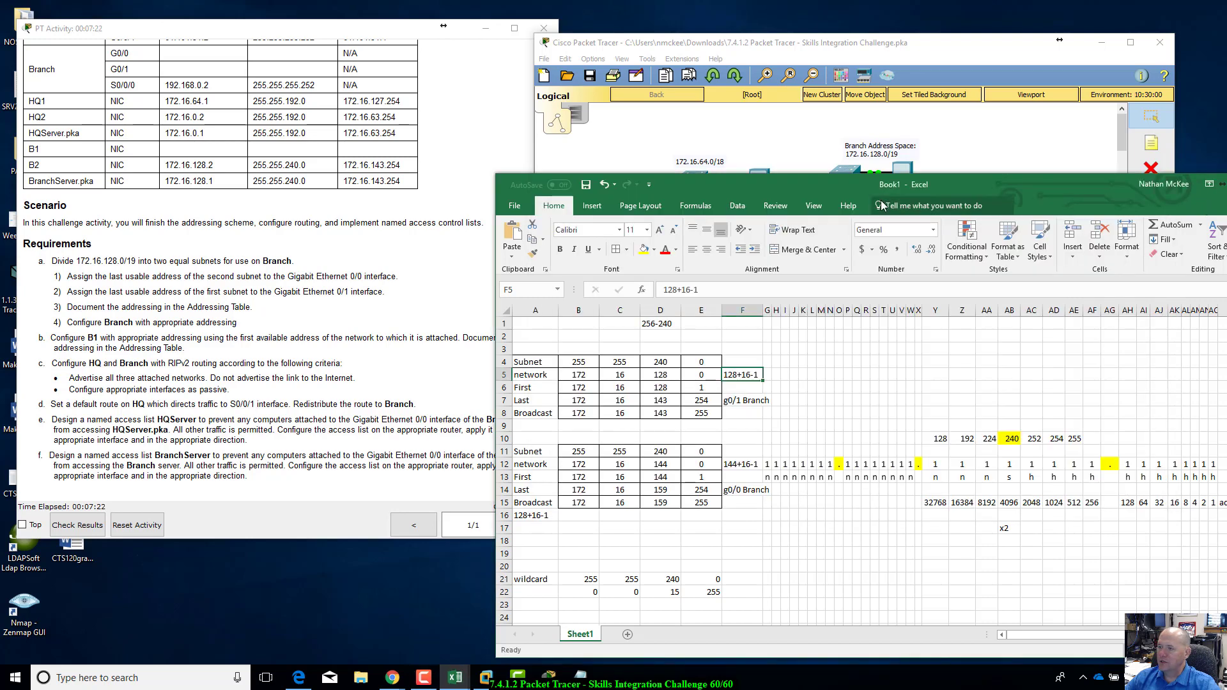
drag(864, 190, 848, 132)
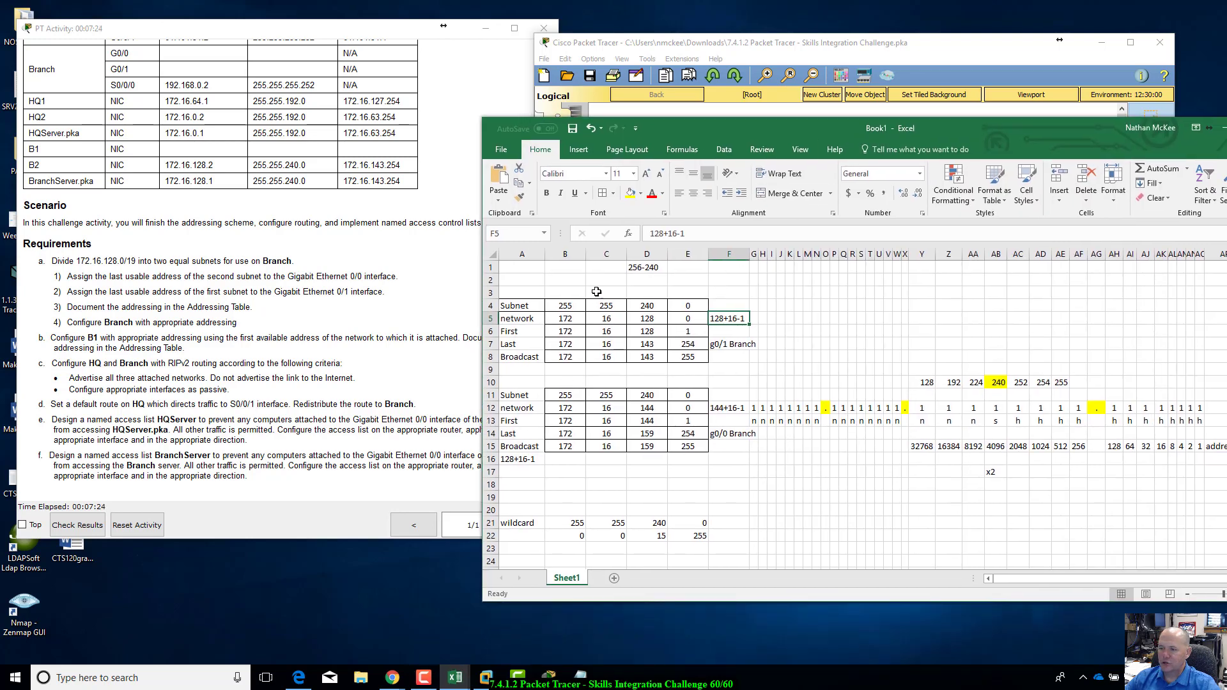
drag(528, 266, 722, 265)
click(520, 294)
click(529, 278)
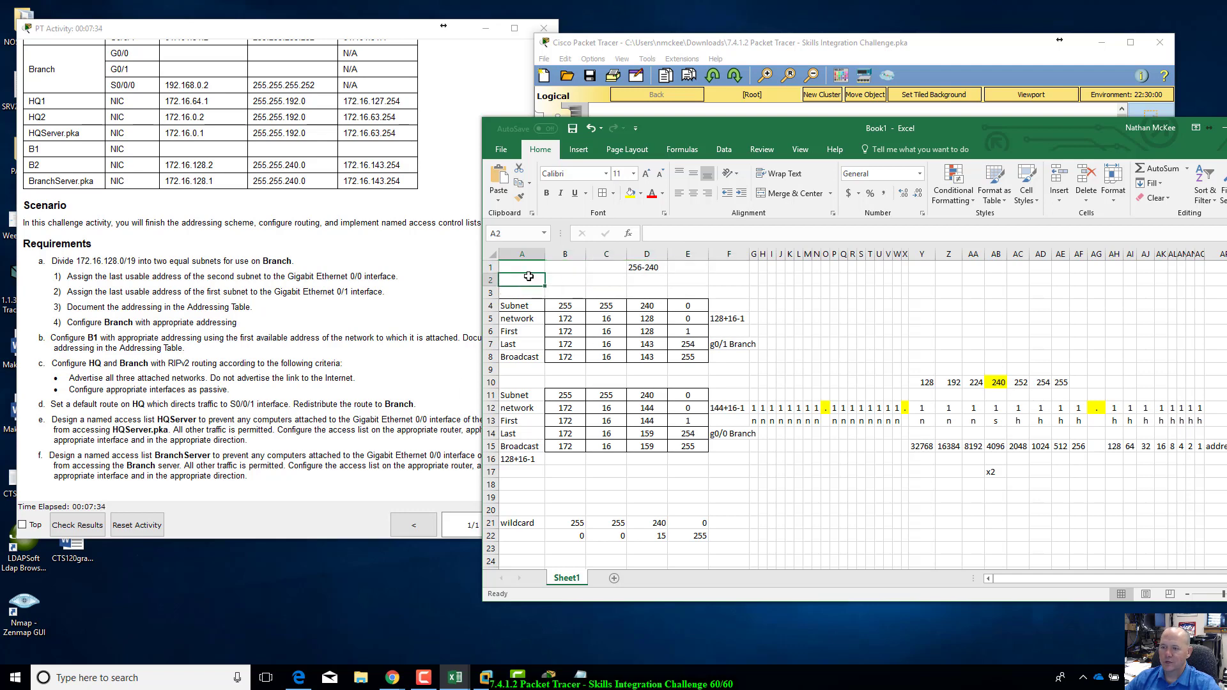
click(536, 267)
- Switch to the Packet Tracer activity and review its addressing table and requirements alongside the network topology
click(394, 464)
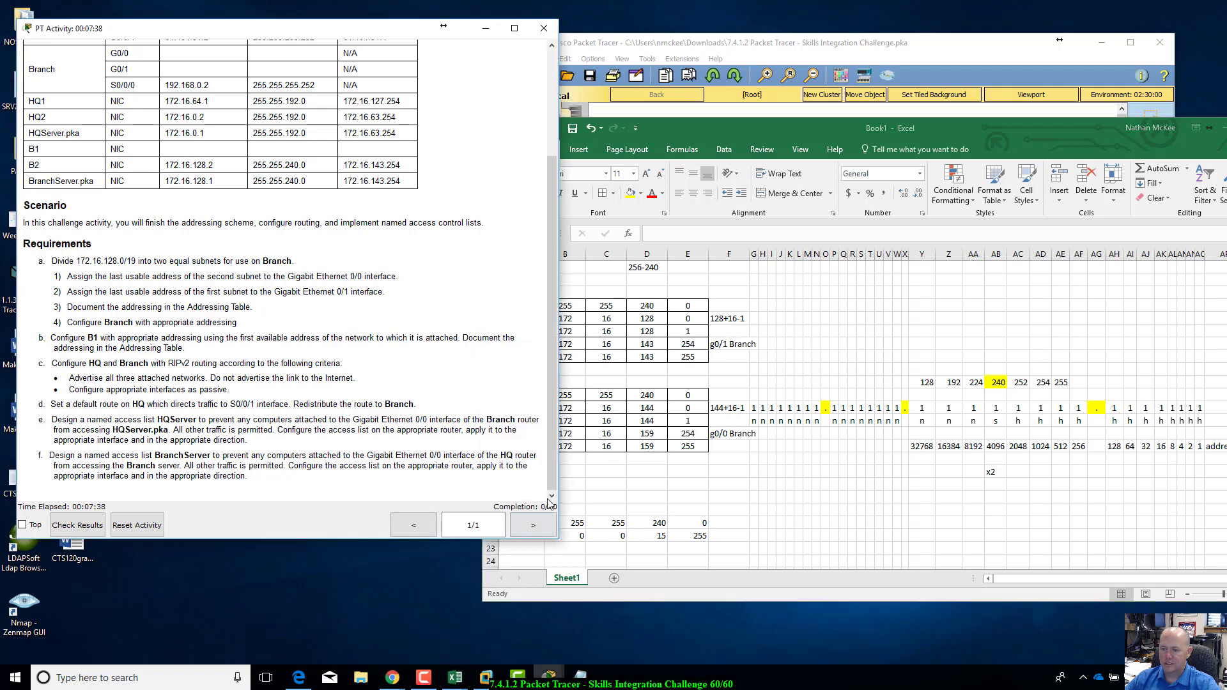
drag(929, 131, 972, 281)
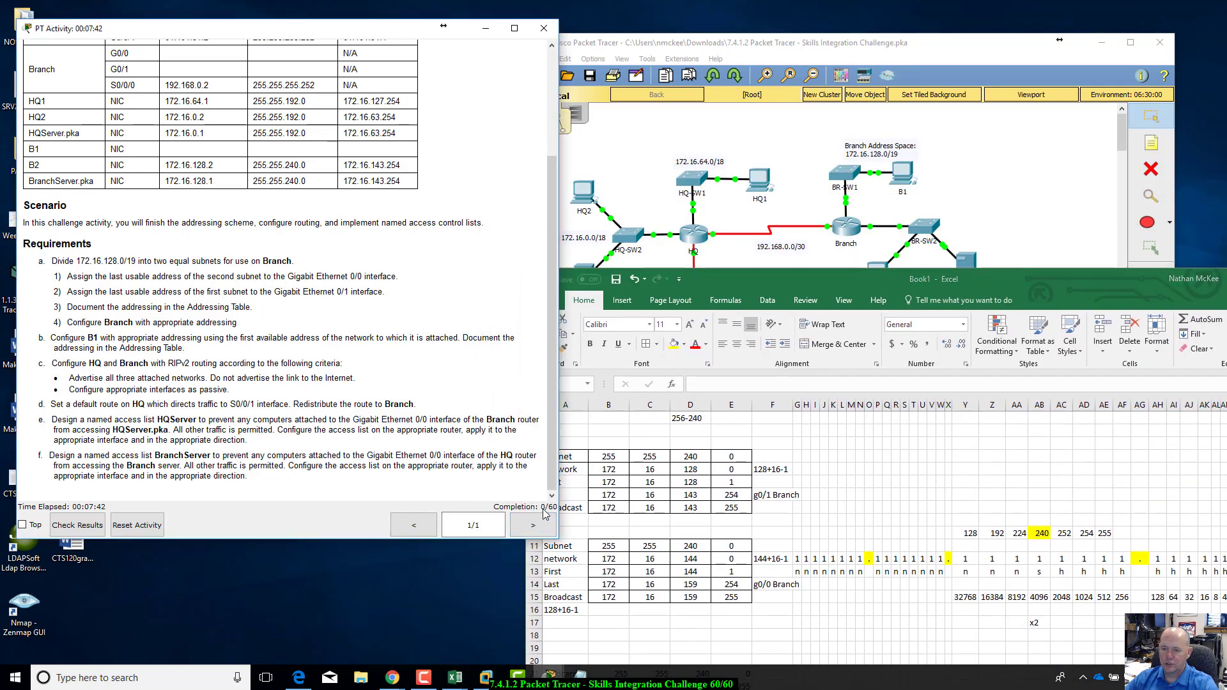
scroll(307, 414, up, 3)
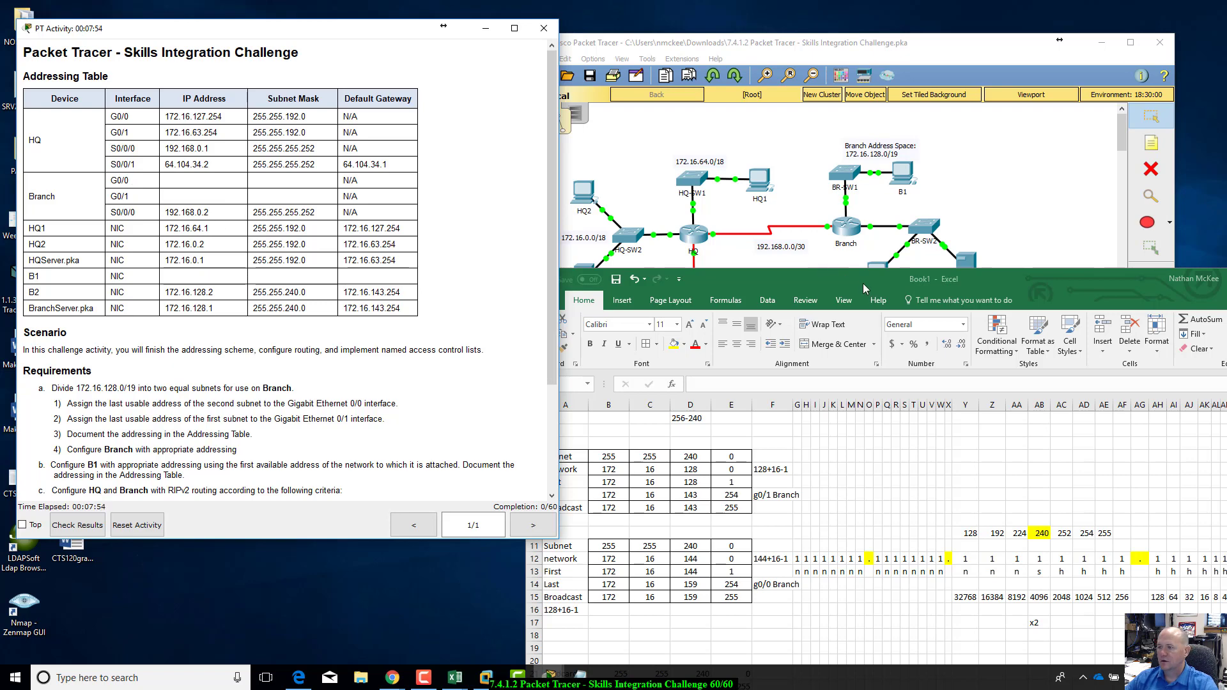
drag(863, 284, 764, 371)
click(997, 171)
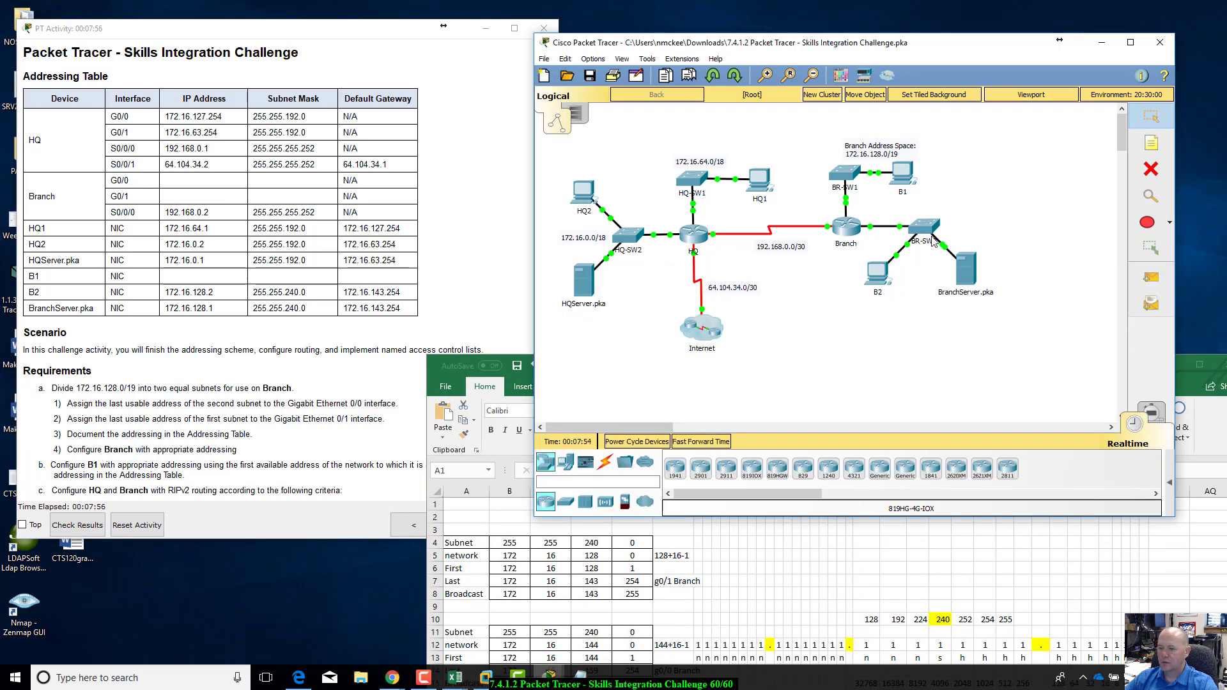
click(249, 416)
scroll(250, 415, down, 1)
scroll(249, 417, down, 1)
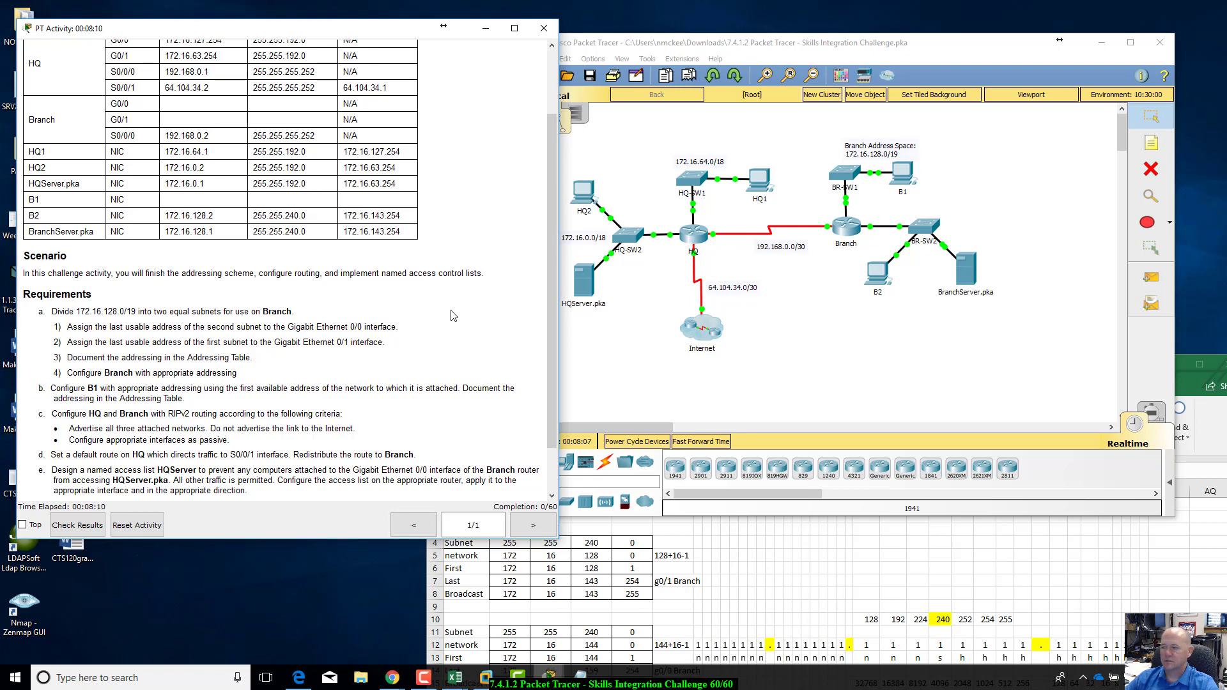
- Switch to the Excel worksheet, highlight the mask bits in G12:AB12, and change the marker in cell AB13 to n
click(1188, 391)
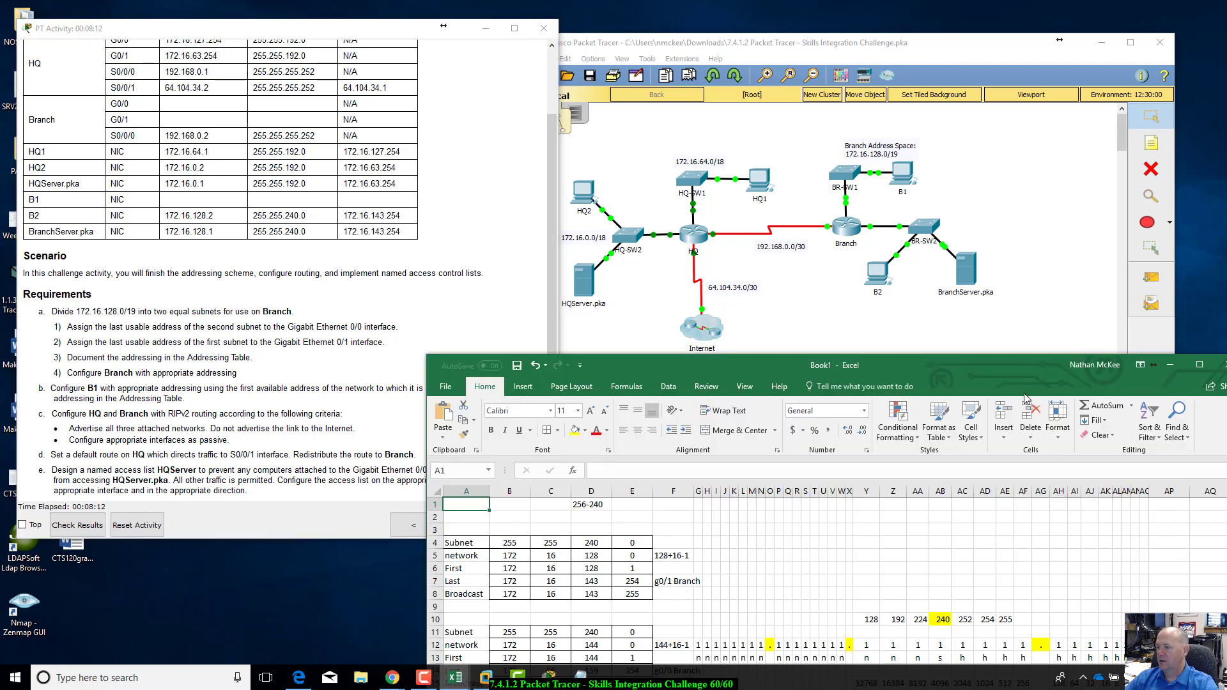
drag(1003, 378, 1098, 147)
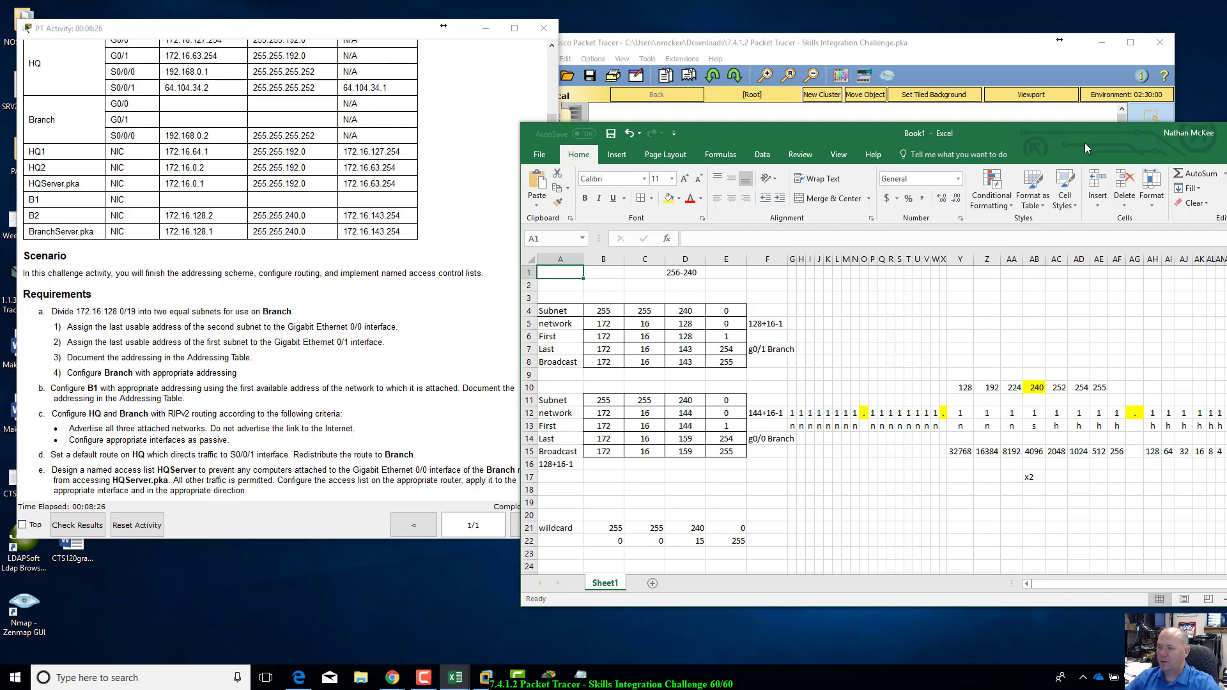
drag(1085, 148, 1063, 160)
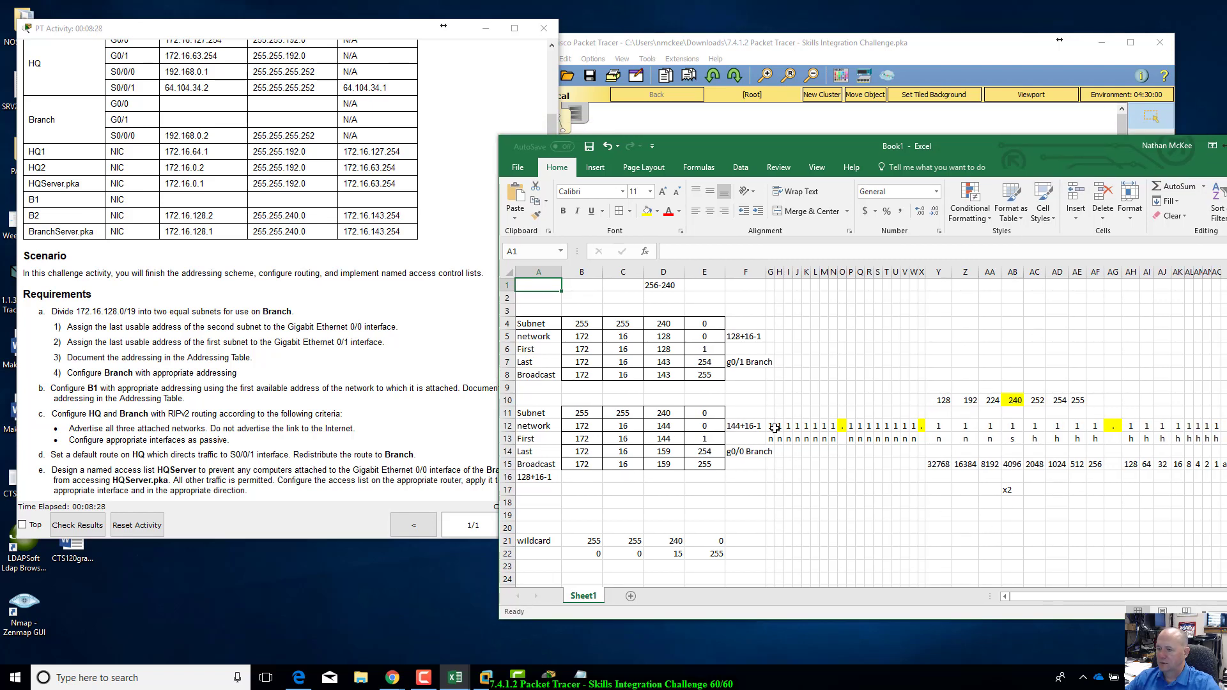
drag(771, 425, 1009, 428)
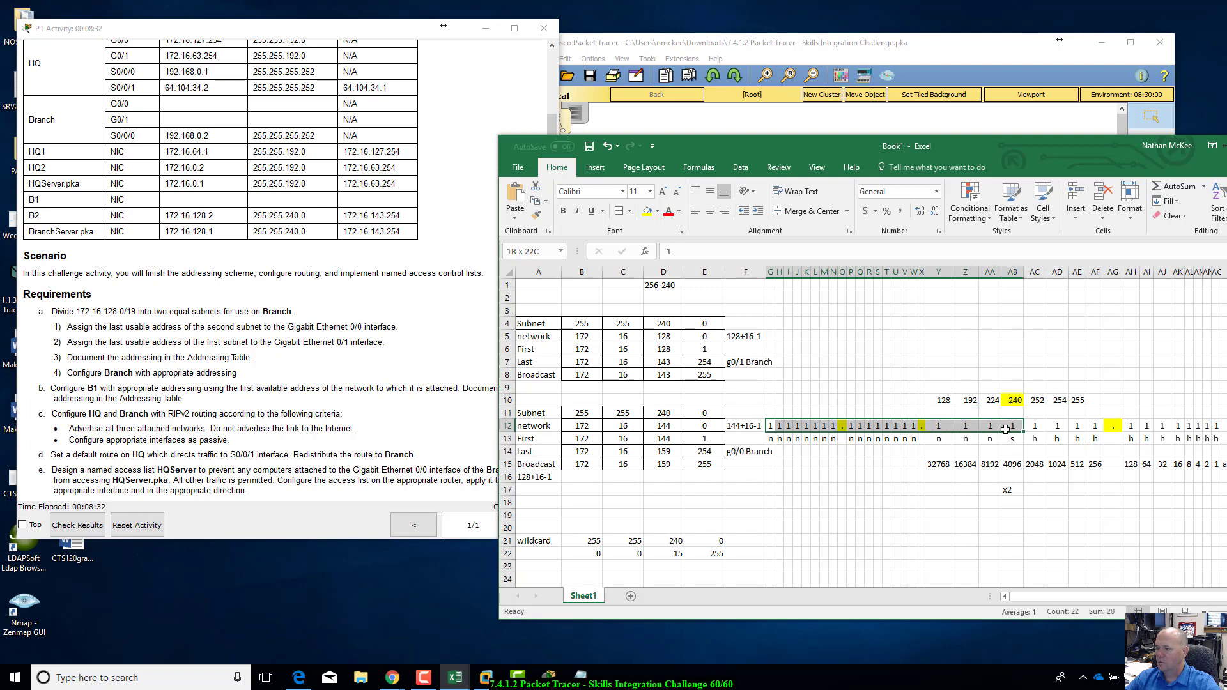
click(1010, 441)
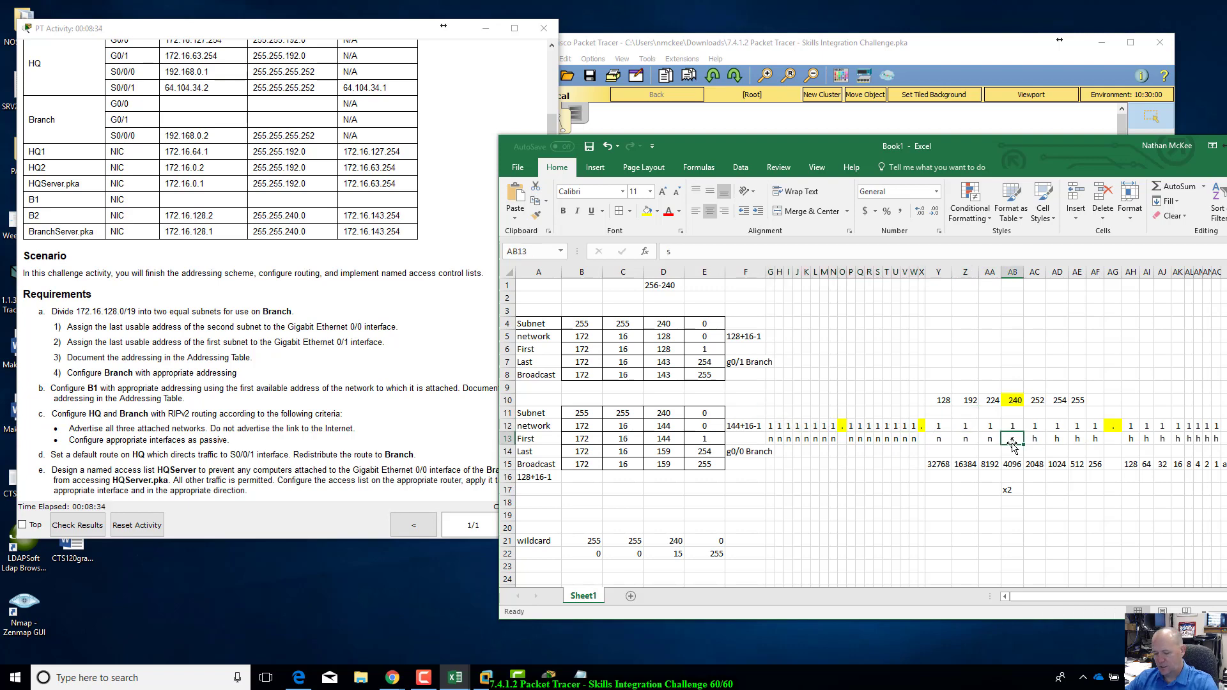
text(n)
key(Return)
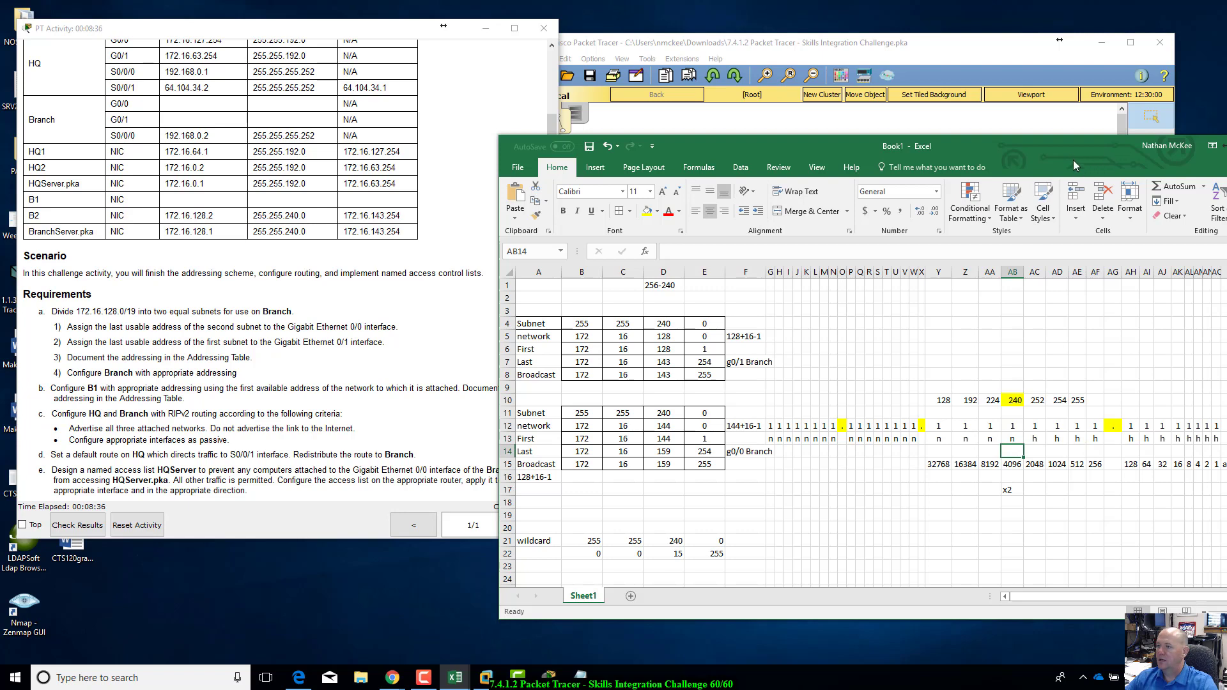
- Enter the subnet mask octets 255, 255, 224 and 0 in cells Y6 through AB6
drag(1061, 165, 1038, 220)
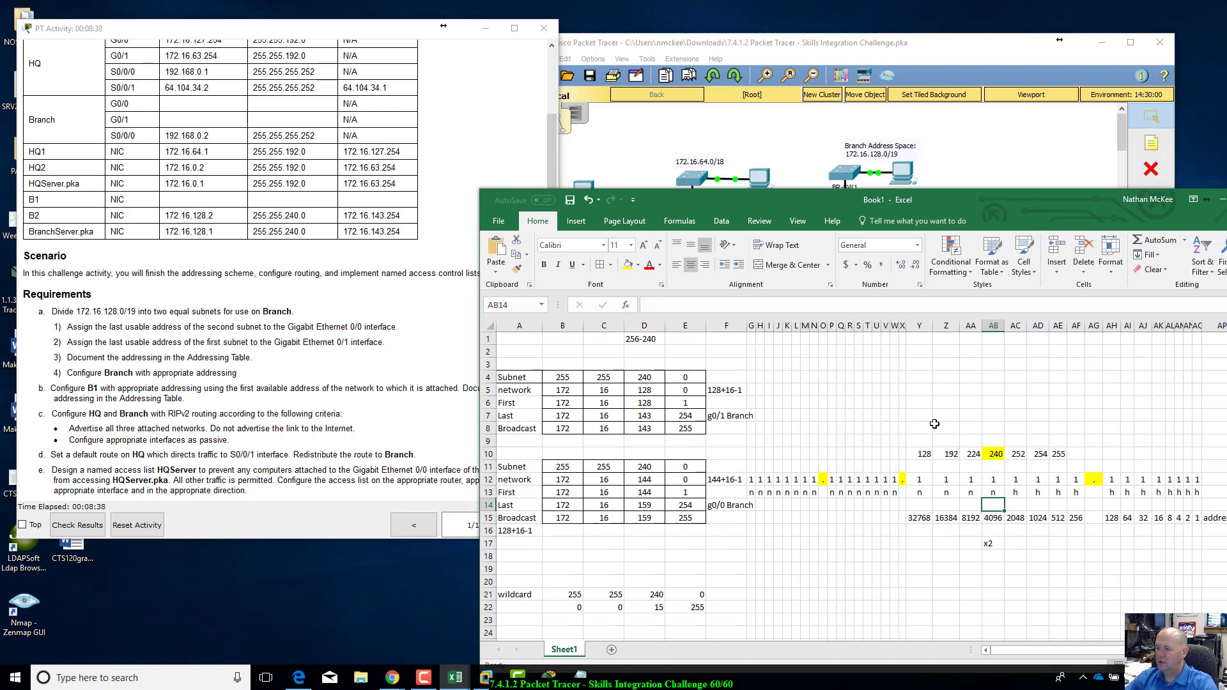
click(971, 440)
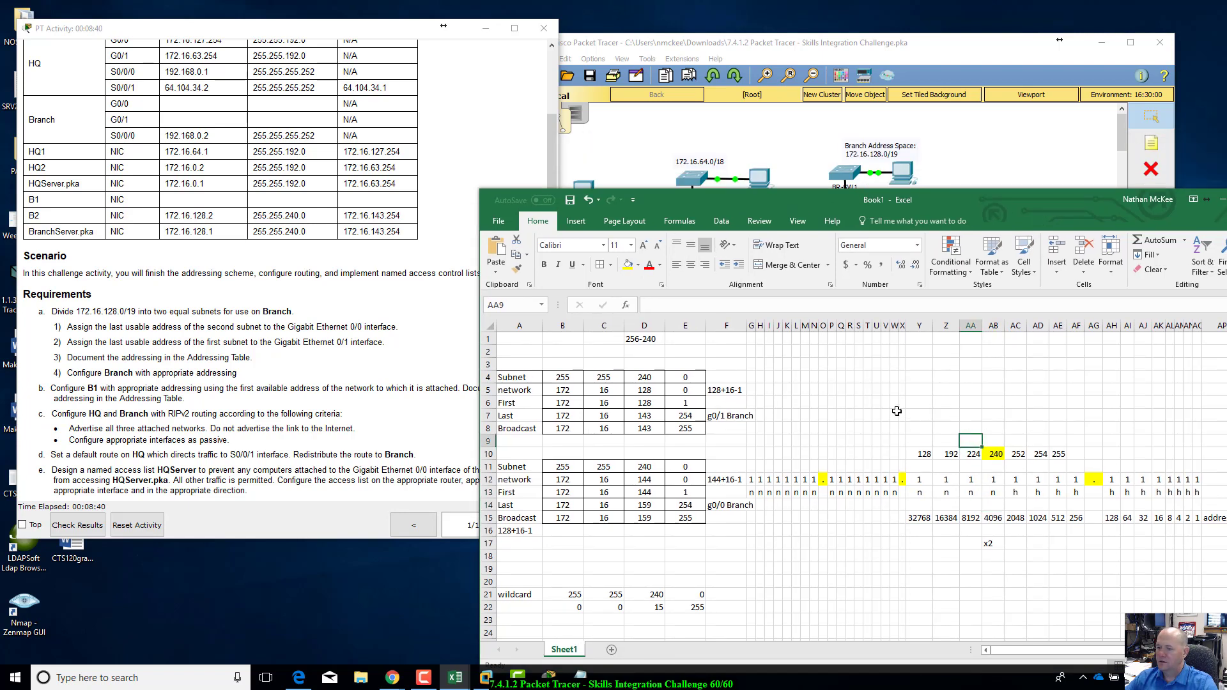
click(929, 398)
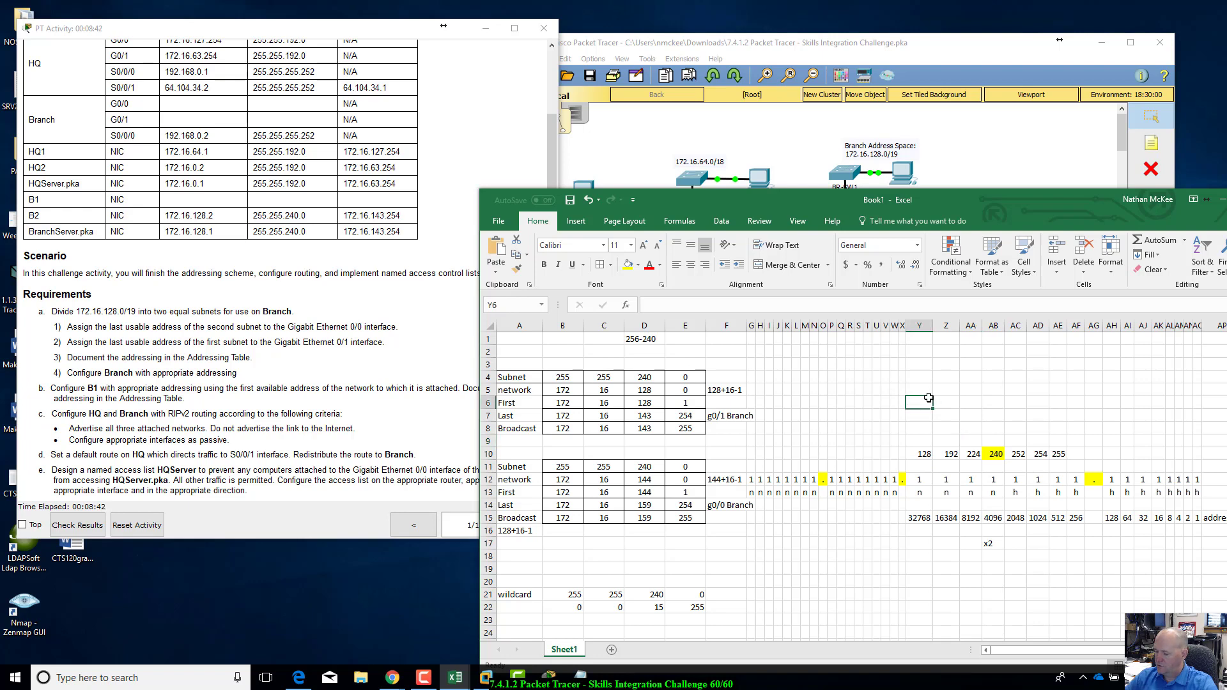
text(255)
key(Tab)
text(255)
key(Tab)
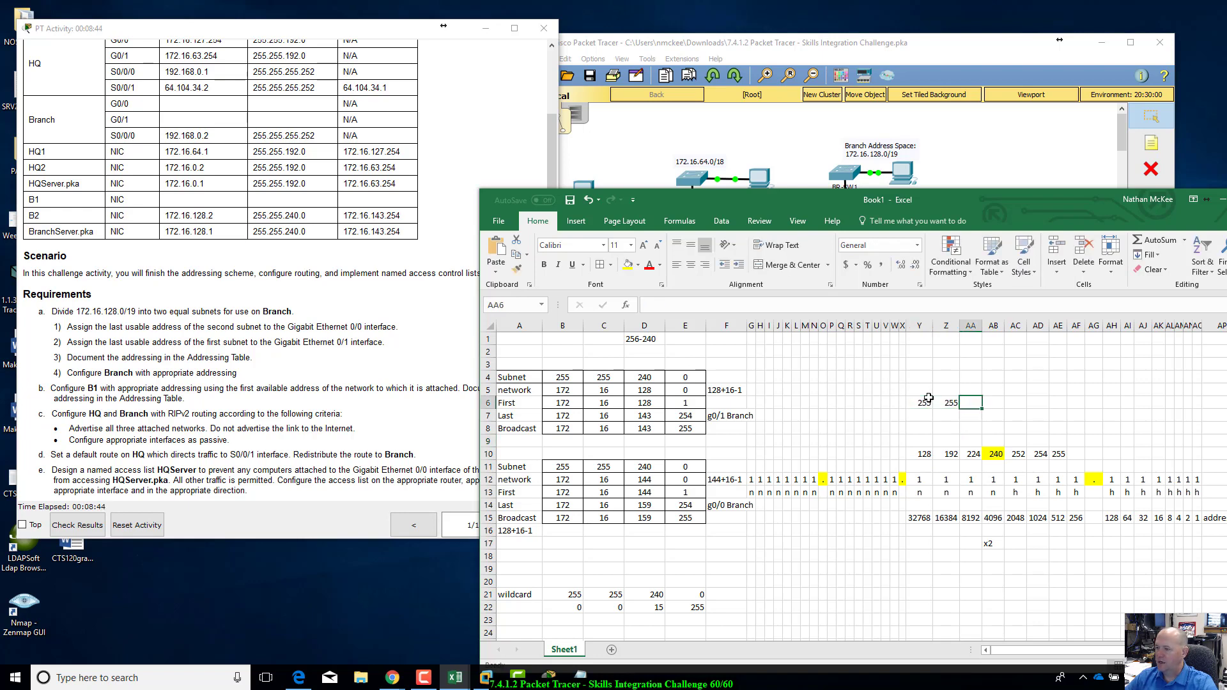
text(22)
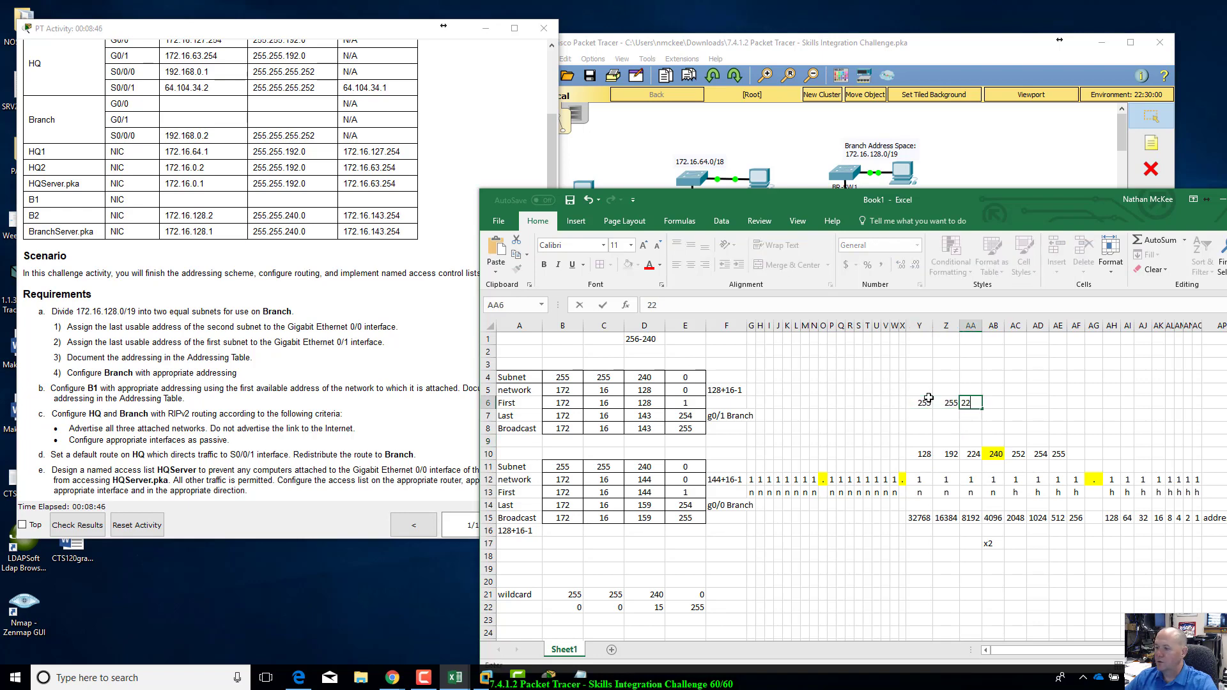
text(4)
key(Tab)
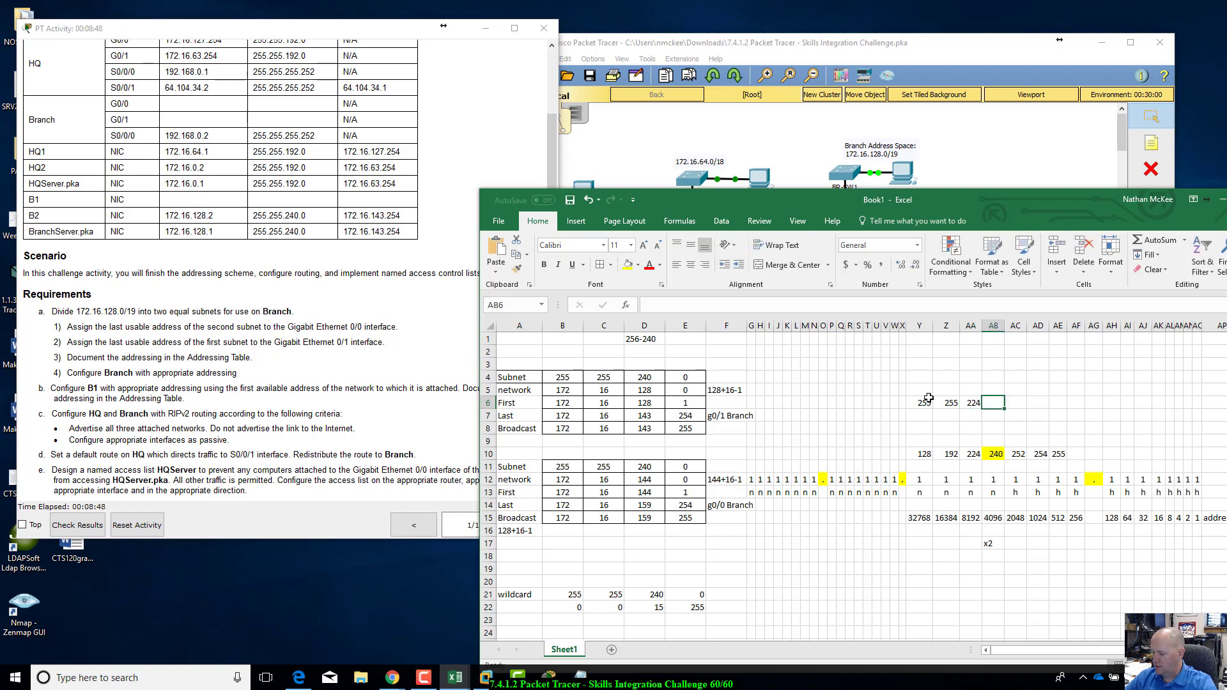
text(0)
key(Tab)
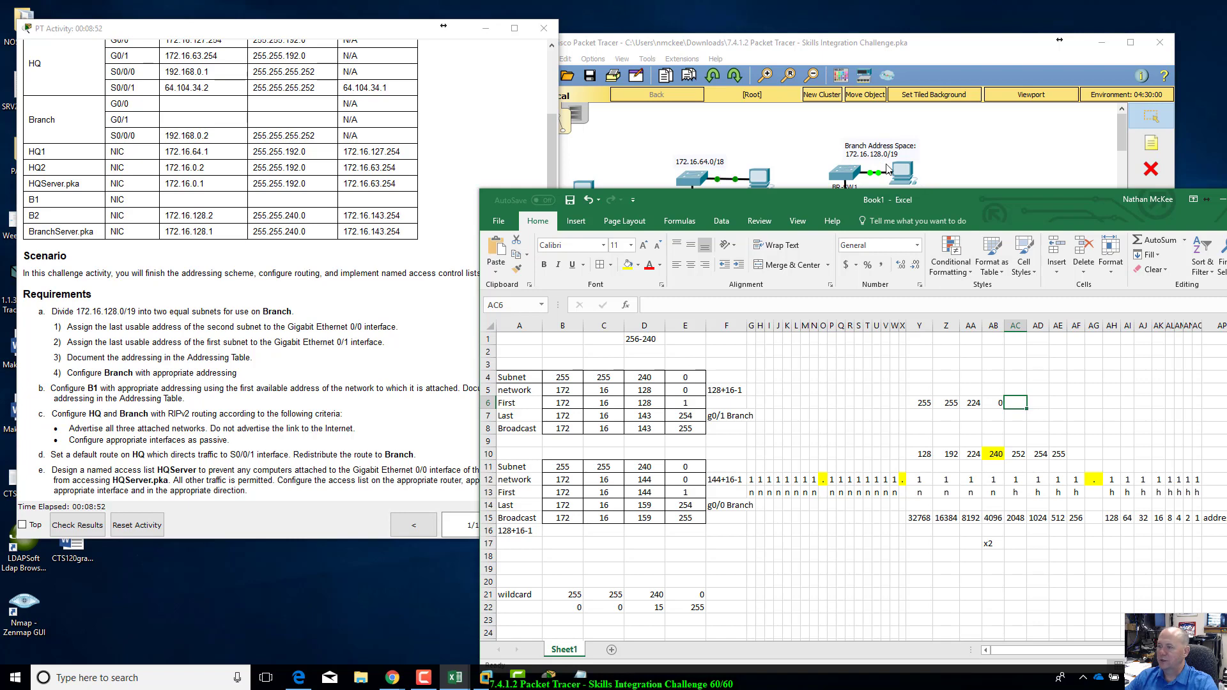
- Mark the bit in cell AB13 as a subnet bit with s
click(994, 492)
text(s)
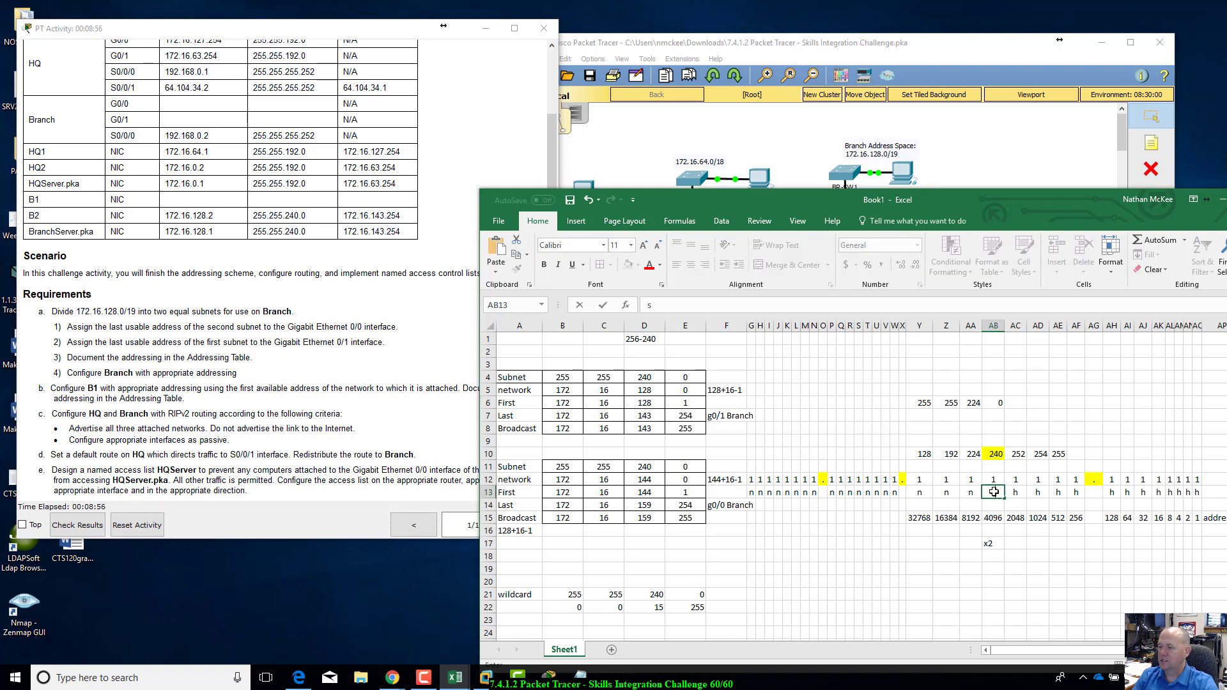
key(Return)
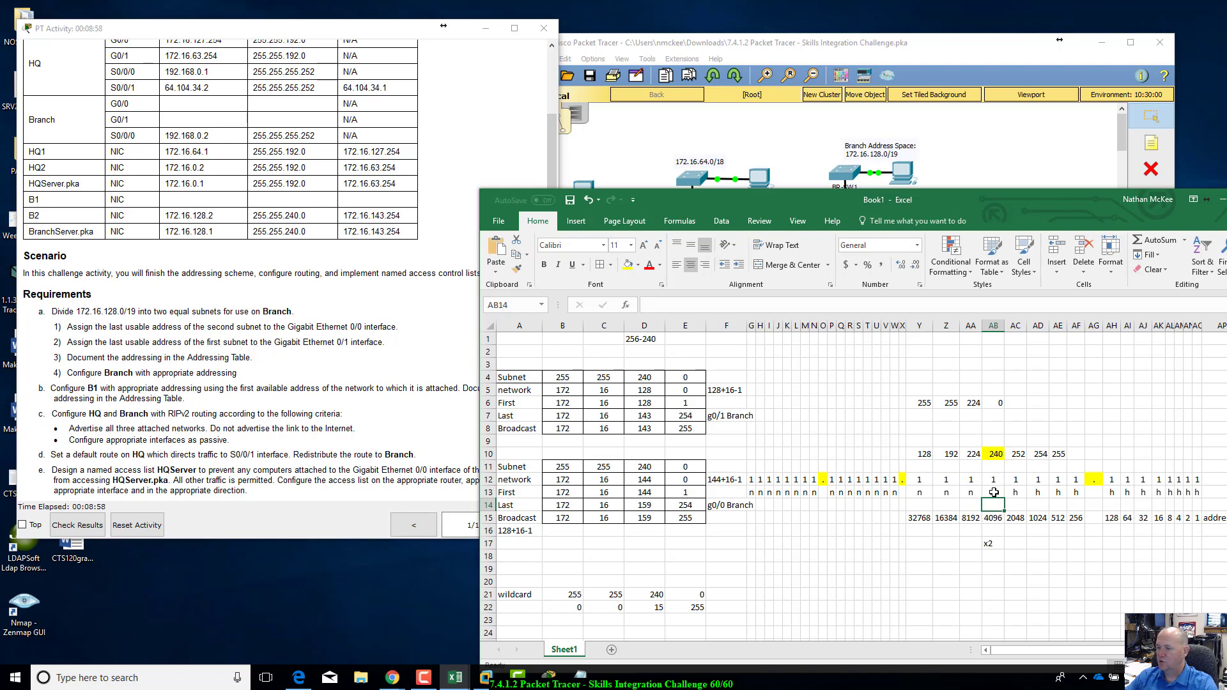
click(995, 492)
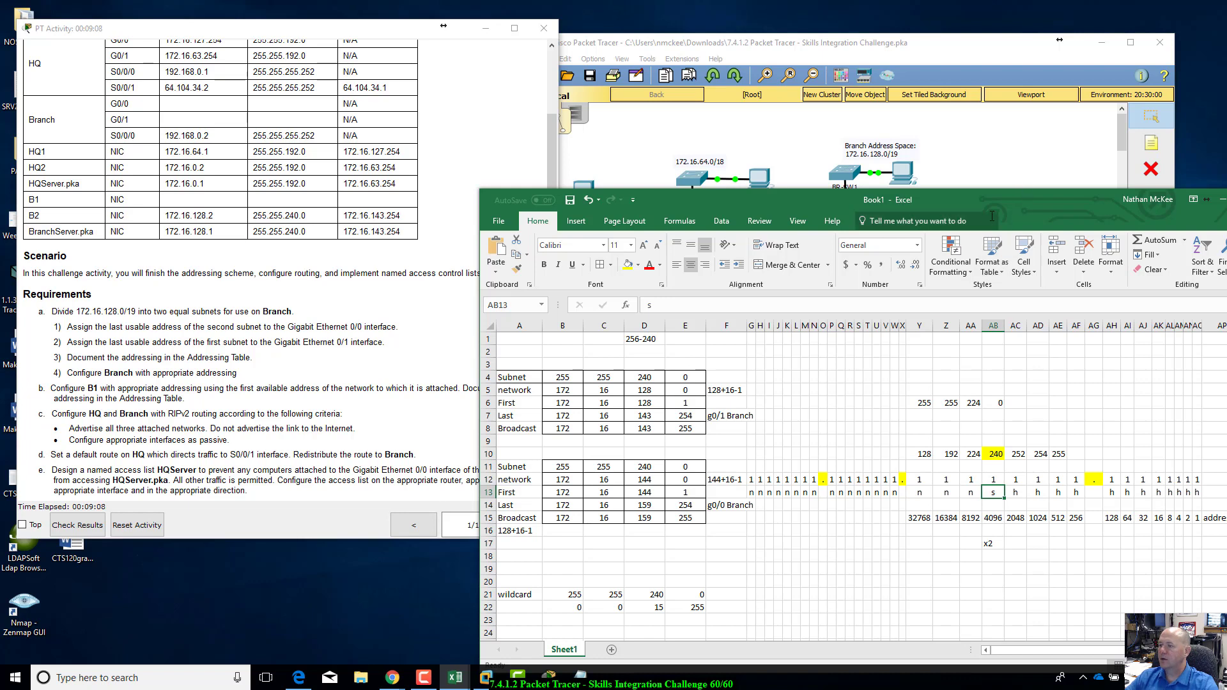
- Examine the cumulative mask values in row 10 above the third octet's bits, one by one up to 240
drag(995, 207, 991, 200)
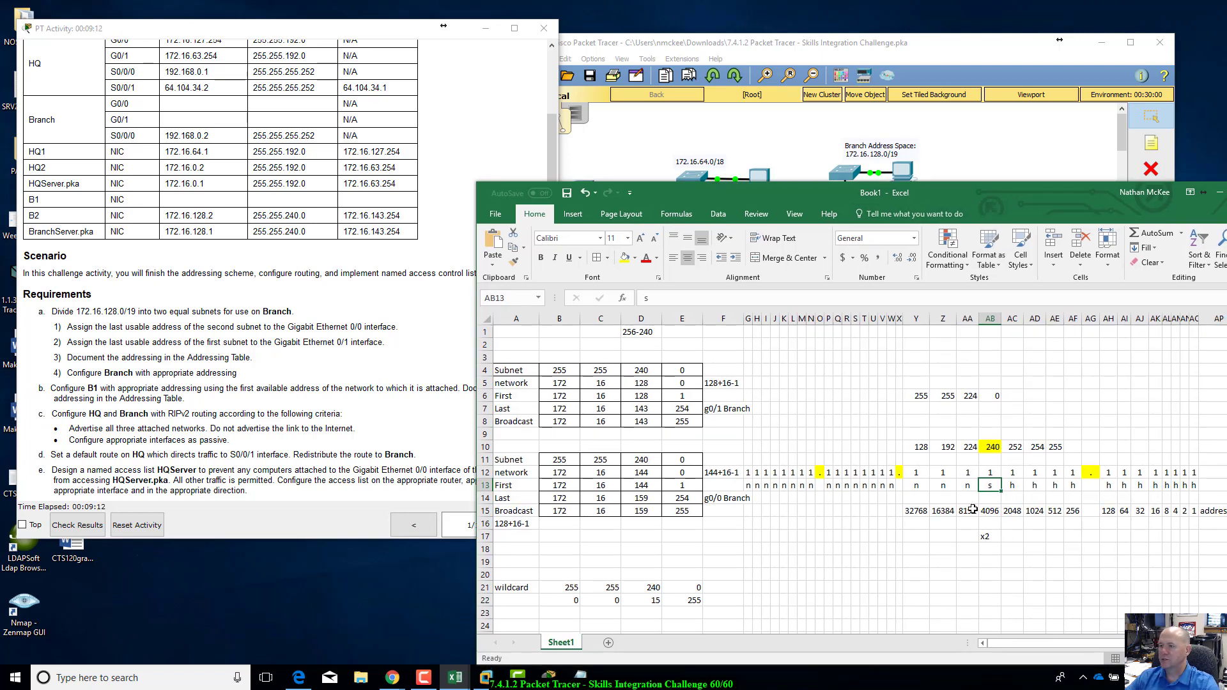
drag(982, 199, 988, 236)
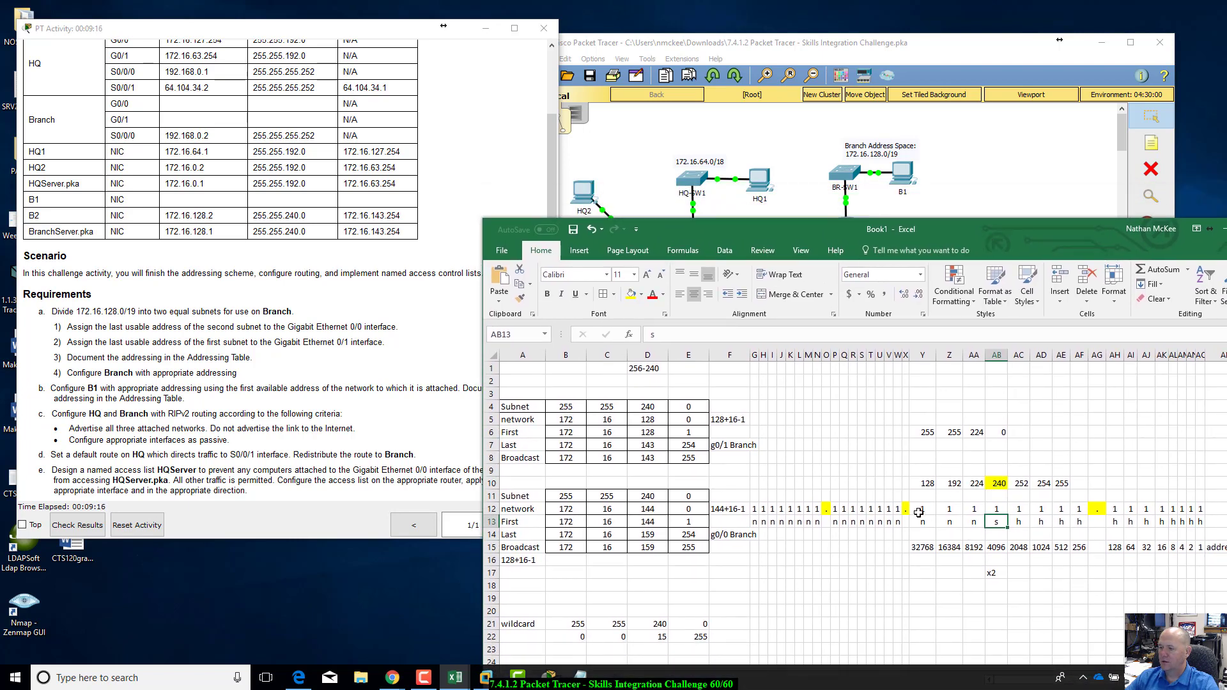
click(925, 483)
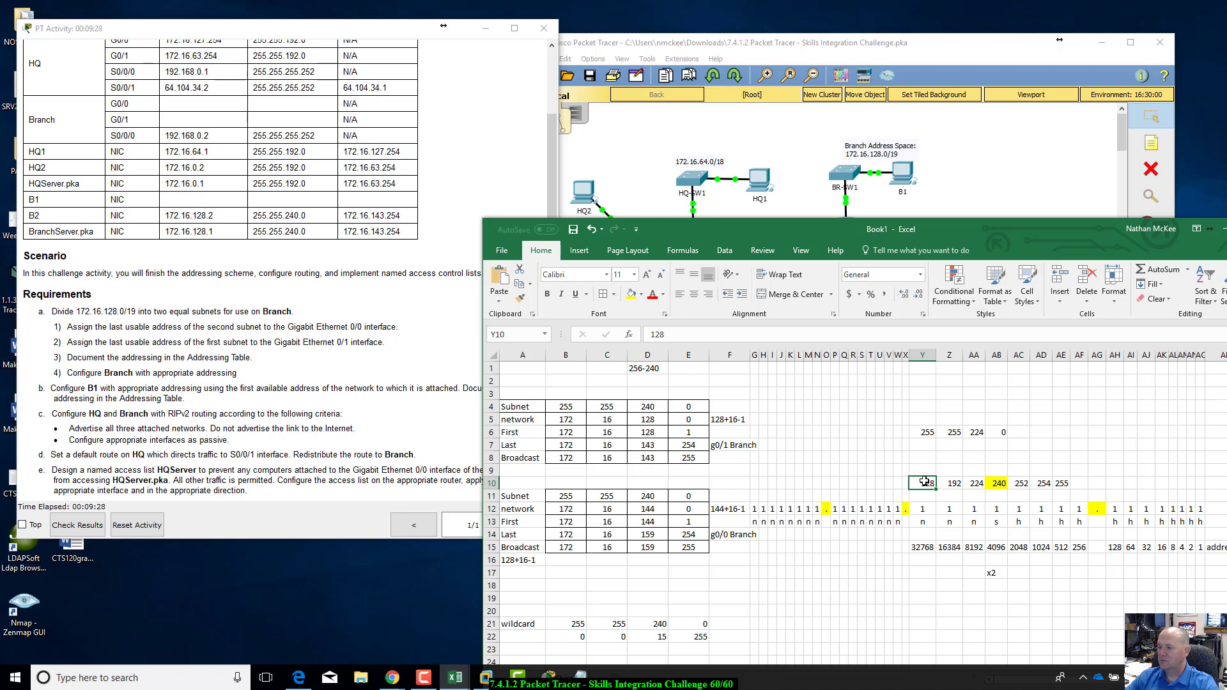
click(952, 484)
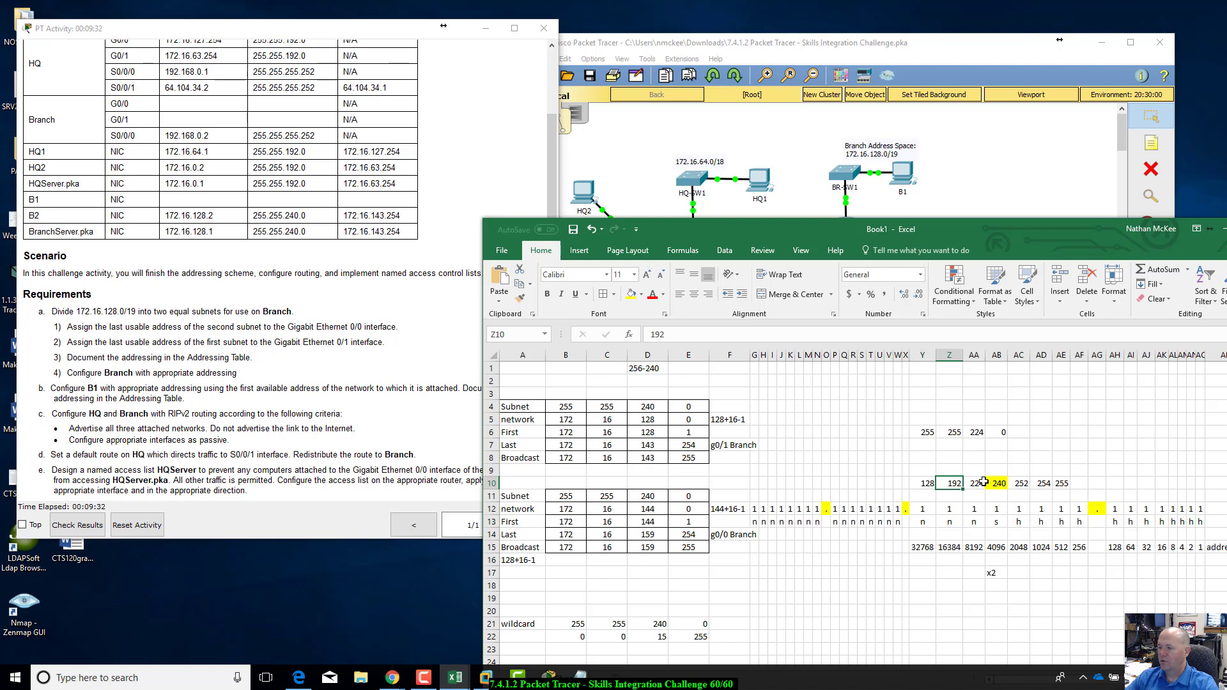
click(975, 484)
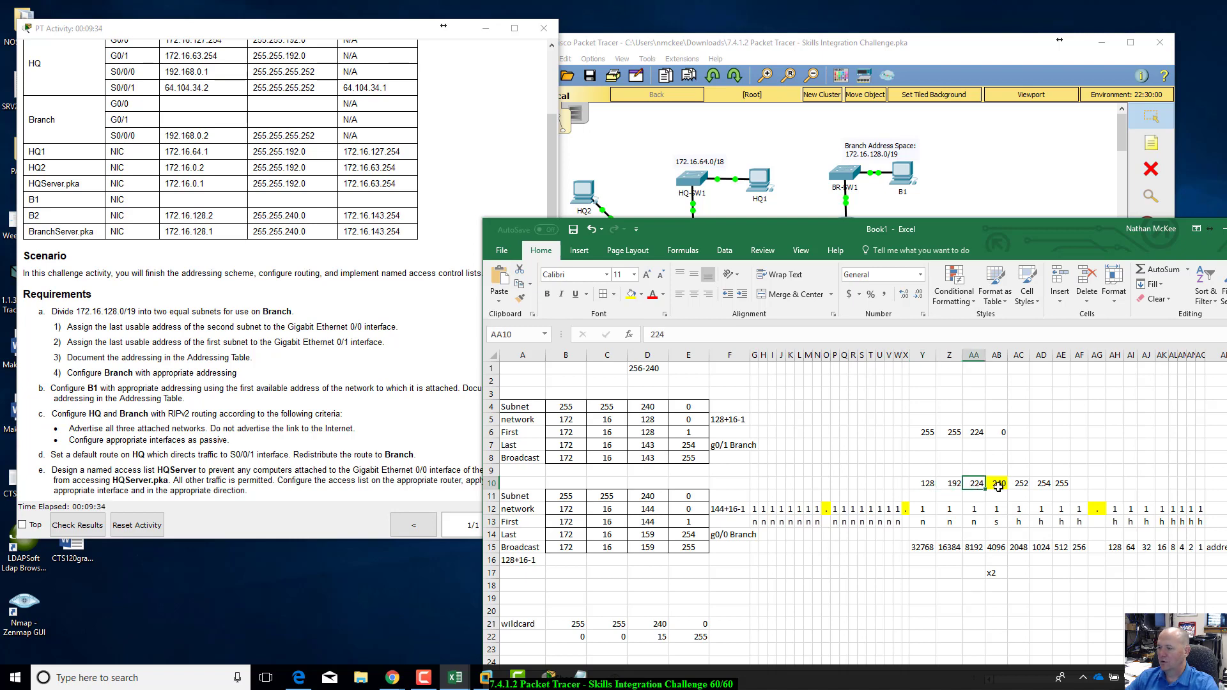
click(998, 487)
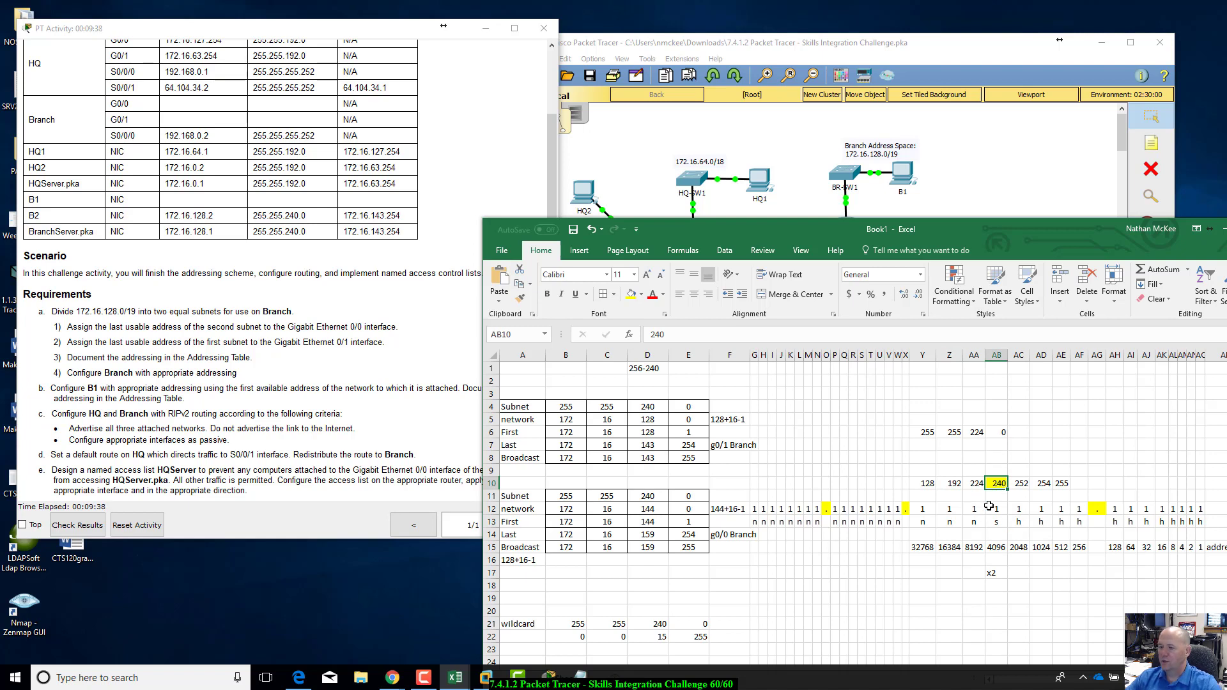
- Examine the first subnet's table in rows 4 to 8, including its subnet, network, first, last and broadcast rows
drag(799, 233, 918, 254)
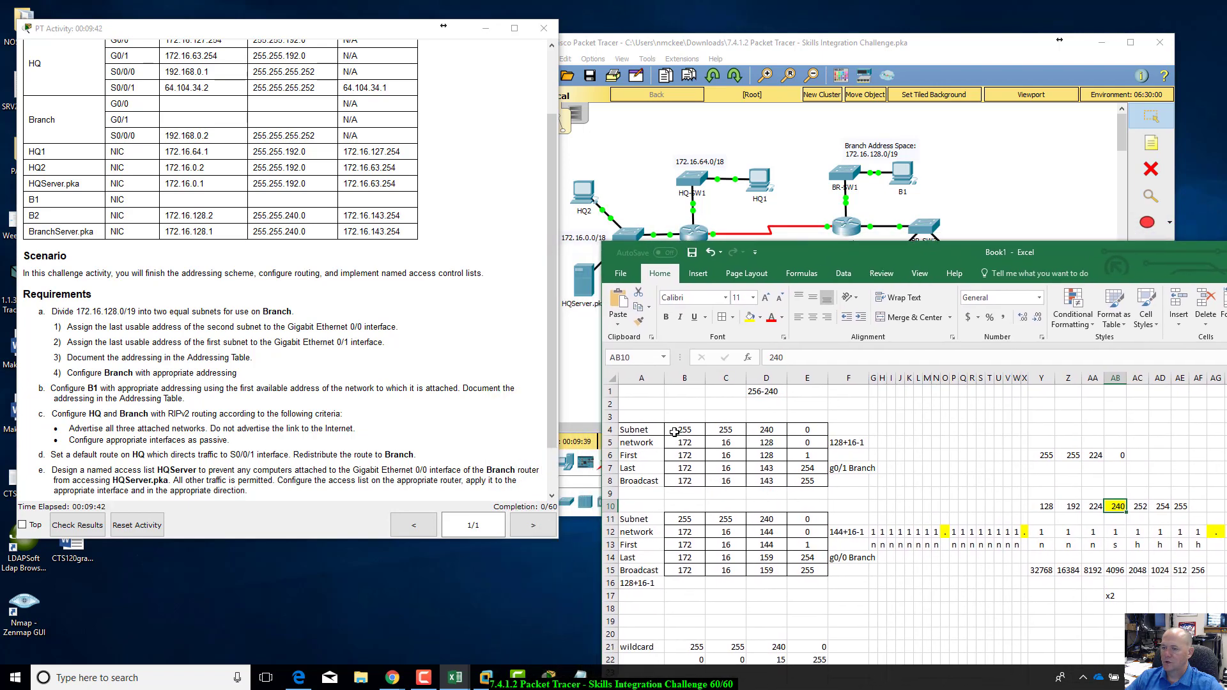
drag(634, 432, 814, 482)
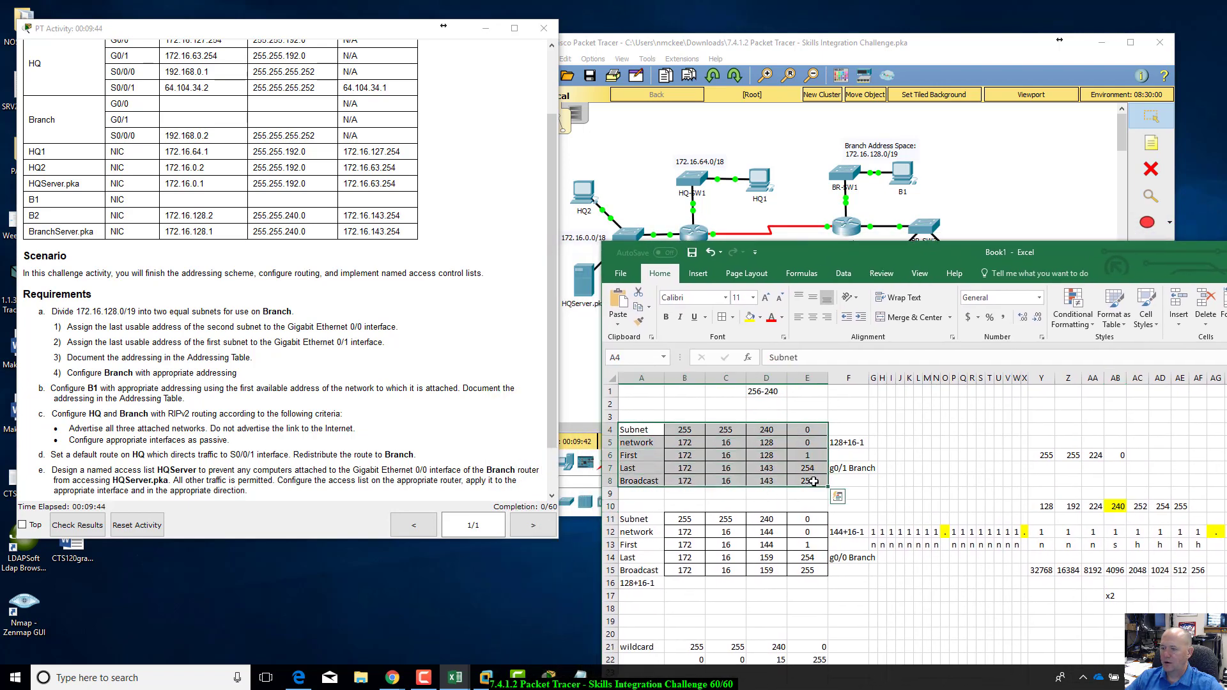
click(767, 420)
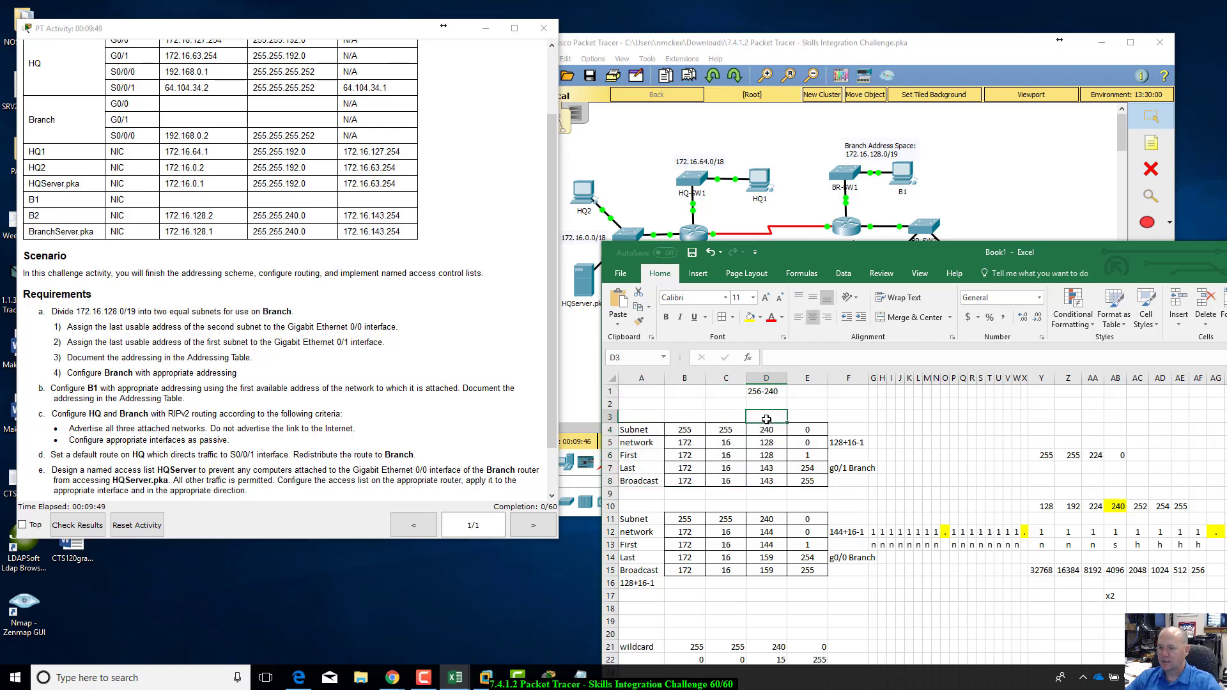
click(635, 432)
drag(635, 432, 641, 455)
click(630, 468)
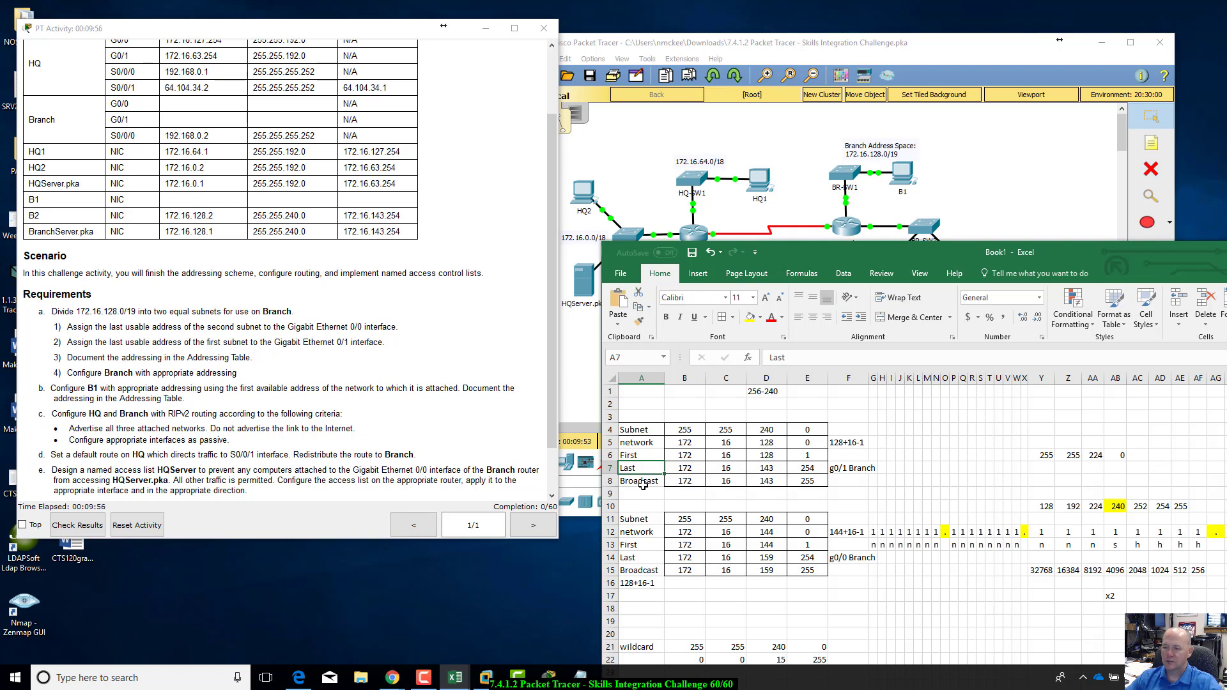
click(643, 485)
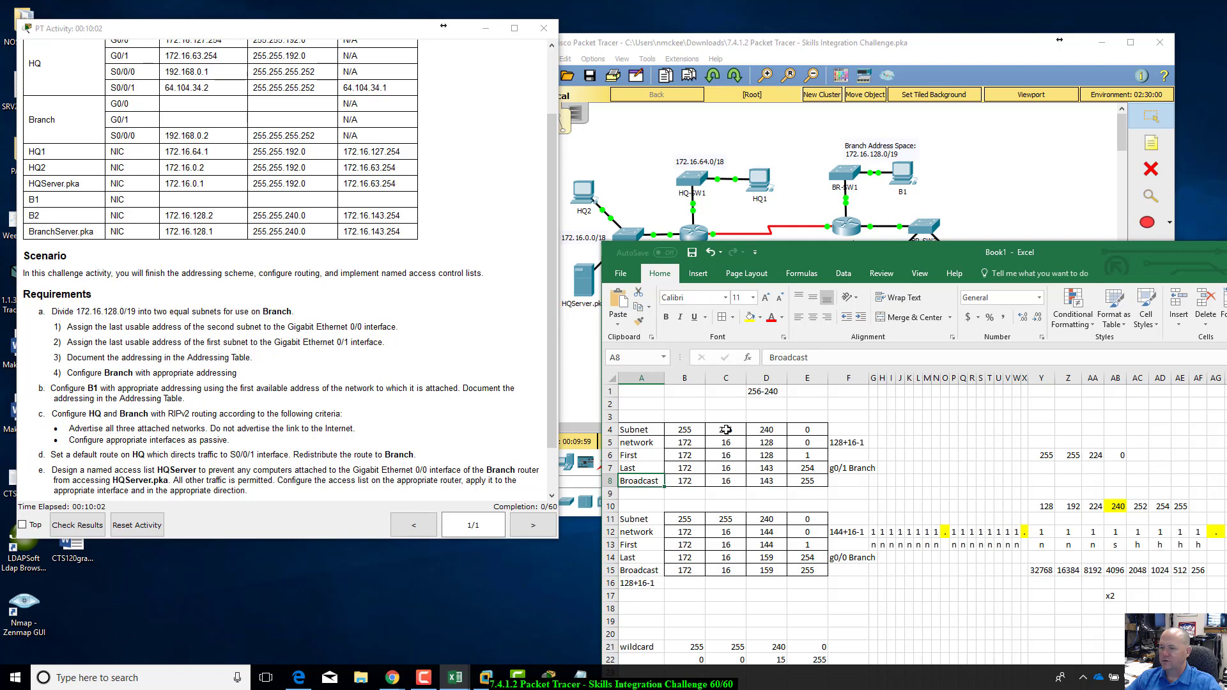
- Clear the subnet mask octets from cells Y6 through AB6
drag(1118, 453, 1043, 456)
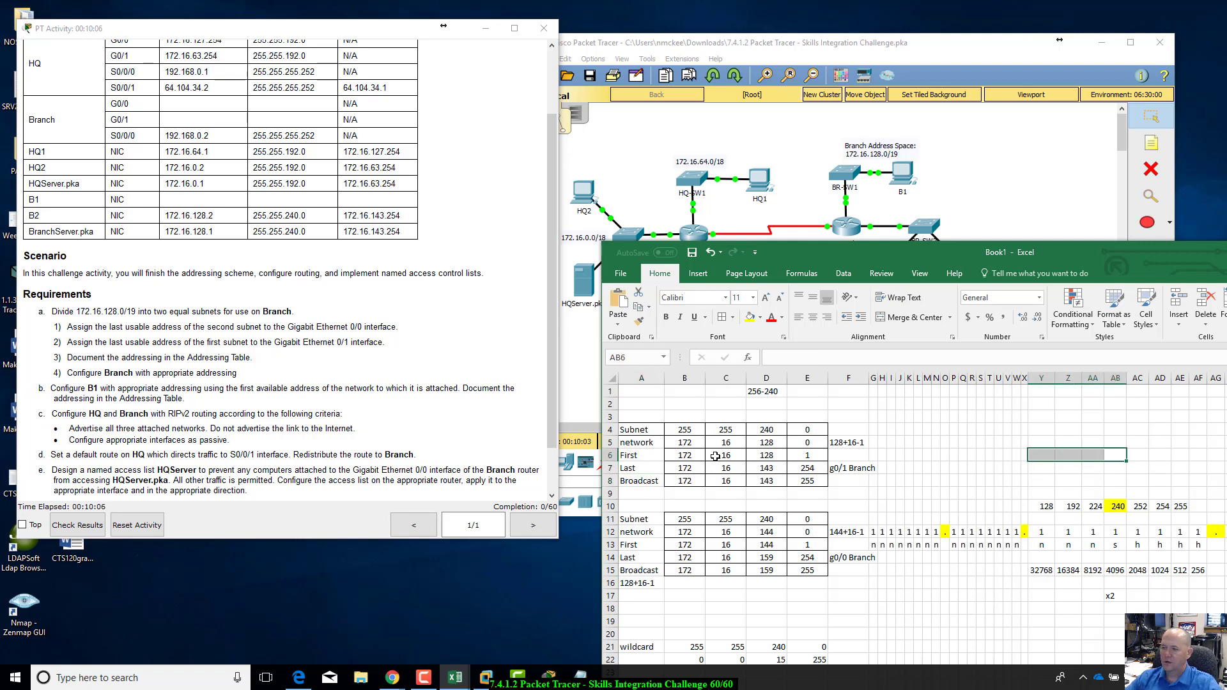
key(Delete)
- Examine the first subnet's mask, network address and first usable address octets in rows 4 to 6
click(766, 429)
click(805, 431)
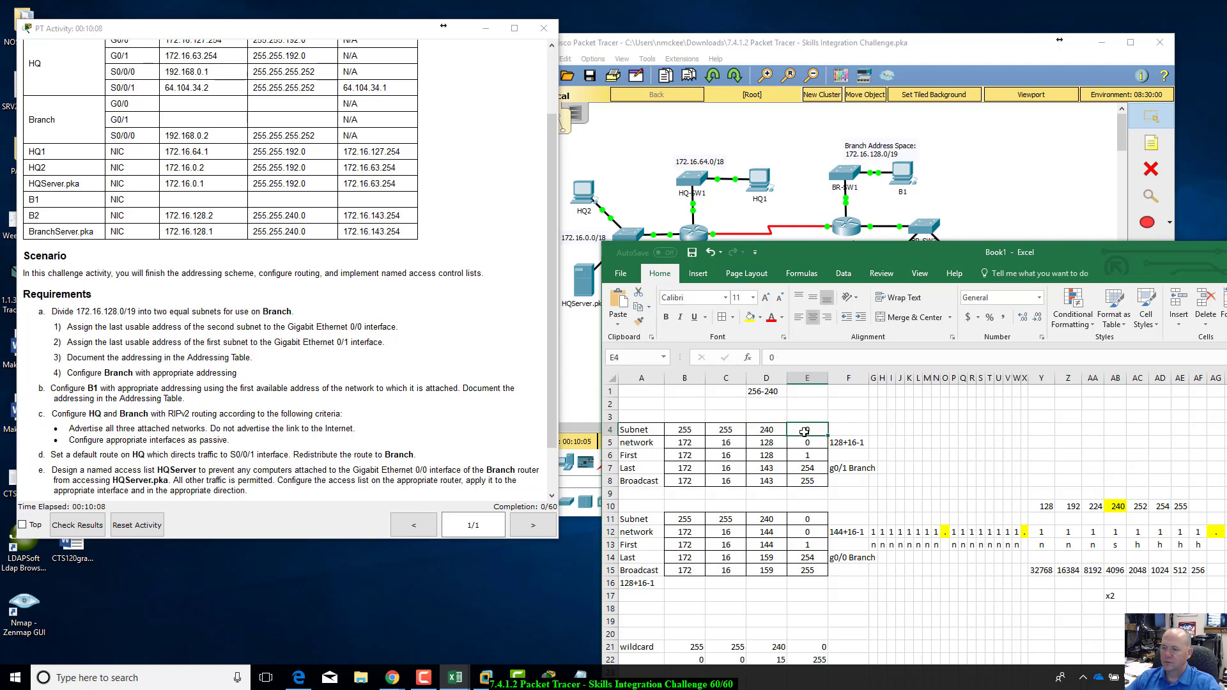
click(685, 446)
click(727, 438)
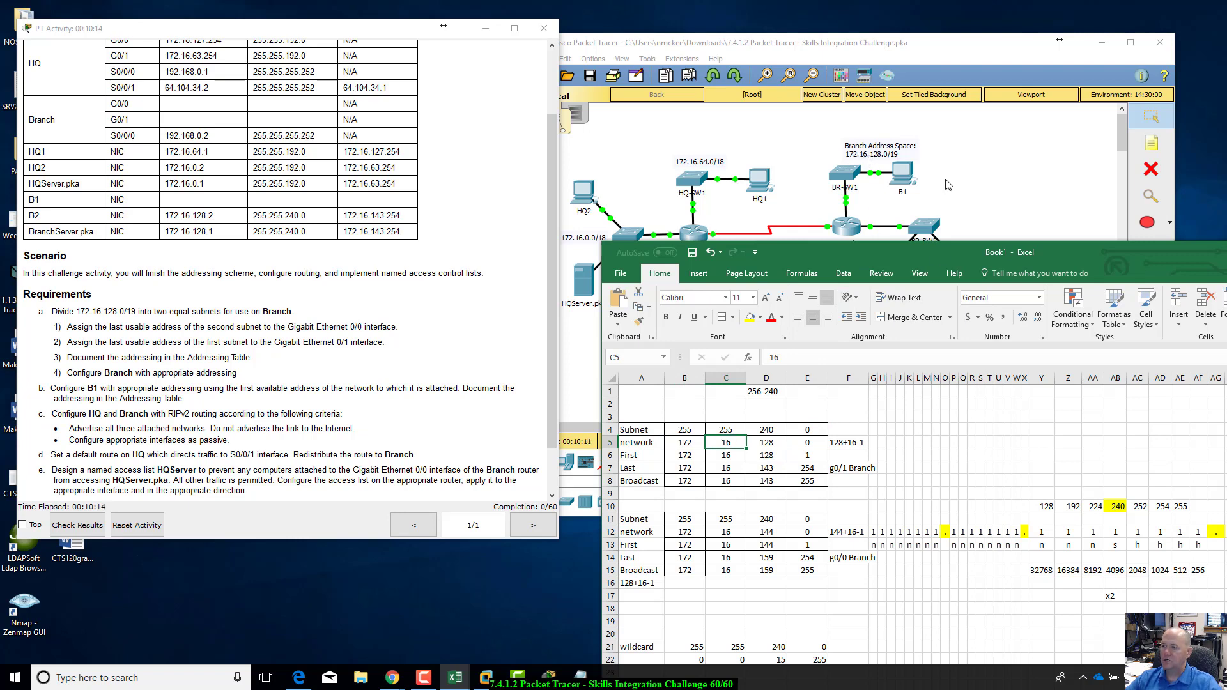
click(777, 444)
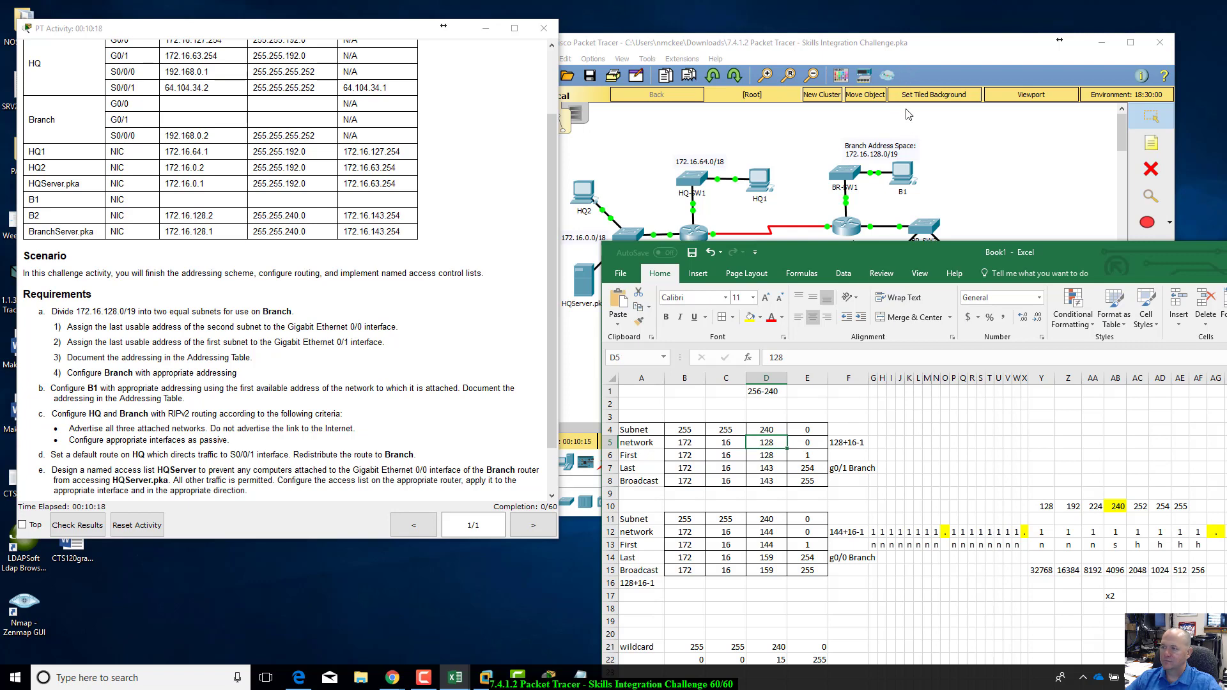
click(769, 428)
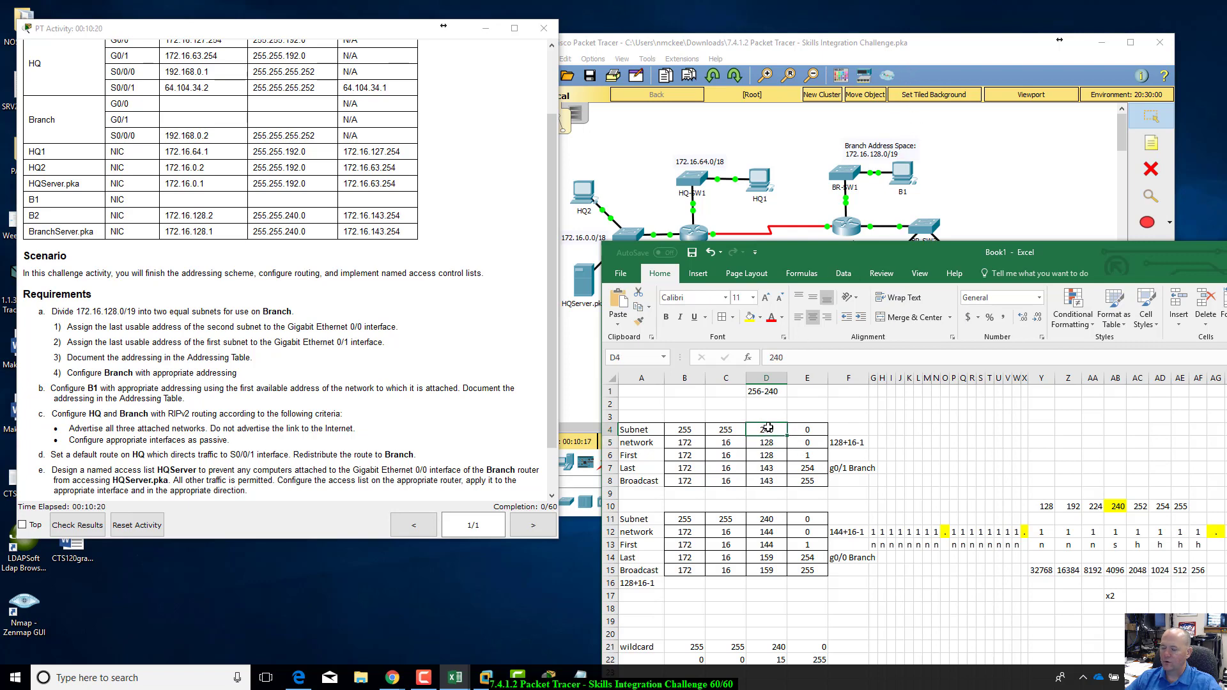
click(815, 442)
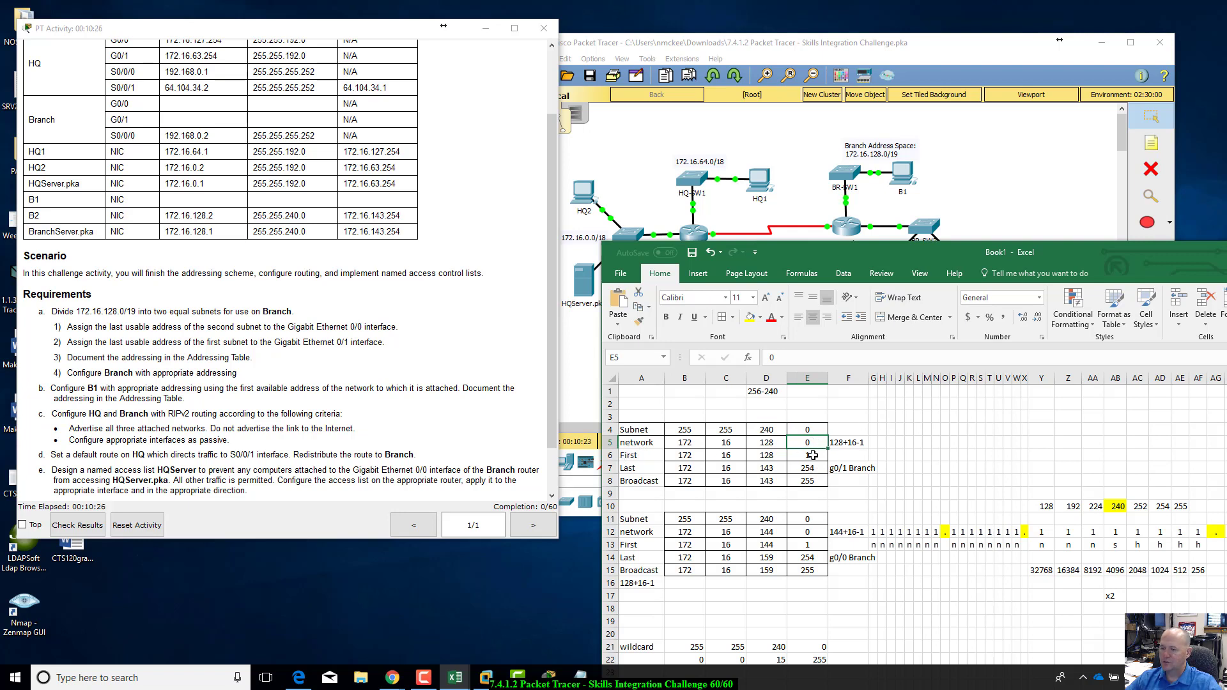
click(812, 455)
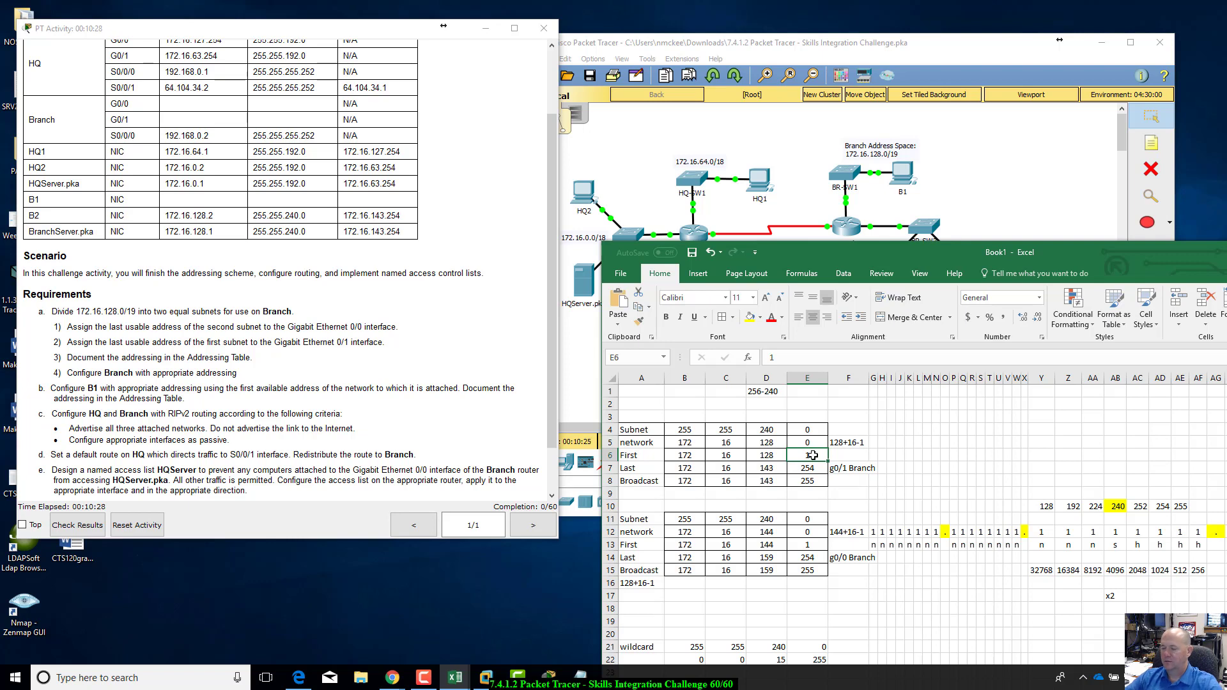
- Examine how the third-octet mask value determines the first subnet's last usable and broadcast addresses and the start of the second subnet
click(770, 429)
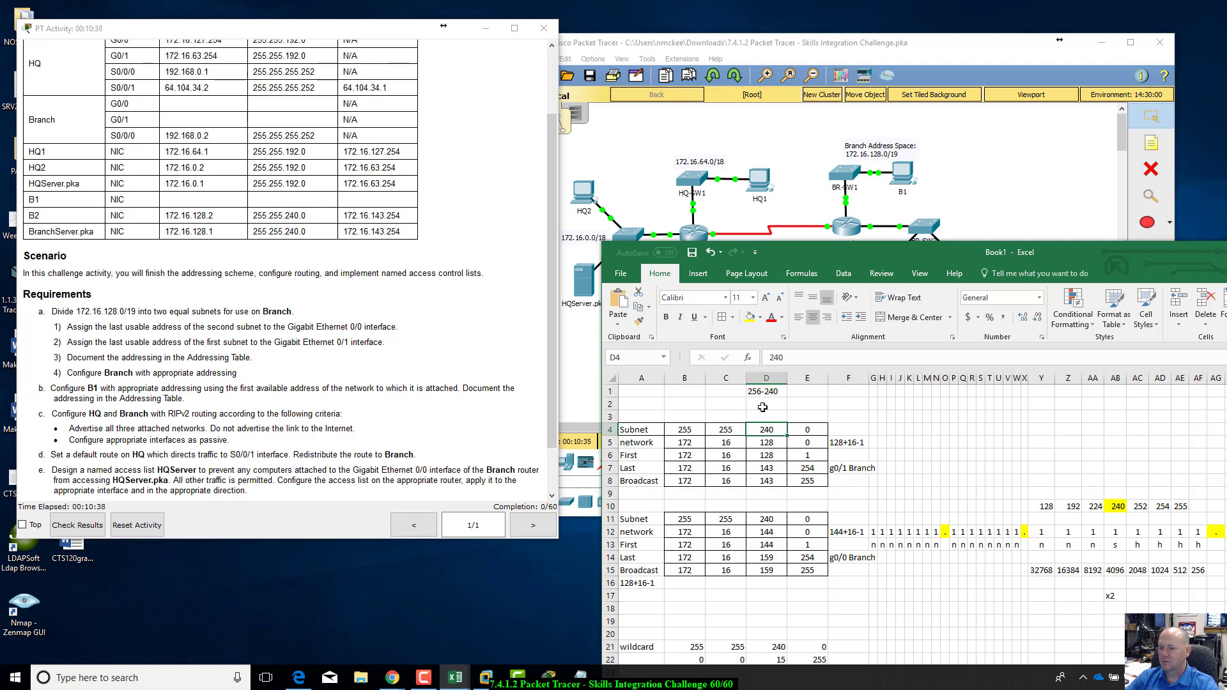
click(767, 442)
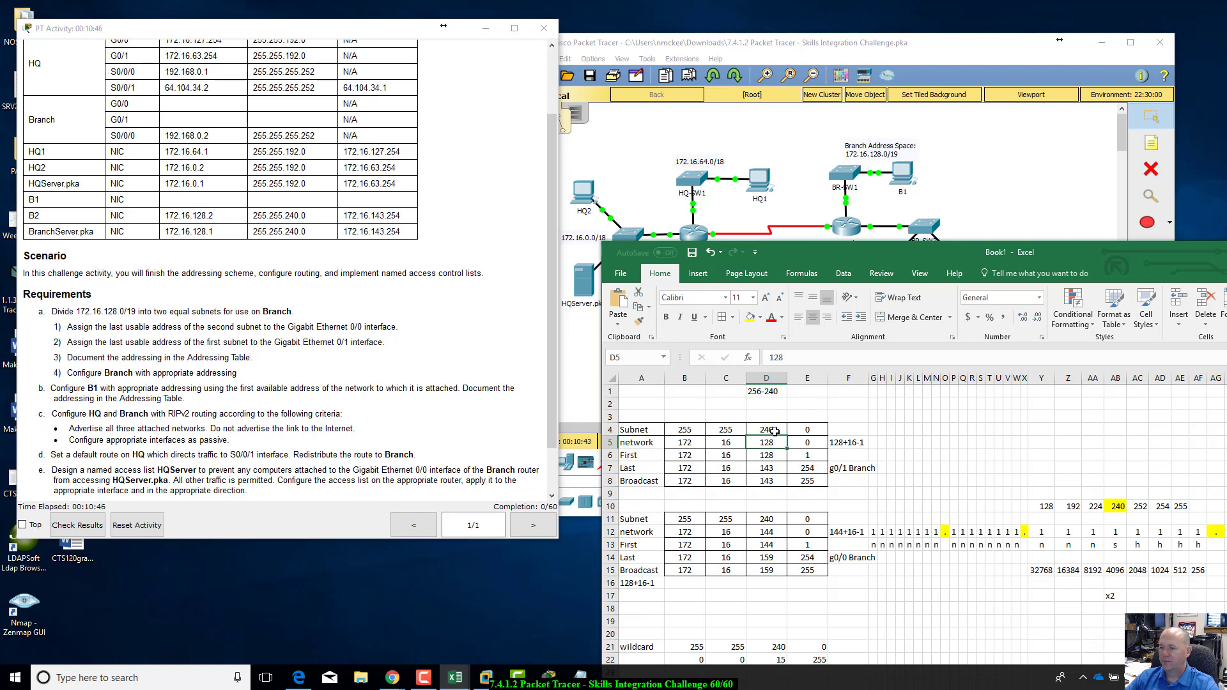
click(837, 446)
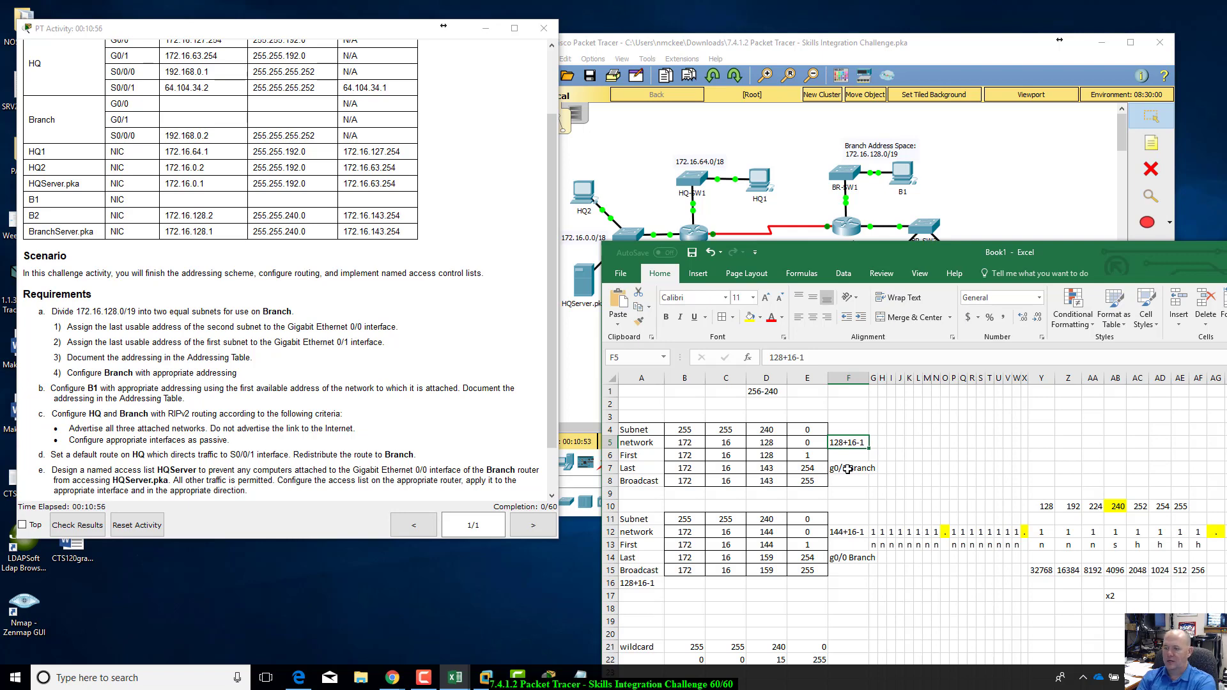
click(759, 468)
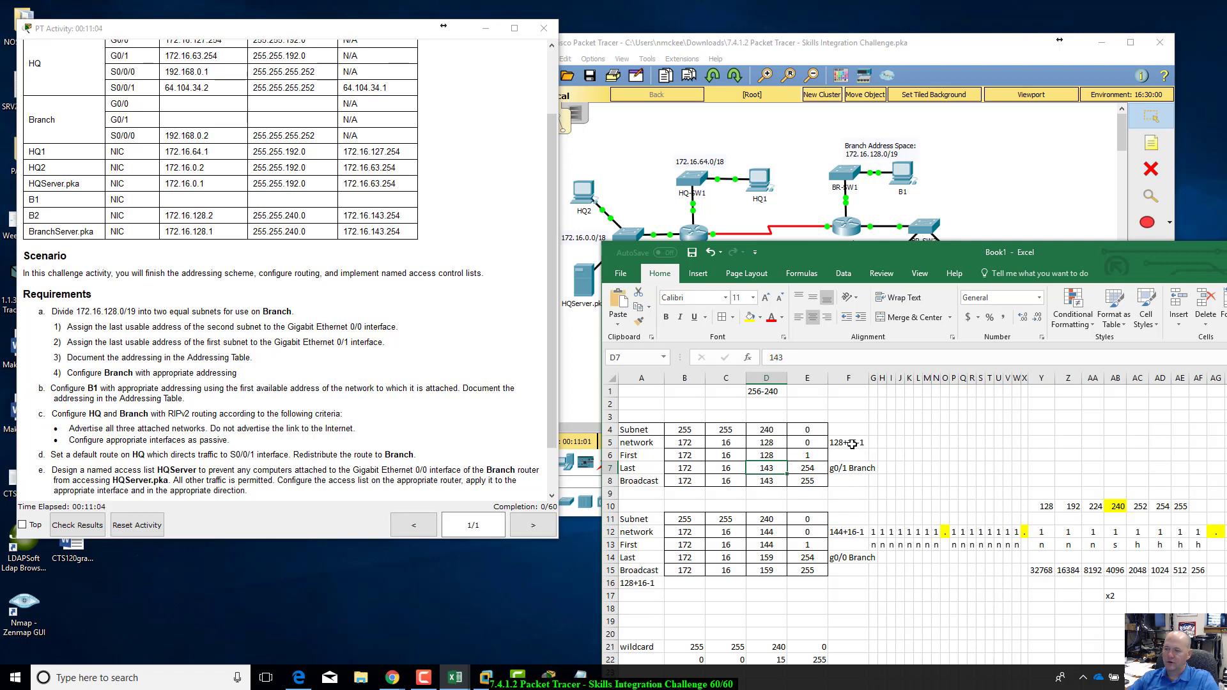
click(771, 532)
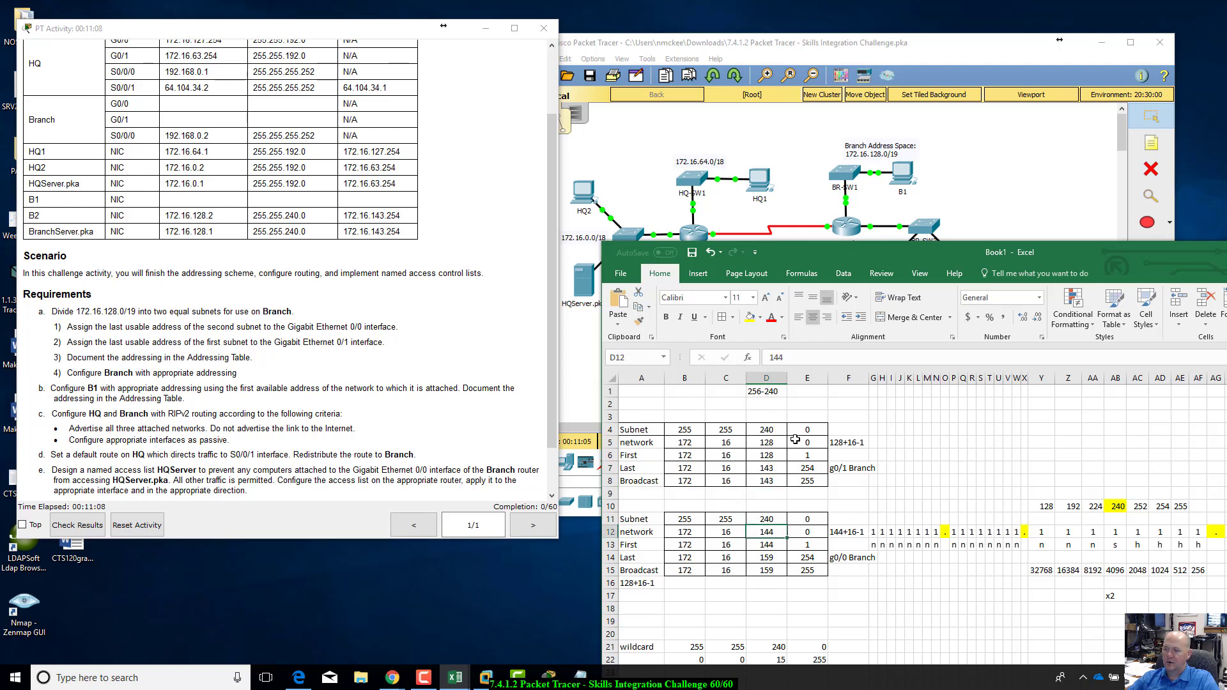
click(767, 430)
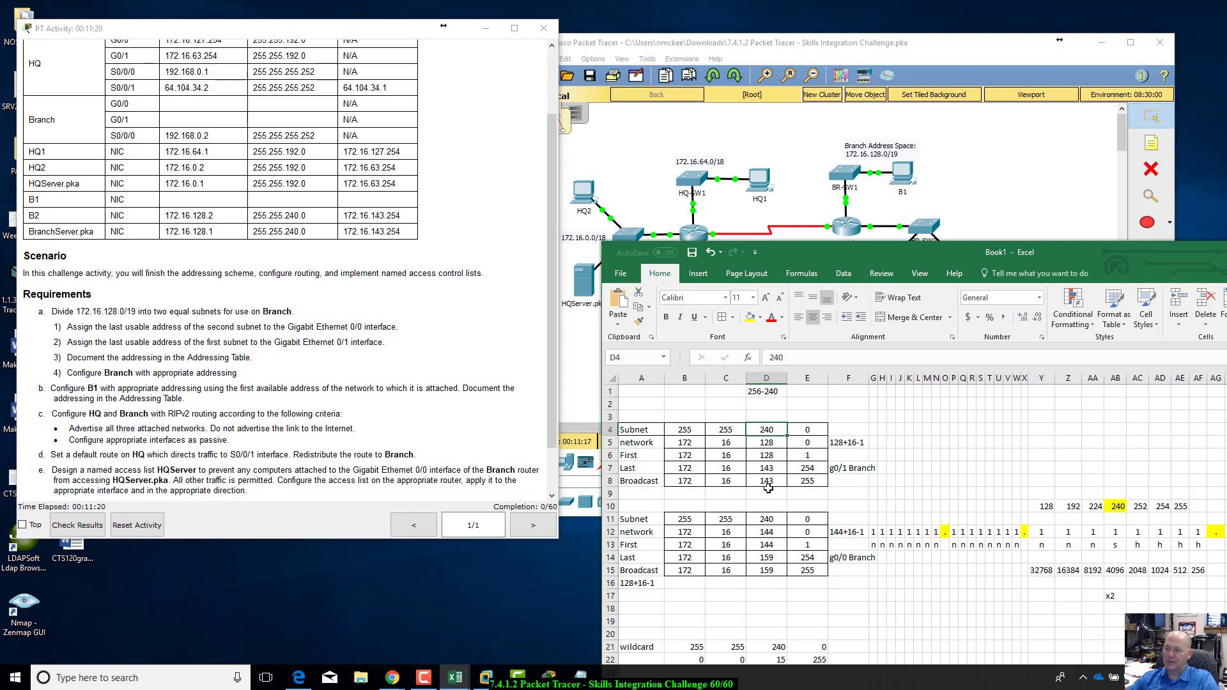
click(769, 481)
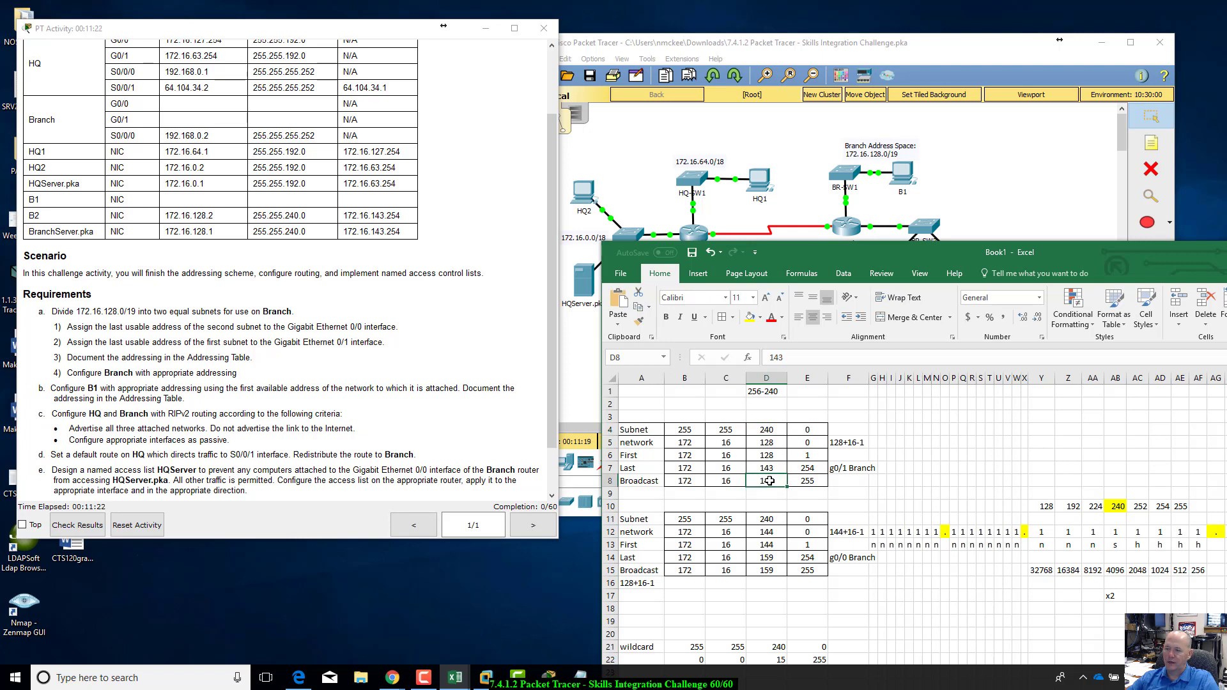
click(810, 484)
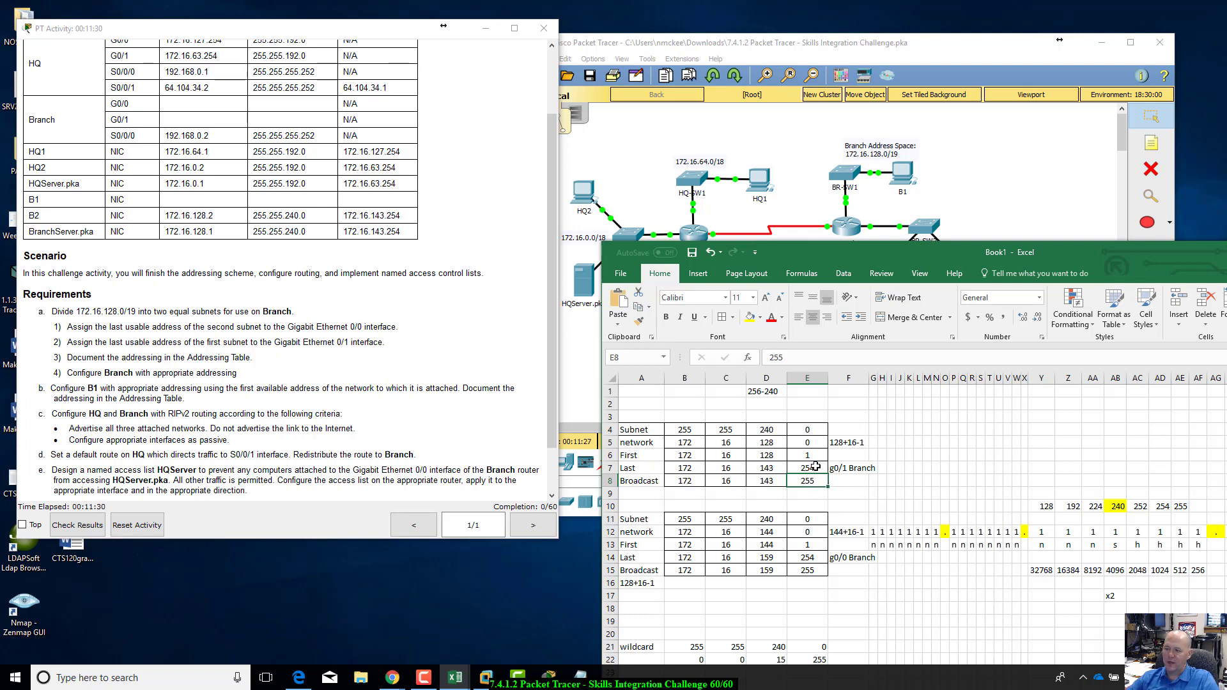
click(817, 468)
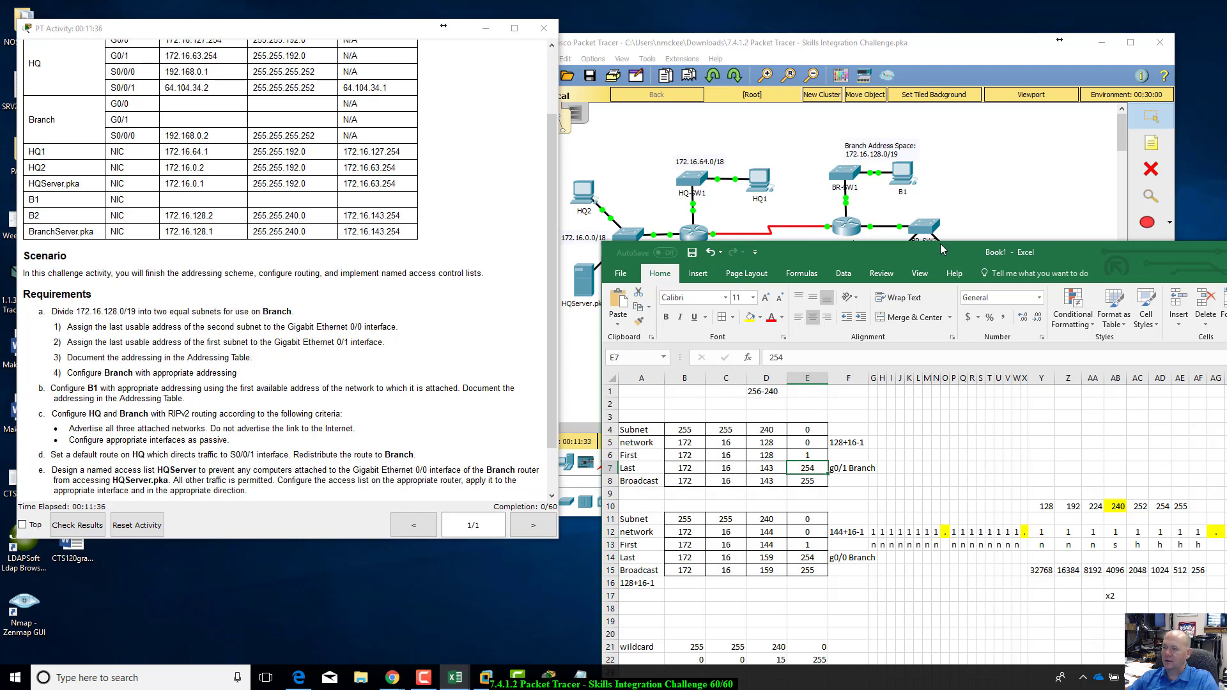
- Examine the 256-240 note and the second subnet's mask, network, last usable and broadcast octets in rows 11 to 15
drag(939, 249, 934, 201)
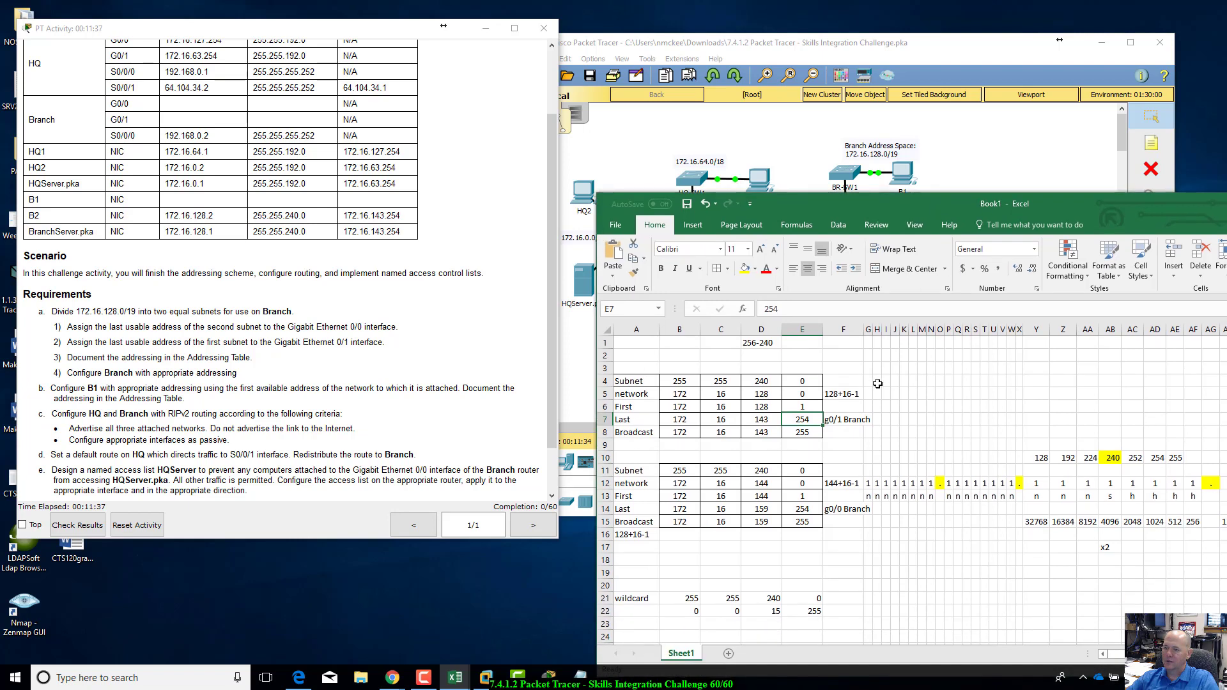
click(752, 343)
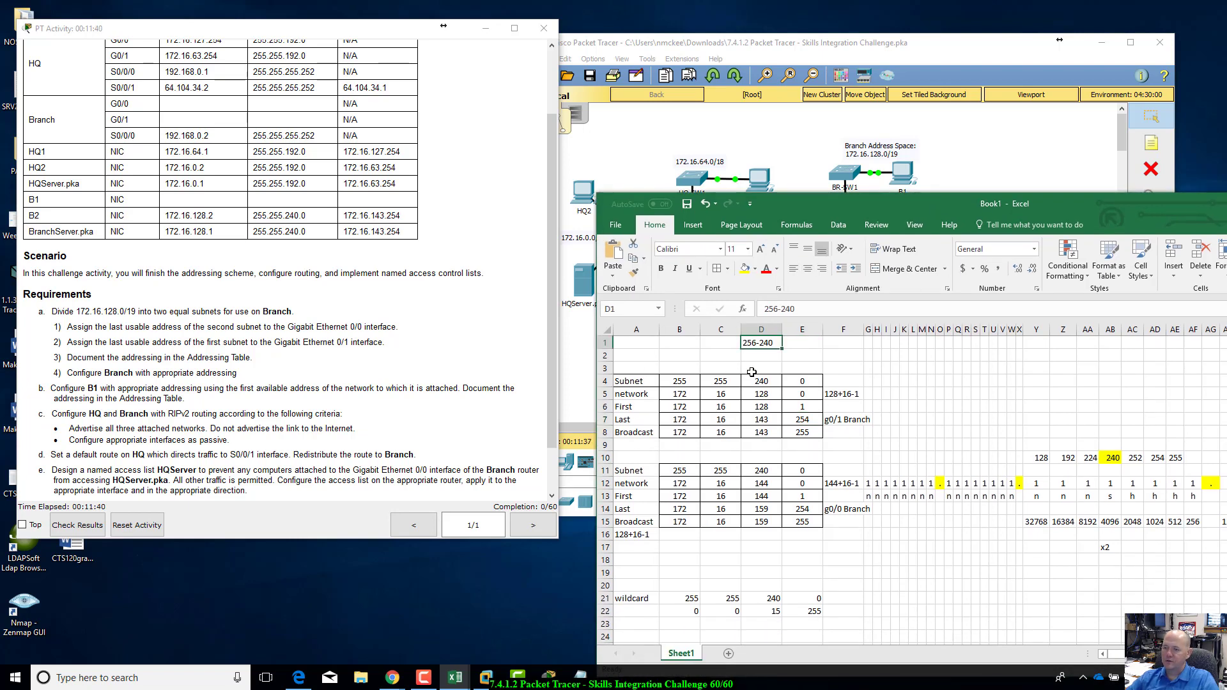
click(762, 470)
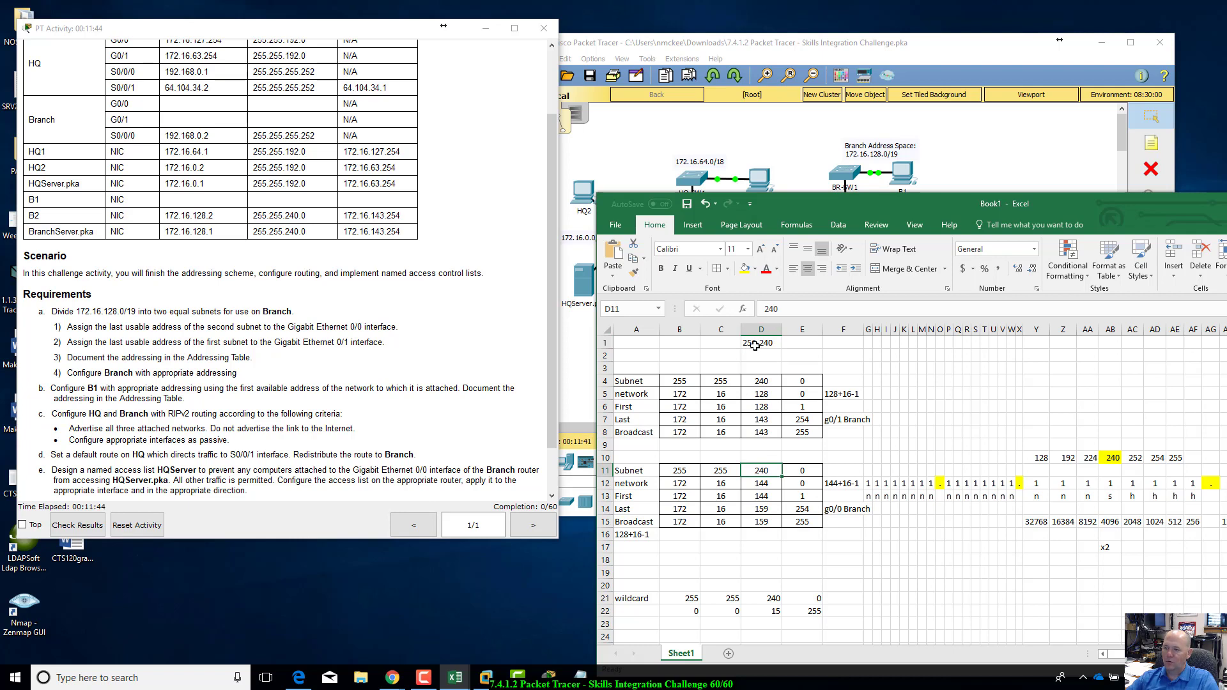
click(765, 485)
click(768, 510)
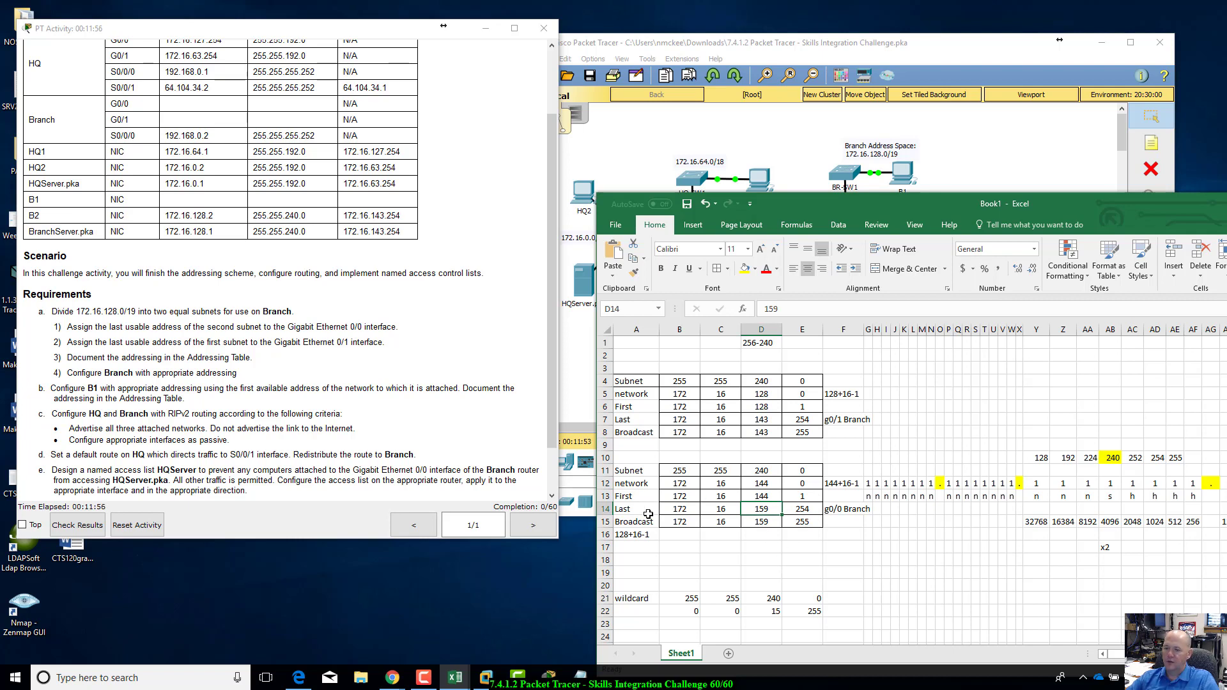
click(802, 523)
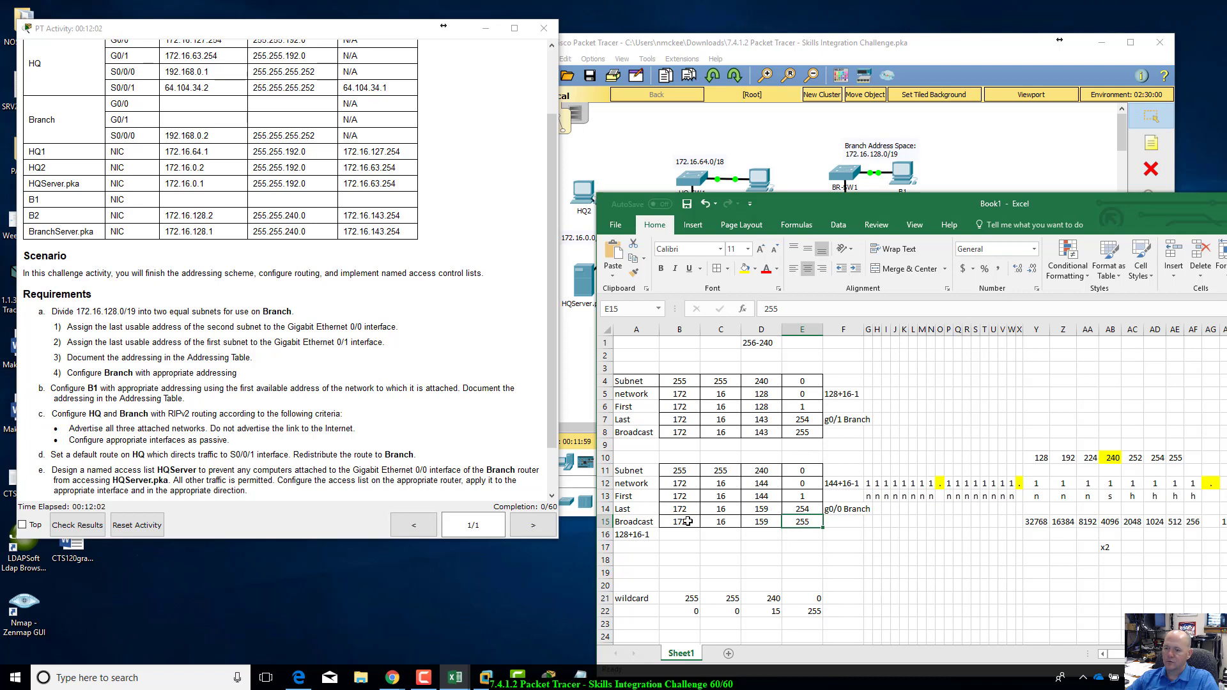
click(814, 508)
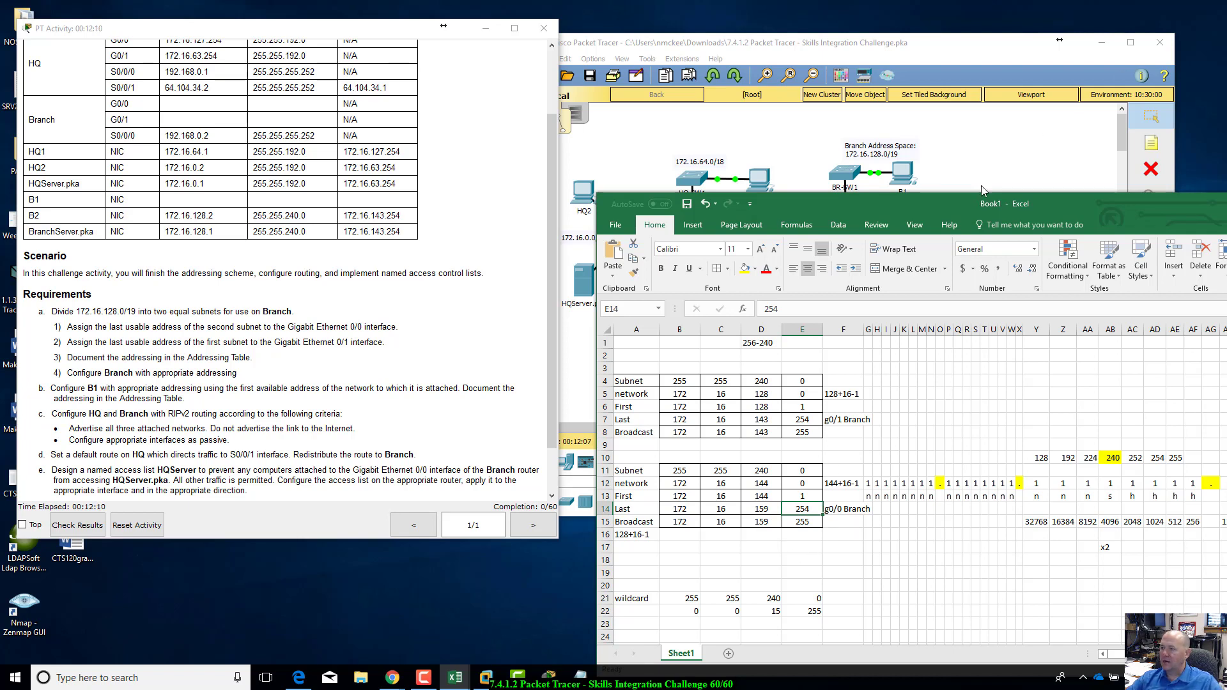
- Bring the wildcard rows fully into view and compare the mask octets in row 21 with the octets in row 22
drag(974, 204, 960, 122)
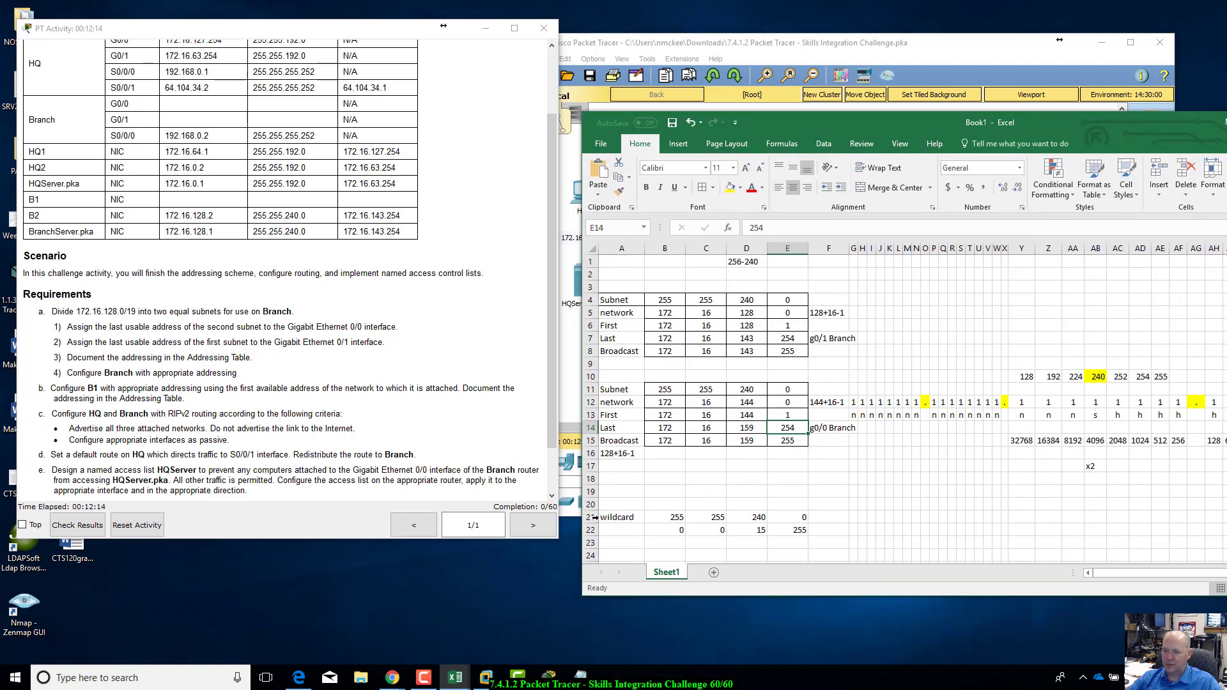
drag(830, 112, 837, 138)
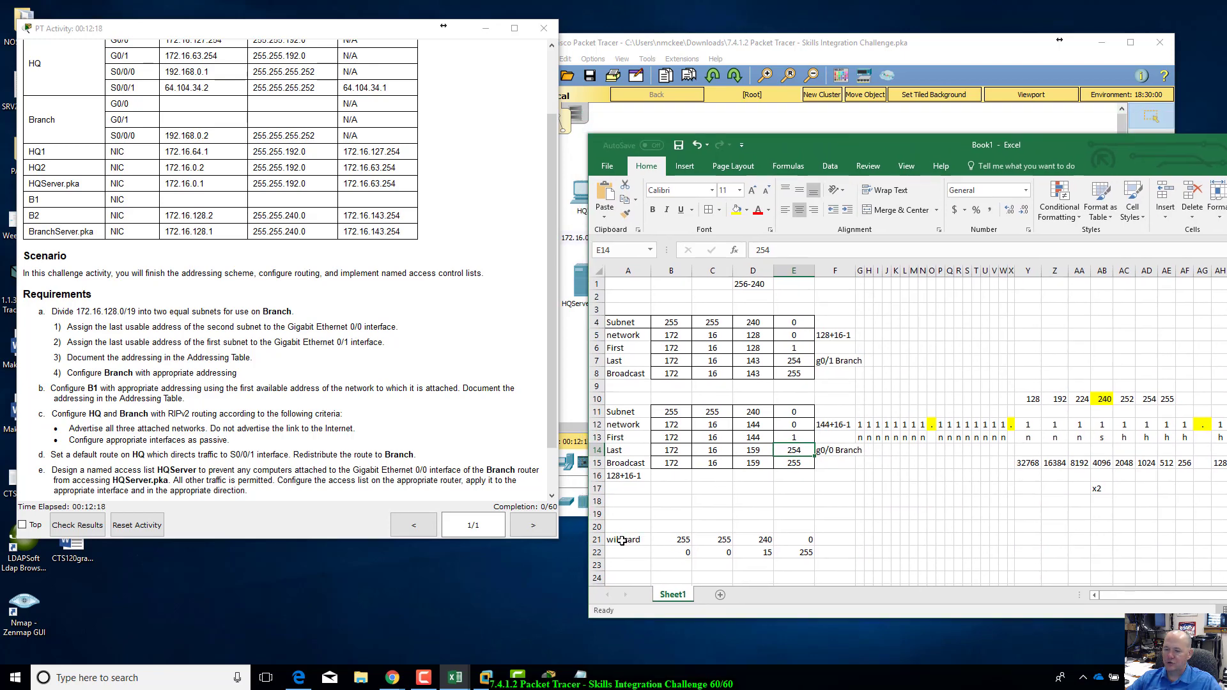
drag(622, 540, 791, 540)
click(765, 528)
click(765, 541)
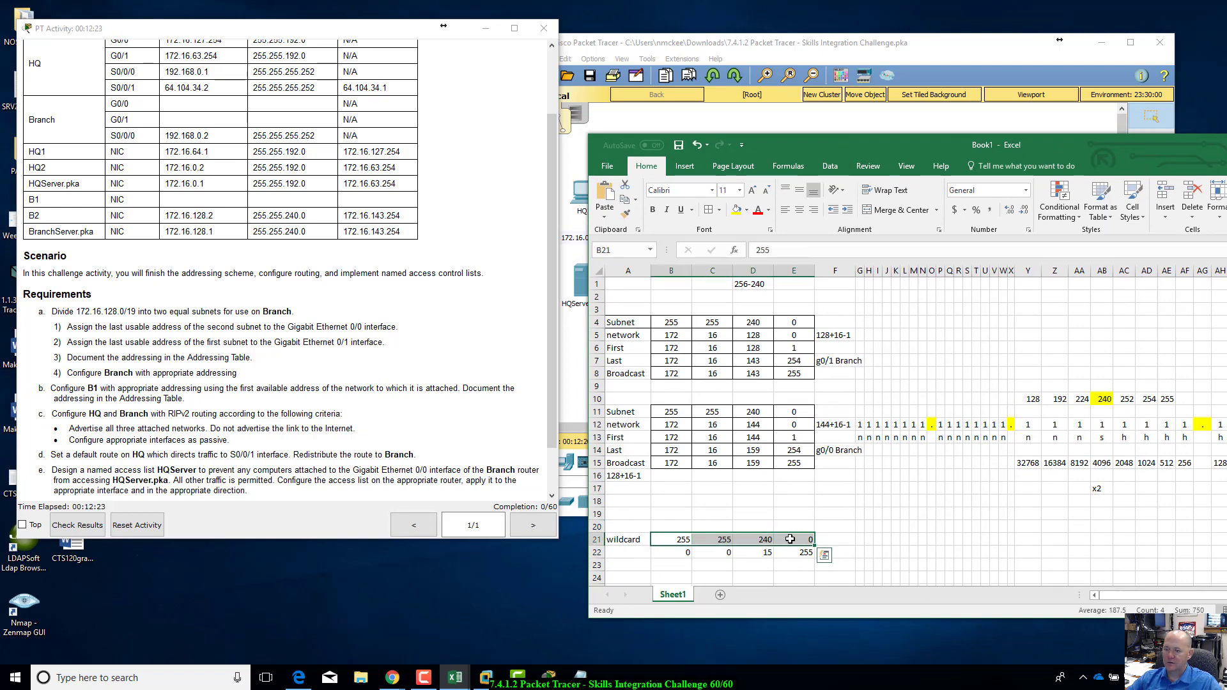
click(691, 554)
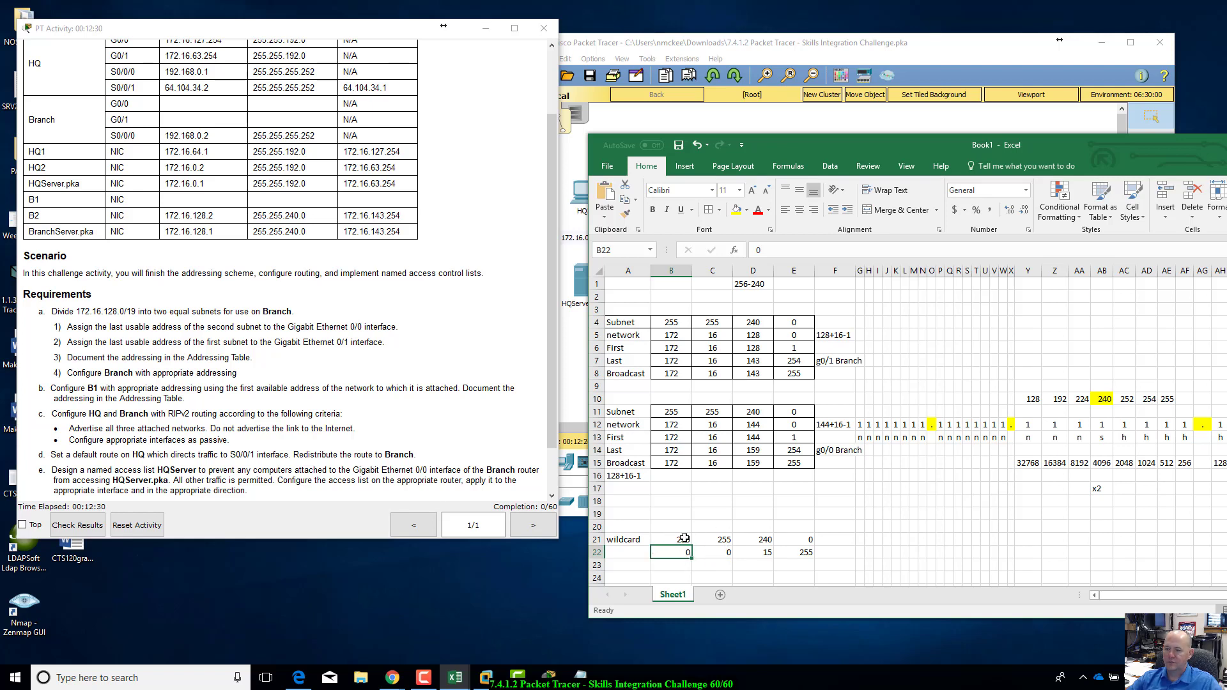
click(767, 556)
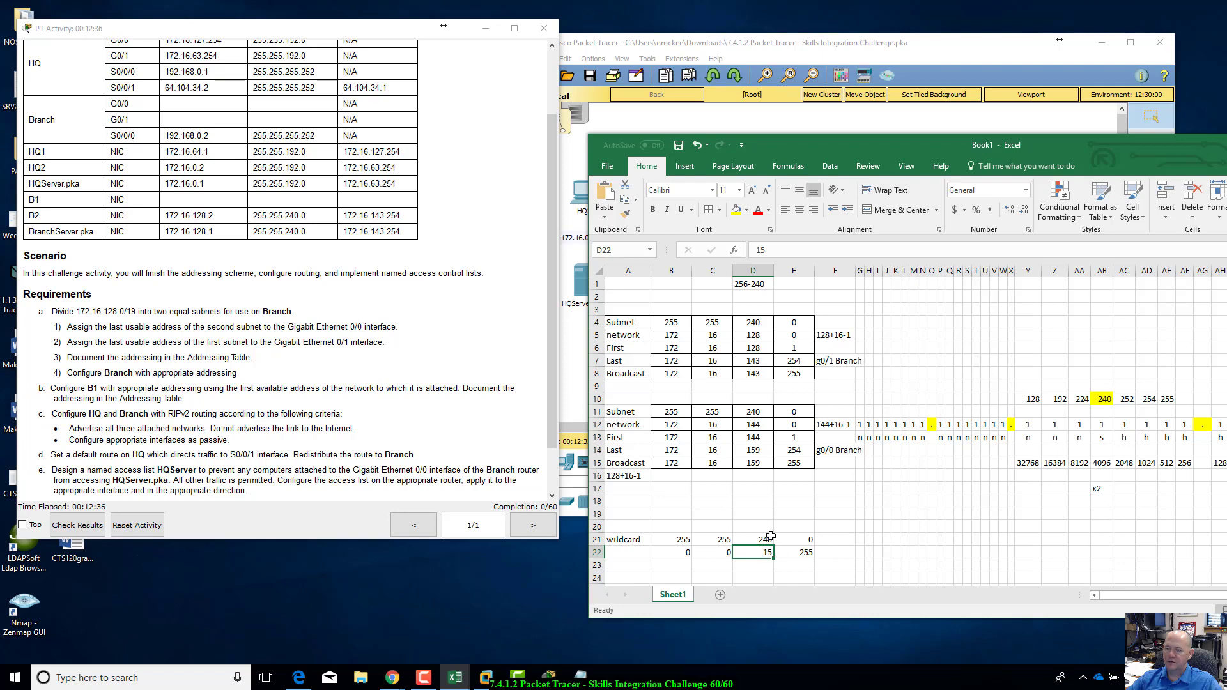
- Enter 255 in each of cells B20 through E20, directly above the mask octets of the wildcard calculation
click(671, 526)
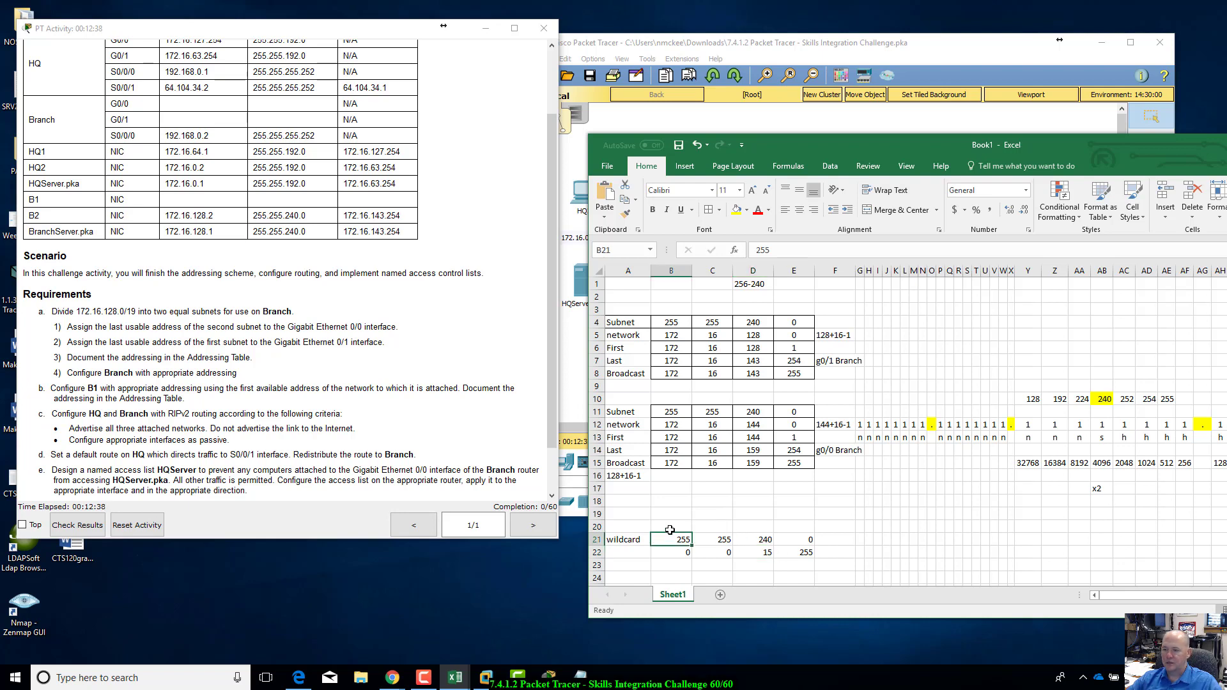
text(255)
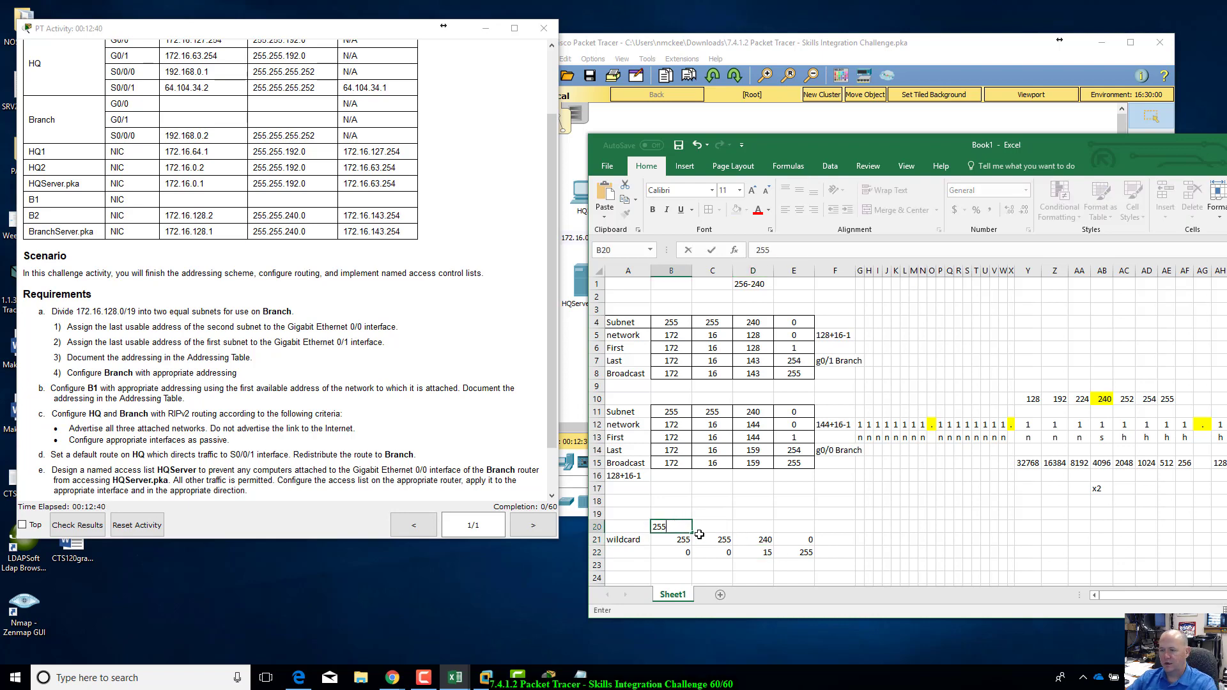
click(712, 525)
text(255)
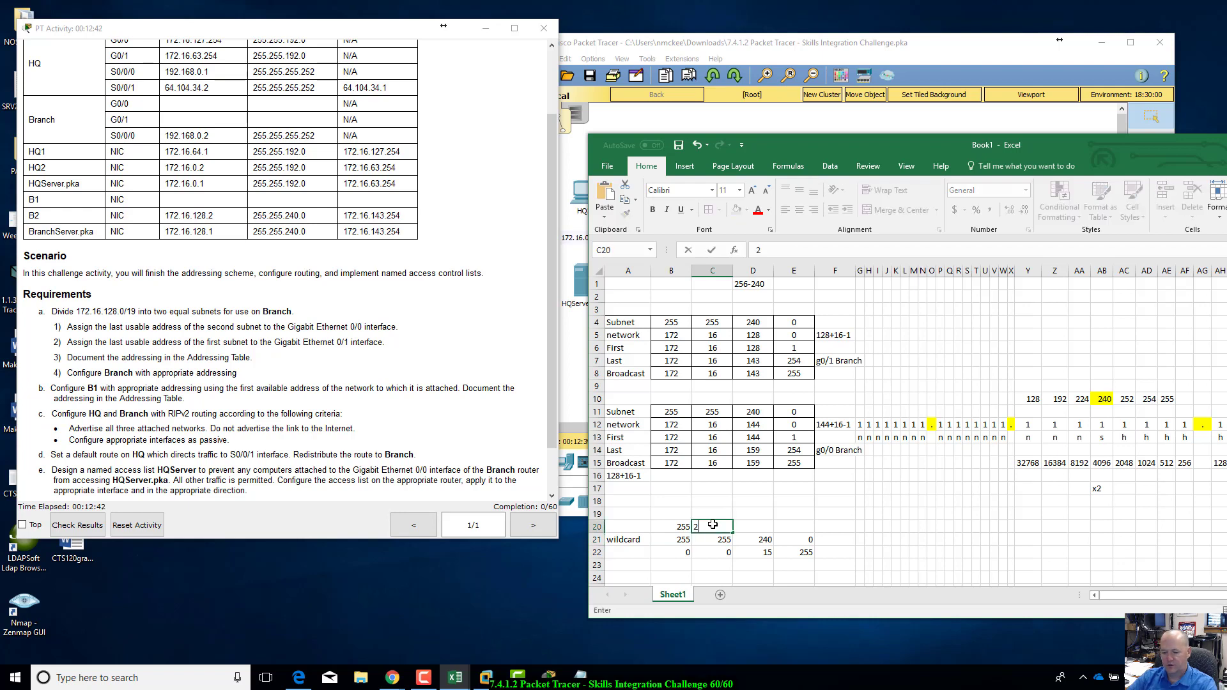
key(Tab)
text(255)
key(Tab)
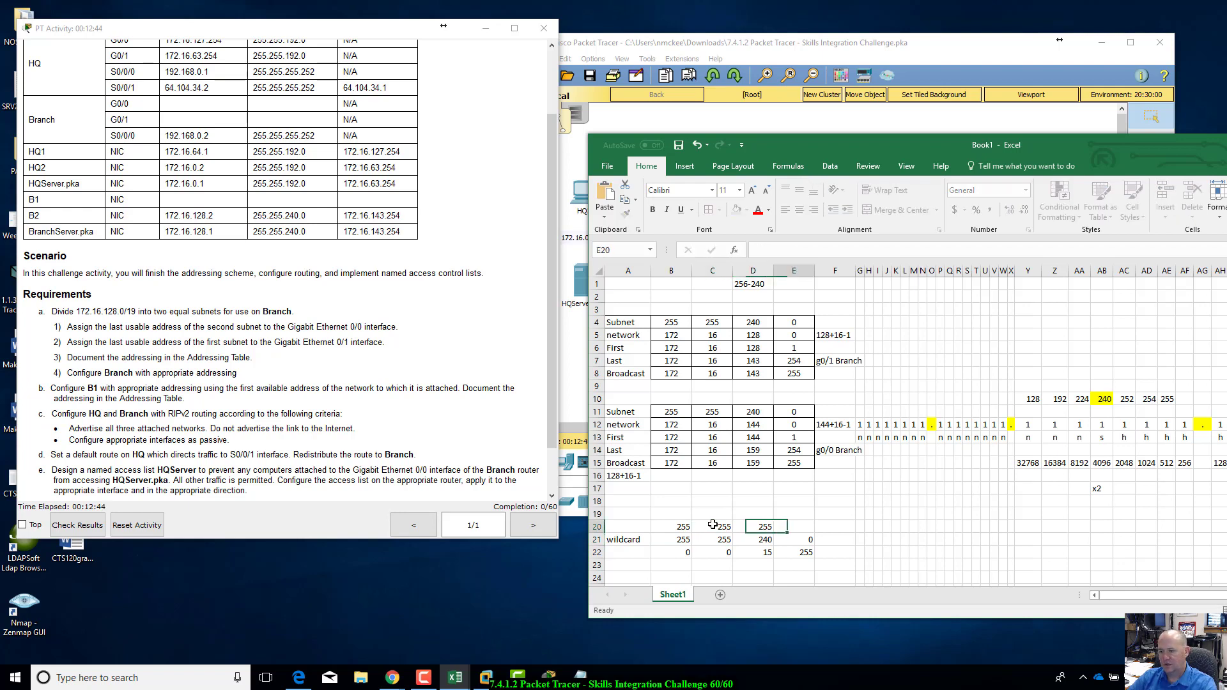
text(255)
key(Tab)
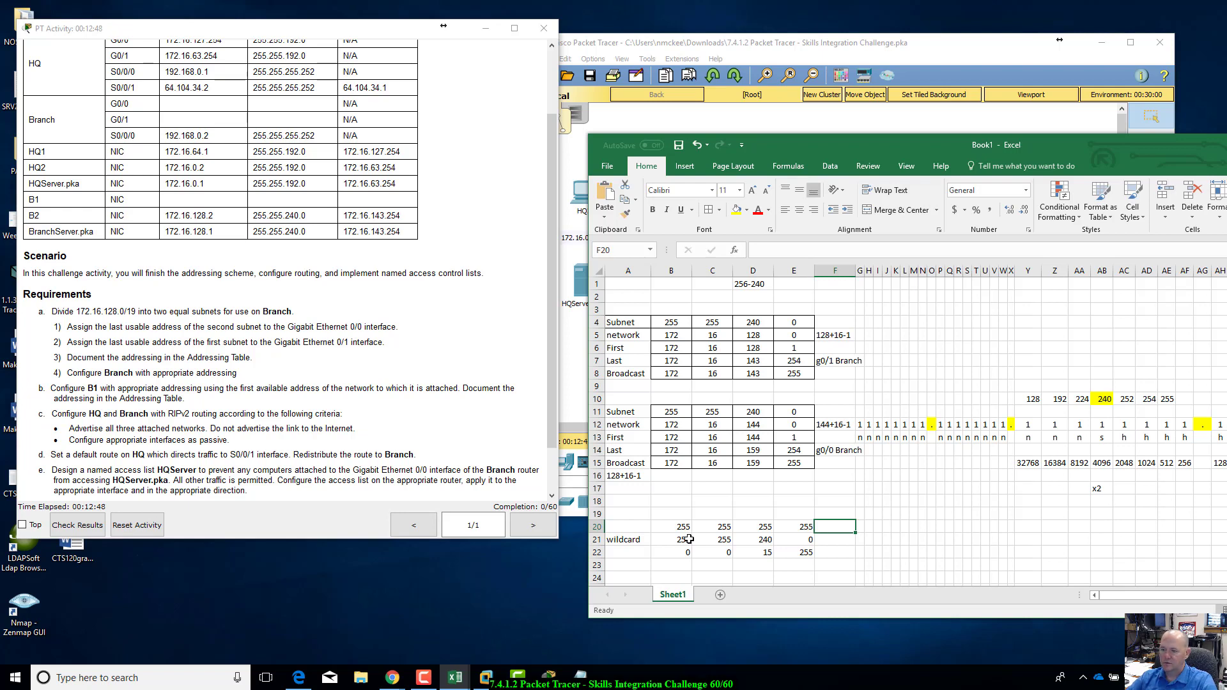
- Copy the wildcard label from cell A21 into cell A22
click(634, 539)
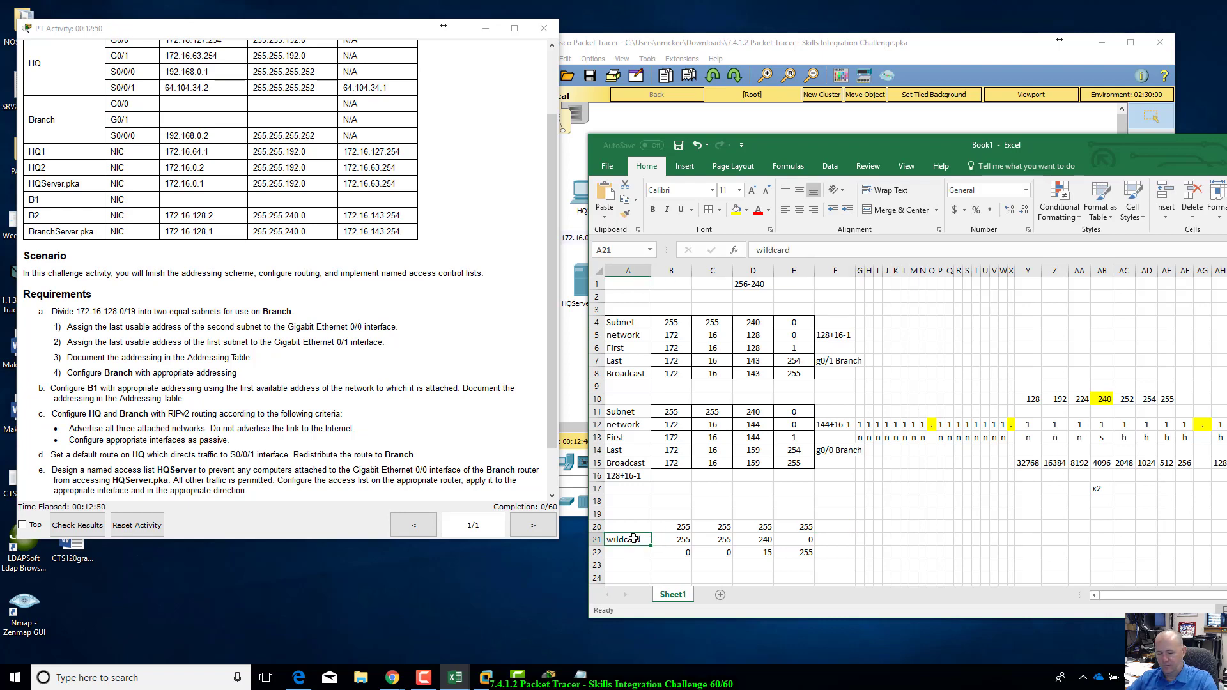
key(ctrl+c)
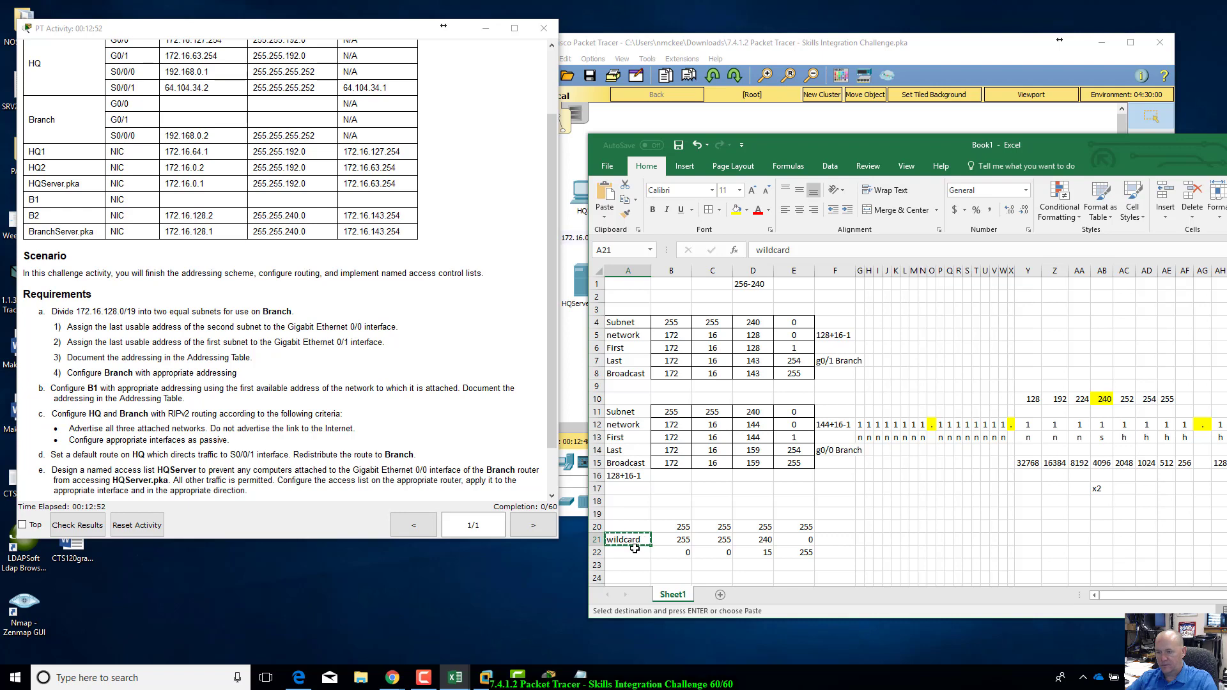
click(635, 549)
key(ctrl+v)
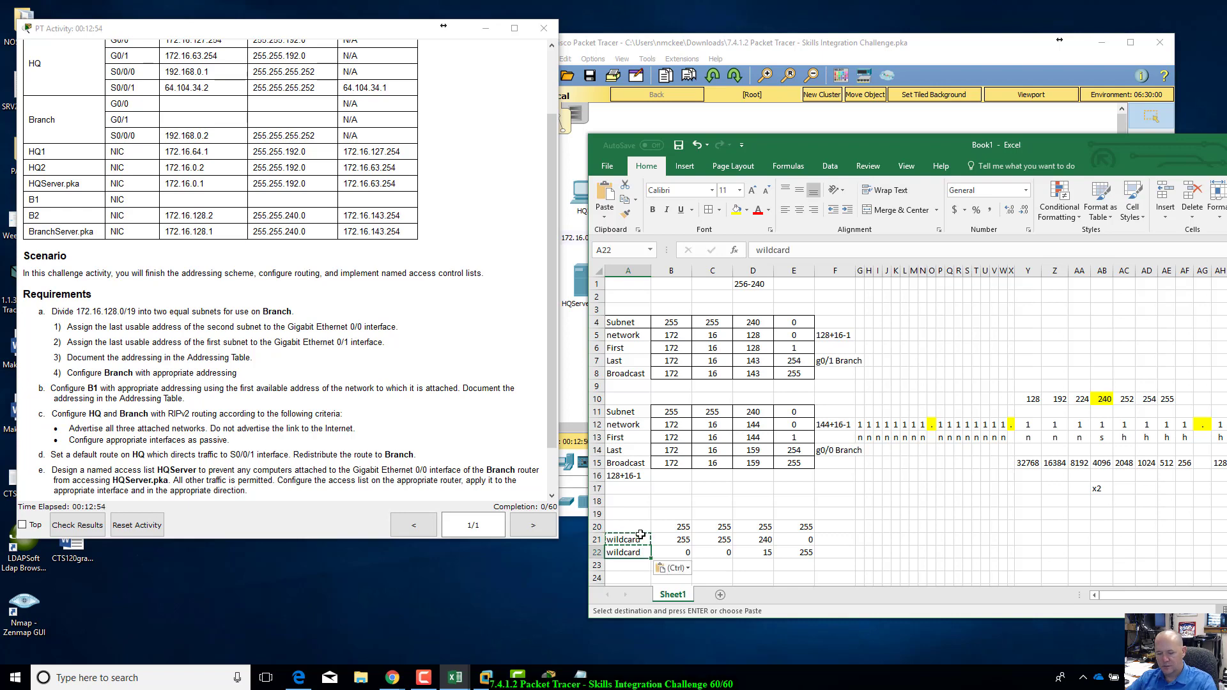
- Label the wildcard calculation by entering subnet in cell A21 and total in cell A20
click(640, 535)
text(s)
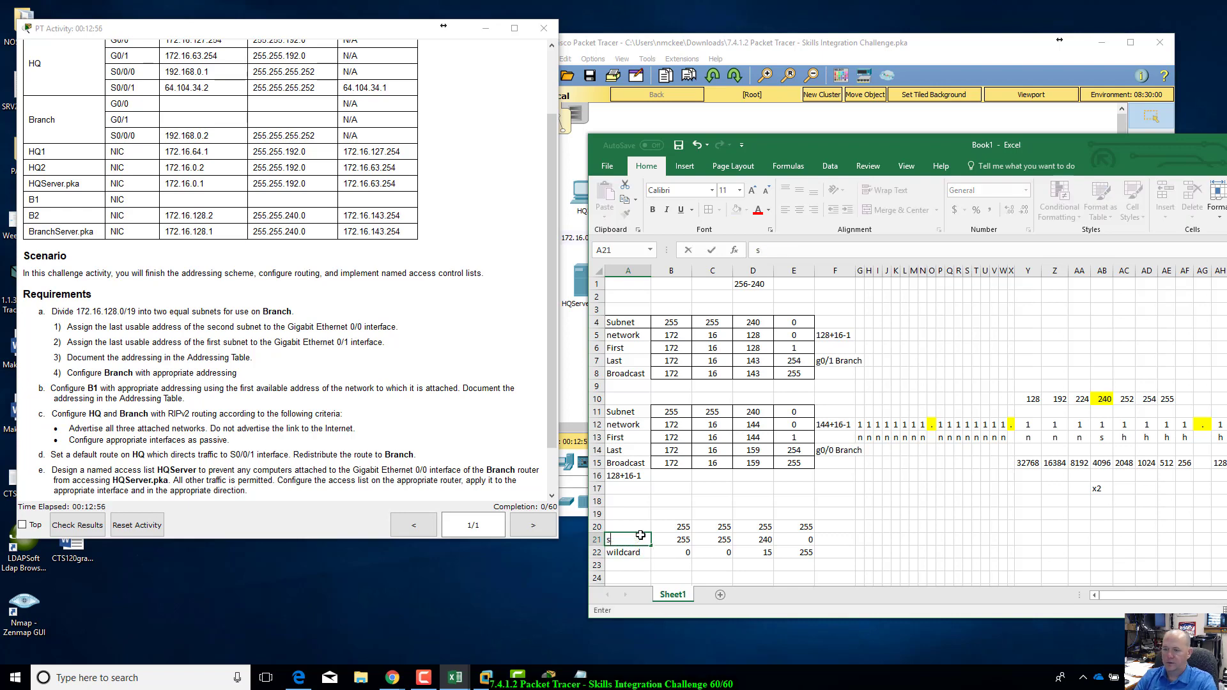
text(ubnet)
key(Return)
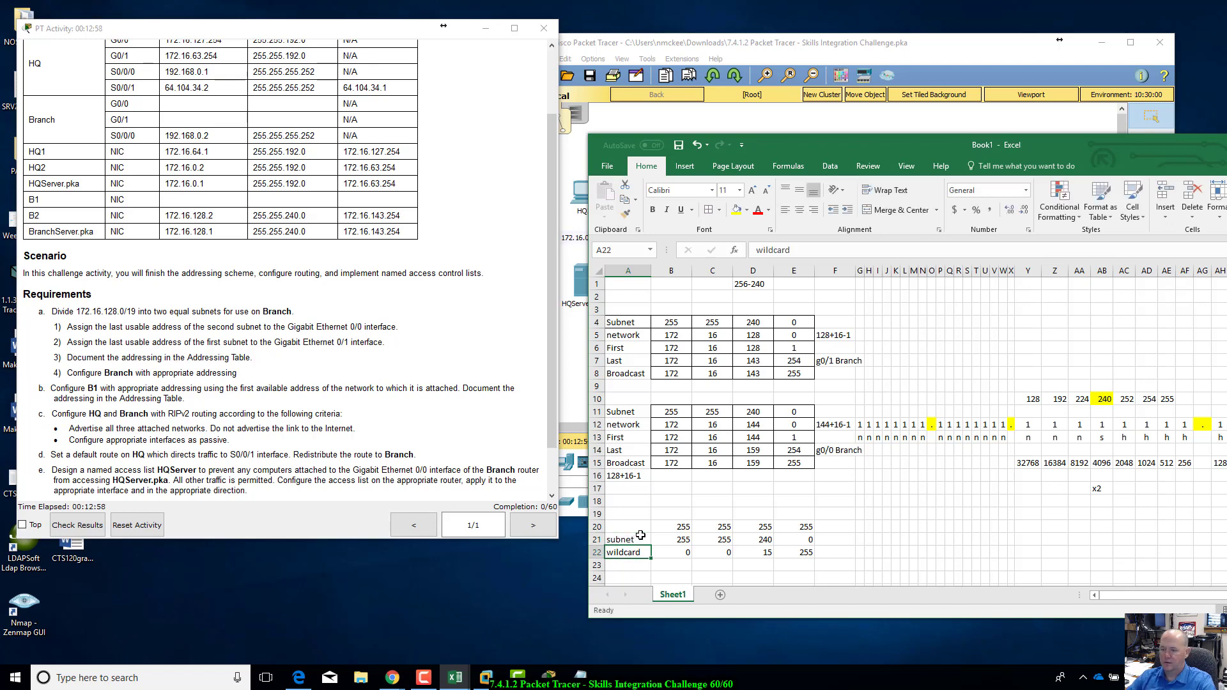
click(633, 531)
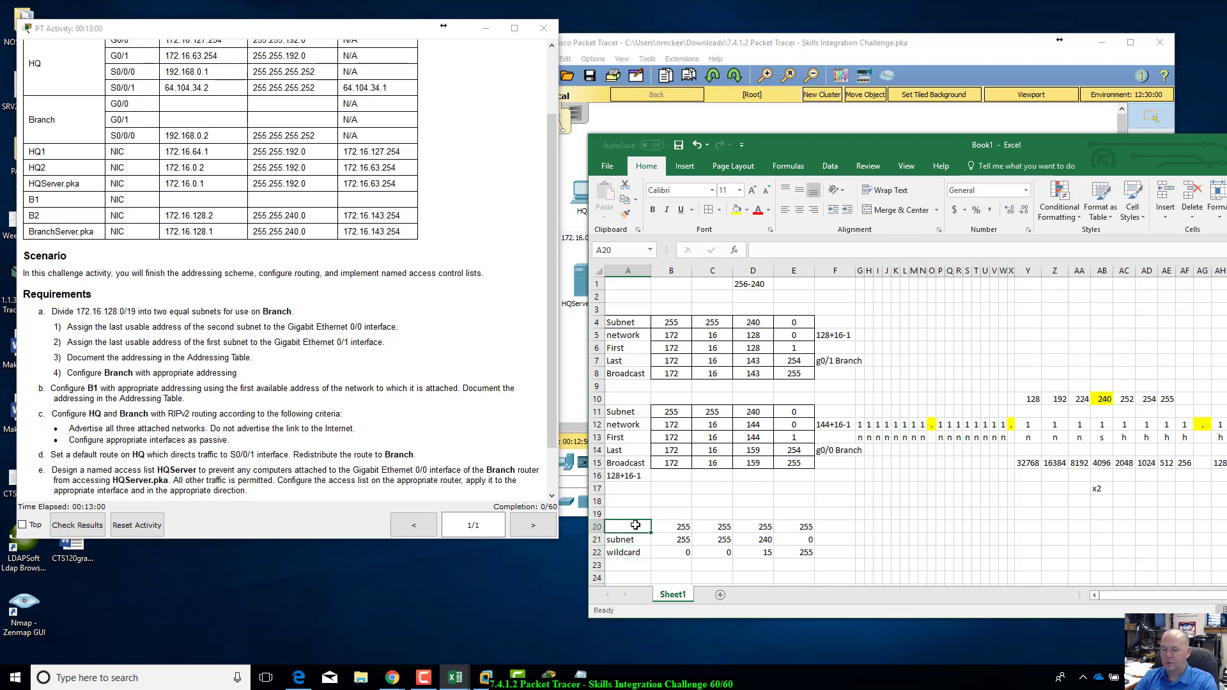
text(total)
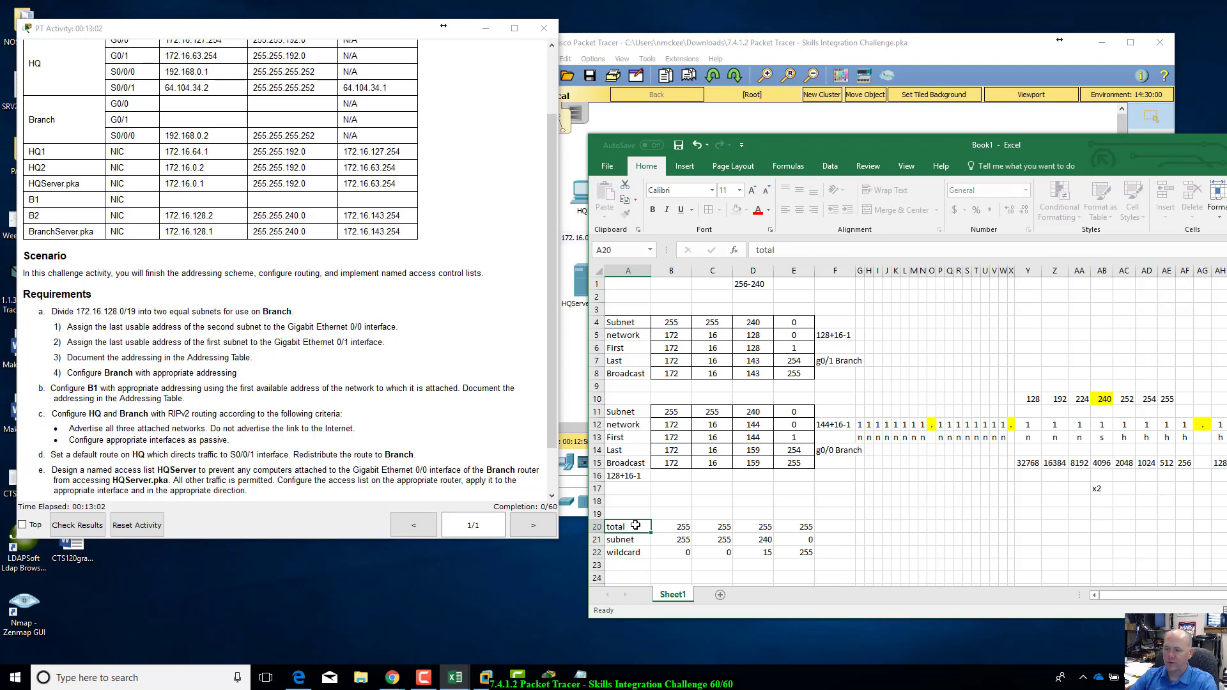
key(Return)
- Go through the wildcard calculation column by column, comparing the total, subnet and wildcard octets in rows 20 to 22
click(659, 525)
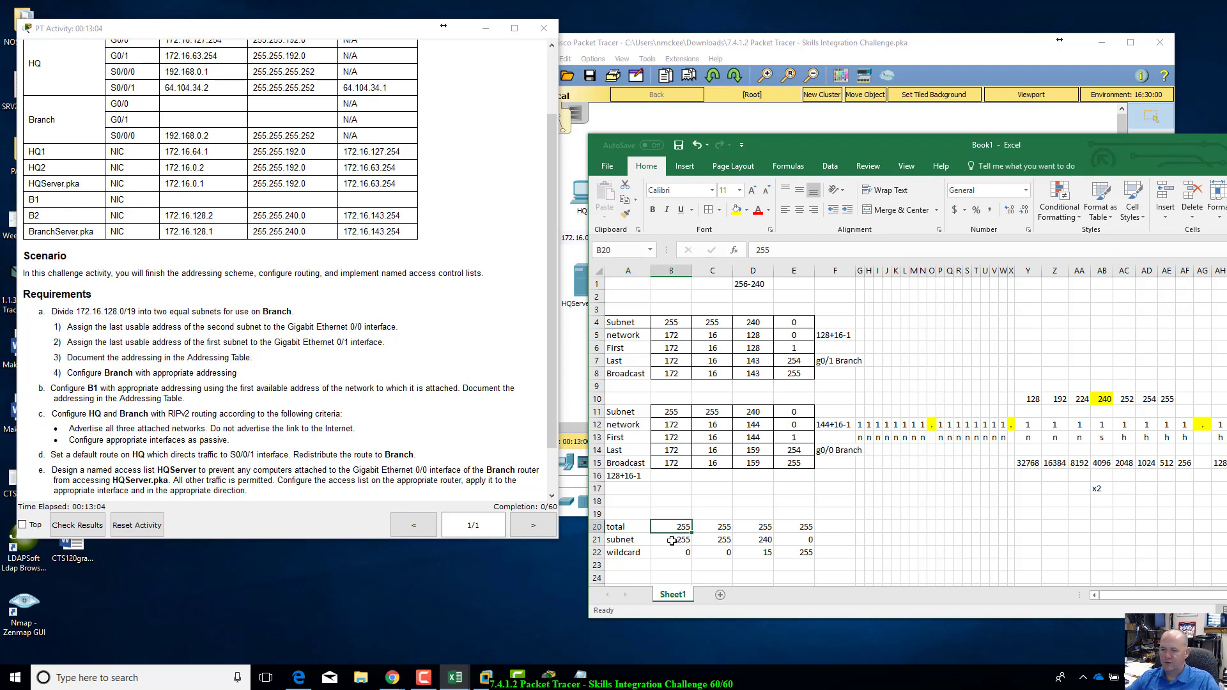
click(665, 540)
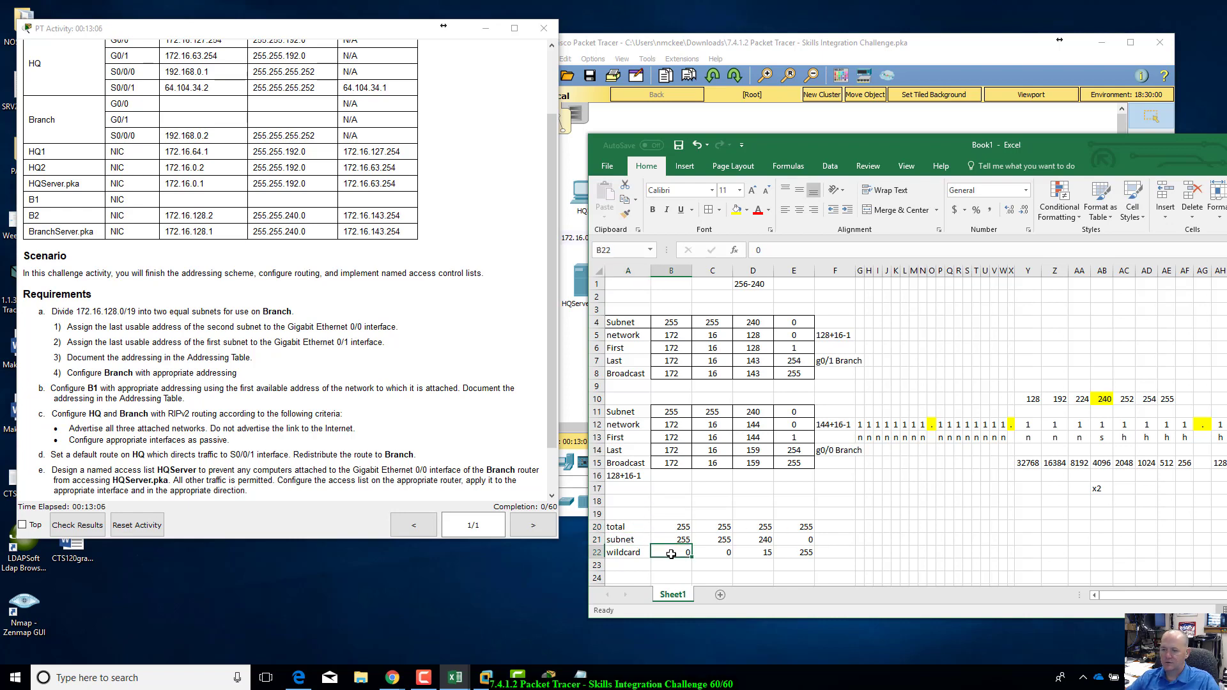
click(727, 525)
click(720, 541)
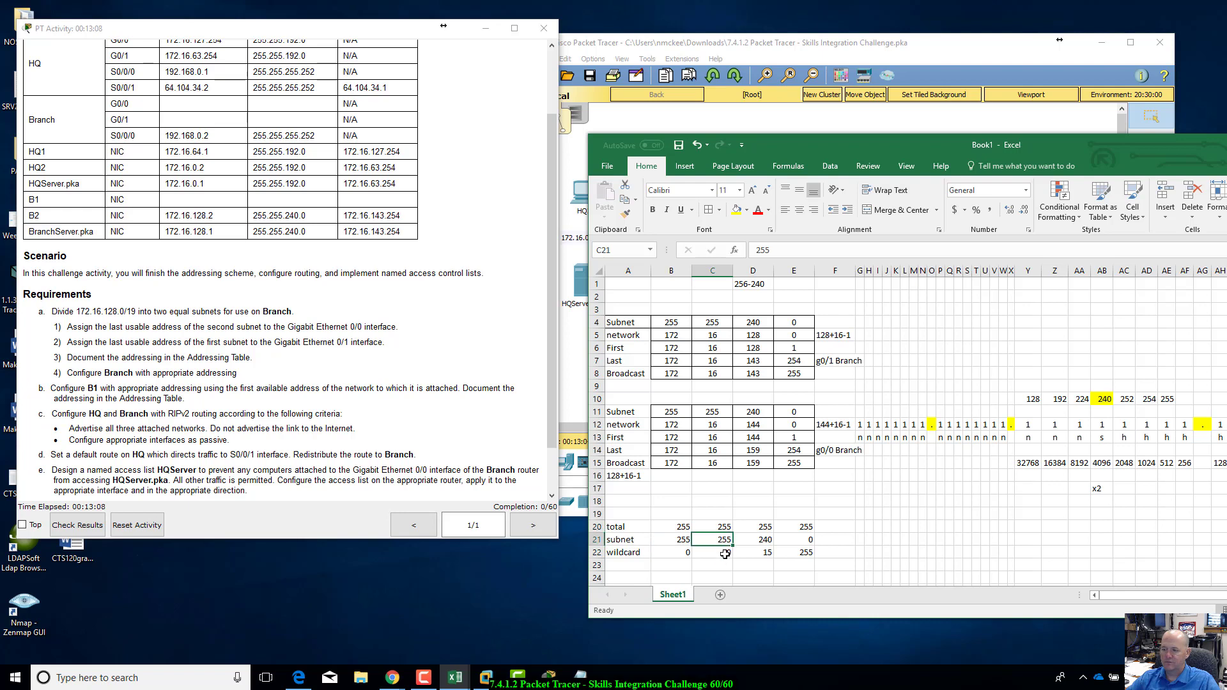
key(Down)
click(767, 526)
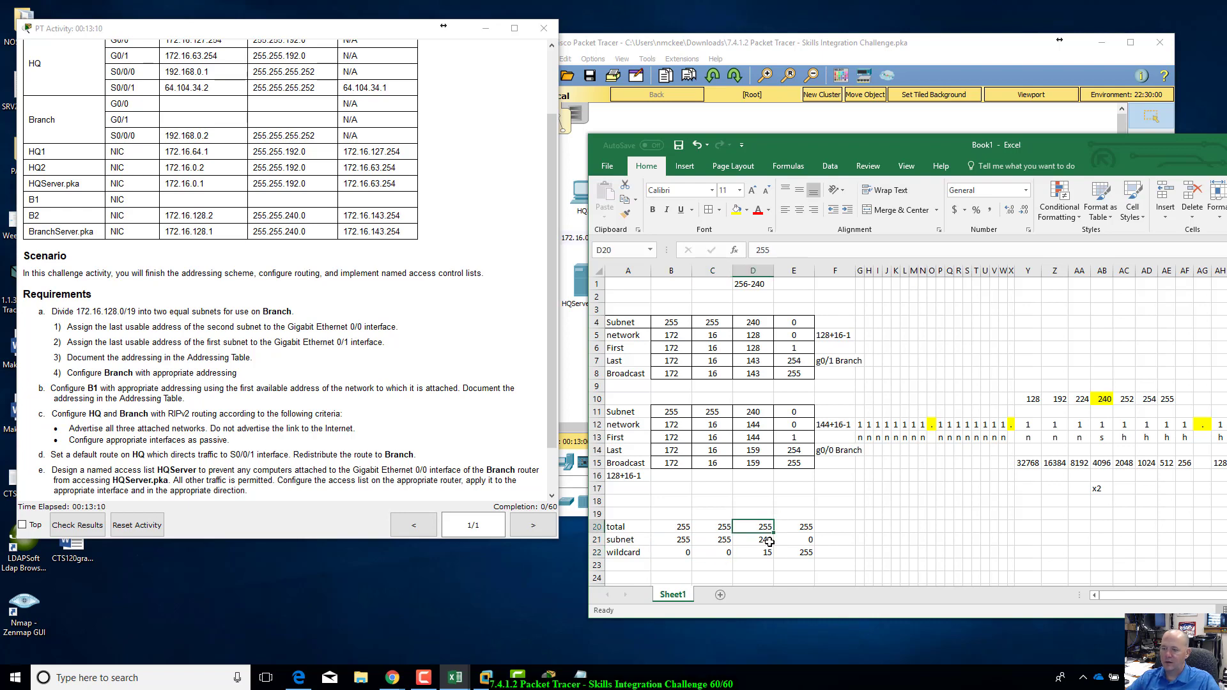
click(766, 541)
click(765, 553)
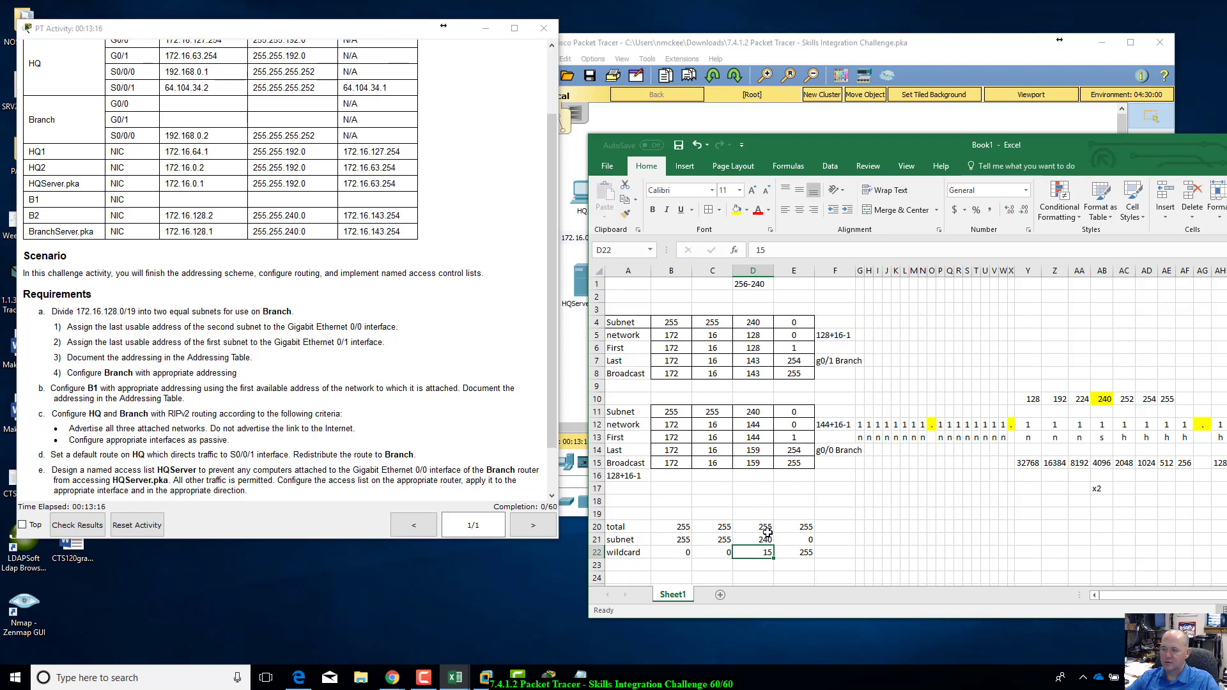
click(804, 528)
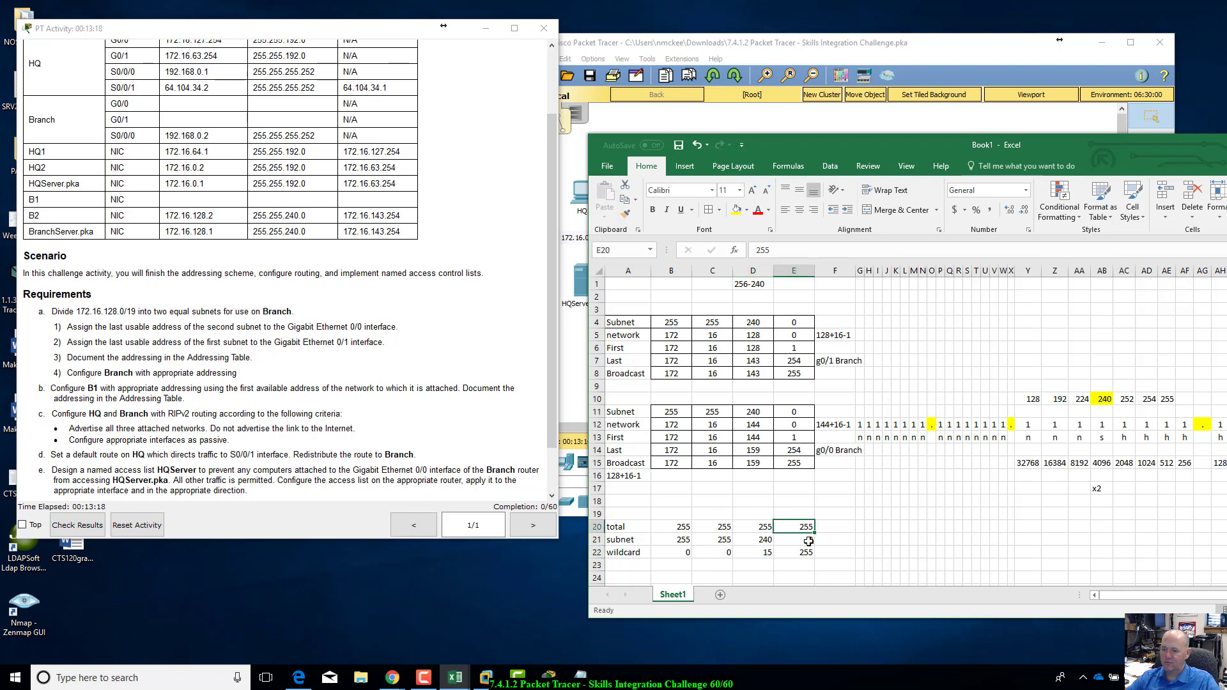
click(809, 542)
text(0)
click(803, 552)
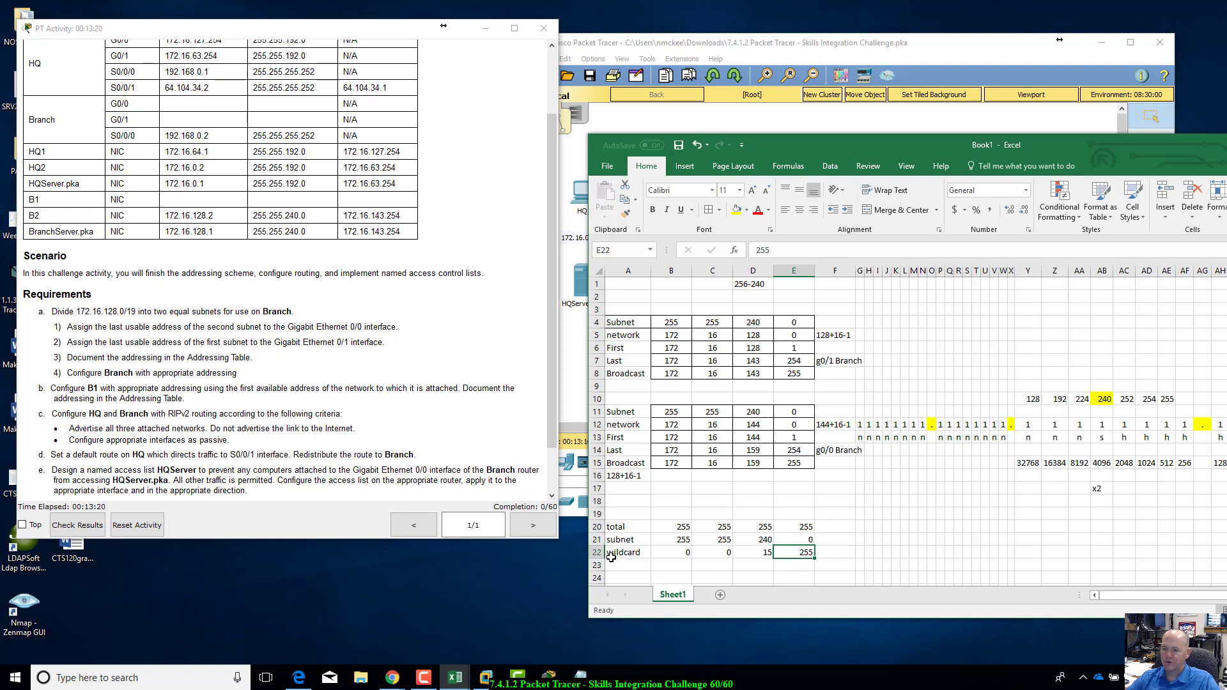
drag(617, 553, 798, 554)
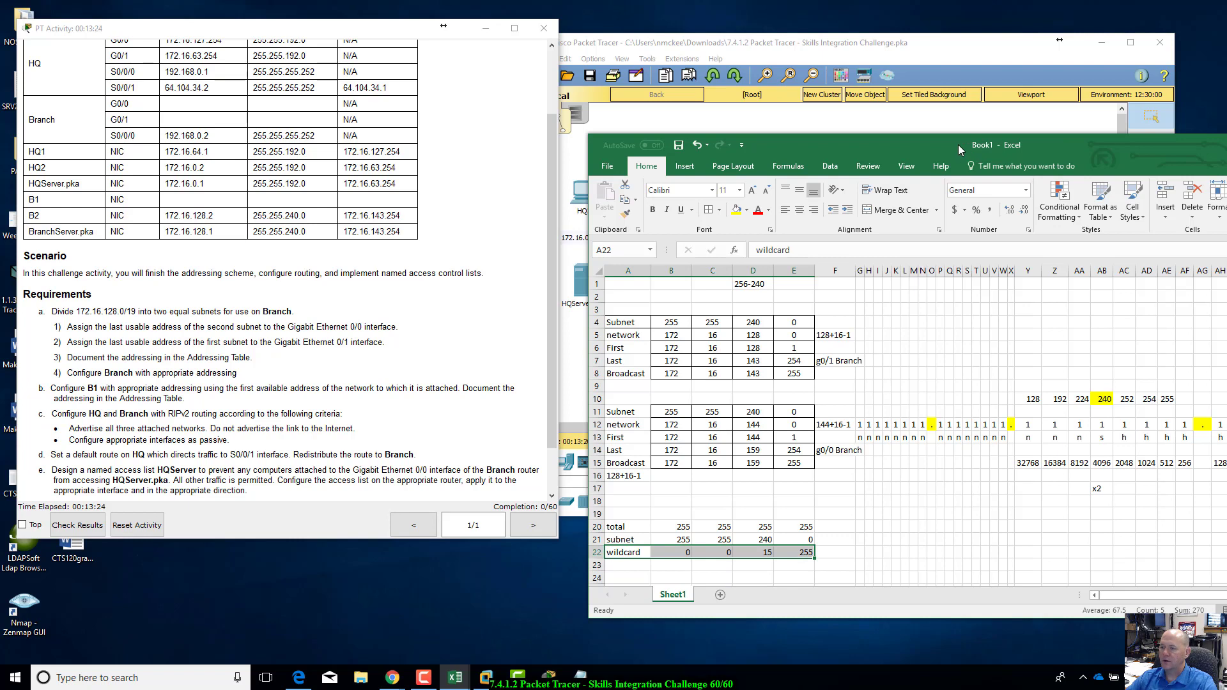
- Uncover the network topology behind the worksheet and review the requirement for the Gigabit Ethernet 0/0 interface address
drag(957, 145, 983, 210)
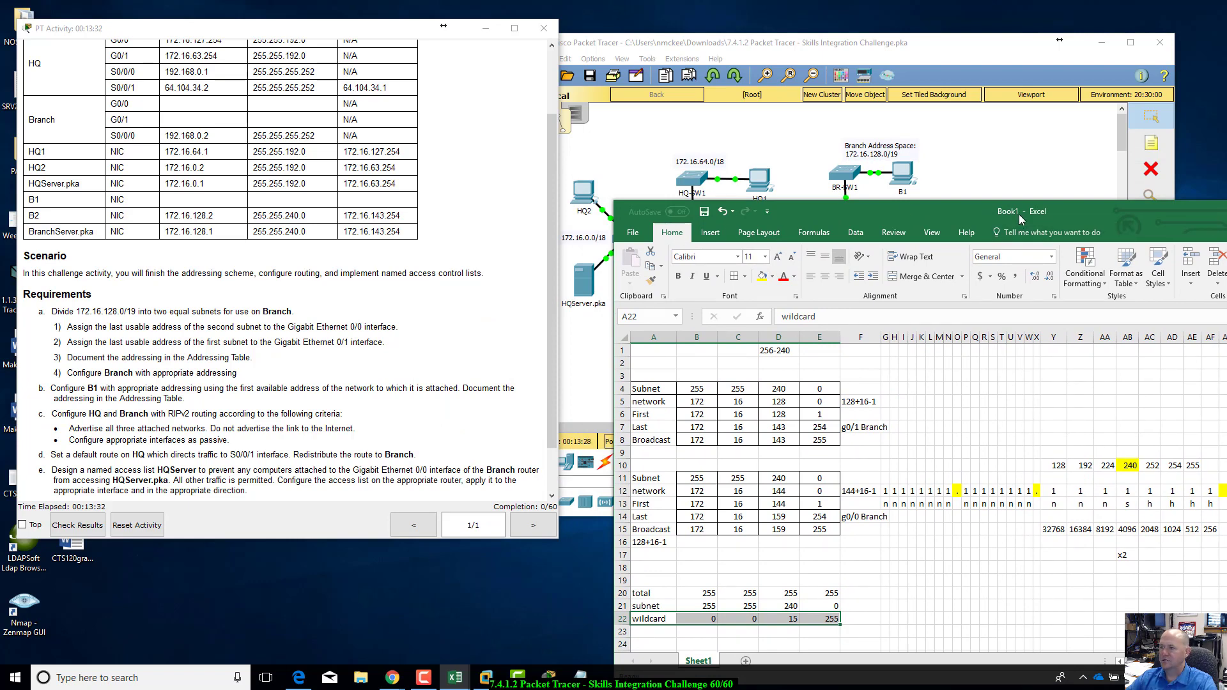
drag(1020, 219, 989, 343)
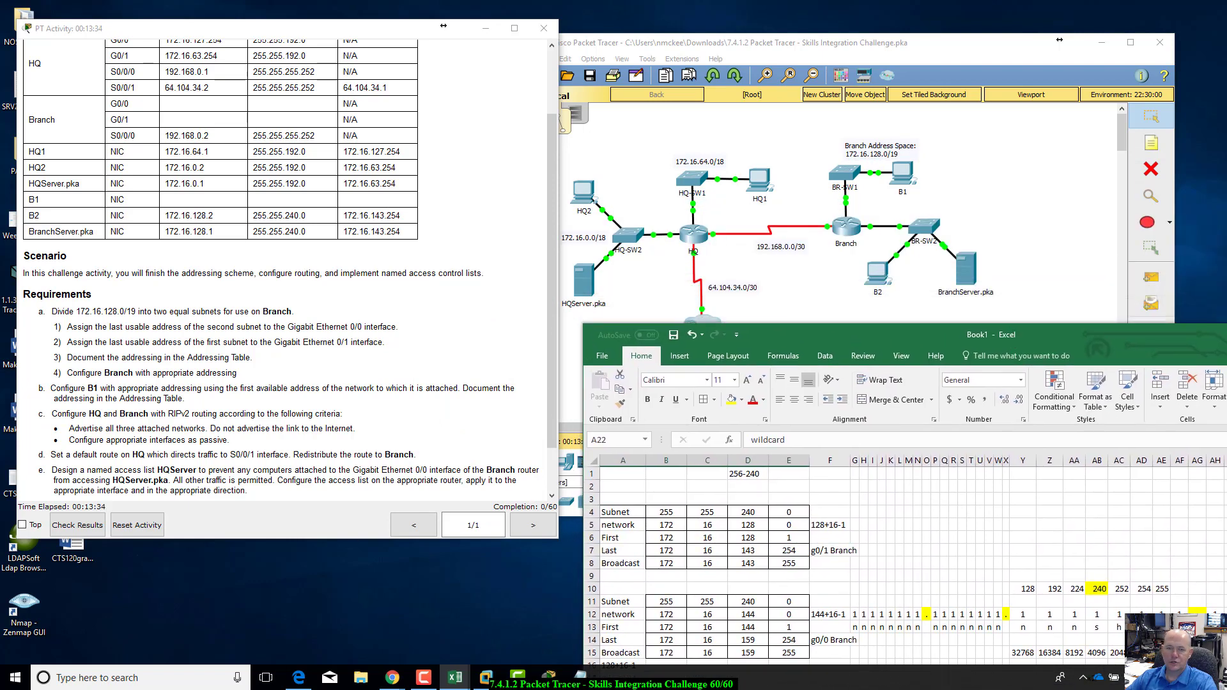
click(87, 314)
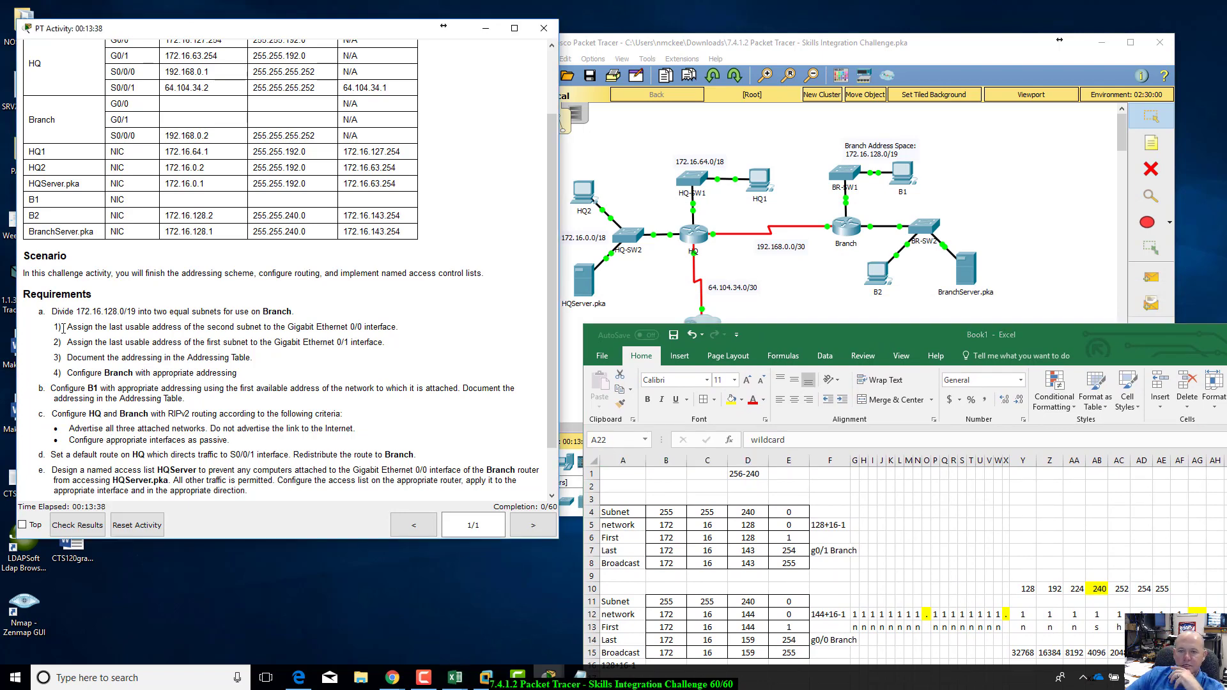
drag(67, 326, 396, 326)
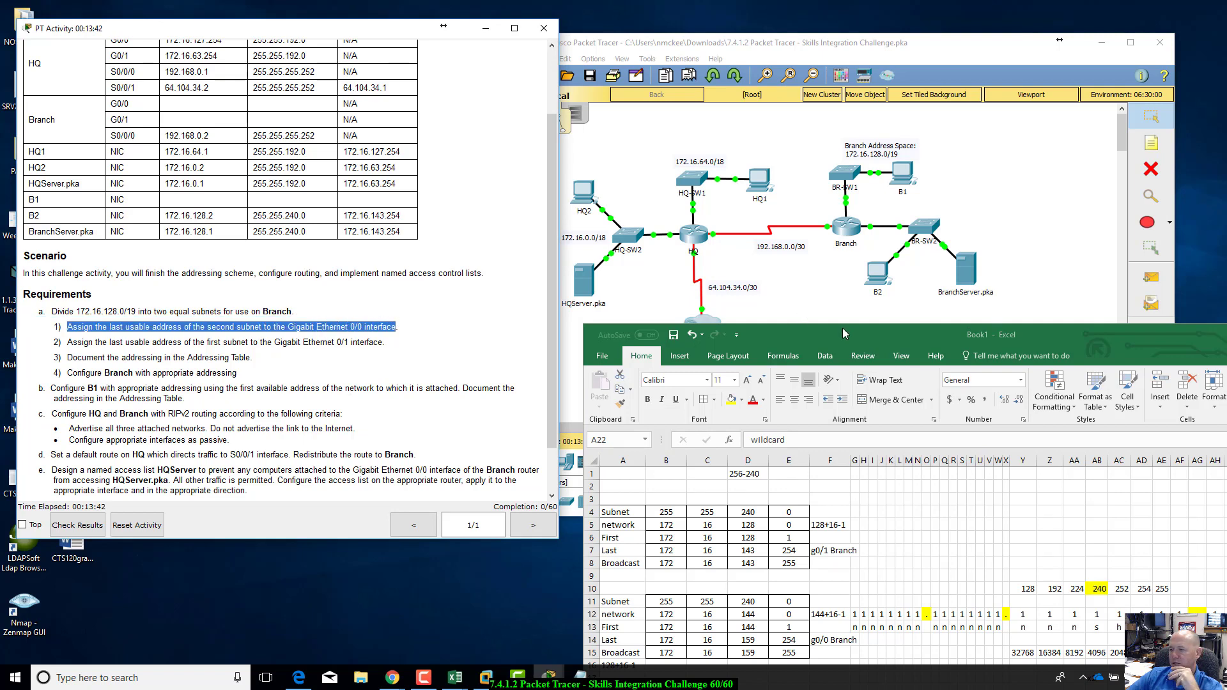
- Fill the second subnet's last usable address and its g0/0 Branch label, cells B14 through F14, with yellow
drag(843, 328, 892, 120)
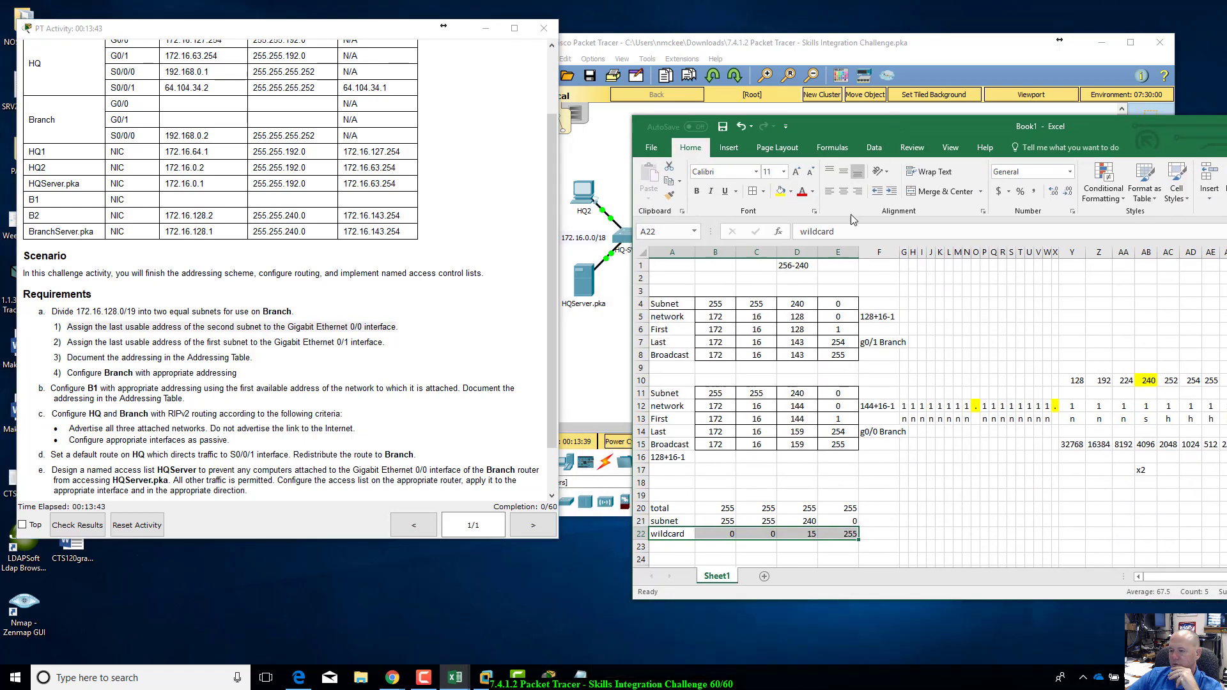
click(835, 434)
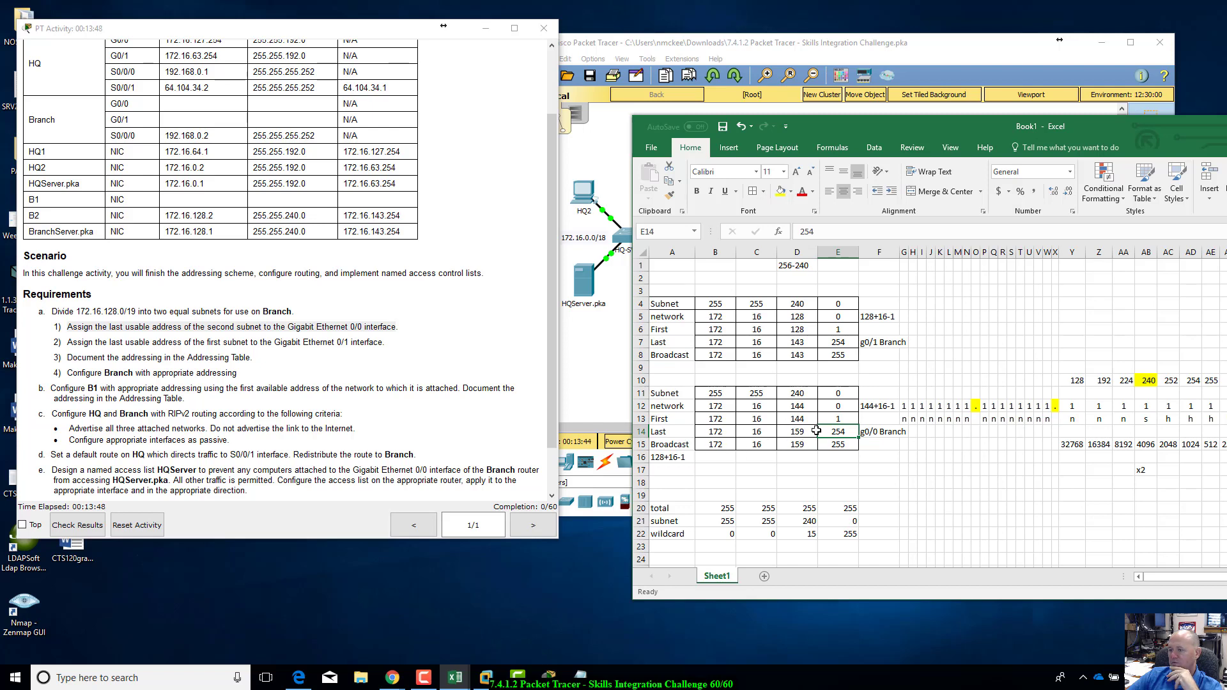
drag(933, 122, 925, 198)
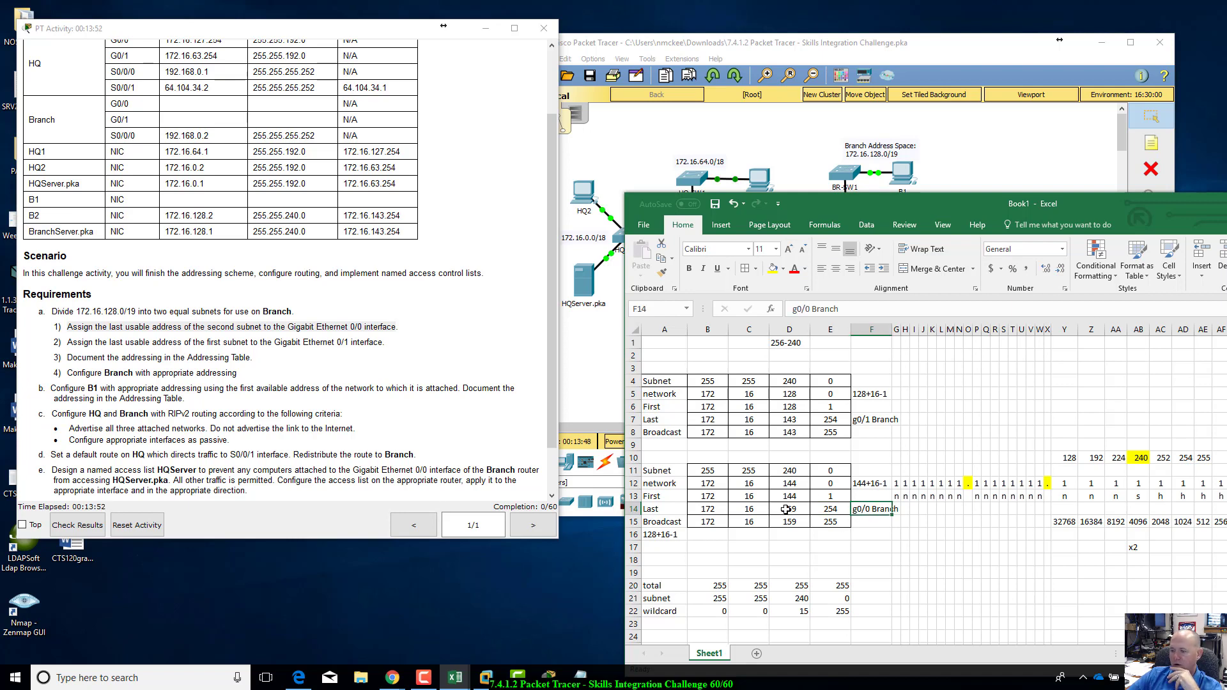
drag(707, 510, 873, 511)
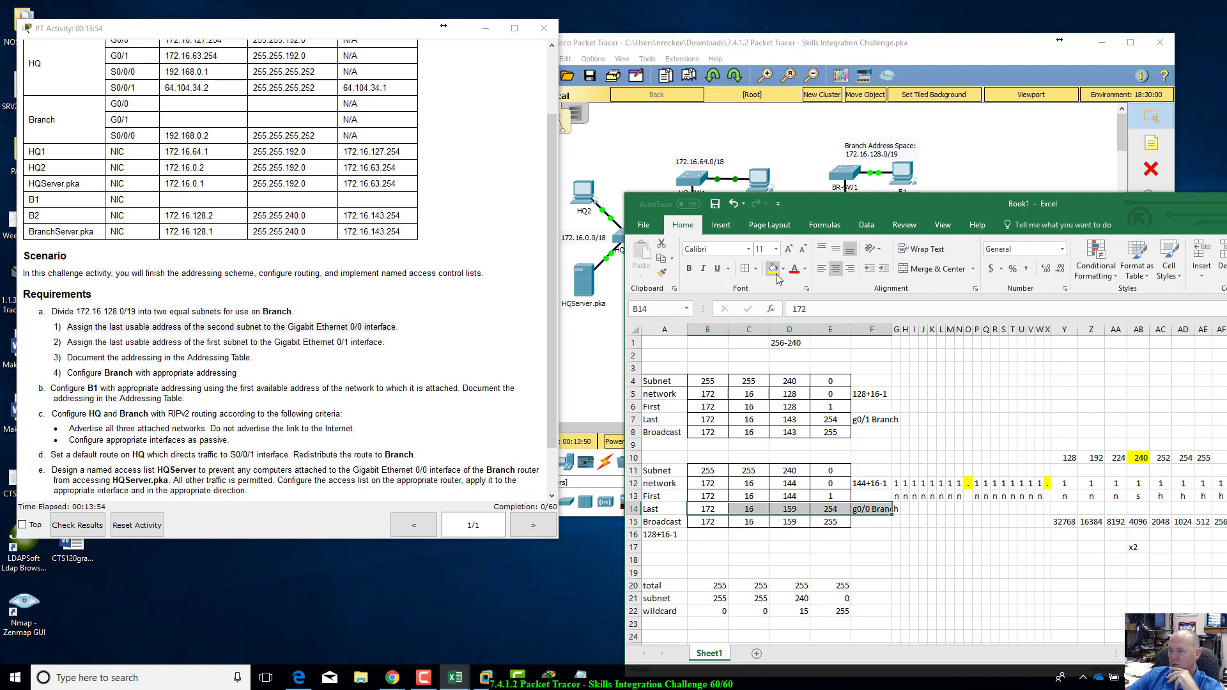
click(772, 269)
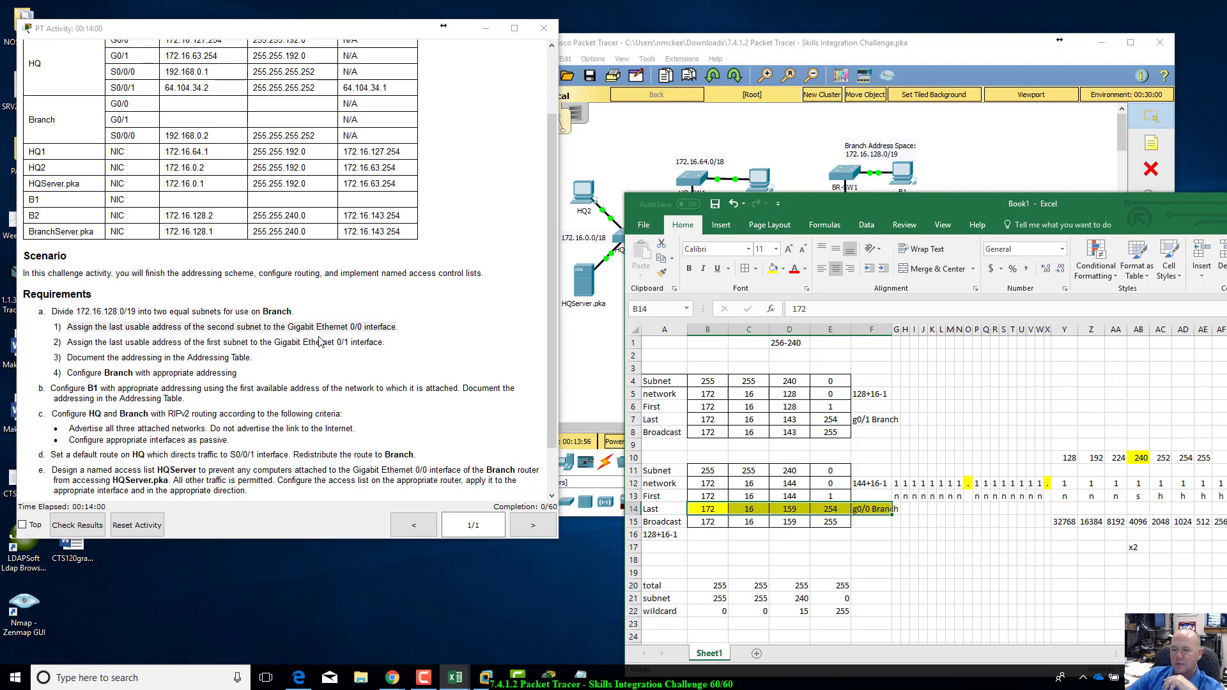
- Fill the first subnet's Last row, cells A7 through F7, with yellow and widen column F to fit its labels
click(871, 421)
drag(871, 421, 655, 420)
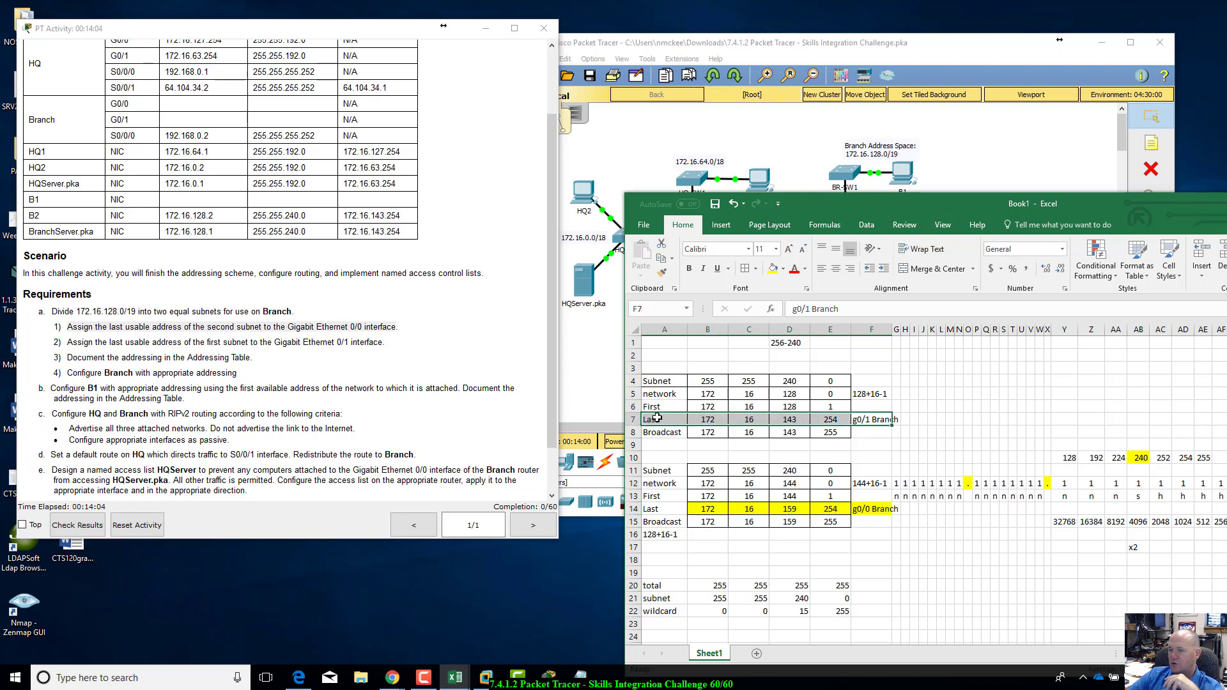
click(773, 268)
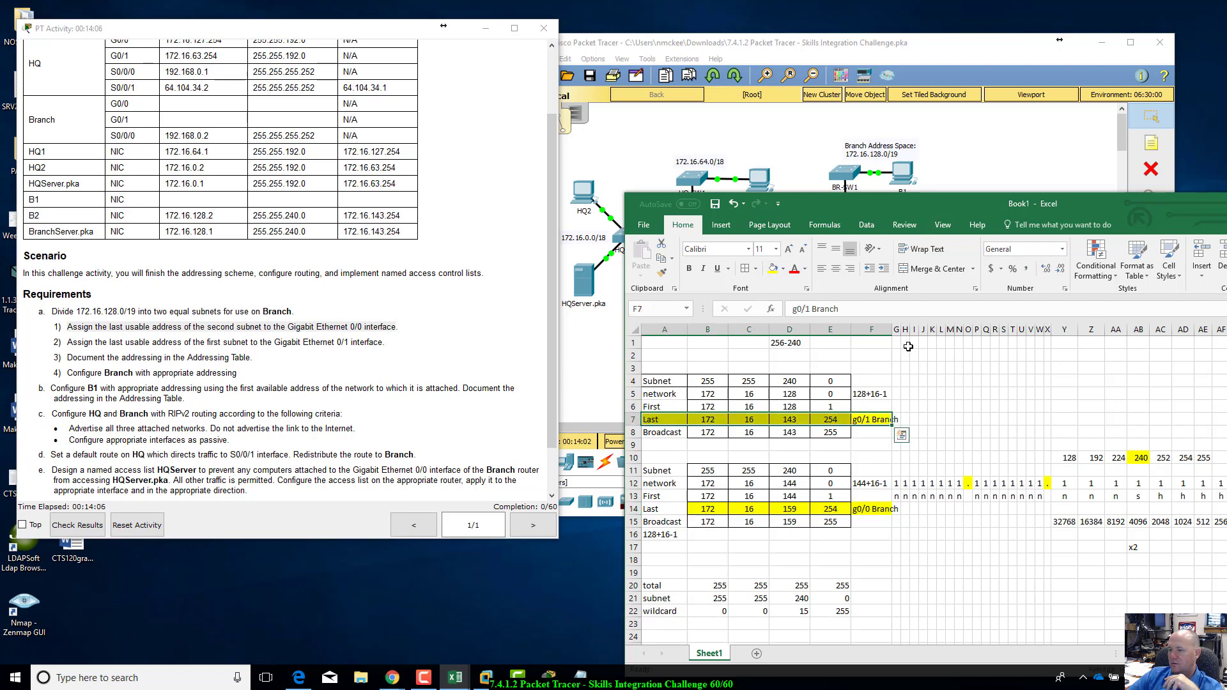
drag(895, 336, 905, 336)
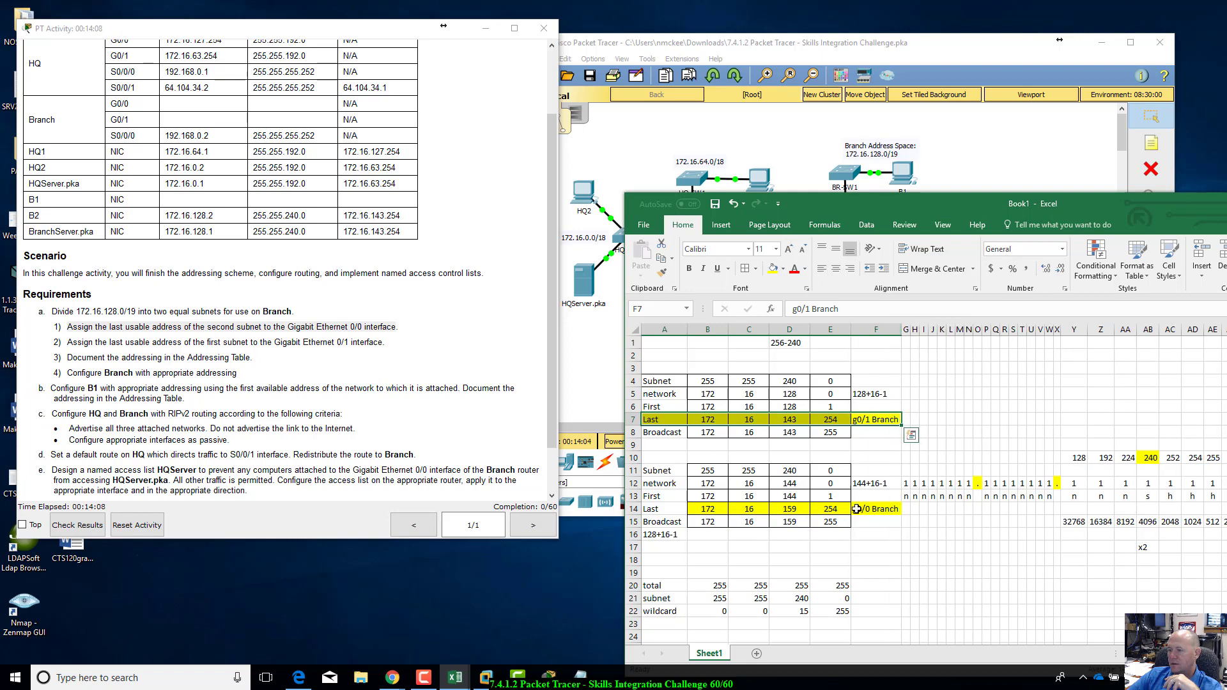
- Fill the second subnet's Last label in cell A14 with yellow to match the rest of its row
click(871, 536)
click(874, 509)
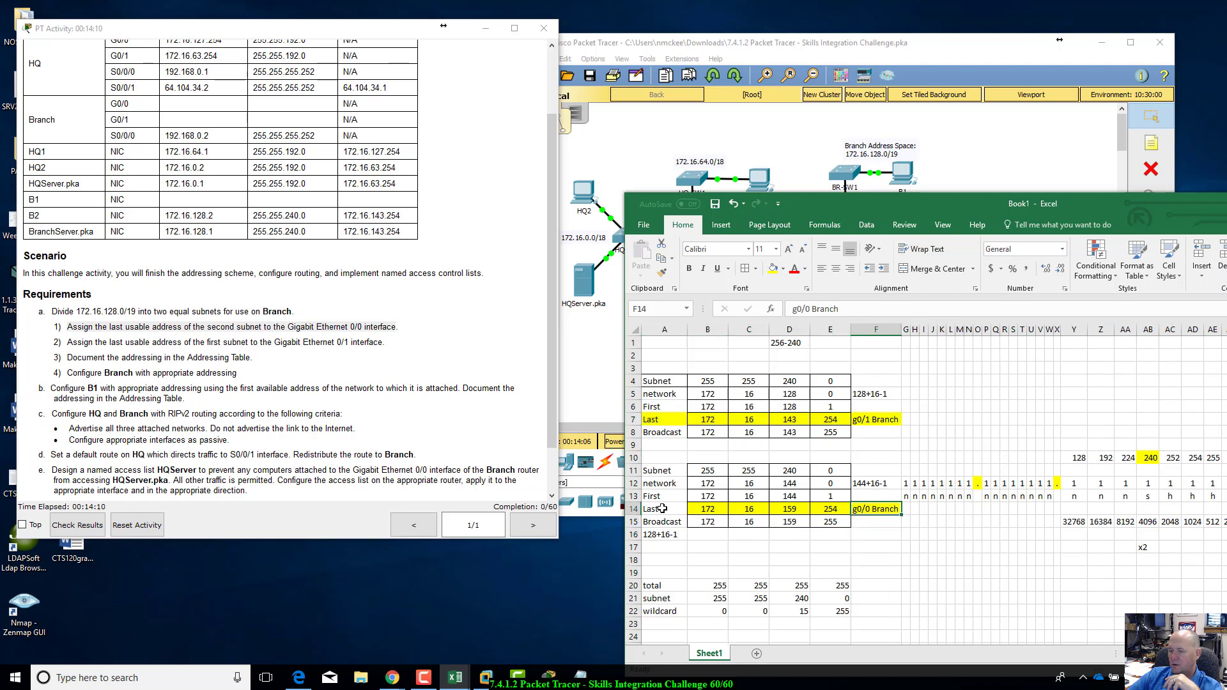
click(662, 508)
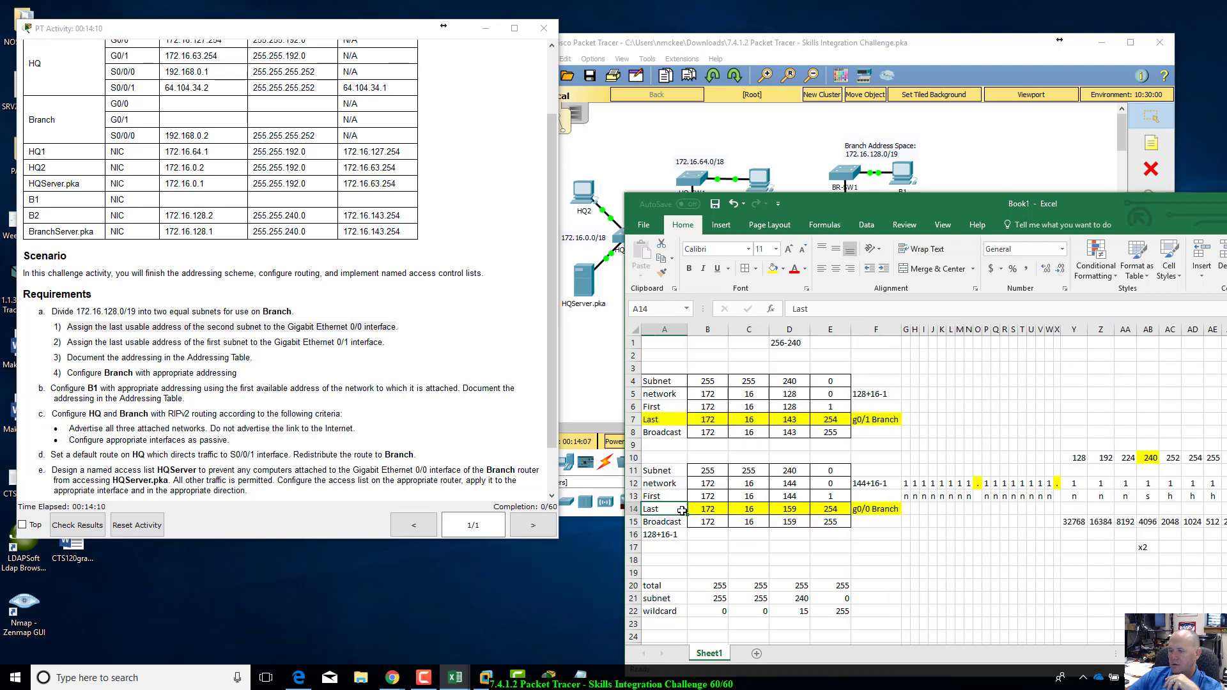
click(773, 268)
- Move the worksheet aside and review the documentation requirement, Branch's rows in the Addressing Table and the requirement for B1
drag(983, 206, 1048, 194)
click(127, 312)
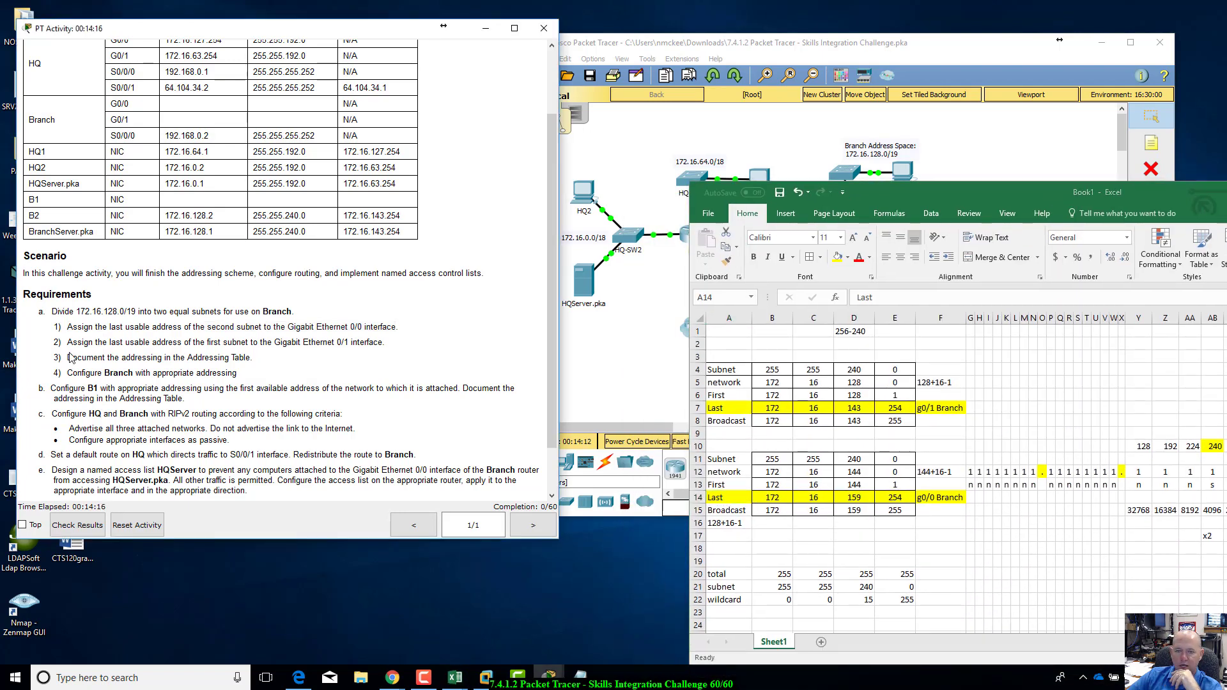
drag(69, 357, 269, 356)
scroll(275, 358, up, 2)
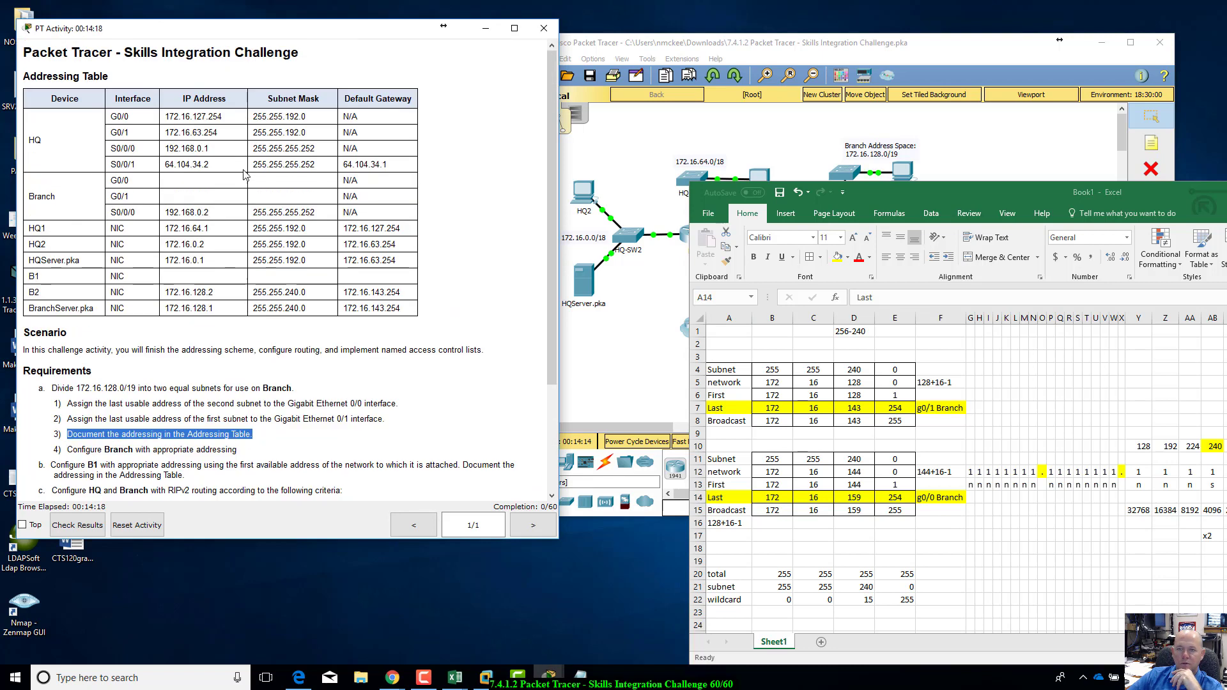
click(196, 190)
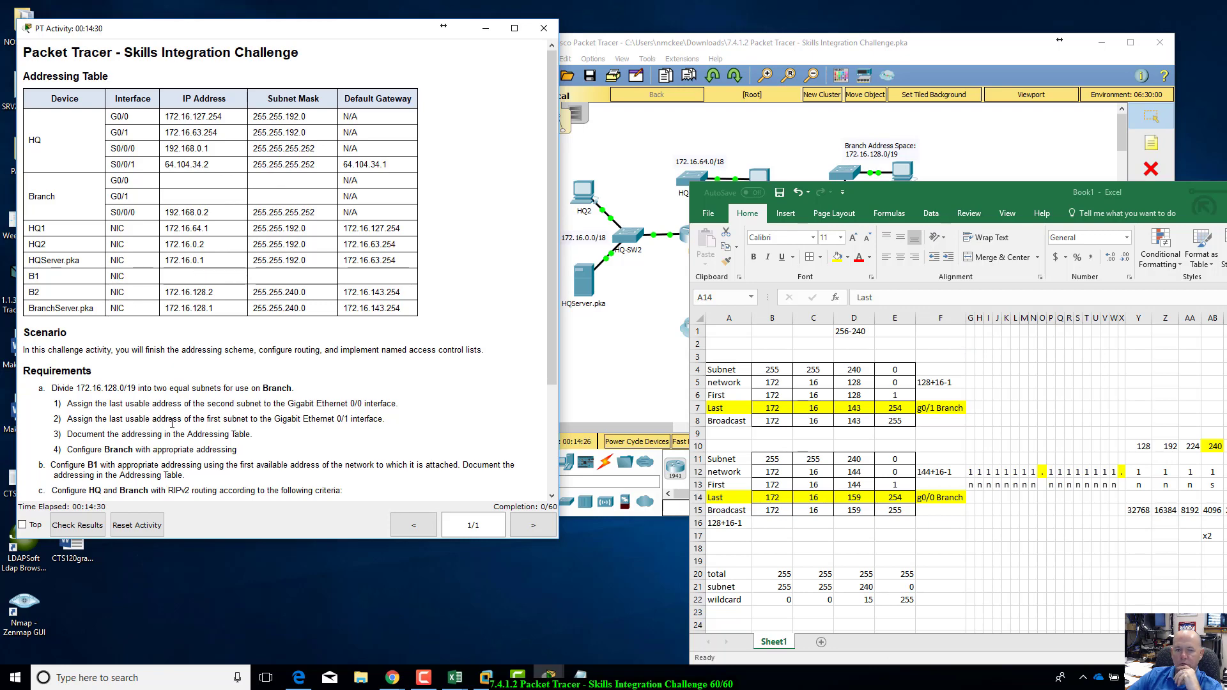
scroll(171, 423, down, 1)
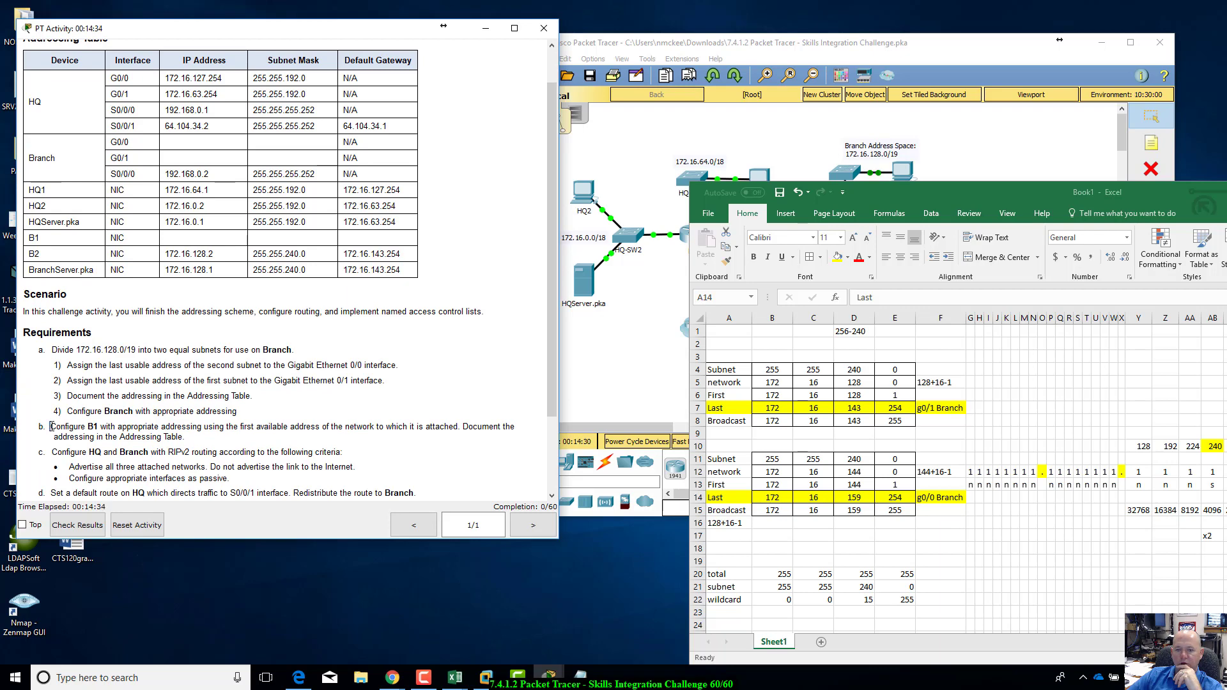
- Open the IP configuration of PC B1 in Packet Tracer and check its addressing requirement and Addressing Table row
click(1049, 125)
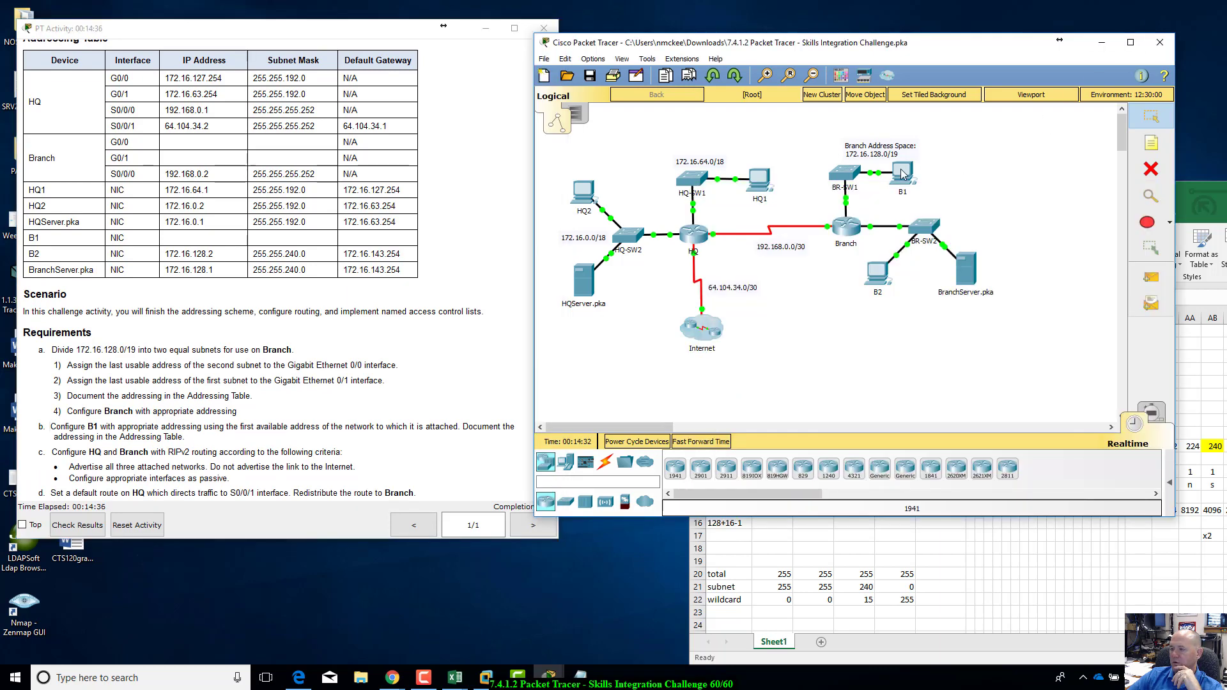
click(903, 174)
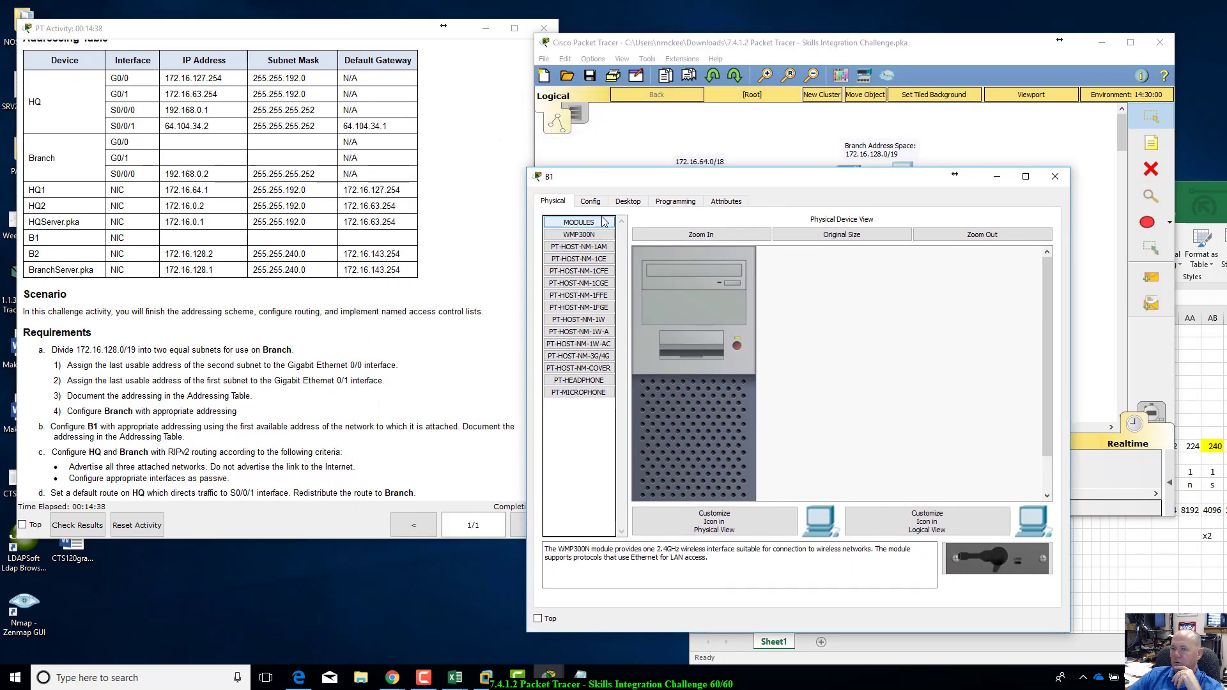
click(630, 201)
click(598, 234)
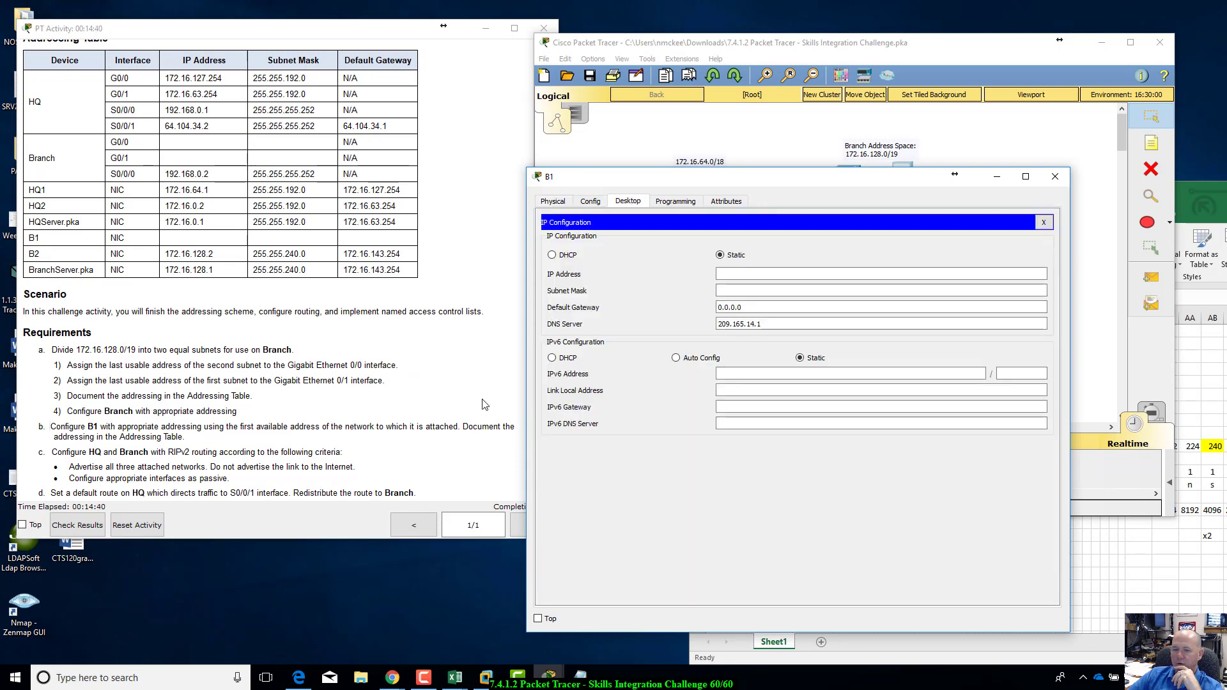
click(207, 414)
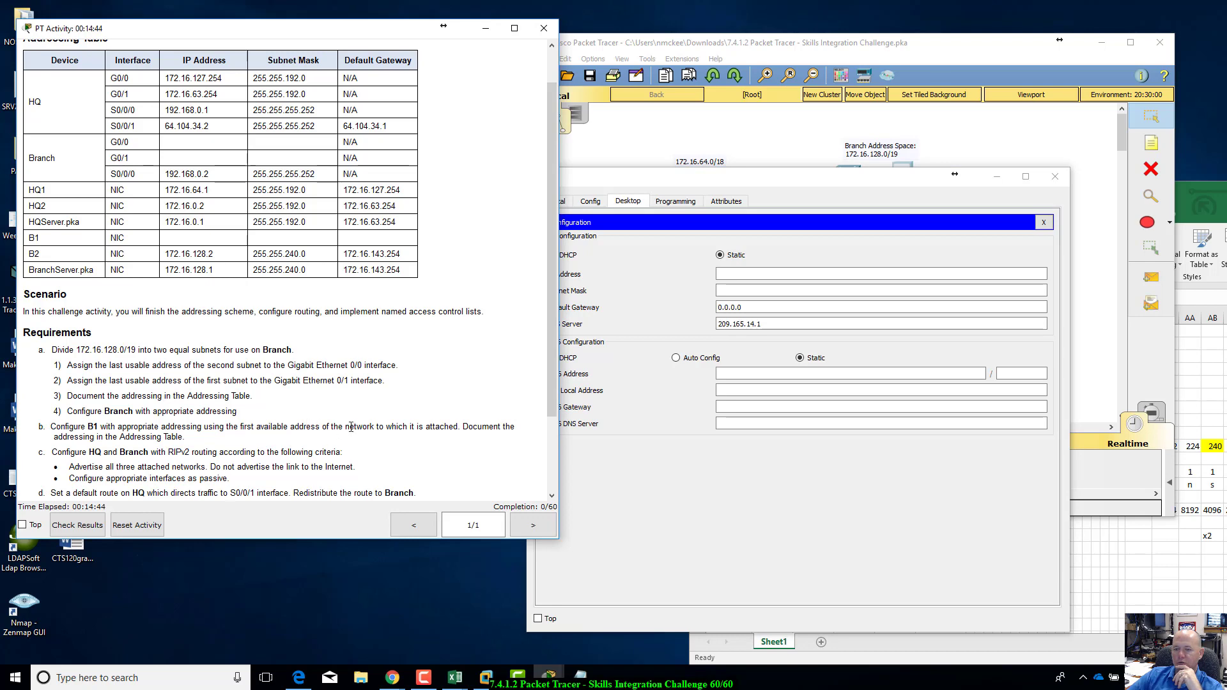
scroll(434, 430, up, 1)
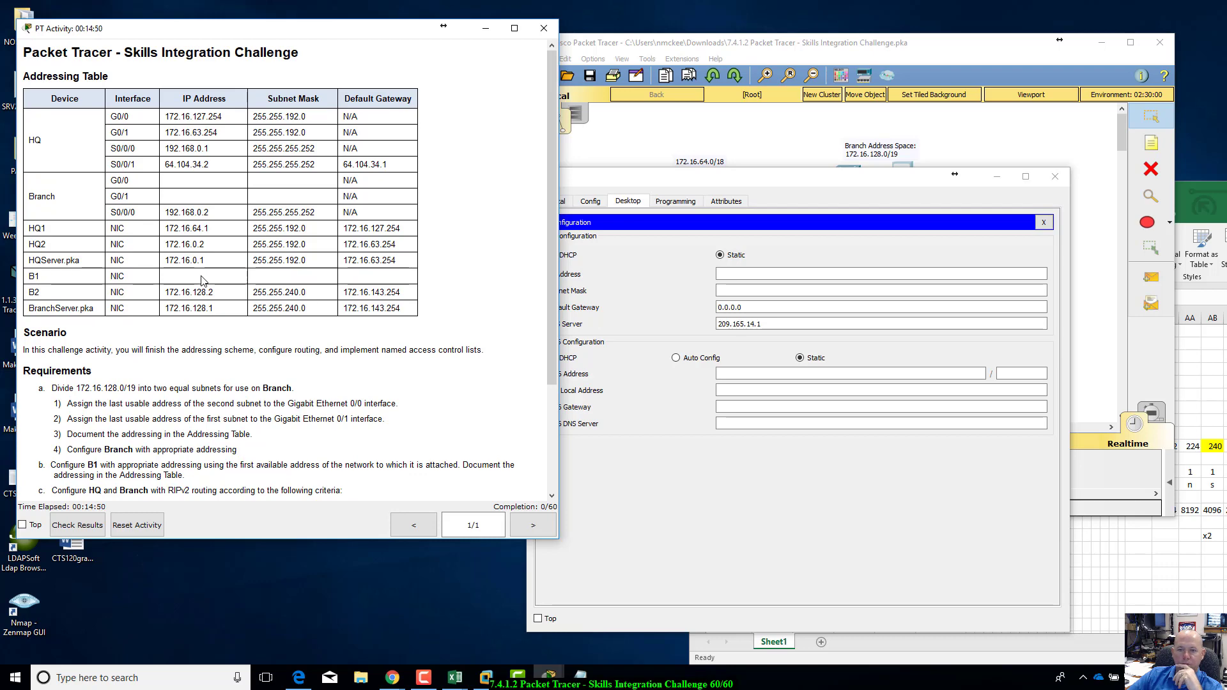
- Check which Branch interface B1's network attaches to and locate the second subnet's First address, B13 through E13, in the worksheet
click(965, 61)
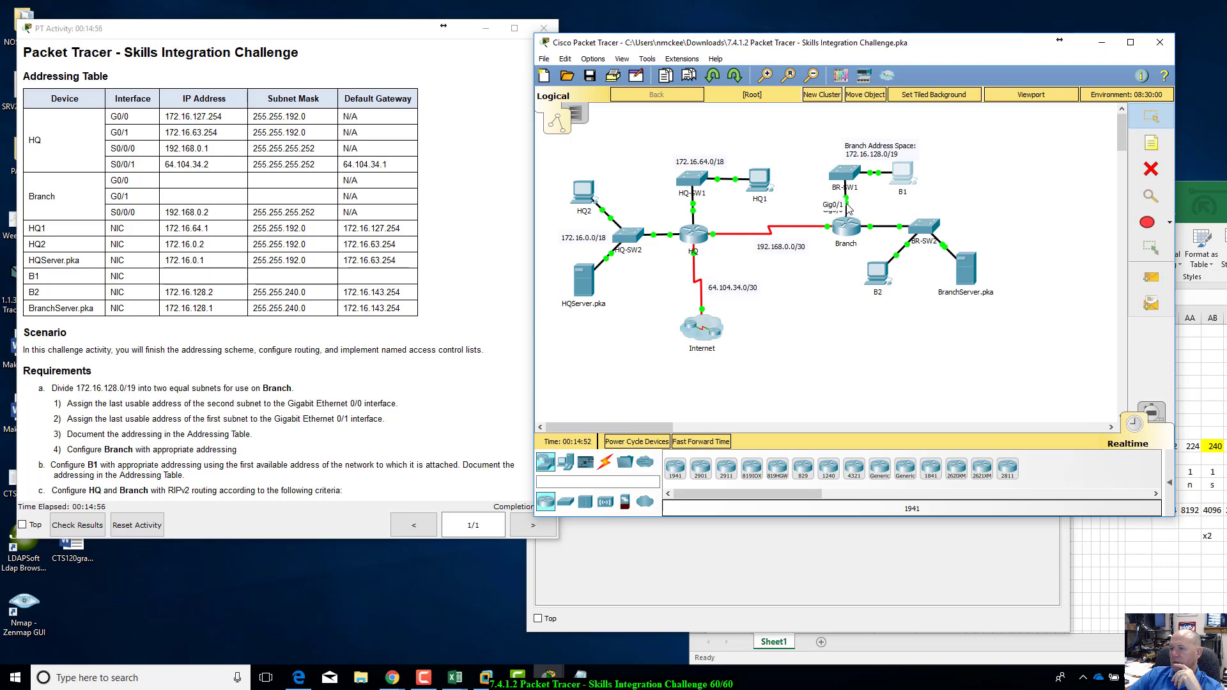
click(902, 172)
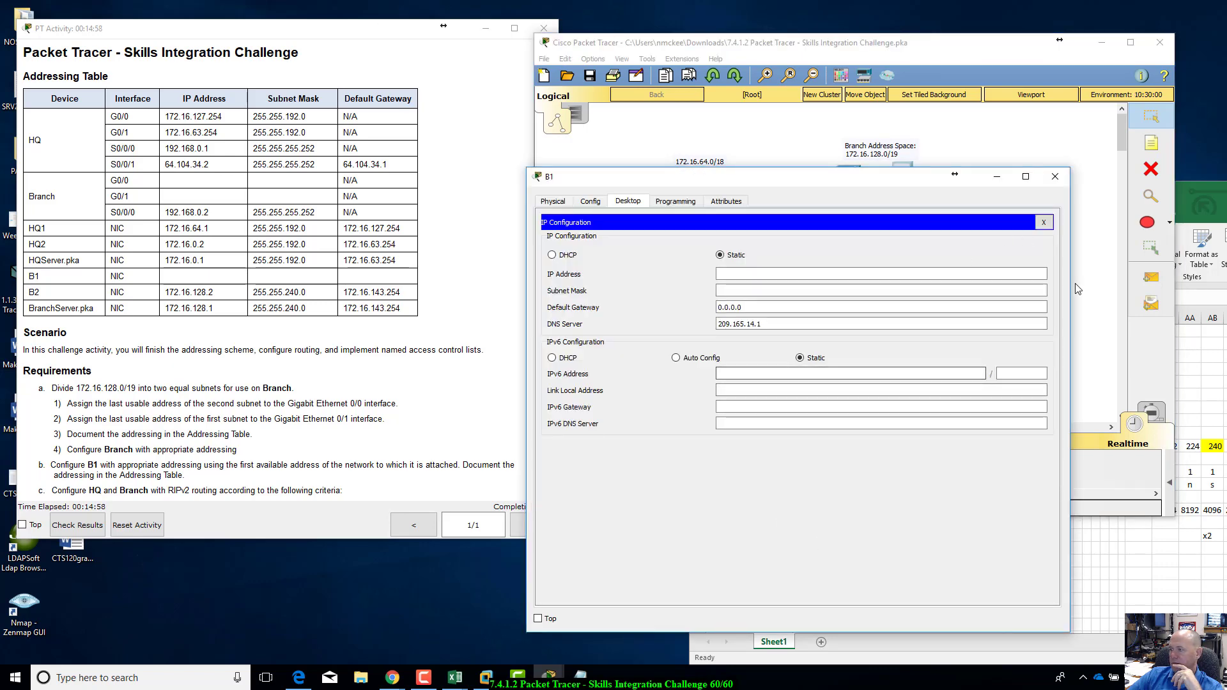
click(1210, 233)
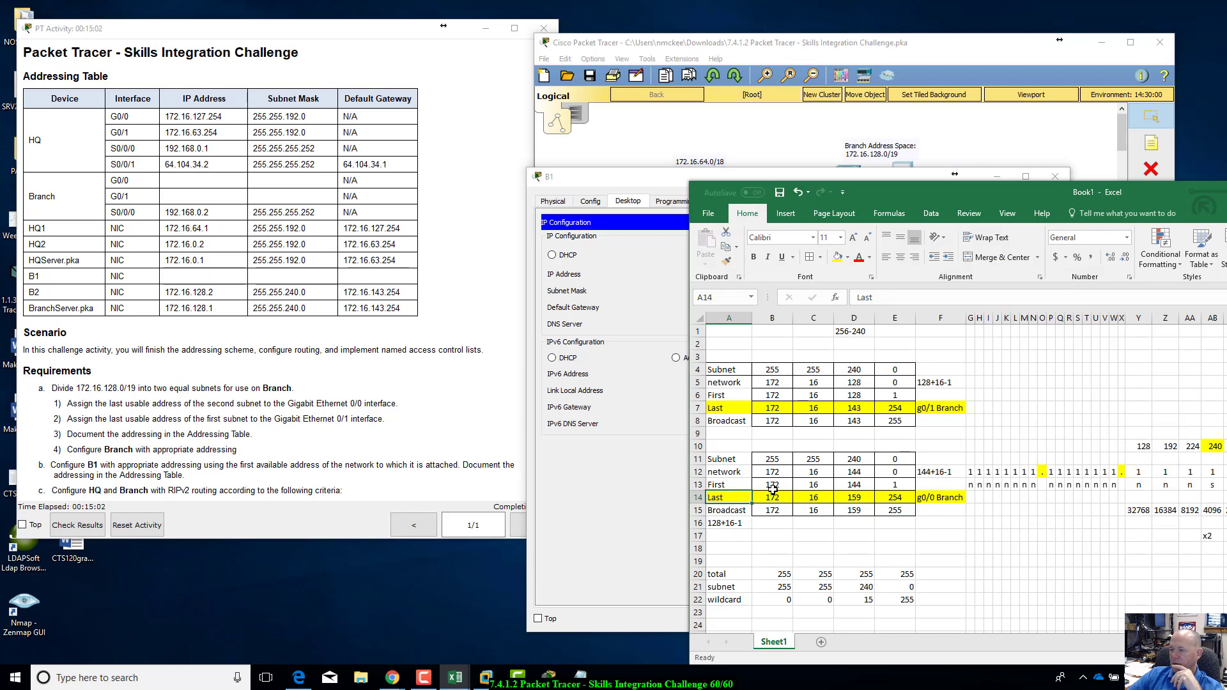
drag(772, 487, 896, 492)
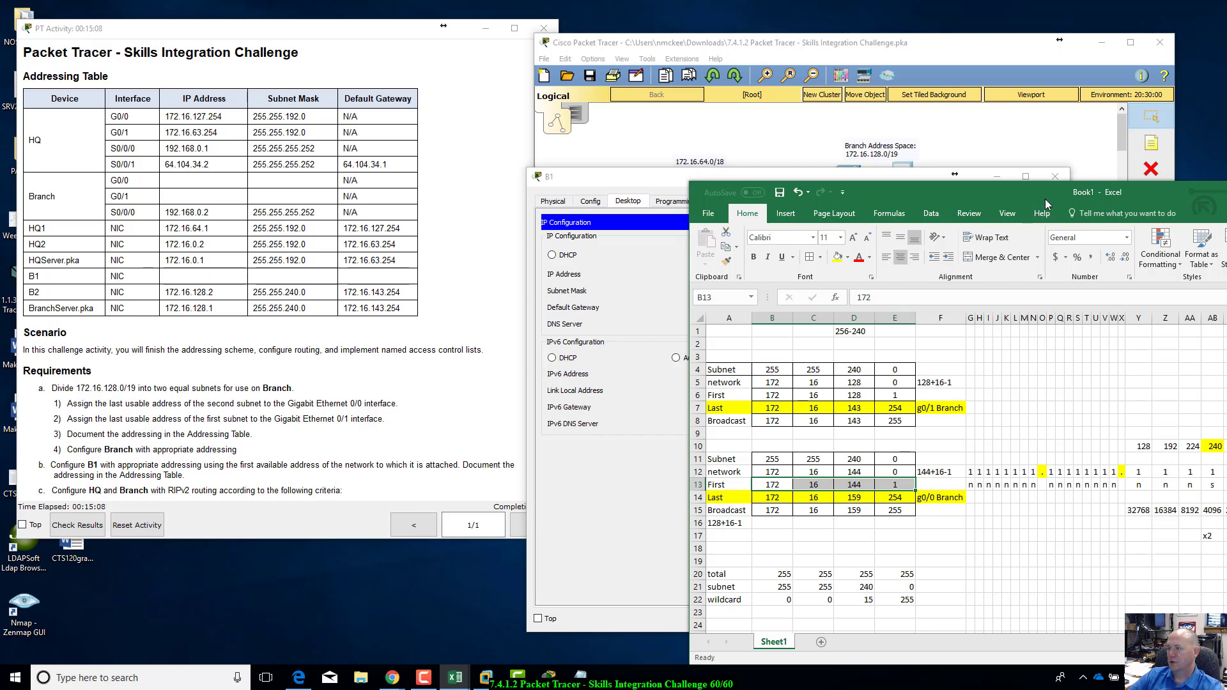
drag(1047, 202, 493, 348)
- Reopen B1's IP configuration beside the worksheet and set its static IP address to 172.16.144.1
click(1015, 37)
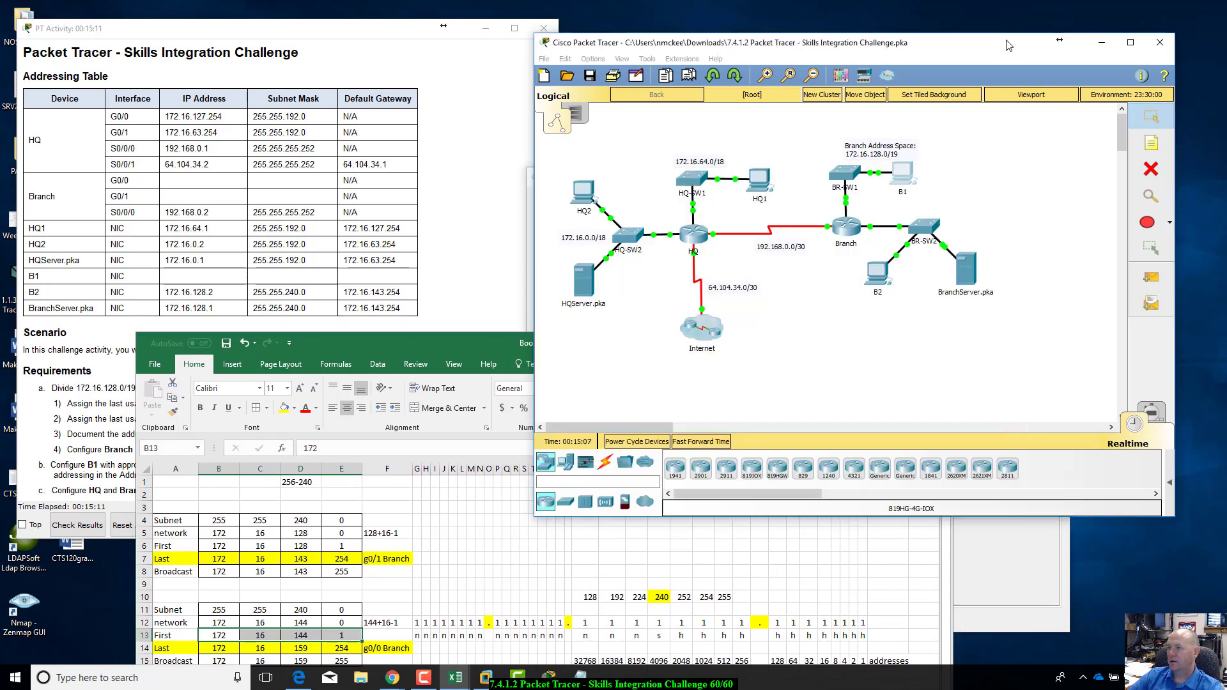
click(908, 171)
drag(856, 178, 907, 146)
click(815, 240)
text(192)
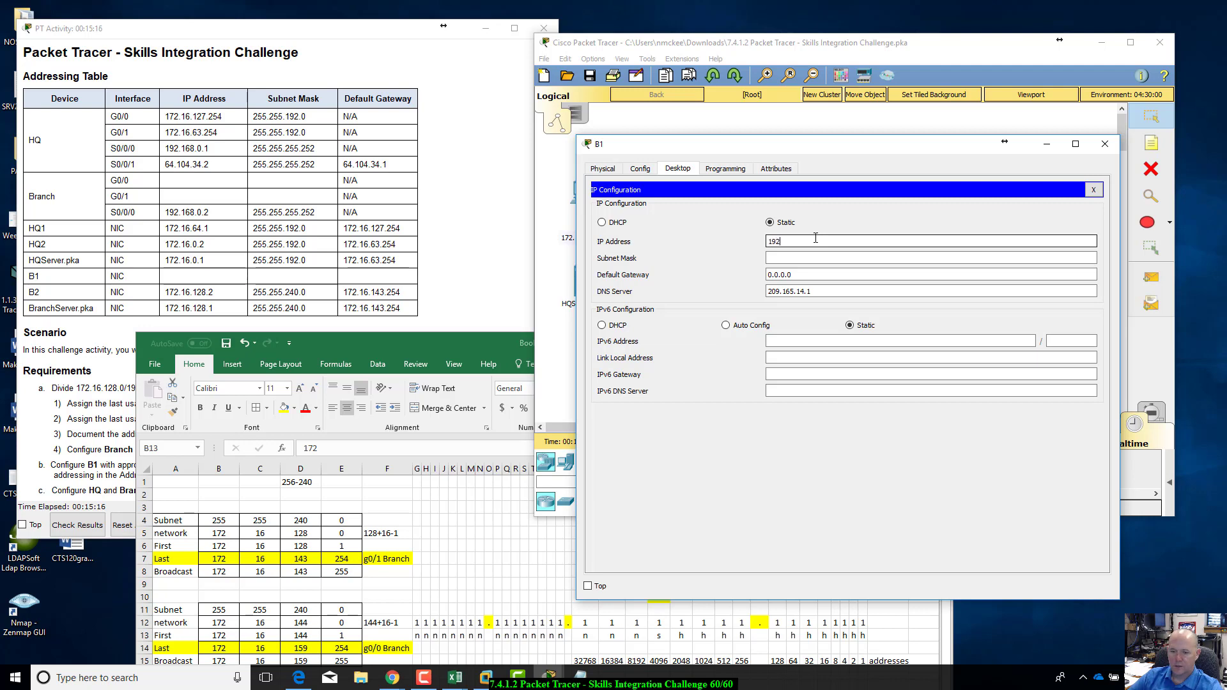
text(72.16.144.1)
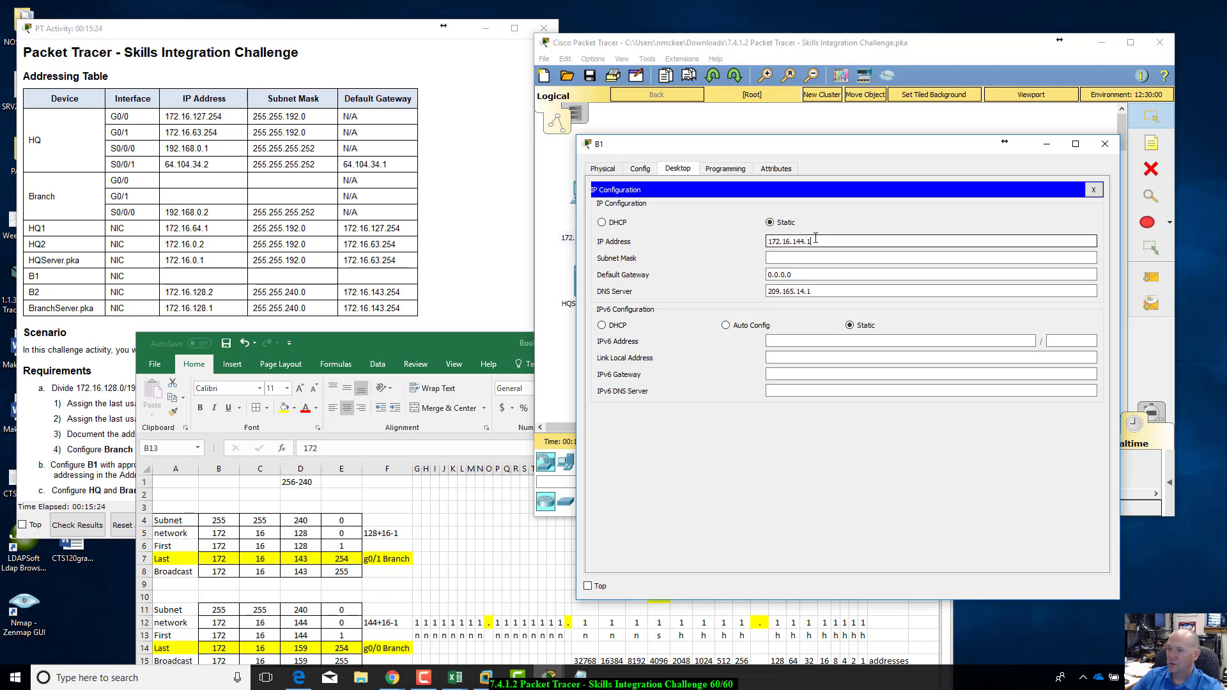
- Set B1's subnet mask to 255.255.240.0
key(Tab)
drag(861, 149, 882, 133)
click(829, 241)
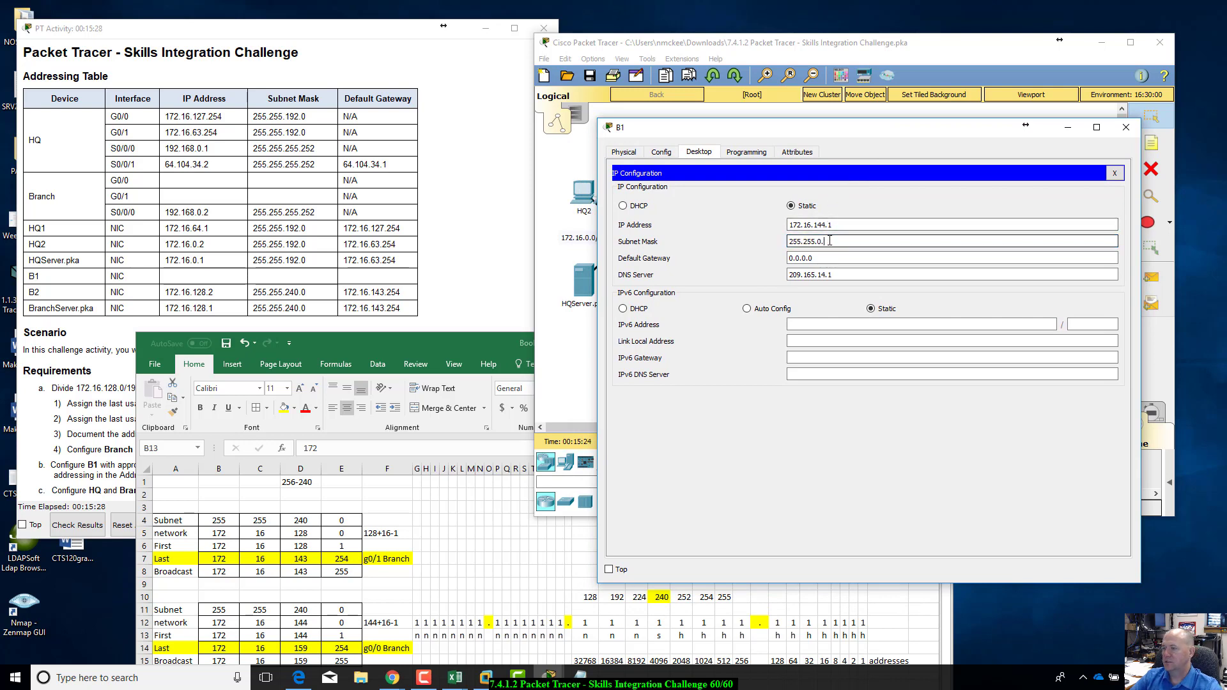
key(BackSpace)
key(BackSpace)
text(240)
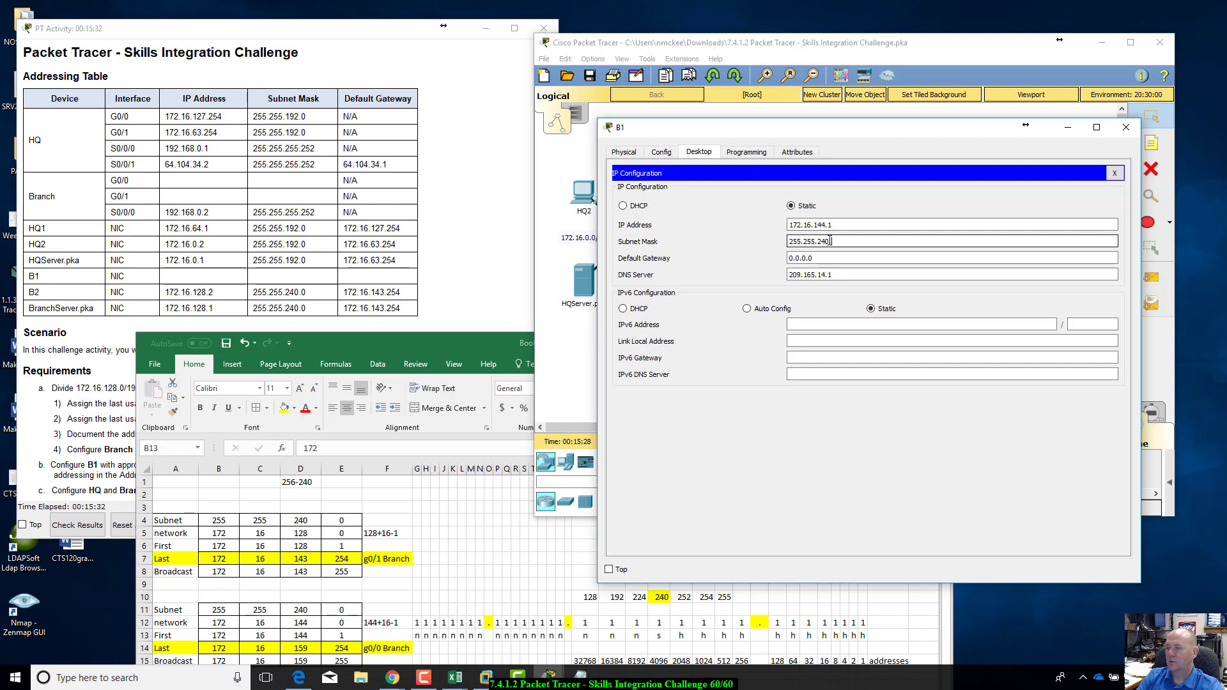
text(.0)
key(Tab)
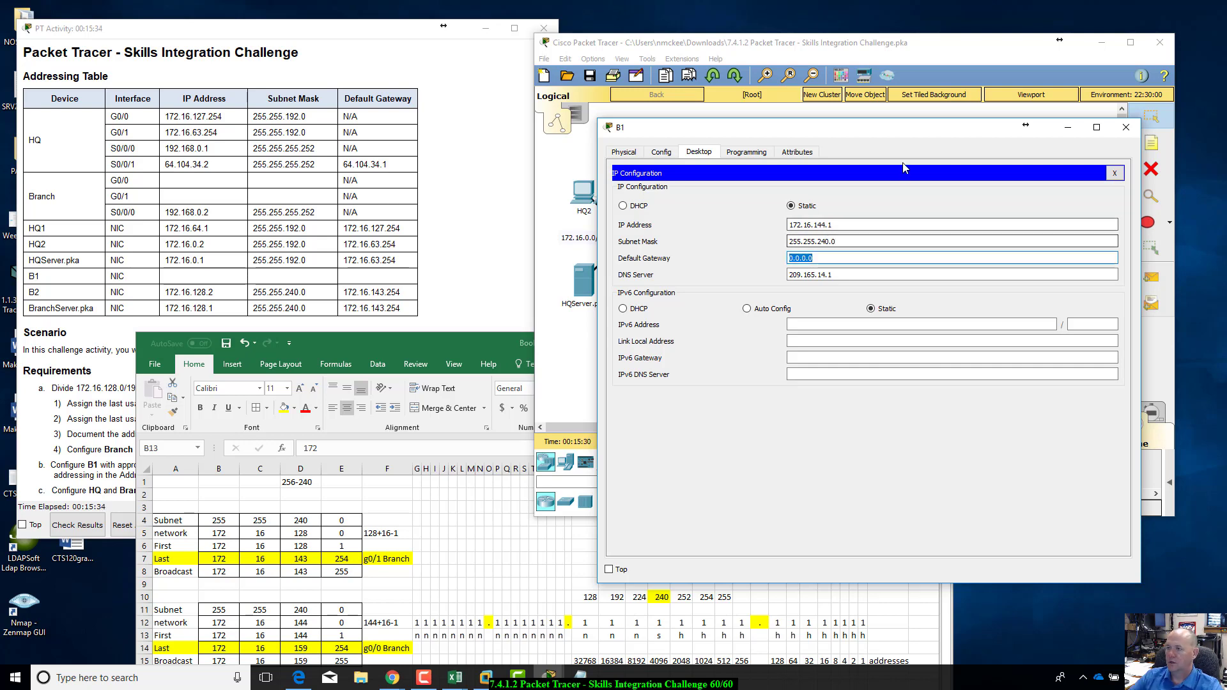
- Check B1's connection to Branch in the topology and set B1's default gateway to 172.16.159.254
drag(914, 126, 944, 285)
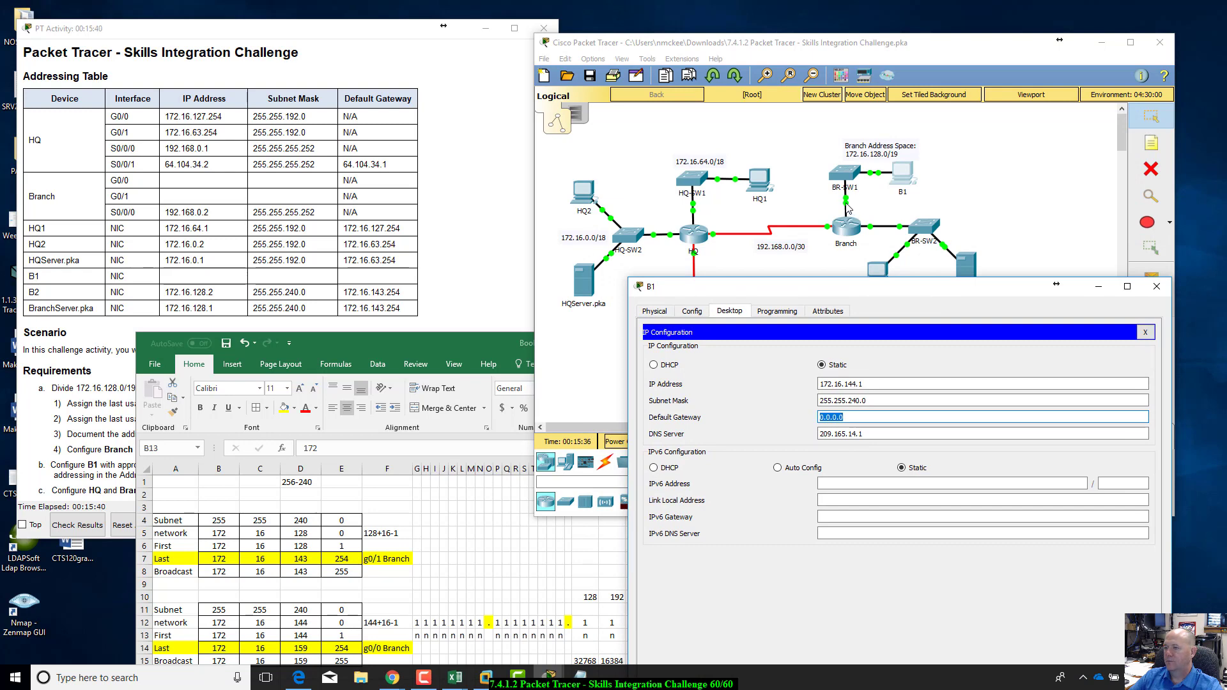
click(819, 214)
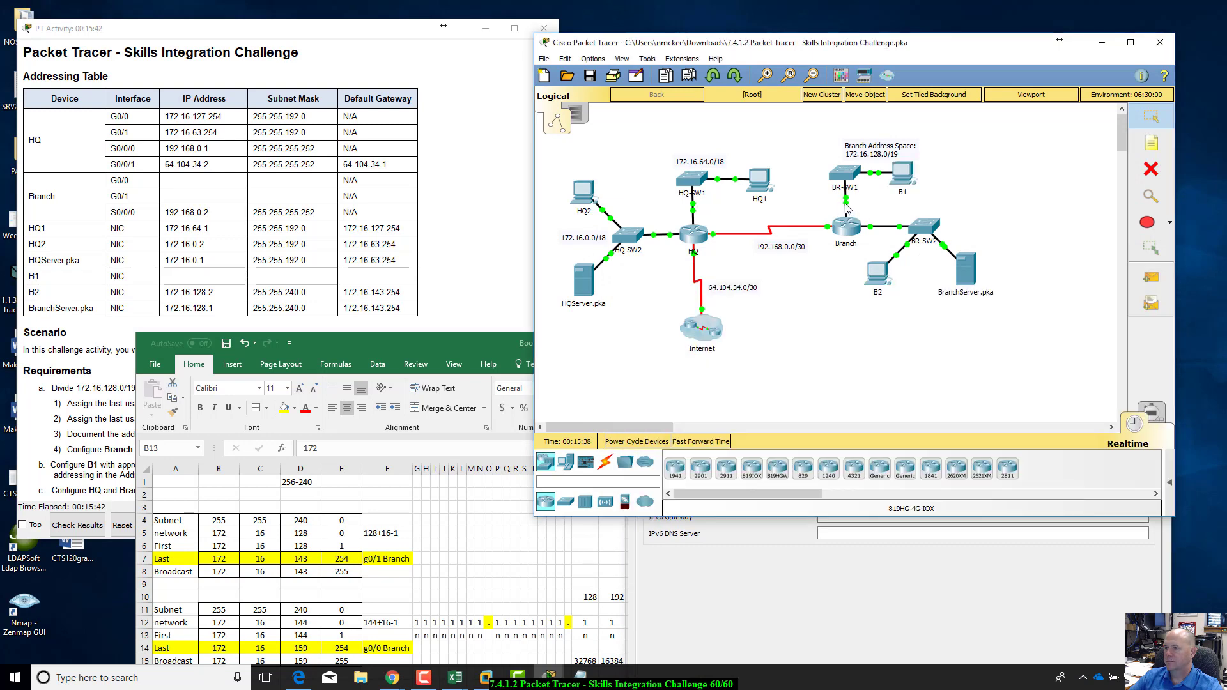
click(892, 577)
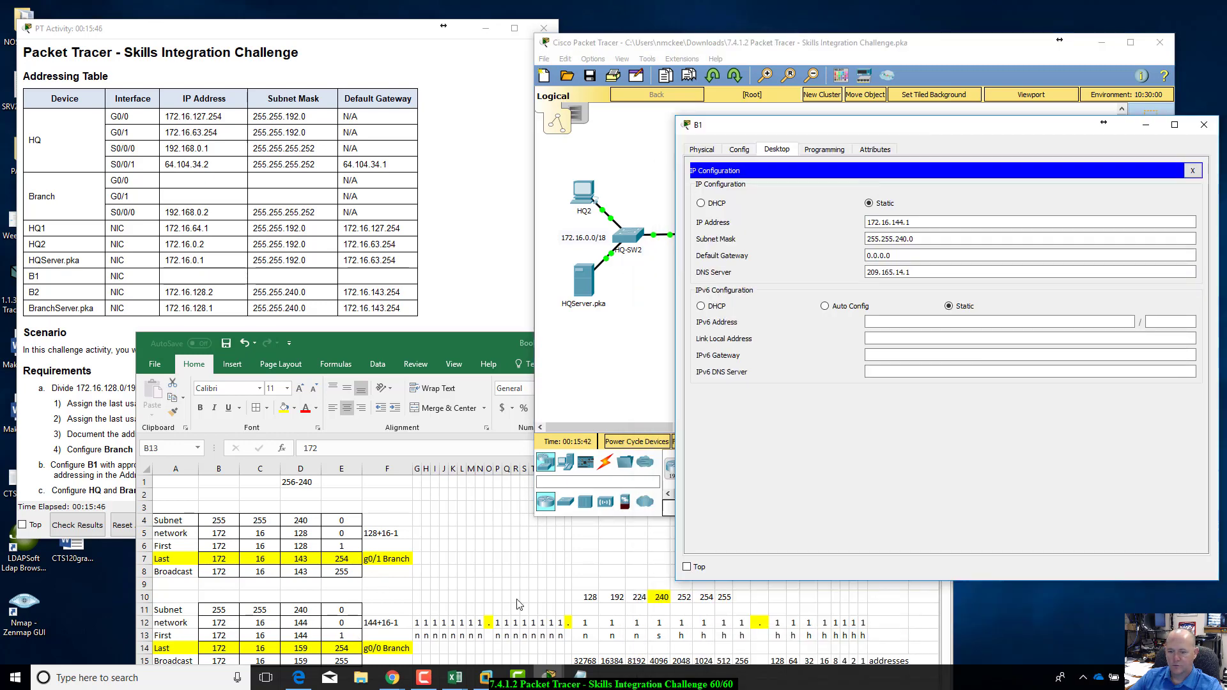
drag(914, 275, 834, 259)
text(172)
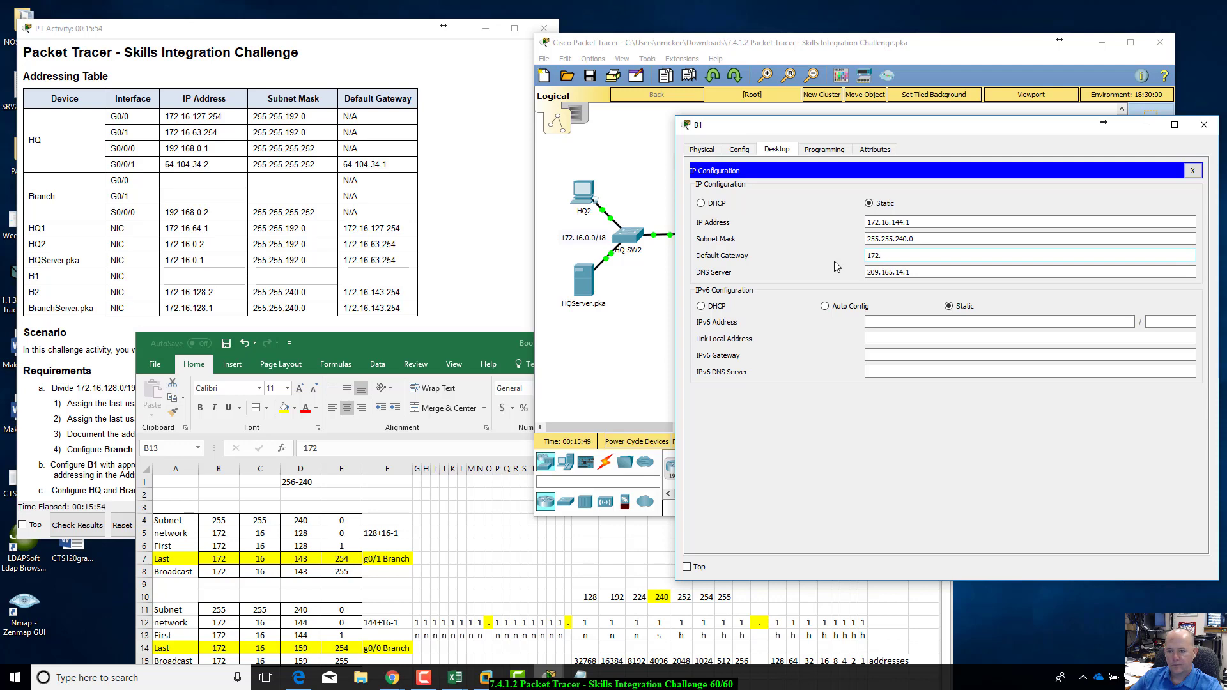
text(.)
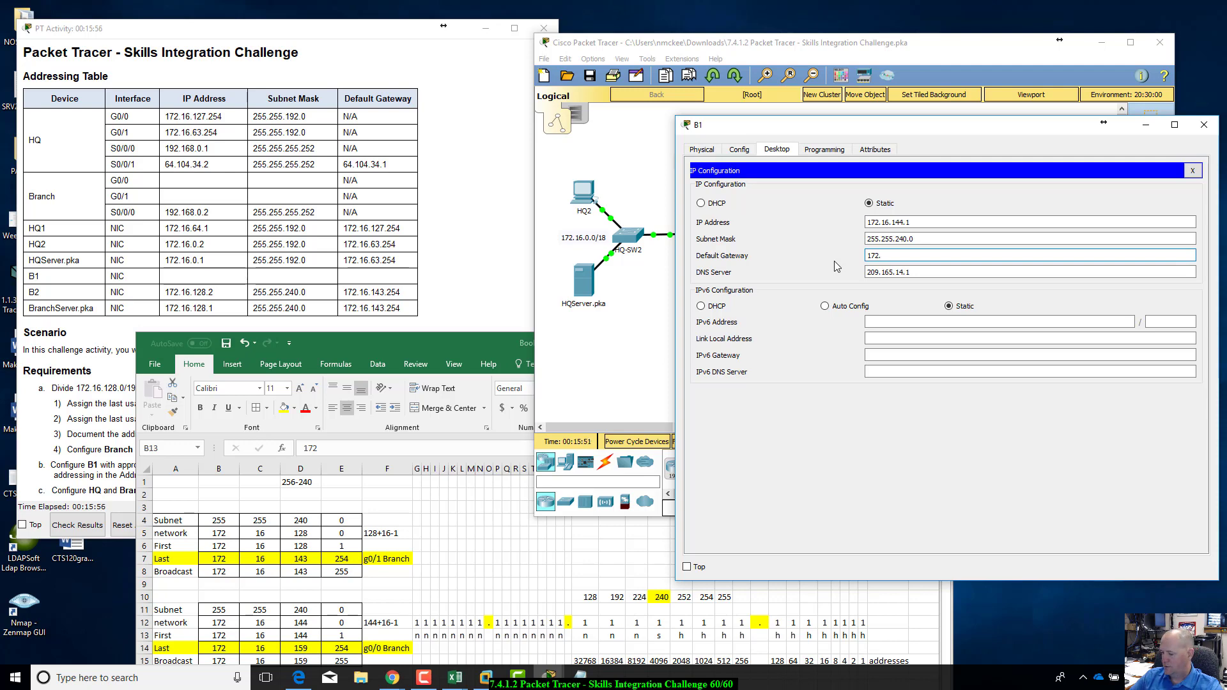
text(16.159)
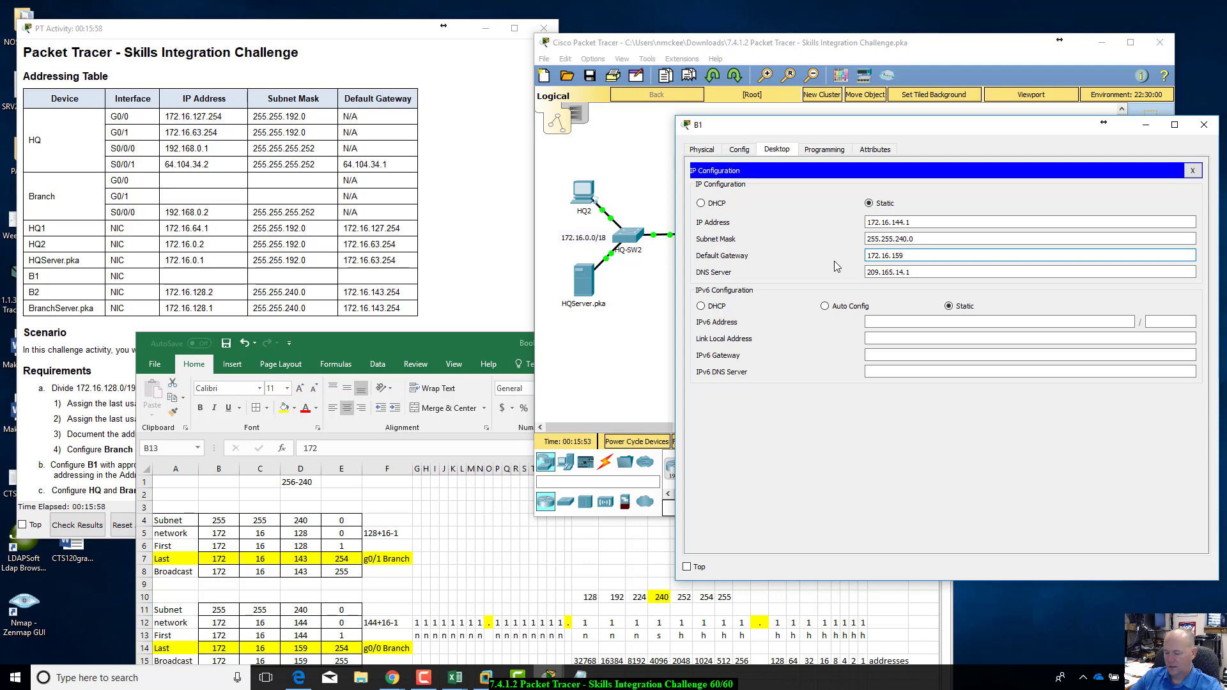
text(.254)
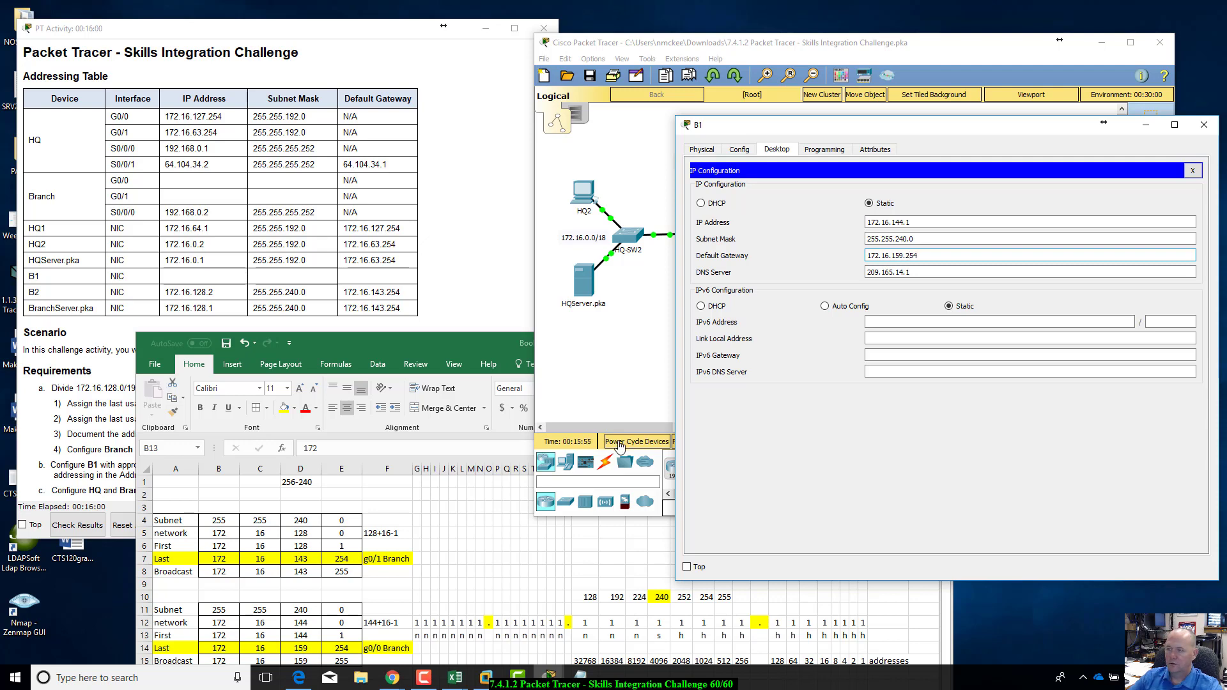
- Compare B1's gateway with the second subnet's Last row, A14 through F14, in the worksheet and with the topology
drag(448, 344, 458, 250)
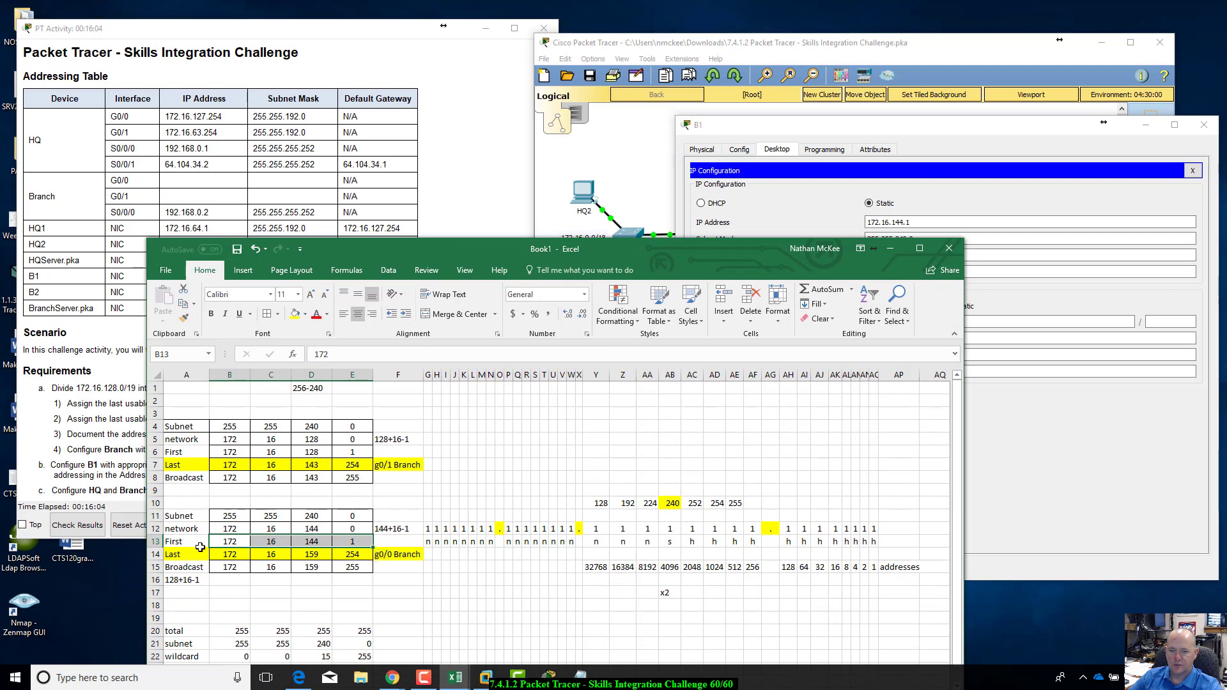
drag(192, 554, 399, 554)
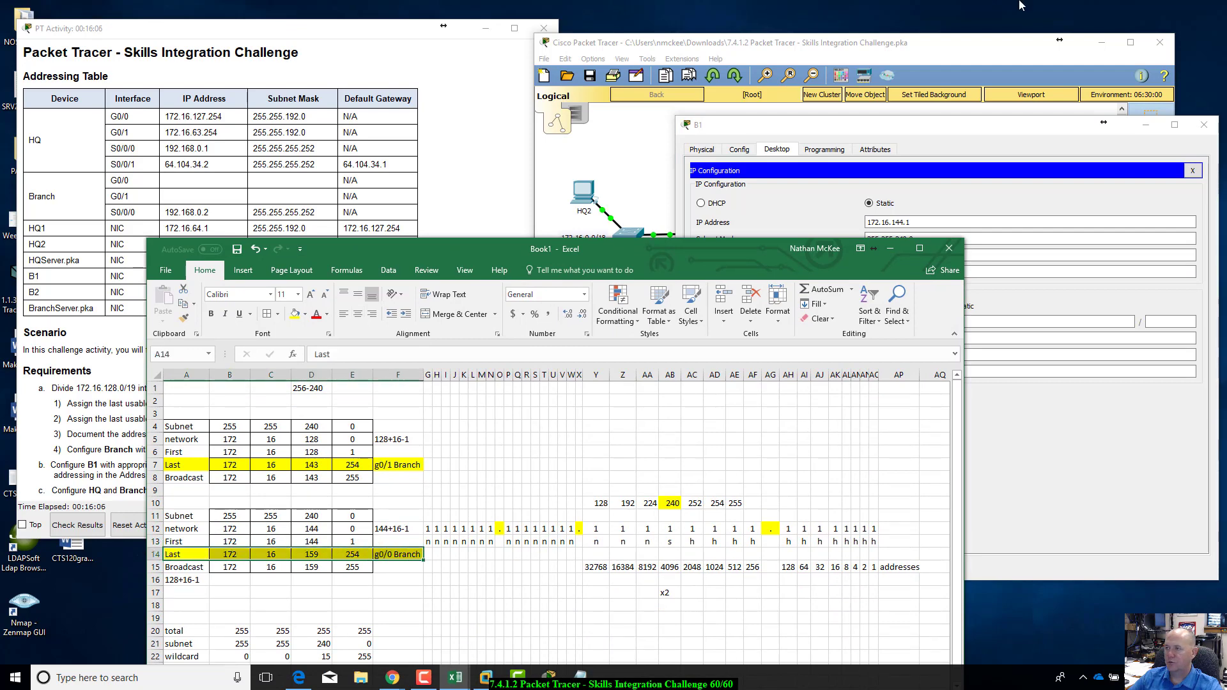
click(969, 37)
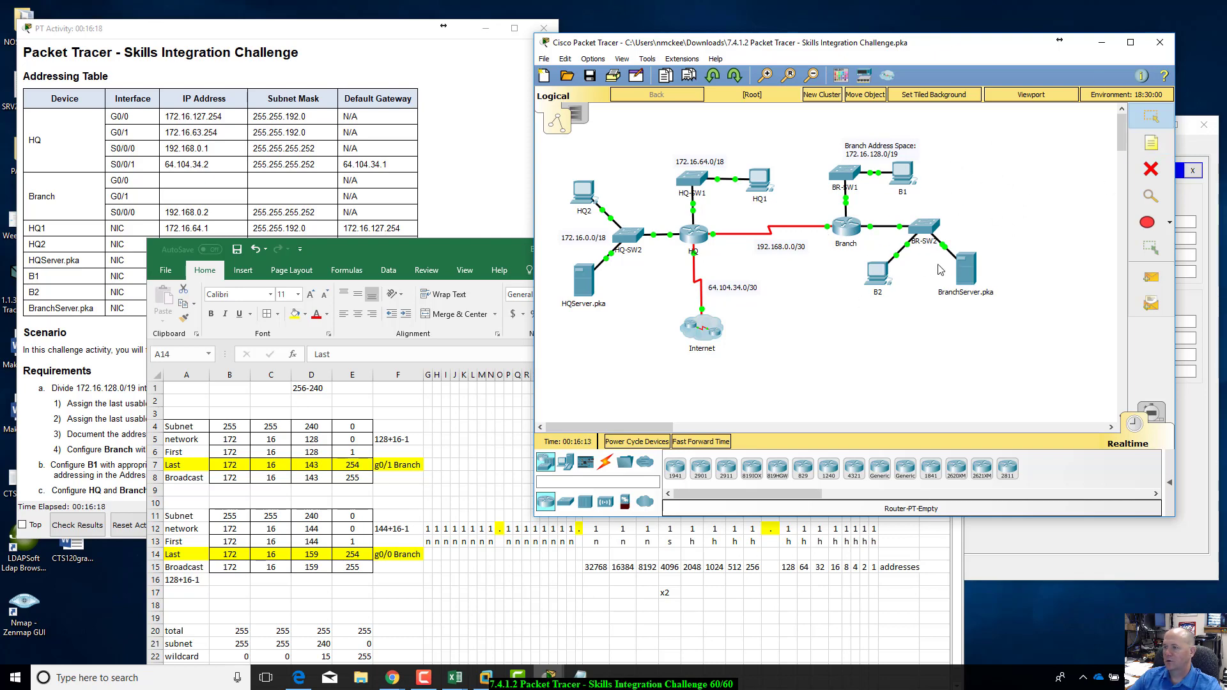
click(1190, 145)
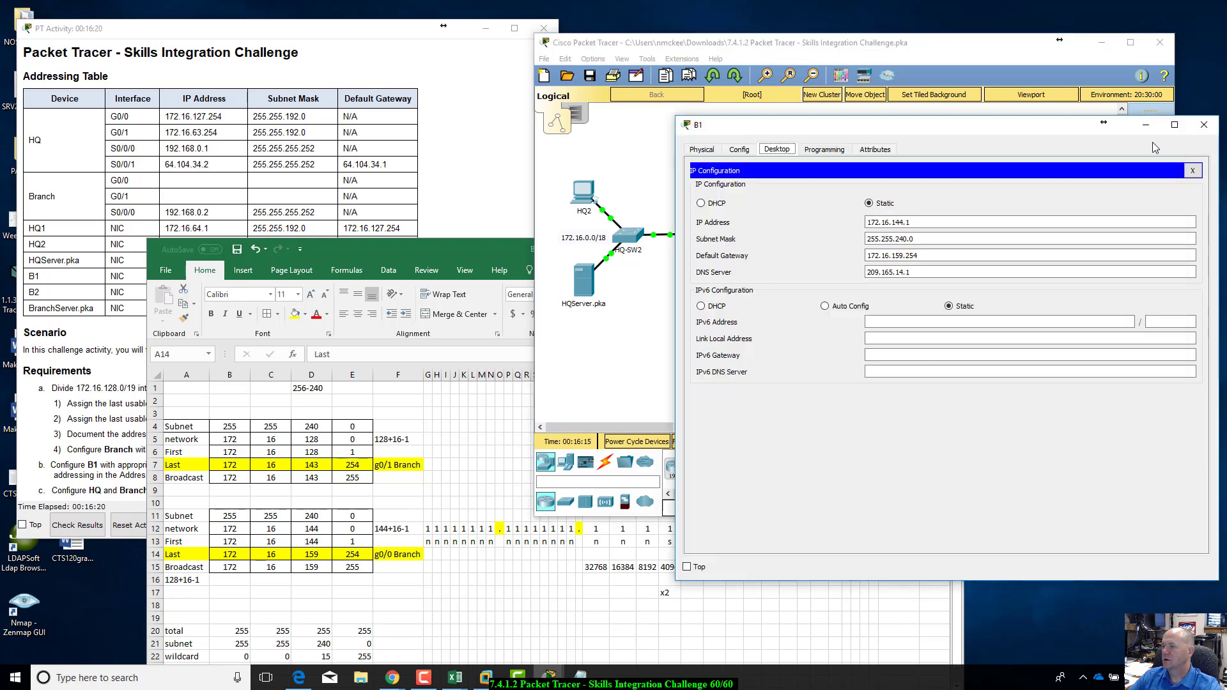
drag(1000, 136, 1009, 140)
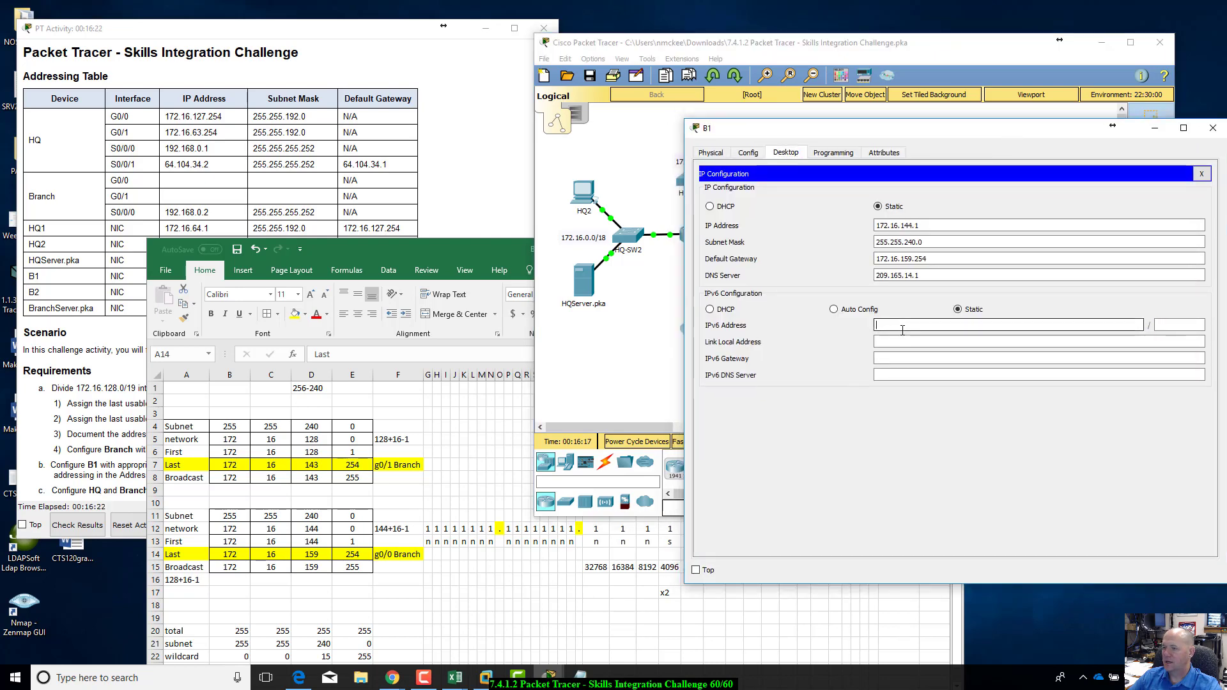
- Check the activity results and review the assessment items for B1, then close the results
click(408, 137)
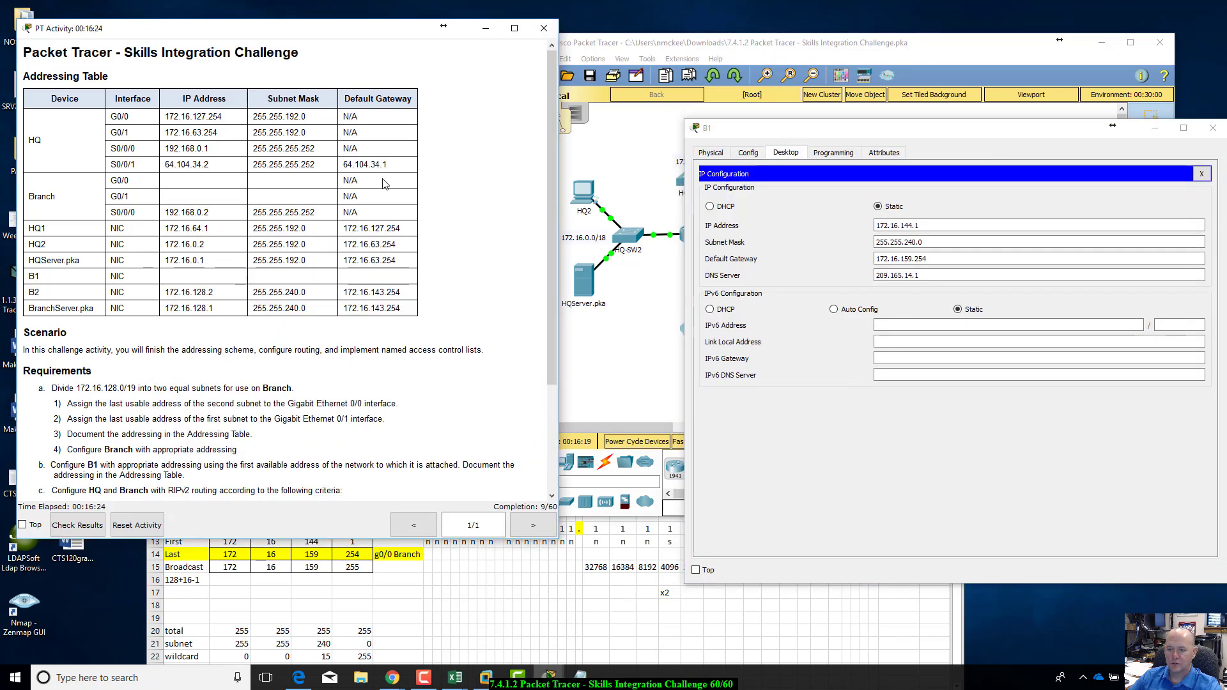
click(77, 525)
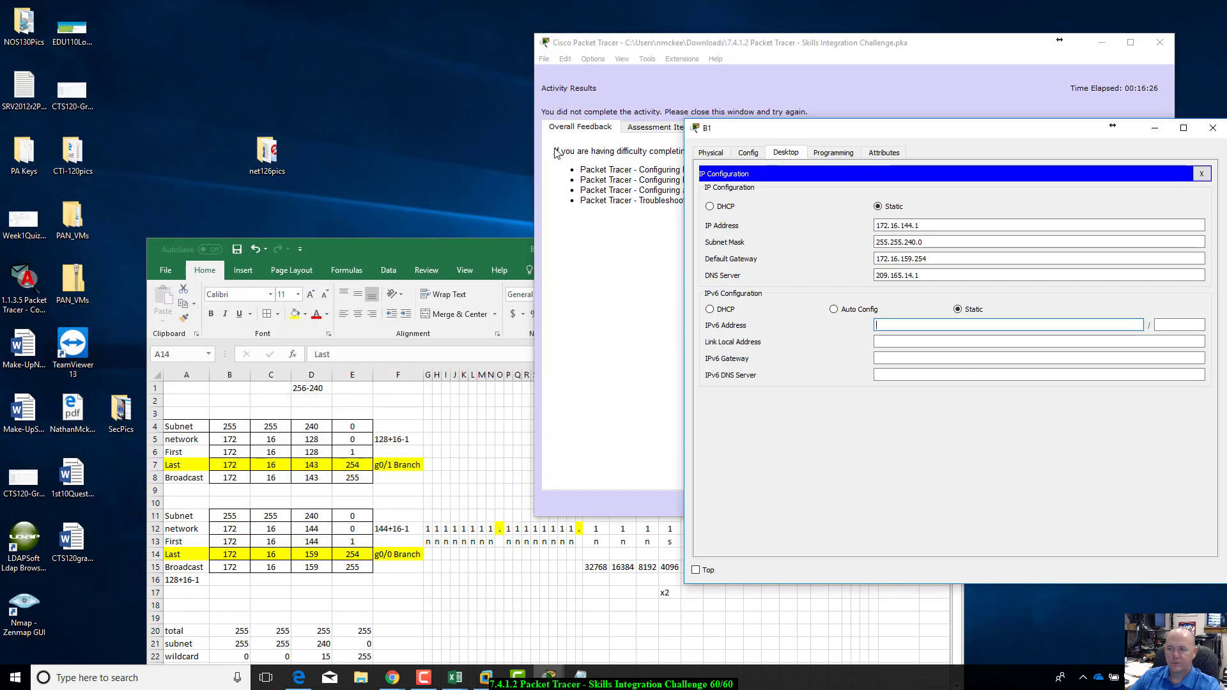
drag(769, 47, 422, 87)
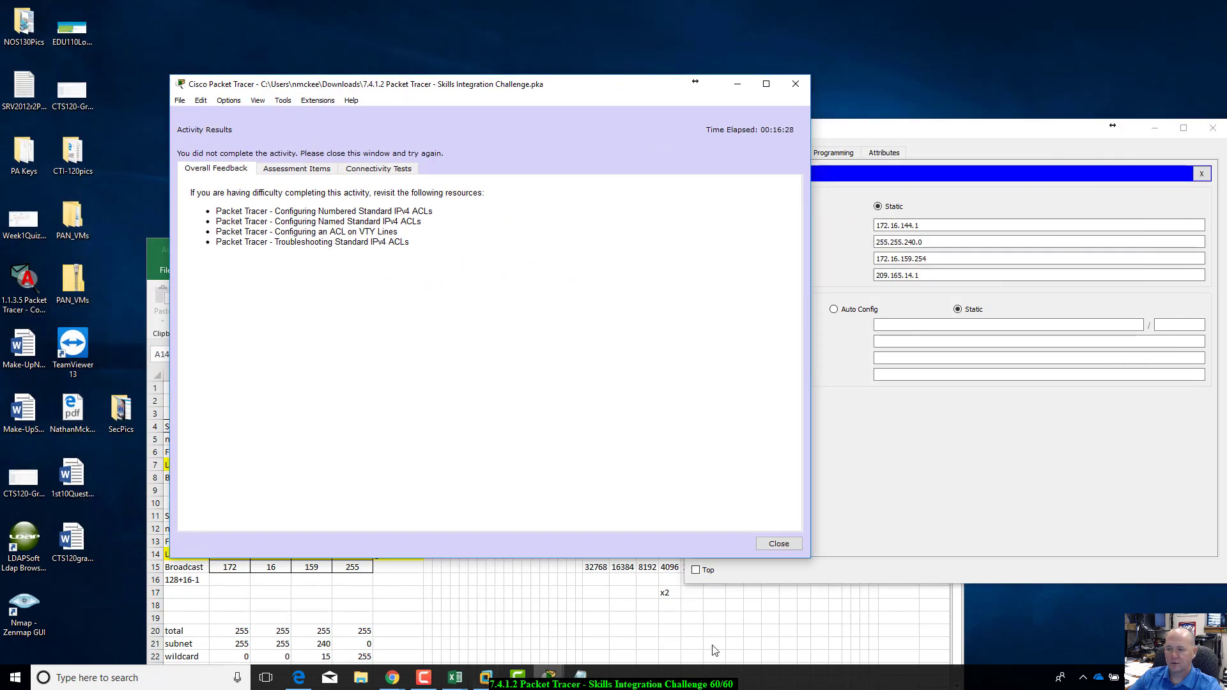
click(321, 172)
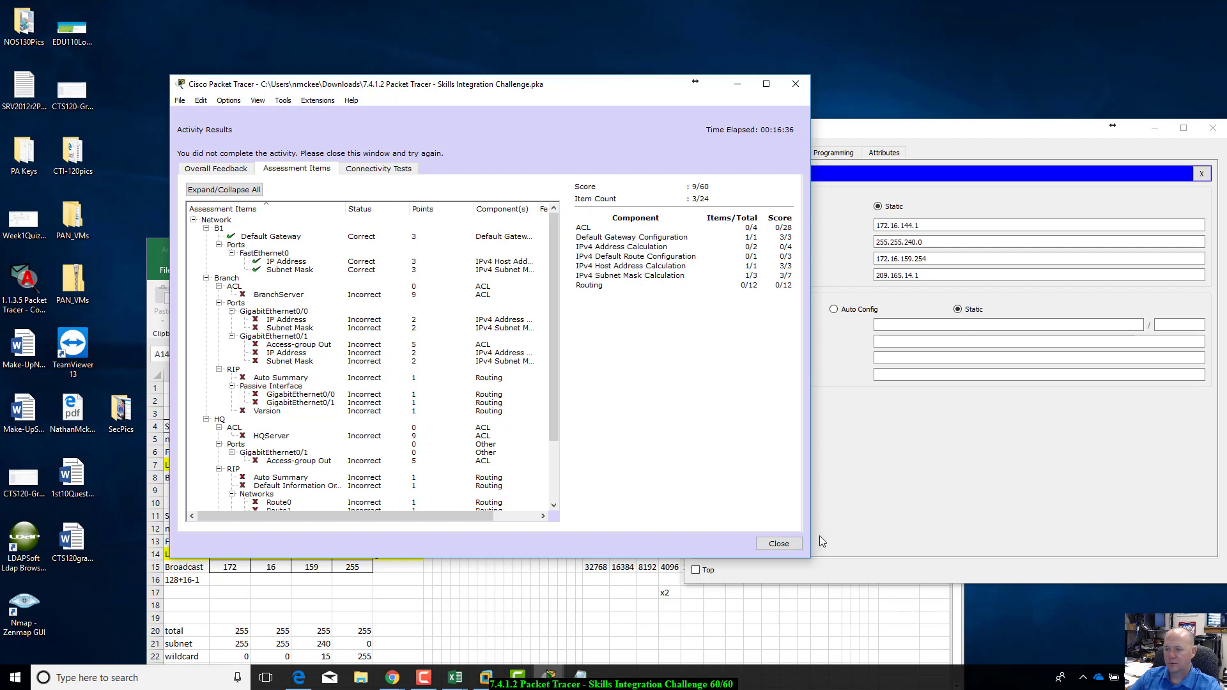
click(779, 544)
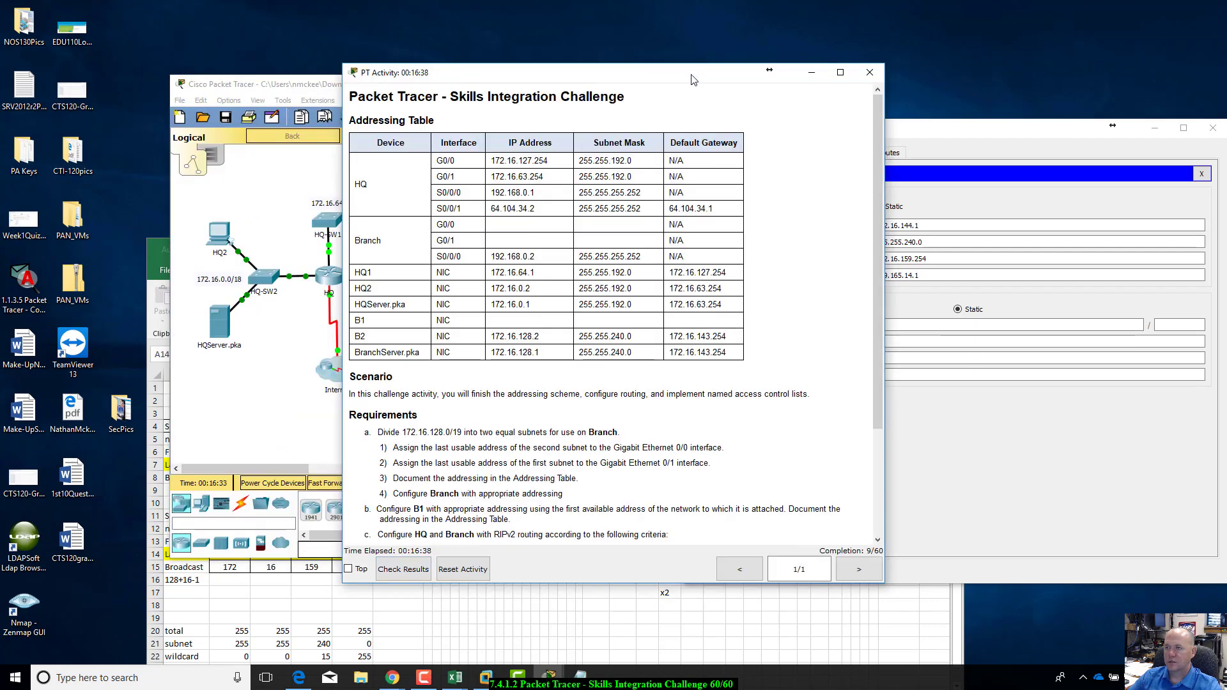
- Close B1's configuration window and rearrange the instructions, worksheet and topology windows so the topology is accessible
drag(694, 79, 448, 70)
click(982, 147)
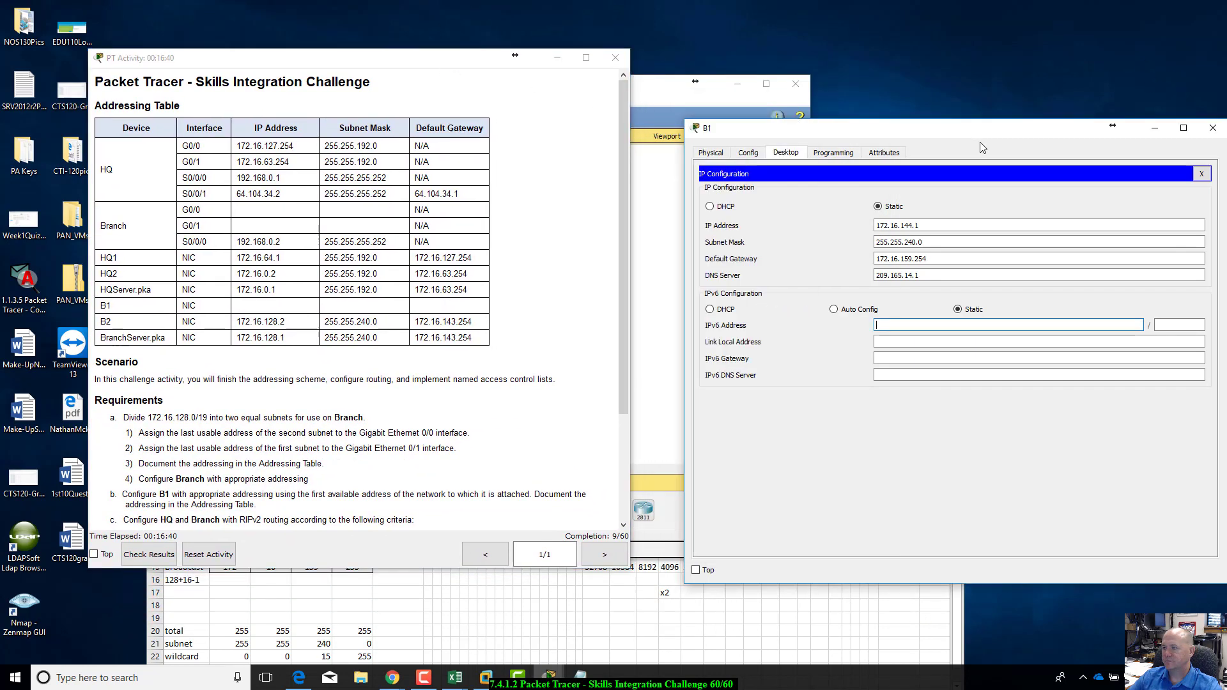
click(1212, 128)
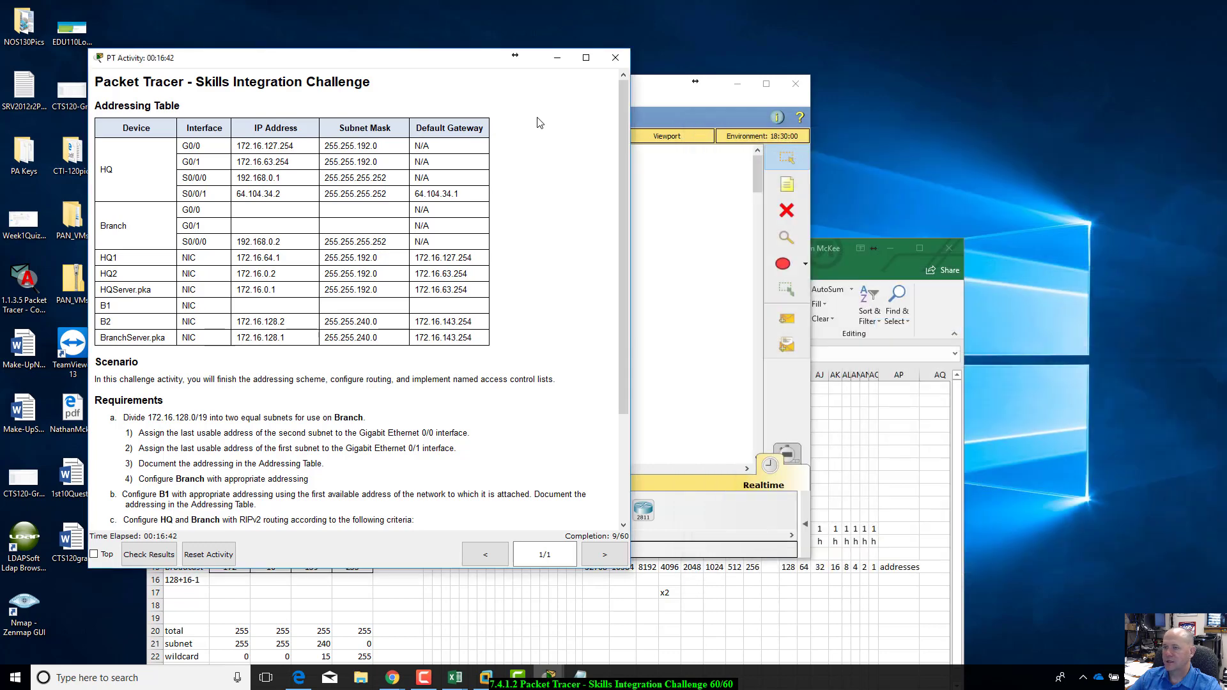
click(666, 100)
click(446, 64)
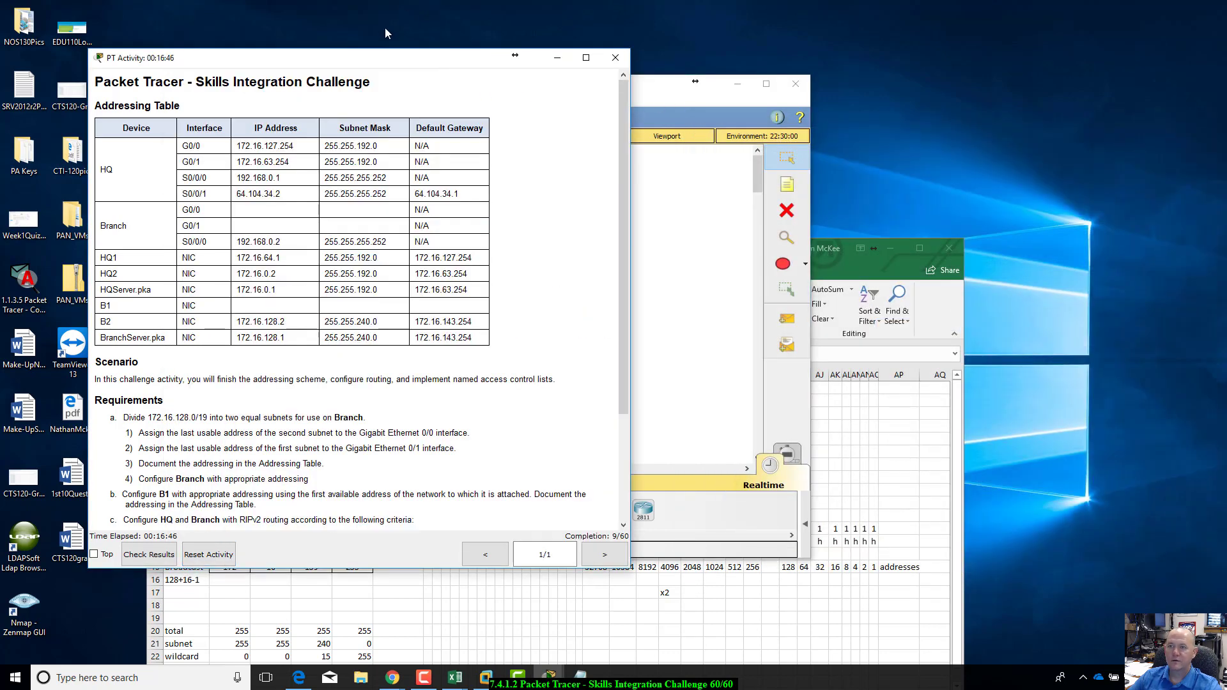
drag(376, 64, 317, 44)
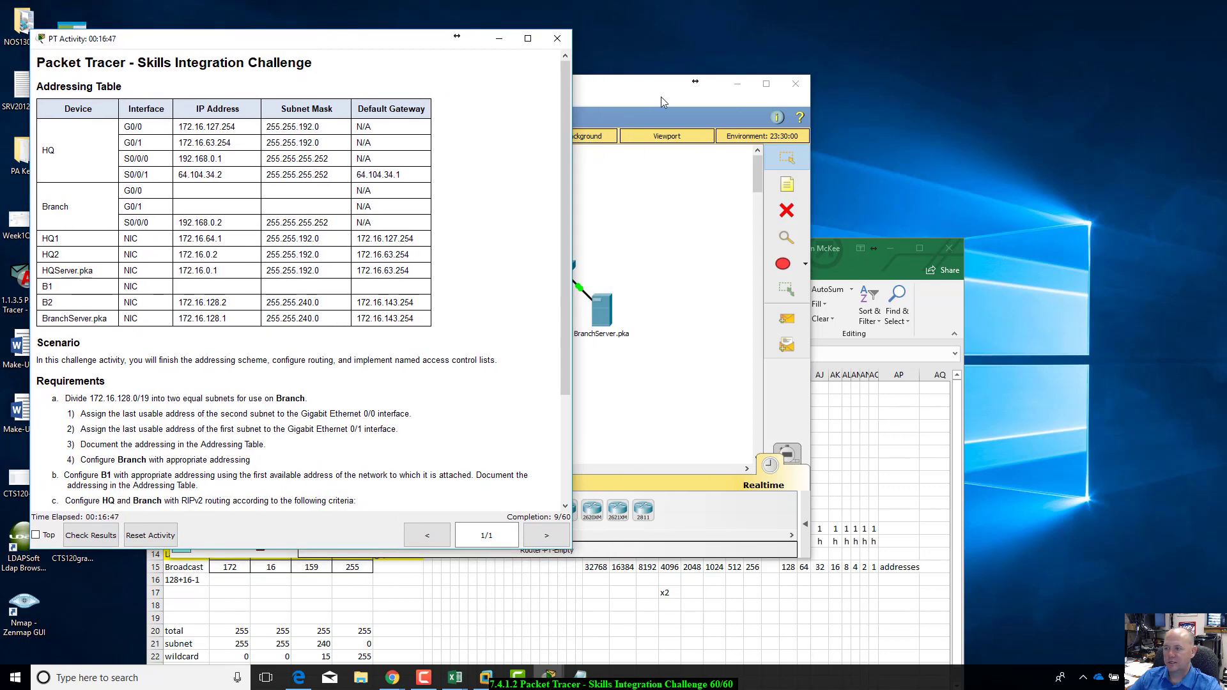
click(886, 274)
drag(752, 267, 1148, 429)
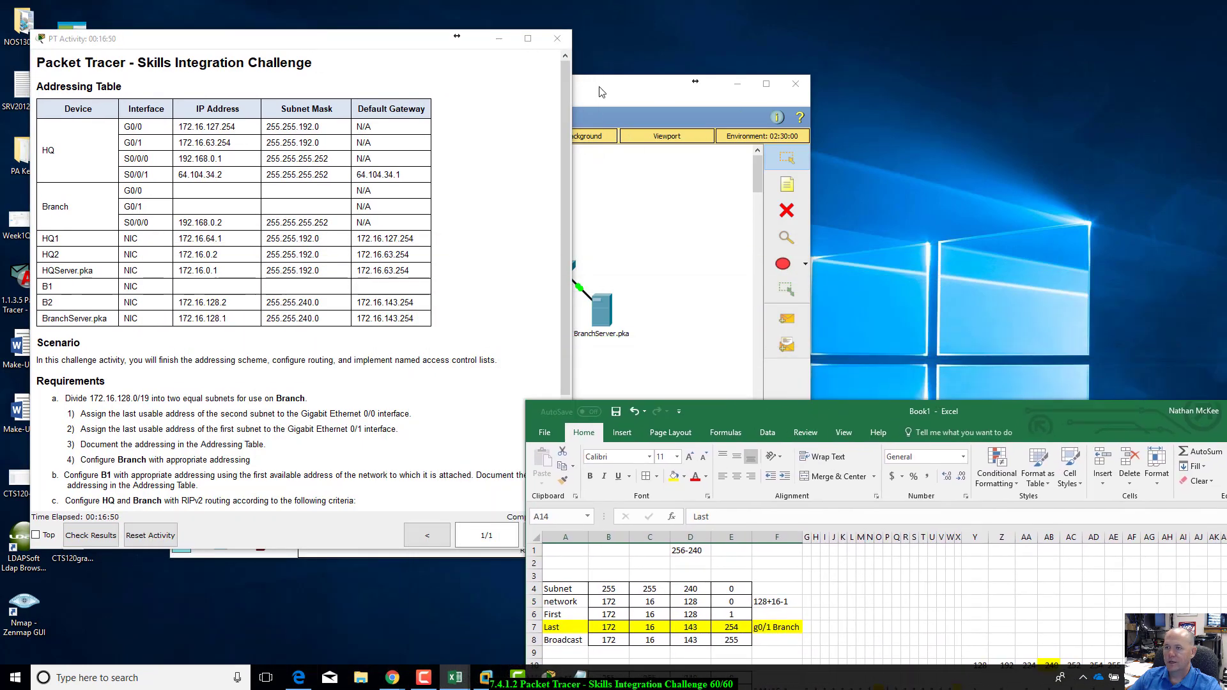
click(611, 94)
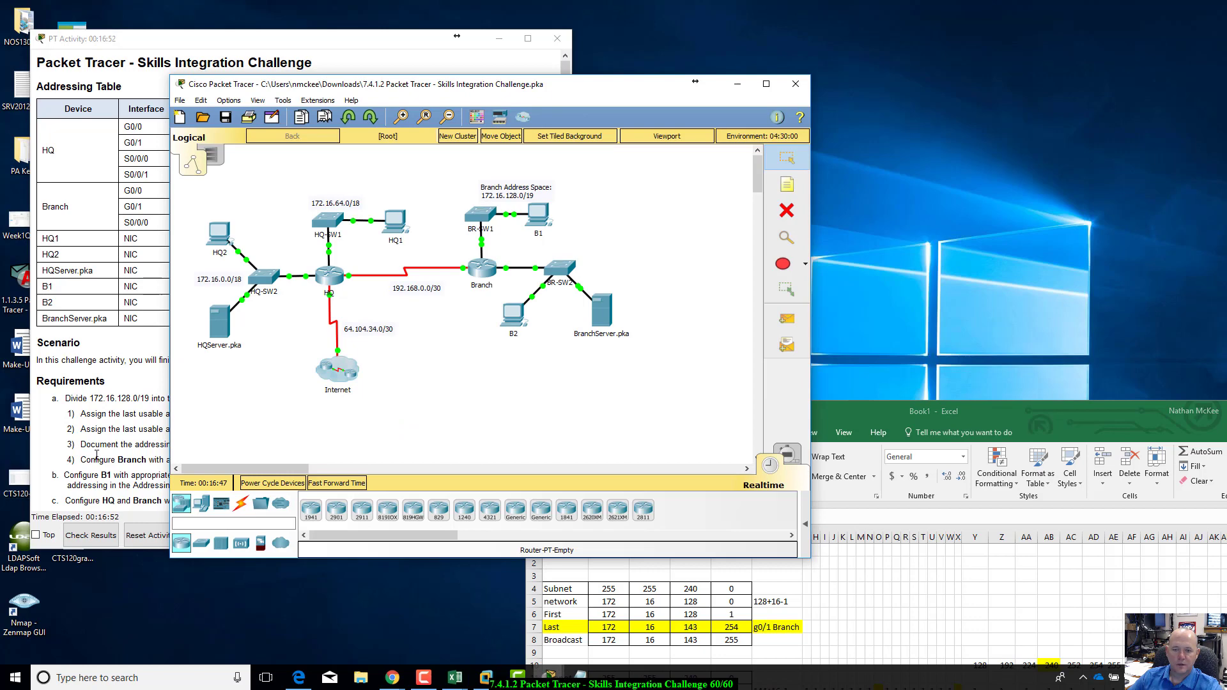
- Review the RIPv2 routing, default route and named access list requirements, placing the topology window beside the instructions
click(97, 459)
scroll(97, 458, down, 3)
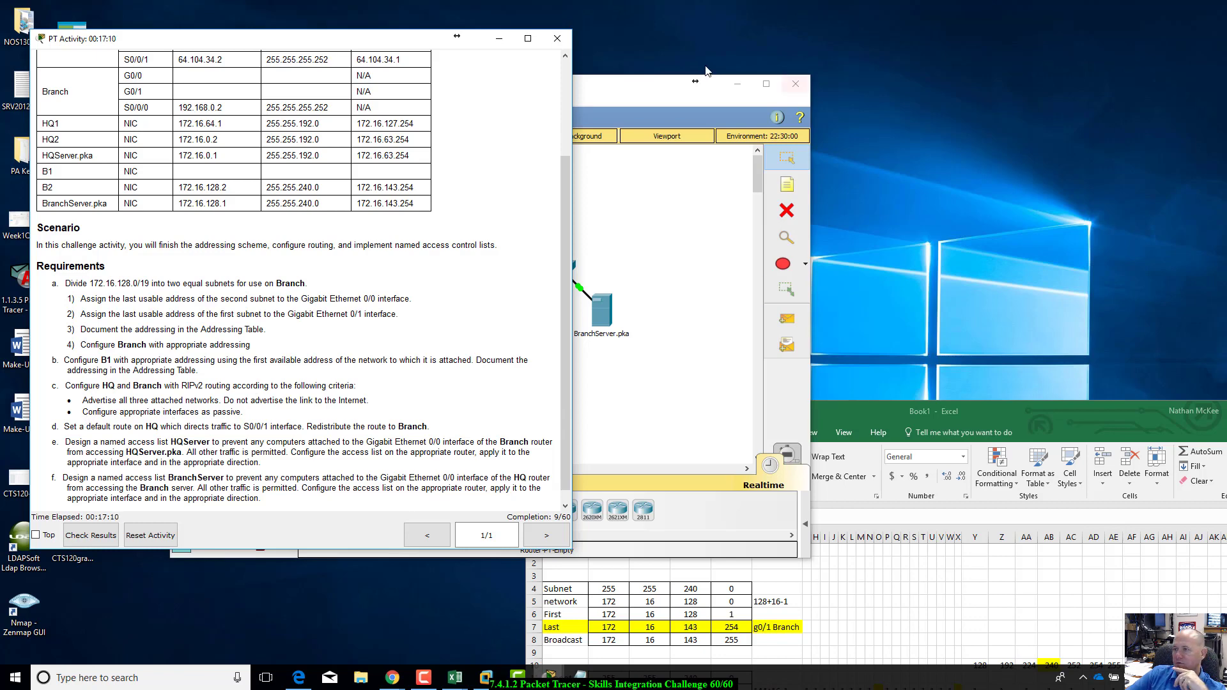
drag(593, 90, 1035, 84)
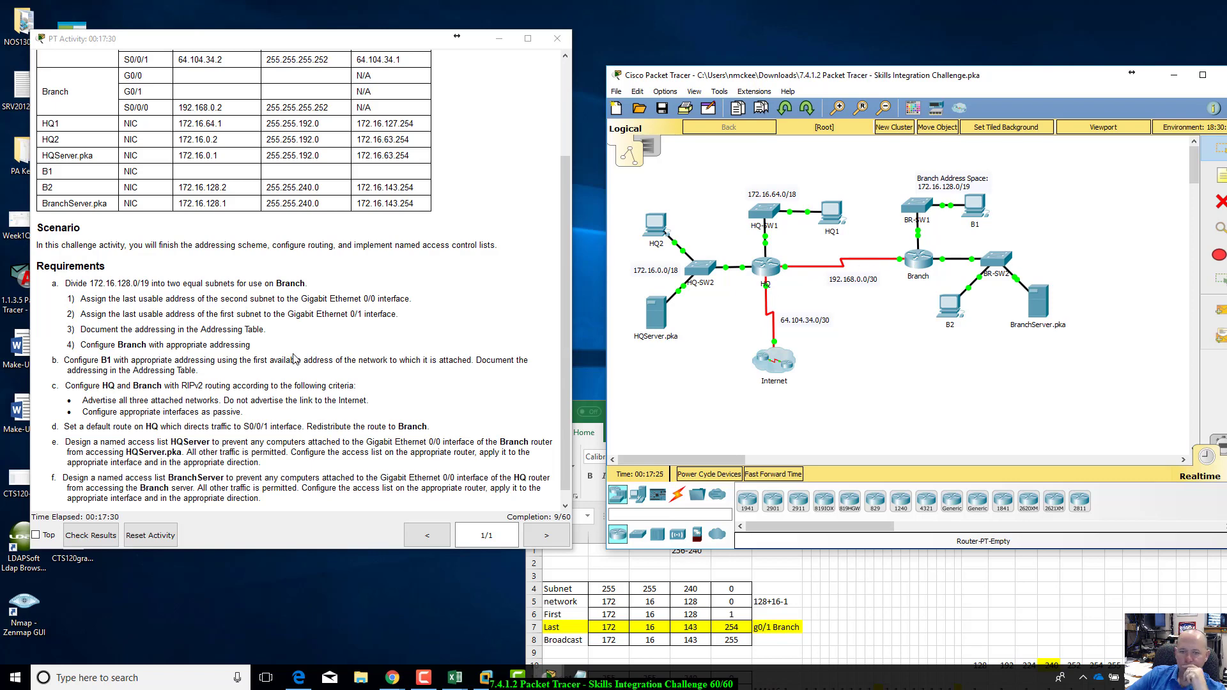
- Compare the routing and named access list requirements with the HQ and Branch interfaces and HQServer in the topology
scroll(295, 359, down, 1)
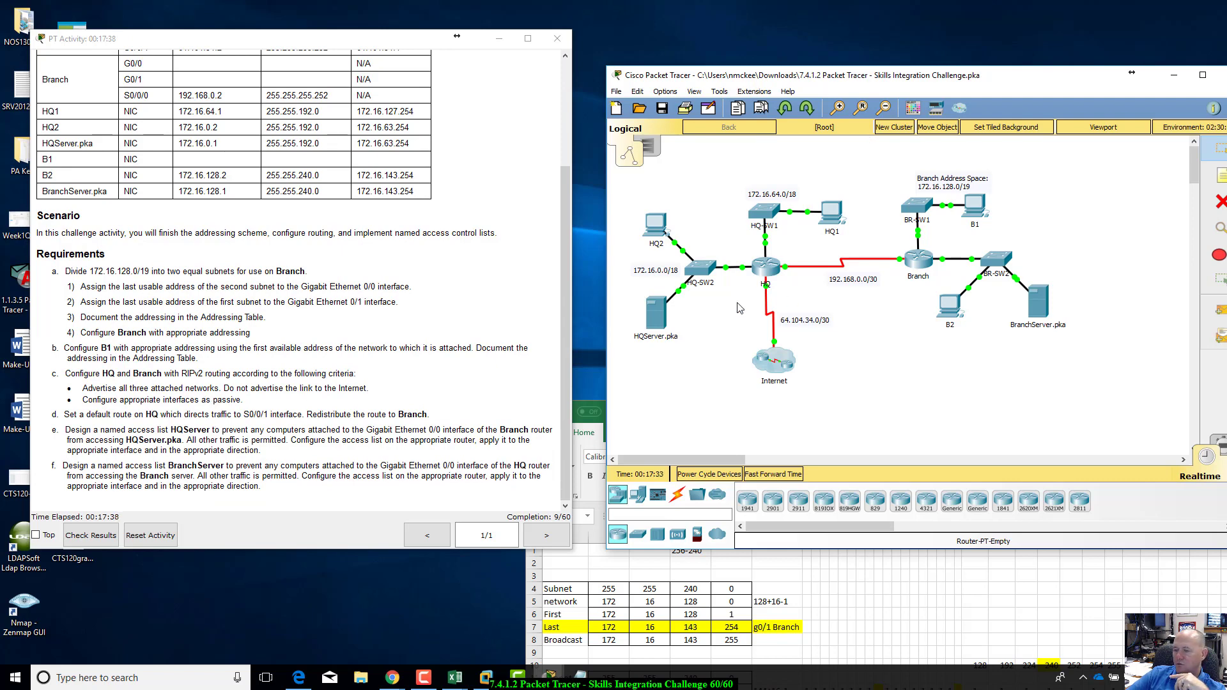
mouse_move(767, 293)
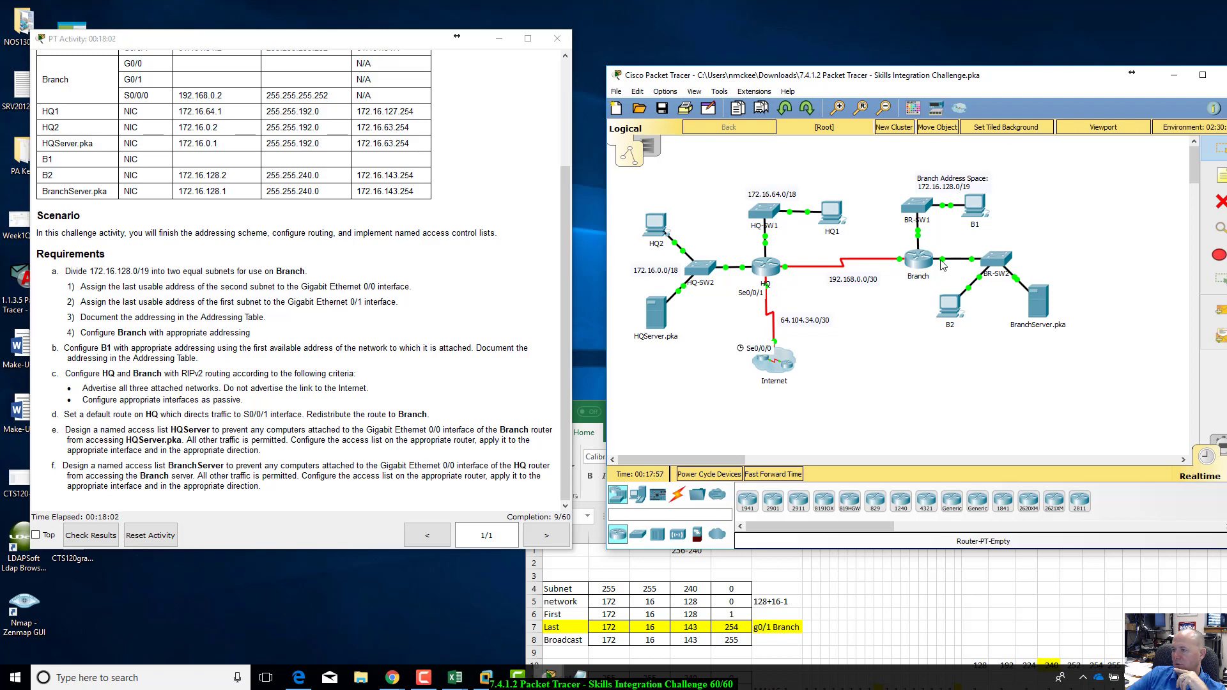
mouse_move(943, 265)
mouse_move(918, 239)
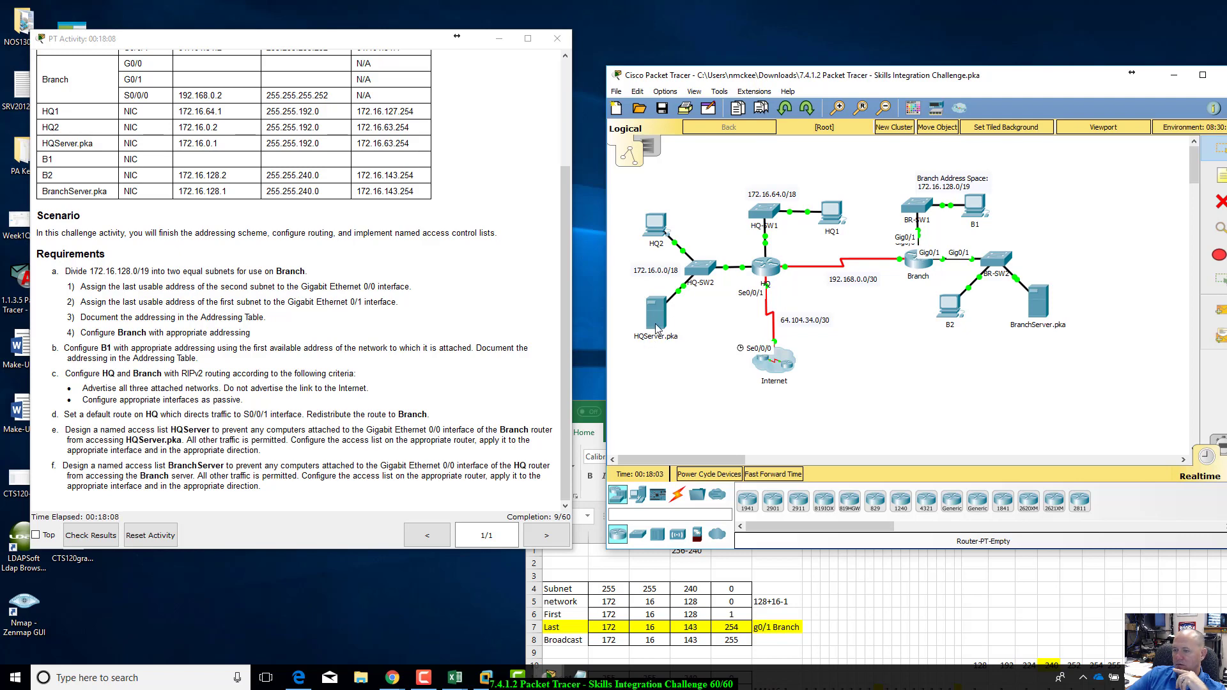
mouse_move(647, 342)
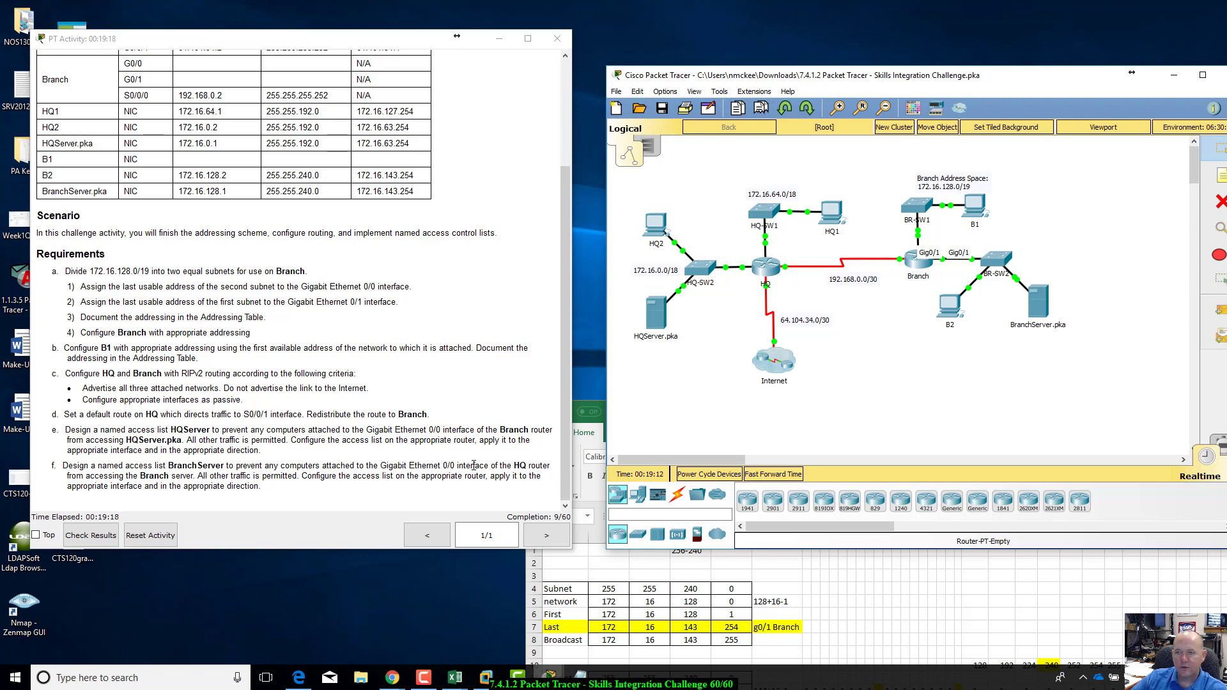
- Rearrange the topology window over the worksheet so all devices are accessible, keeping the addressing table and requirements in view
scroll(474, 465, up, 4)
drag(1018, 78, 910, 55)
click(1147, 414)
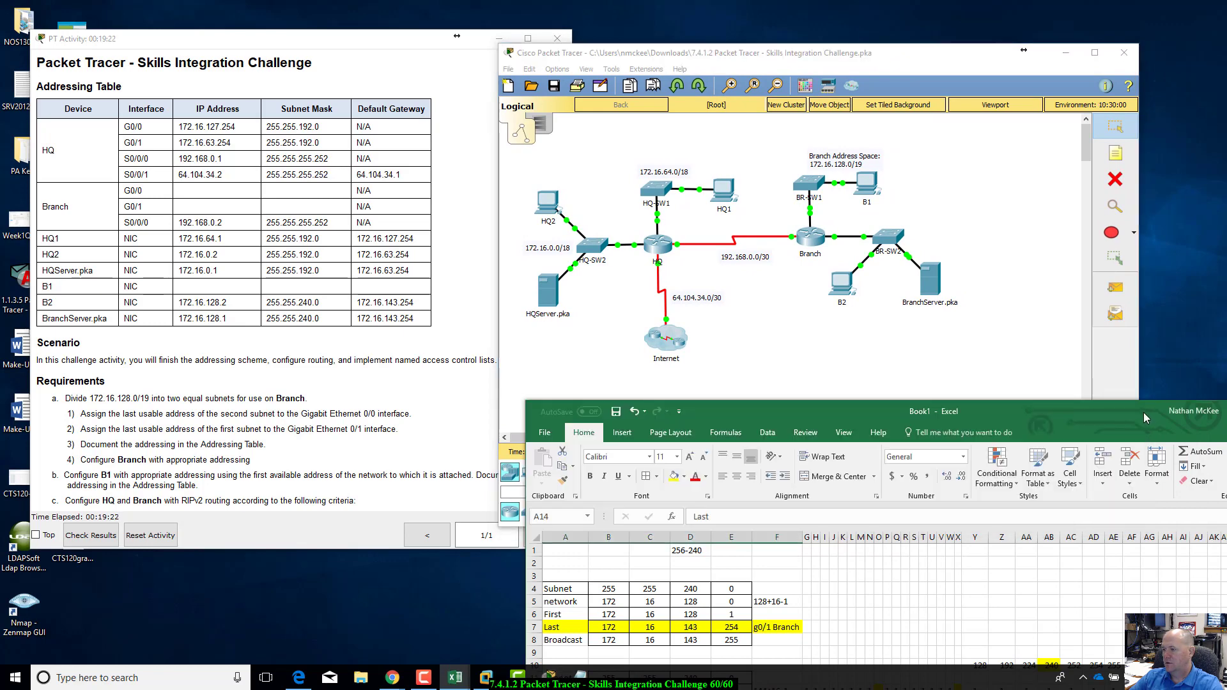
click(836, 58)
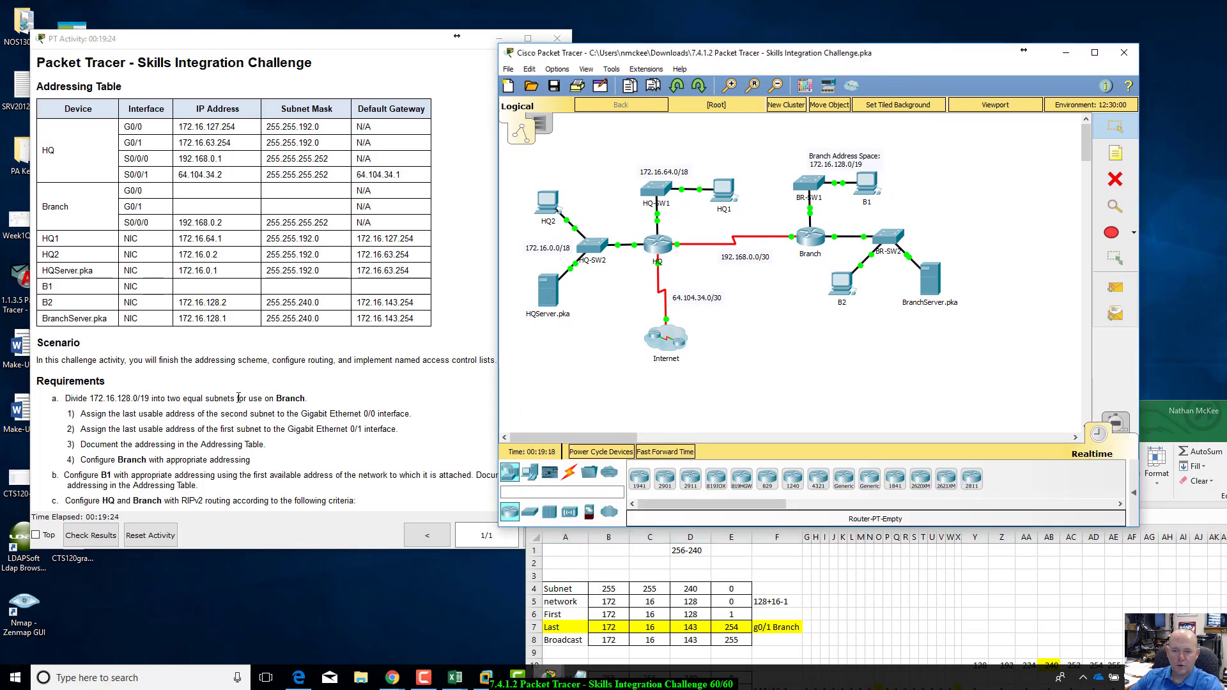
scroll(255, 288, down, 3)
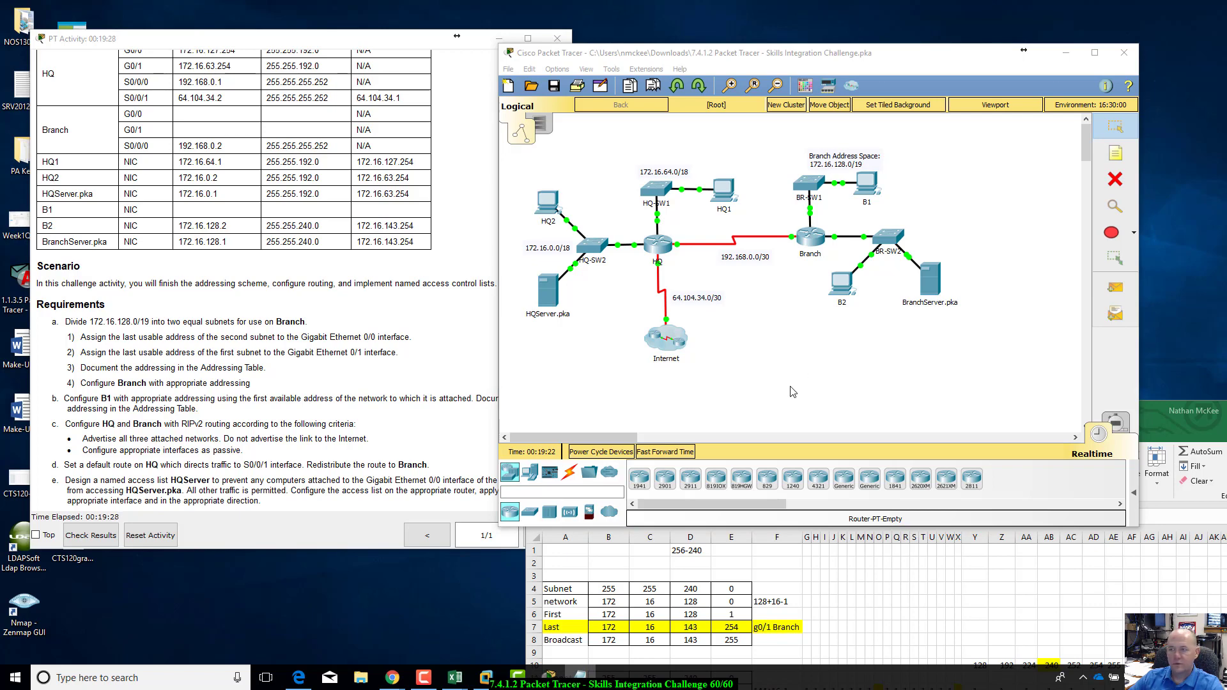
- Open the Branch router's command line and enter global configuration mode with enable and config t
click(813, 233)
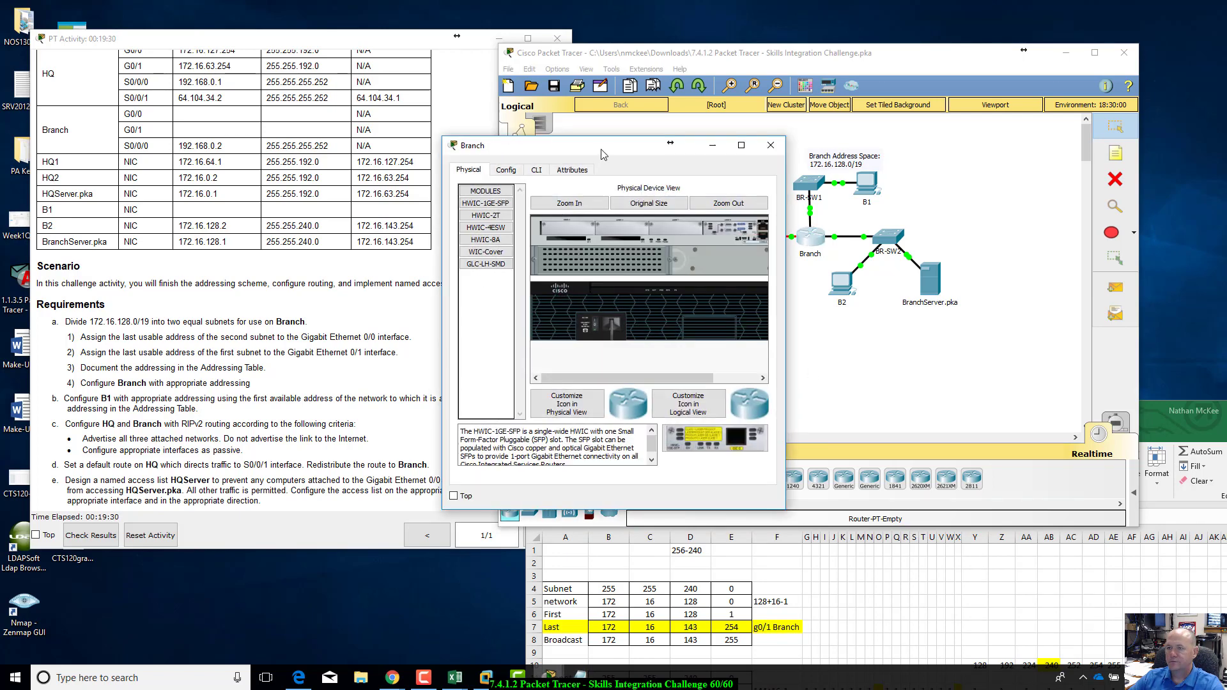
drag(601, 148, 240, 159)
click(323, 128)
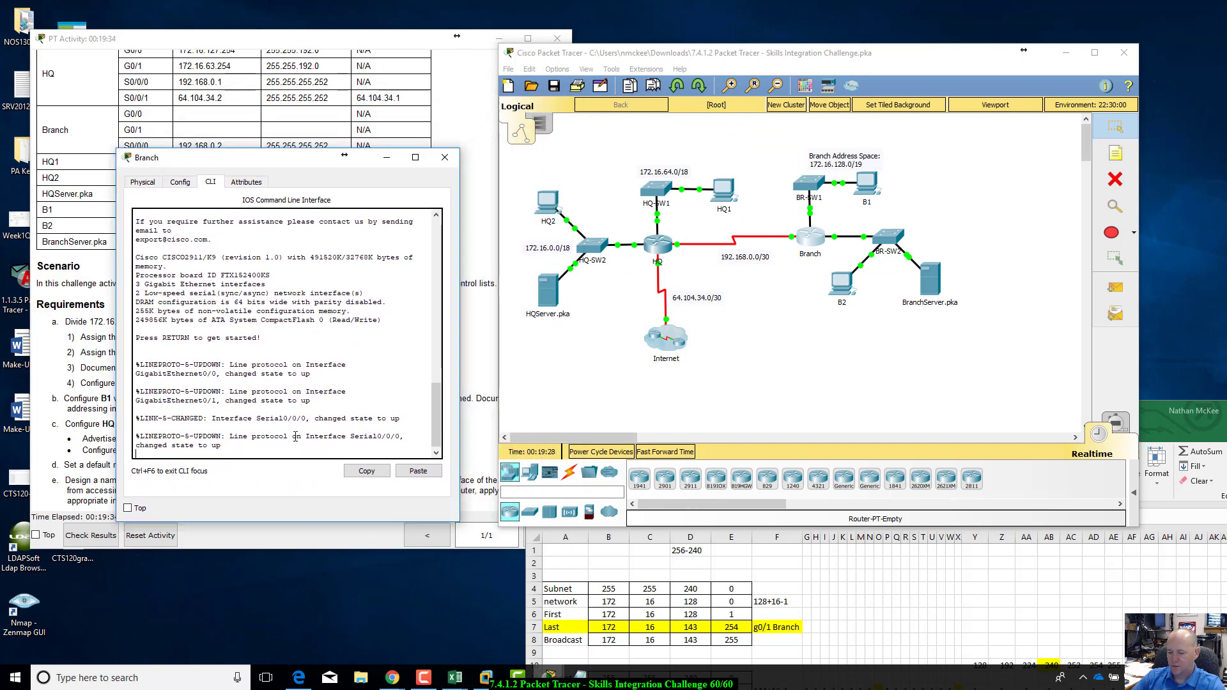
key(Return)
text(enable)
key(Return)
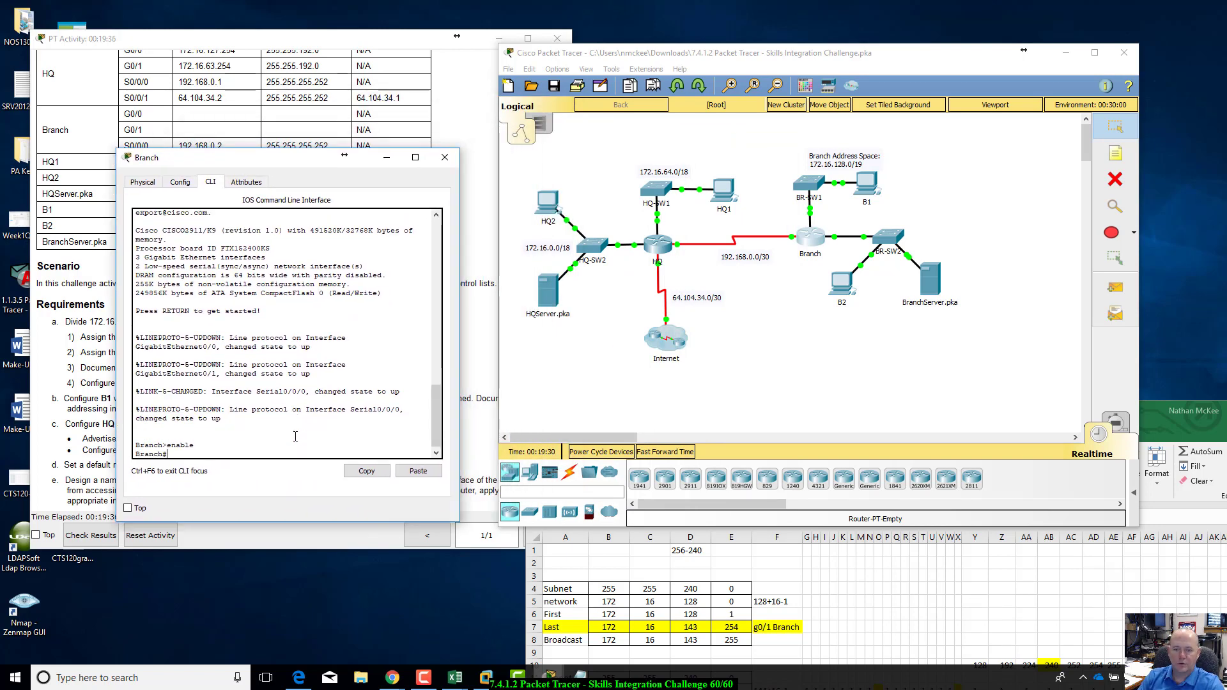
text(config t)
key(Return)
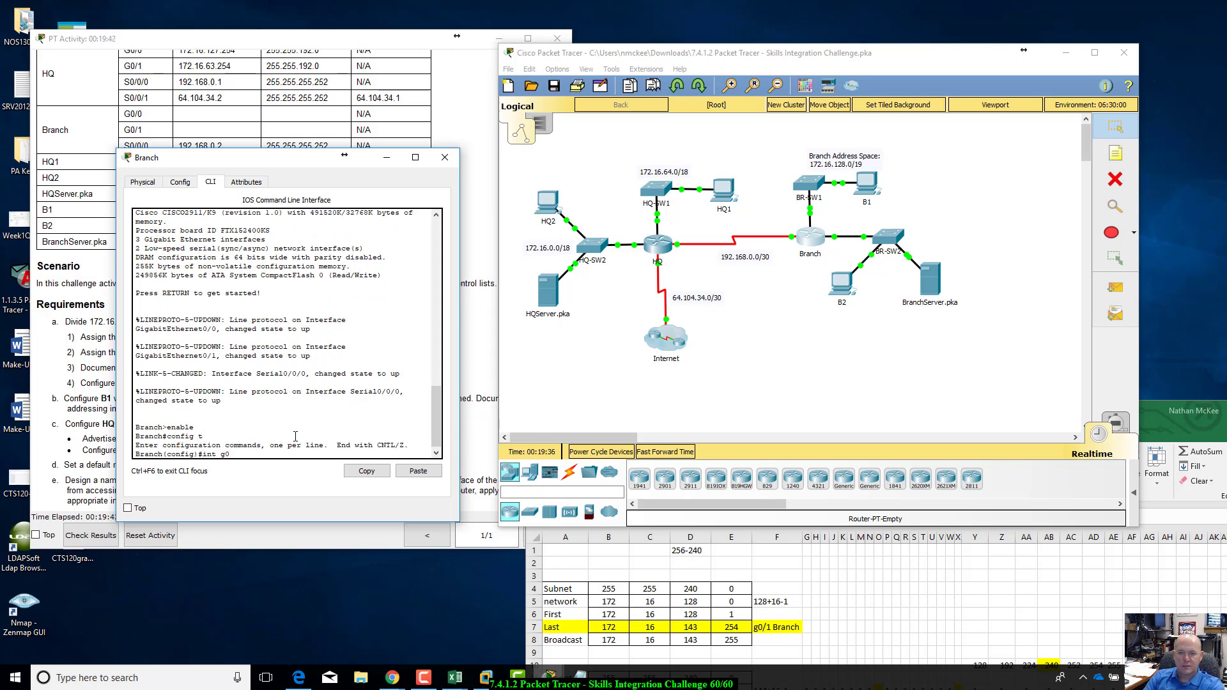
- Configure Branch interface g0/0 with IP address 172.16.159.254 and mask 255.255.240.0, and enable it with no shutdown
text(int g0/0)
key(Return)
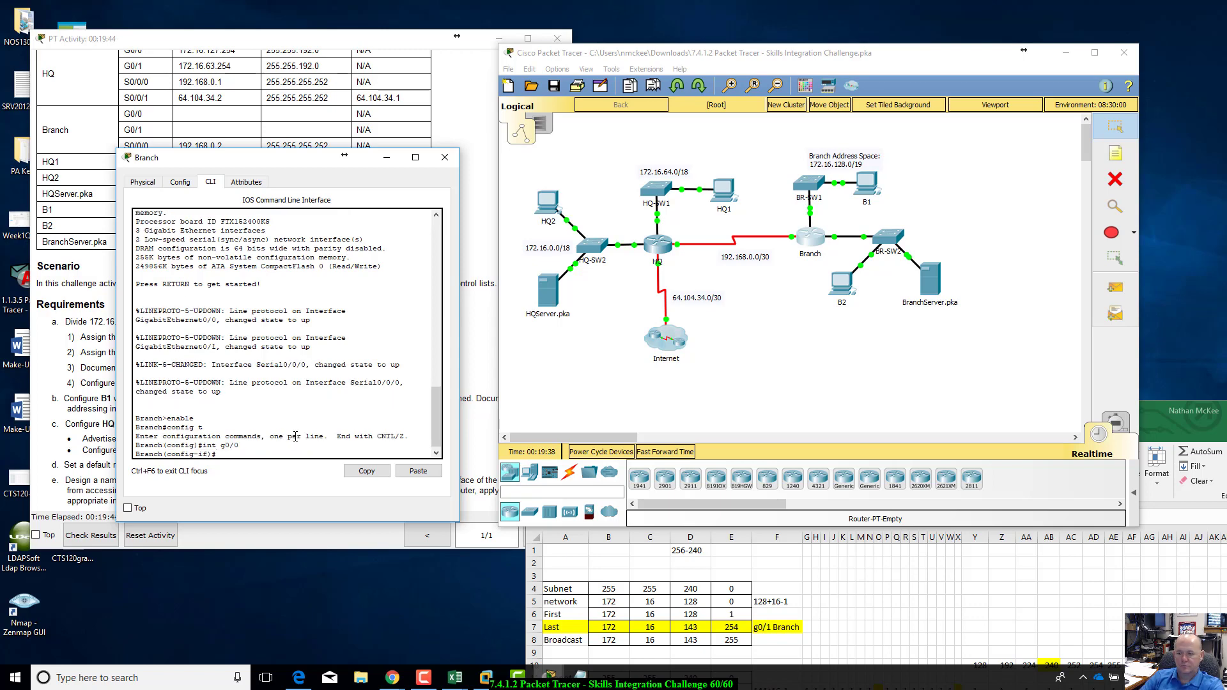
click(1150, 441)
drag(1107, 411, 1104, 335)
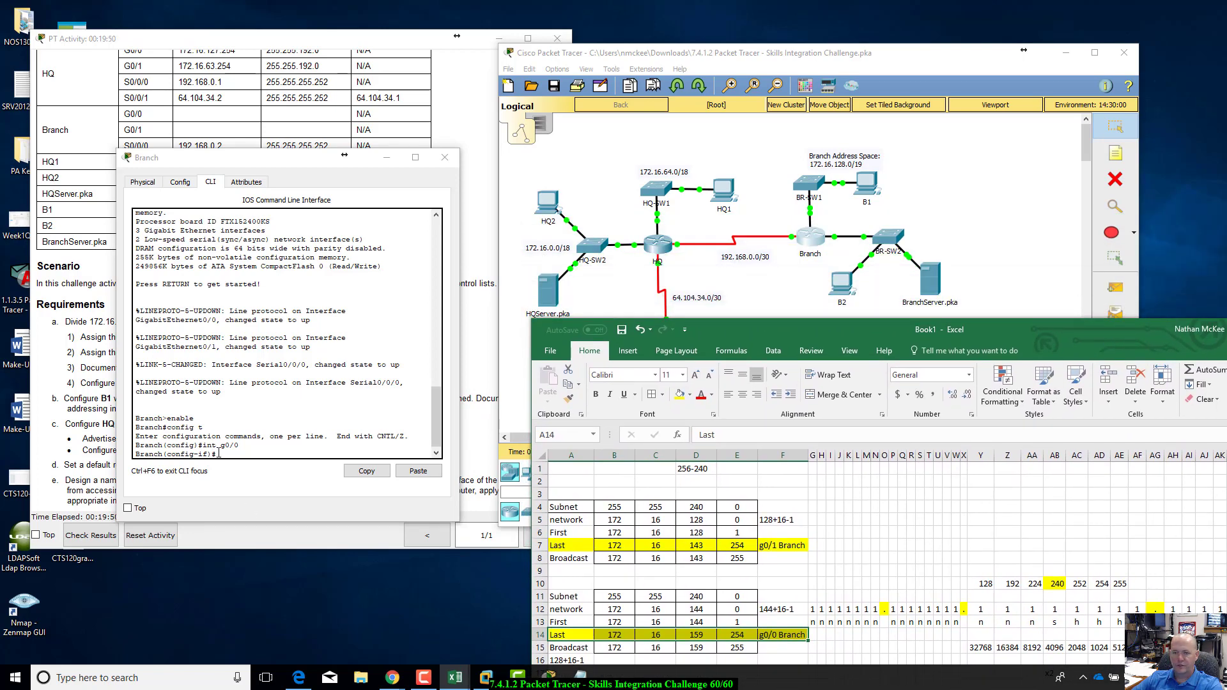
click(229, 451)
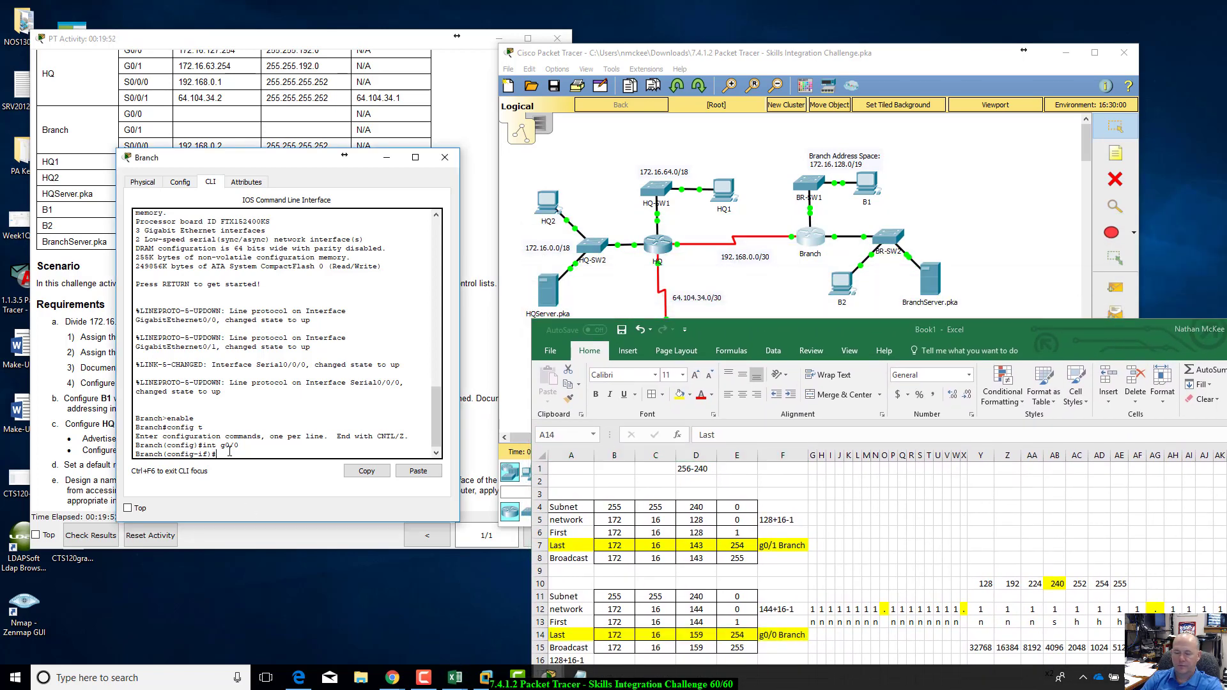
text(ip add)
key(Tab)
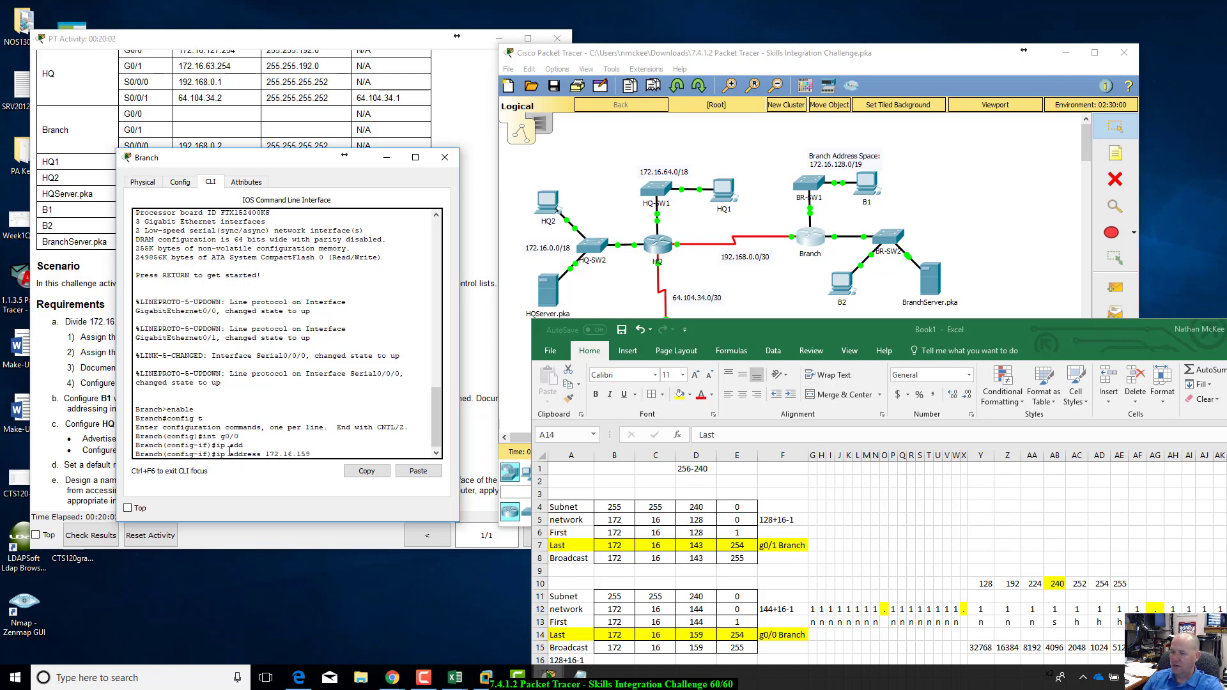
text(254 255.255.240.0)
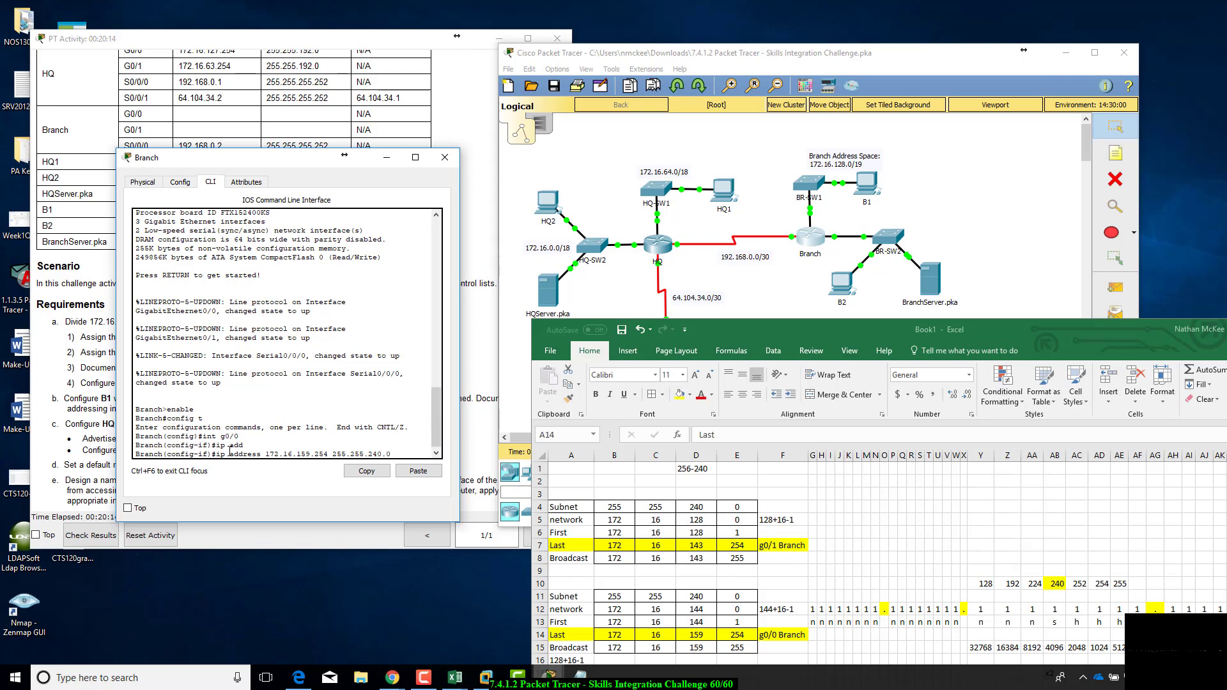
key(Return)
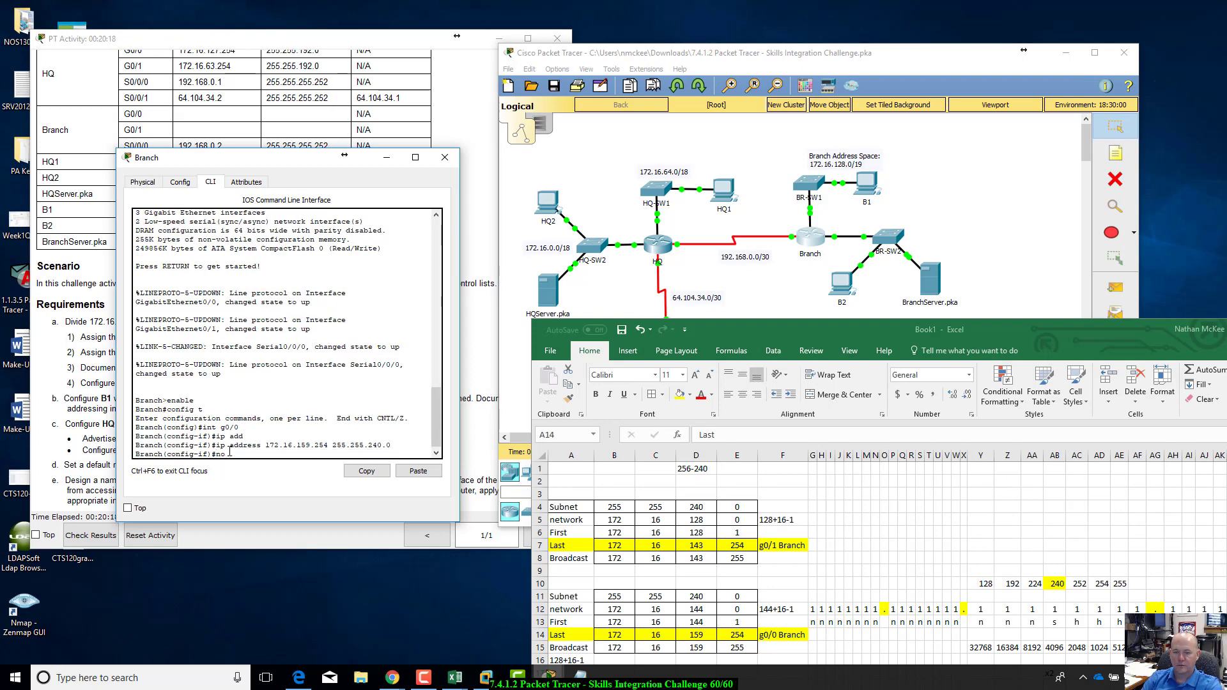
text(no shutdow)
key(Tab)
key(Return)
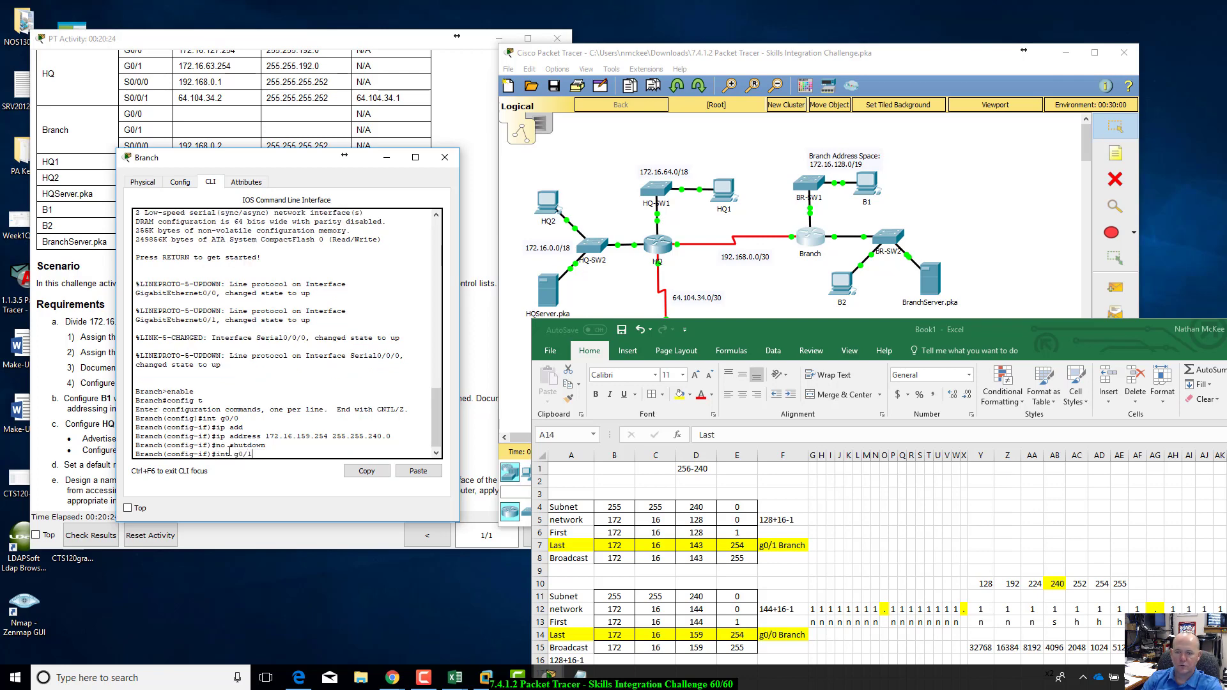
- Configure Branch interface g0/1 with IP address 172.16.143.254 and mask 255.255.240.0
text(int g0/1)
key(Return)
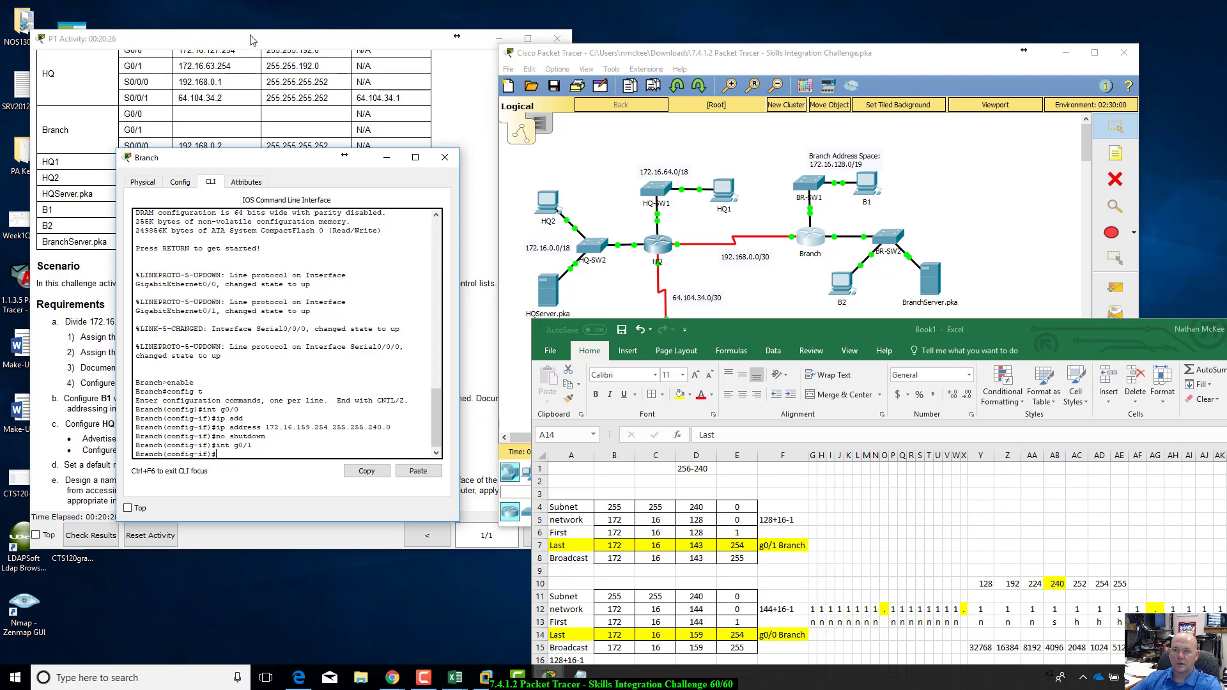
drag(250, 38, 211, 102)
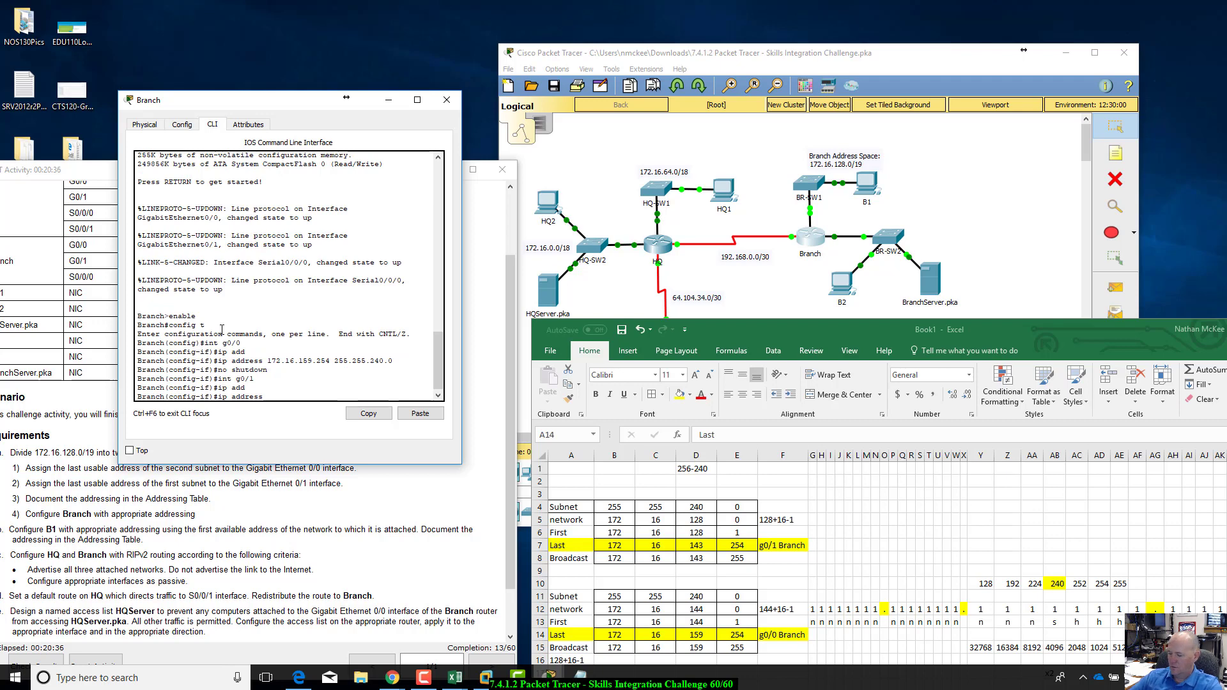
text(172.16.143.)
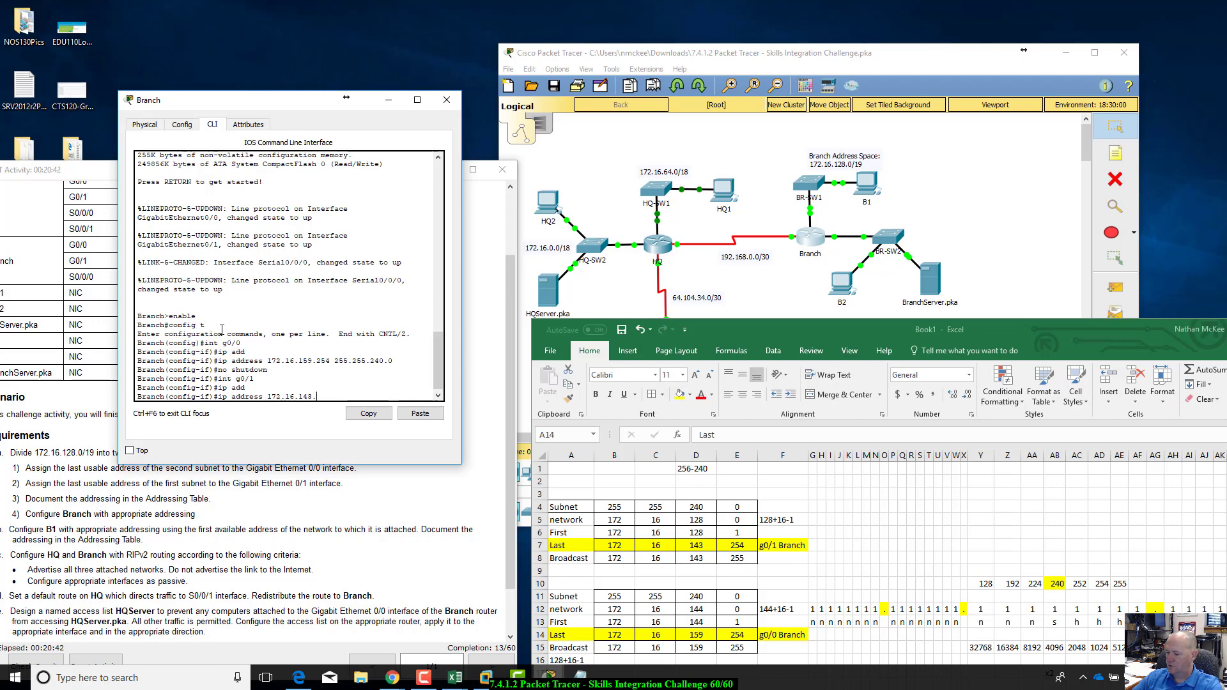
text(254 255.255.240.0)
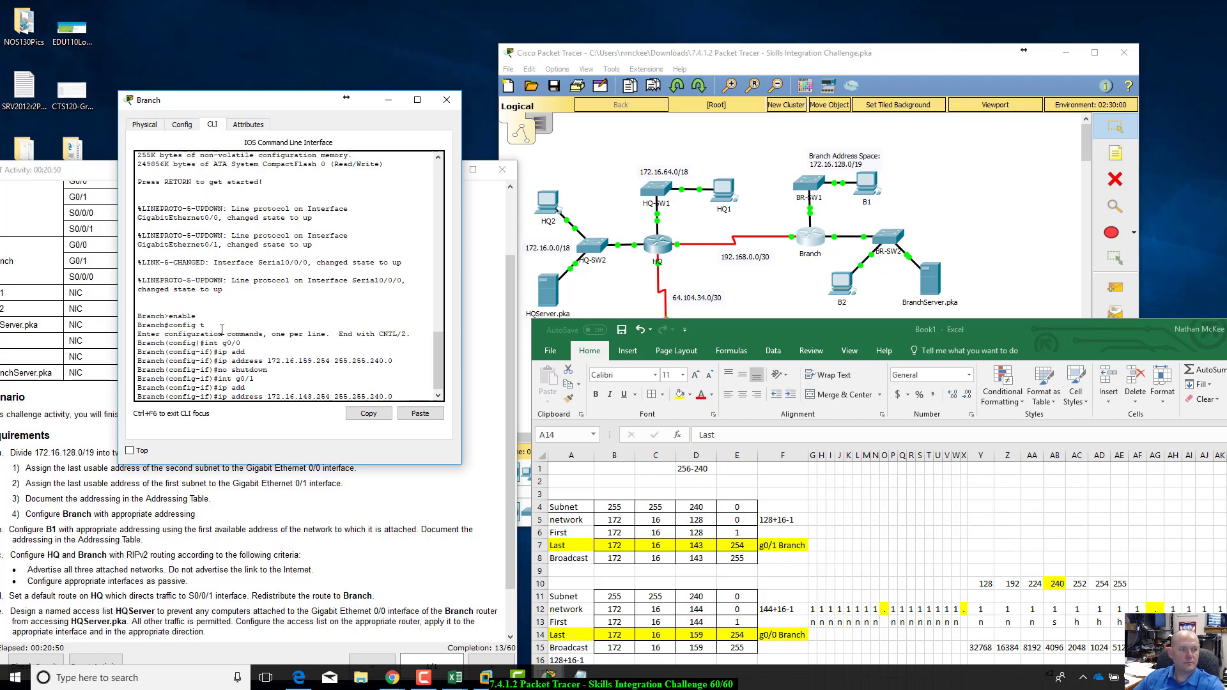
key(Return)
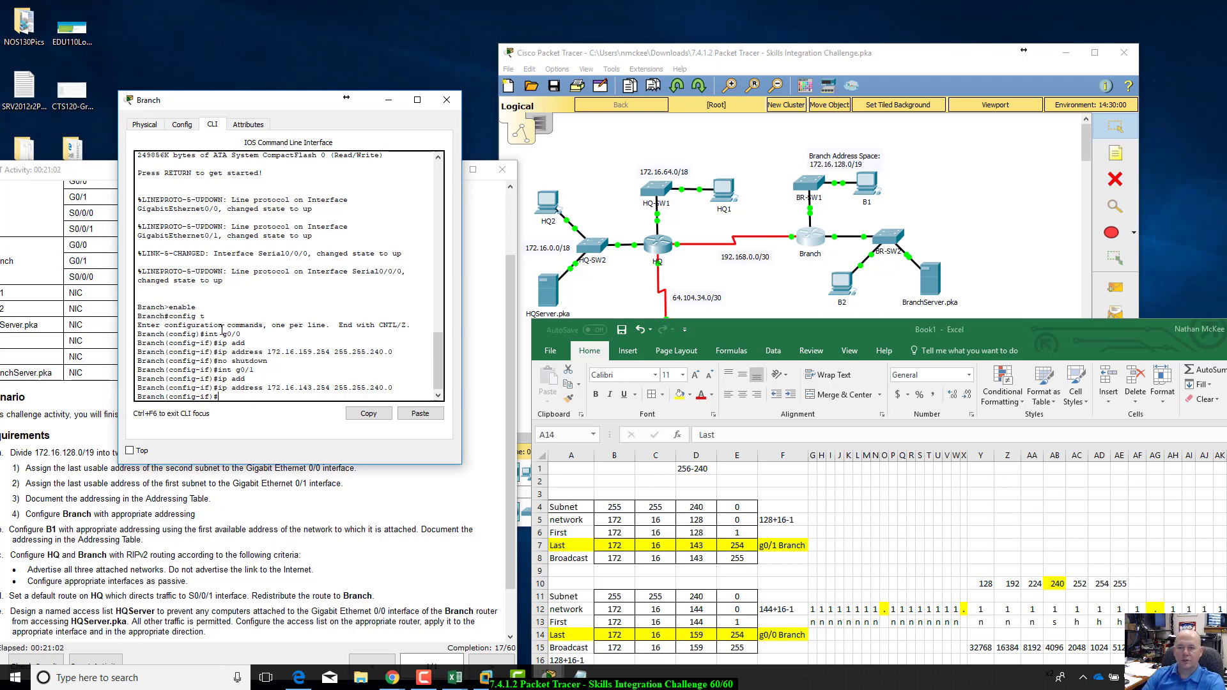
- Apply the BranchServer access group outbound on Branch interface g0/1 and enable the interface with no shut
text(ip)
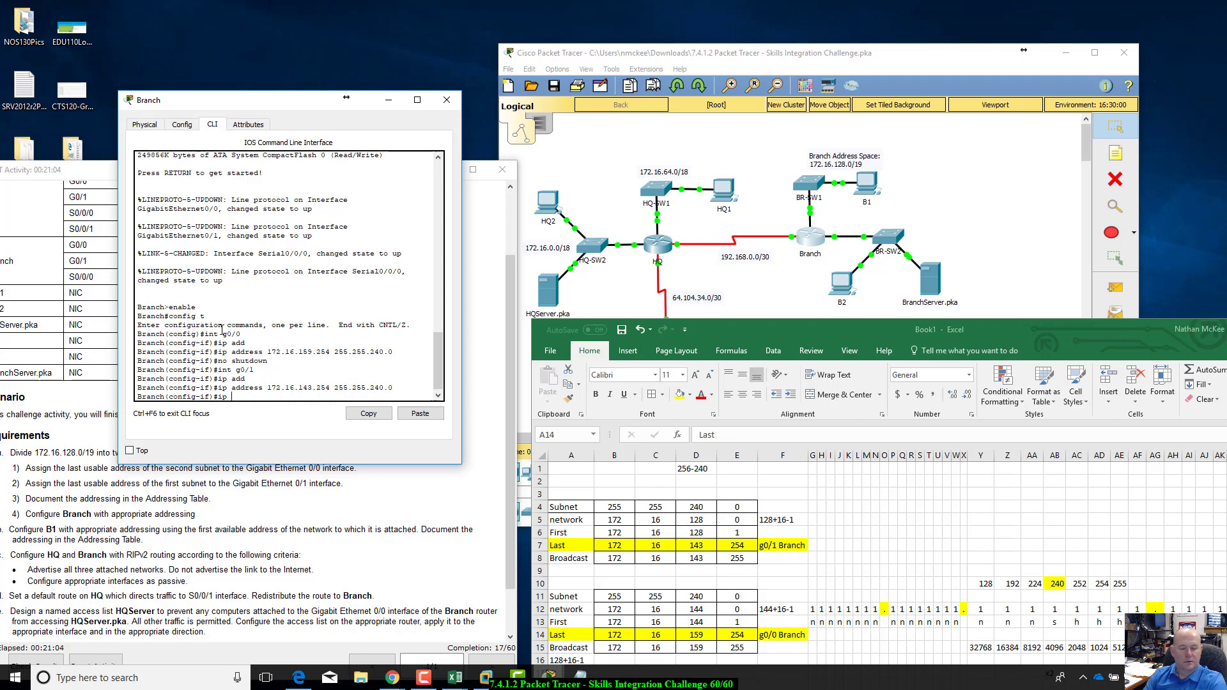
text( acc)
key(Tab)
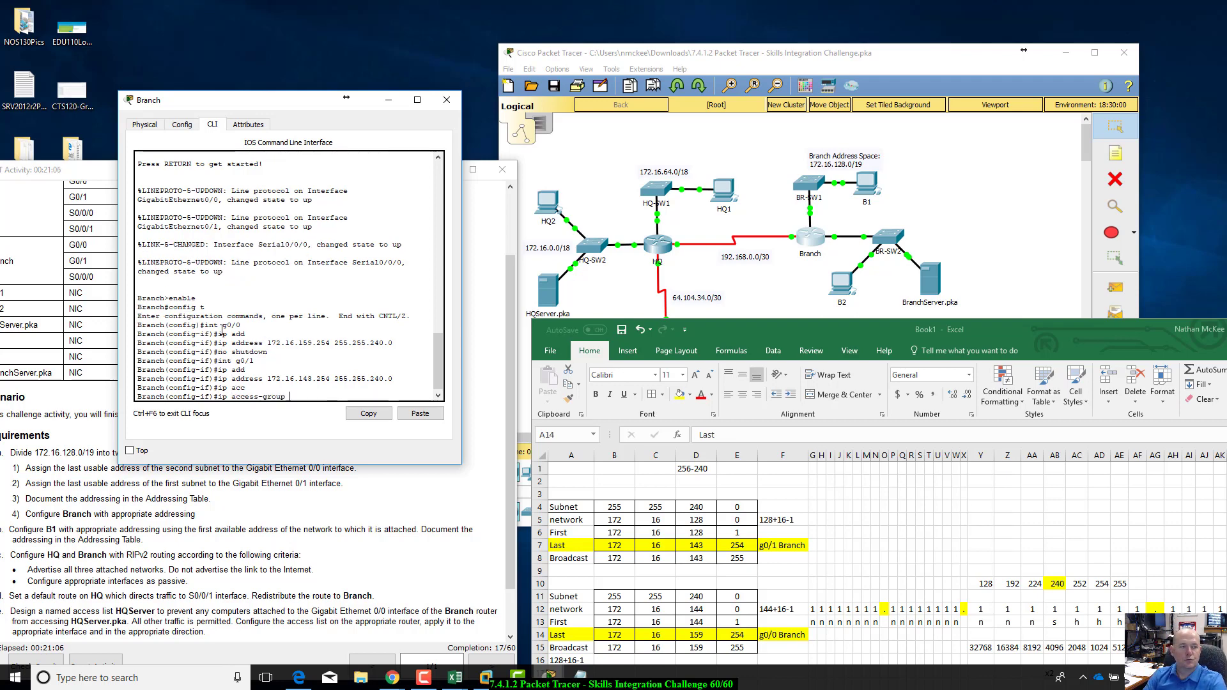
text(Gran)
key(BackSpace)
key(BackSpace)
key(BackSpace)
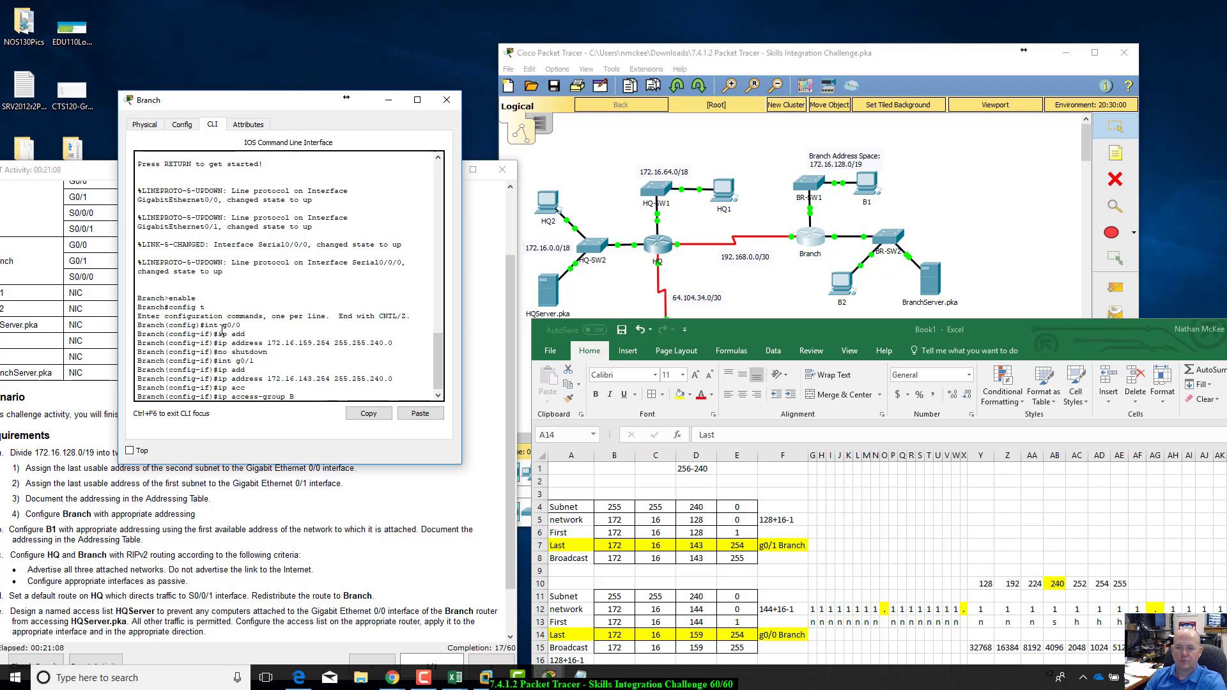
text(ranch)
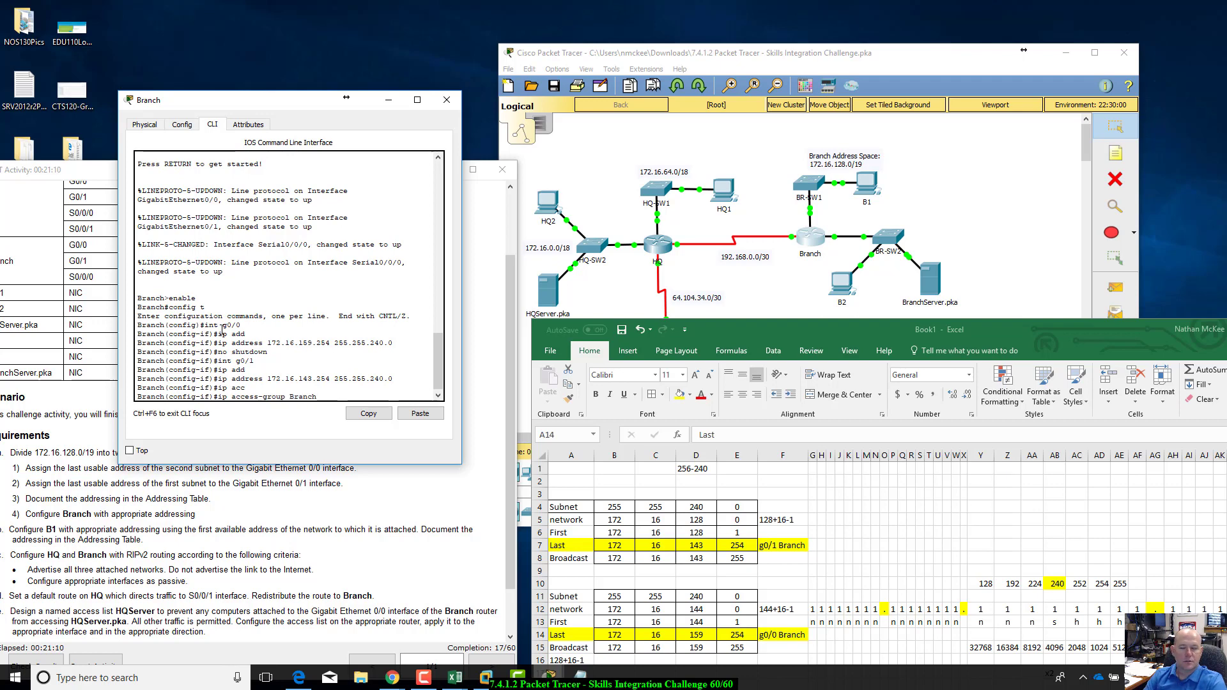
text(Server Out)
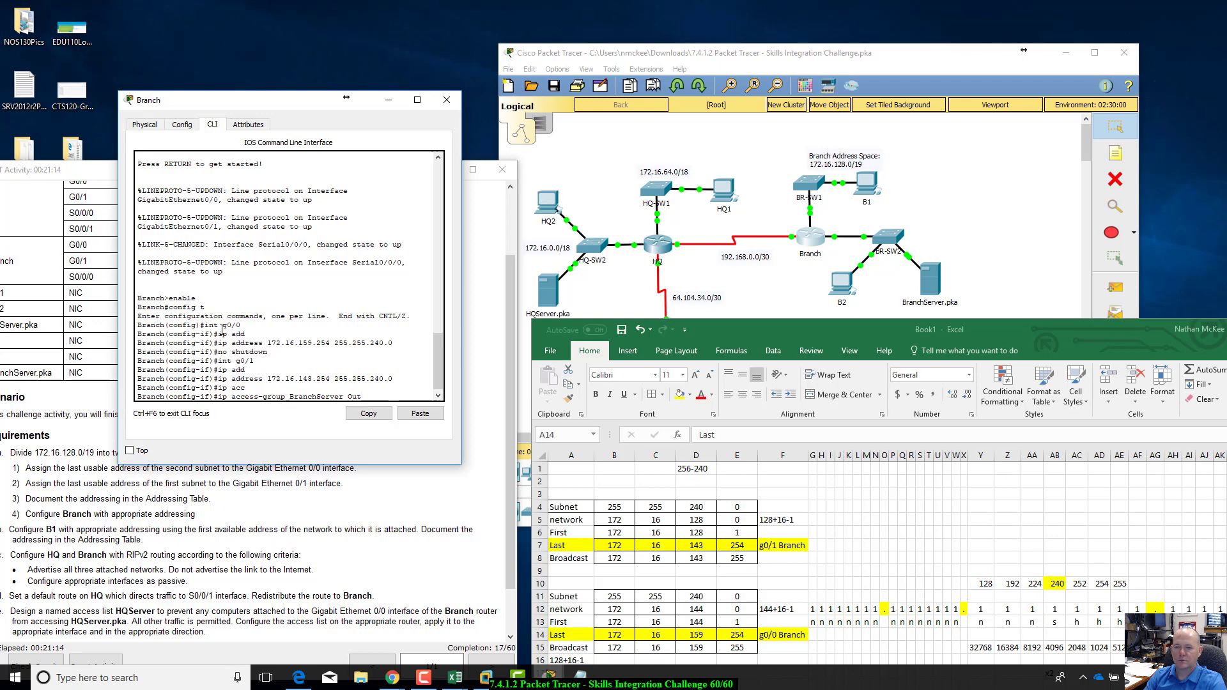
key(Return)
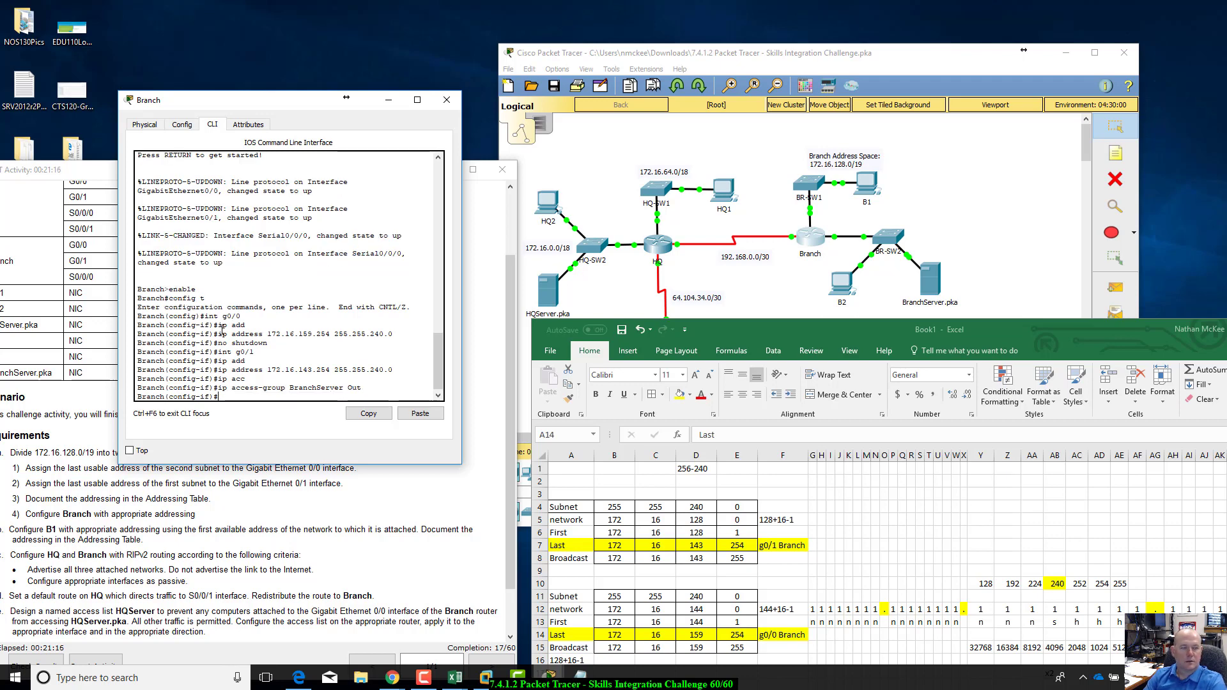
text(n)
text(o shut)
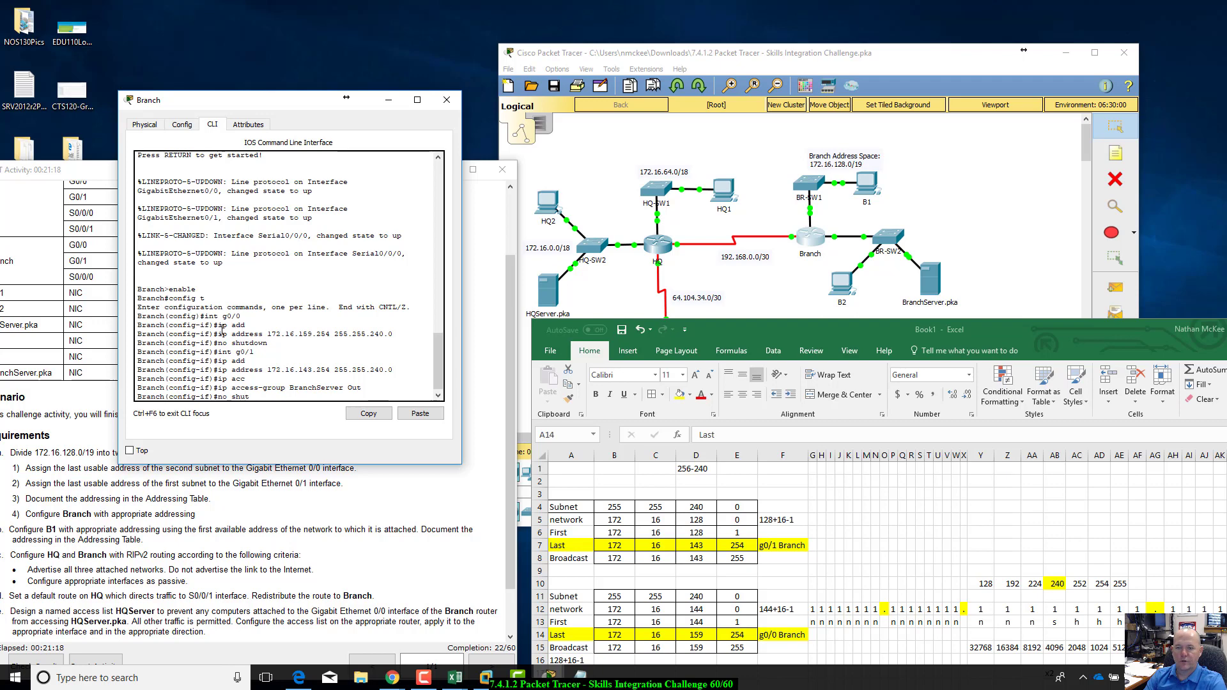
key(Return)
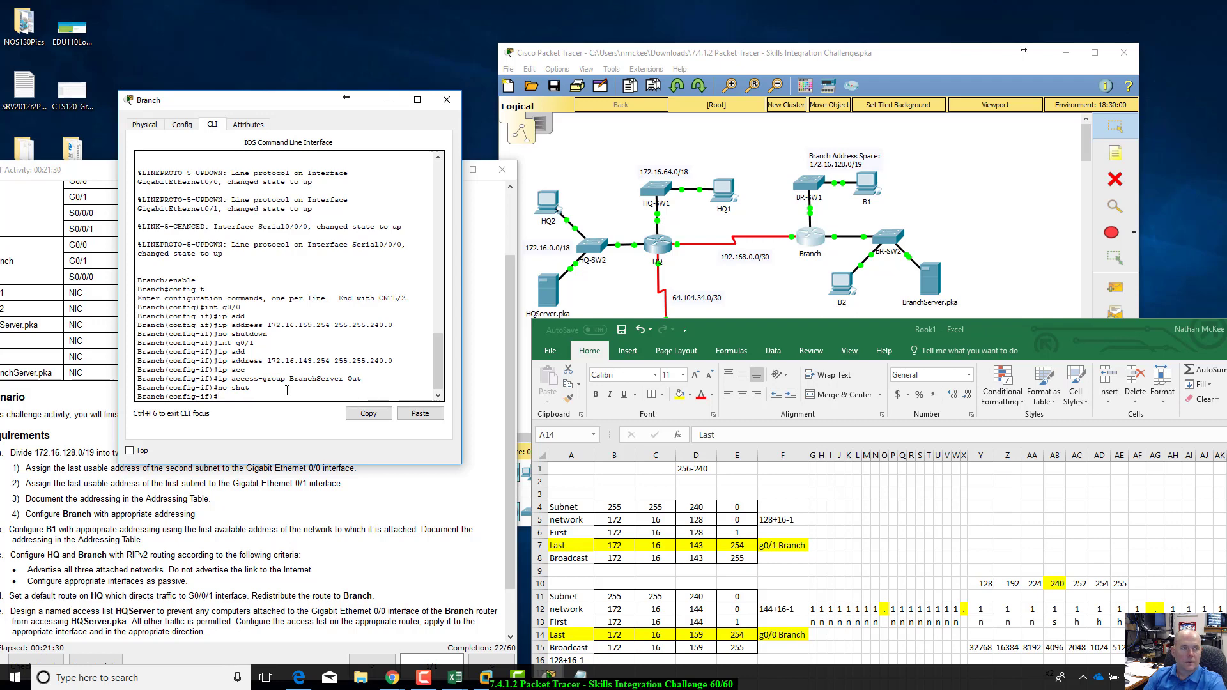
- Enter RIP router configuration on Branch and set it to version 2
text(uter rip)
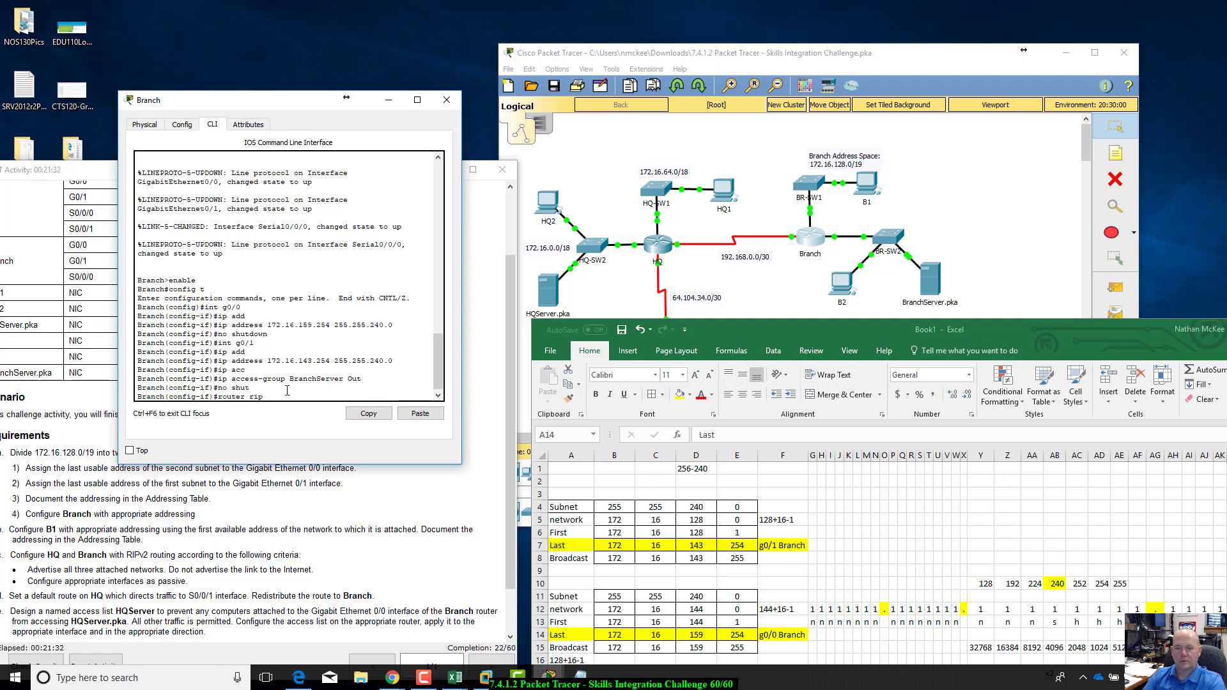
key(Return)
text(version)
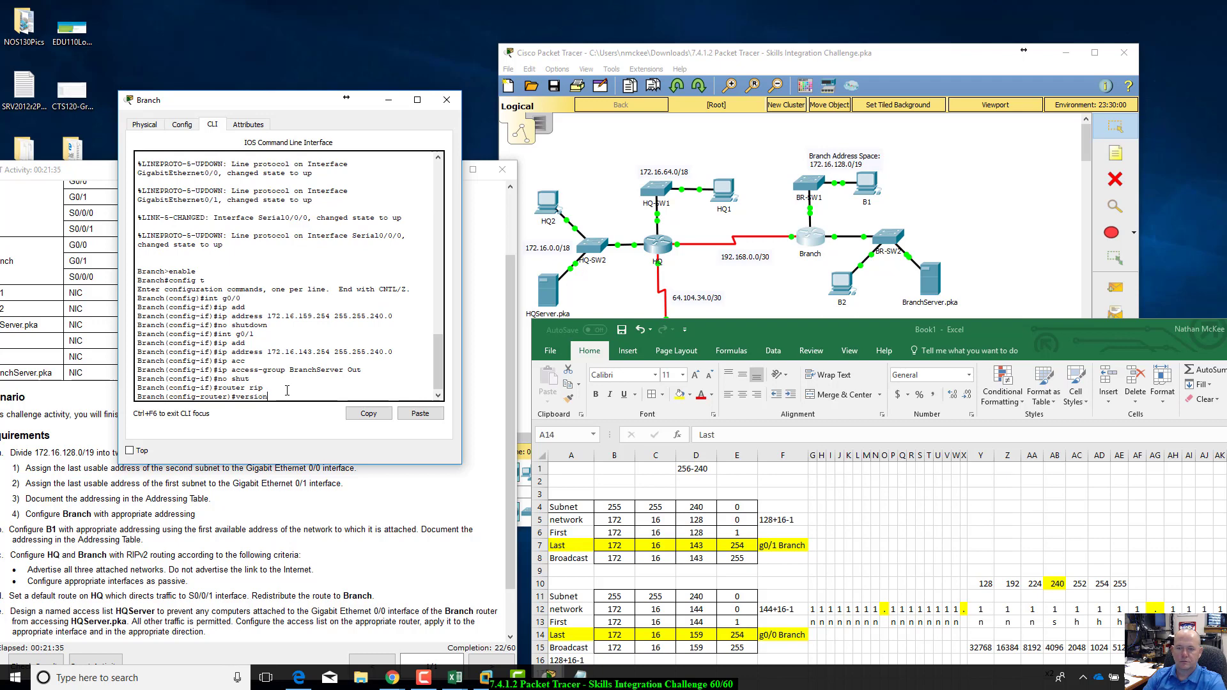
key(Return)
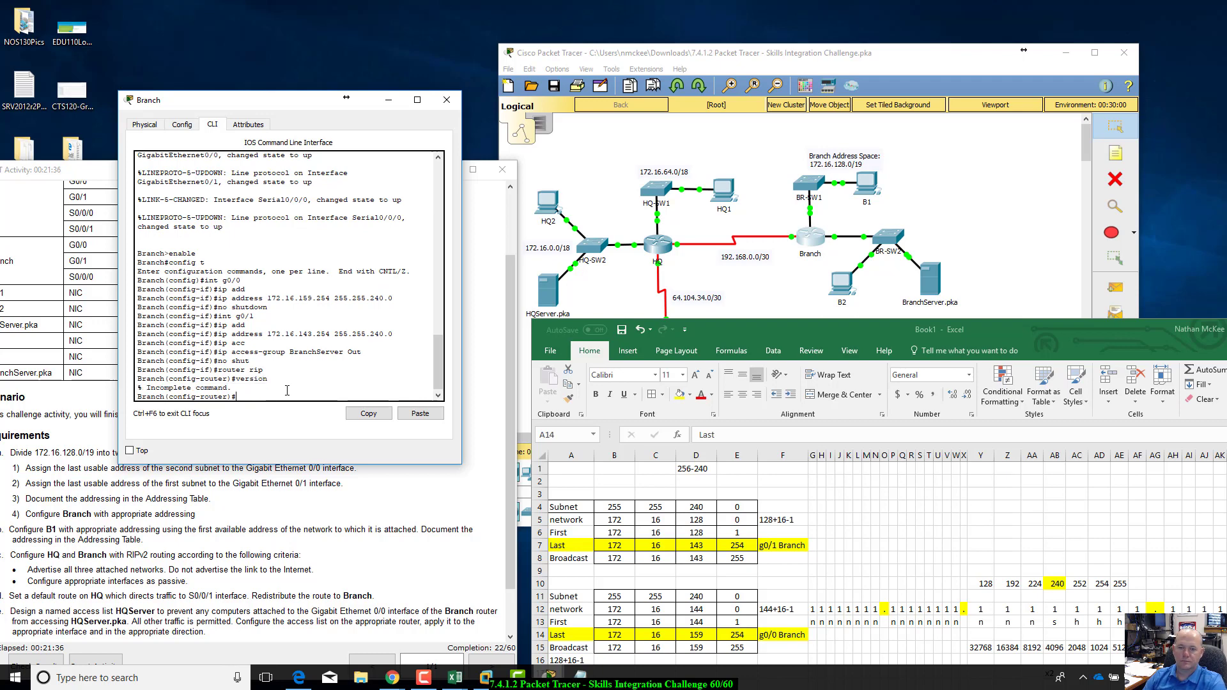
key(Up)
text(2)
key(Return)
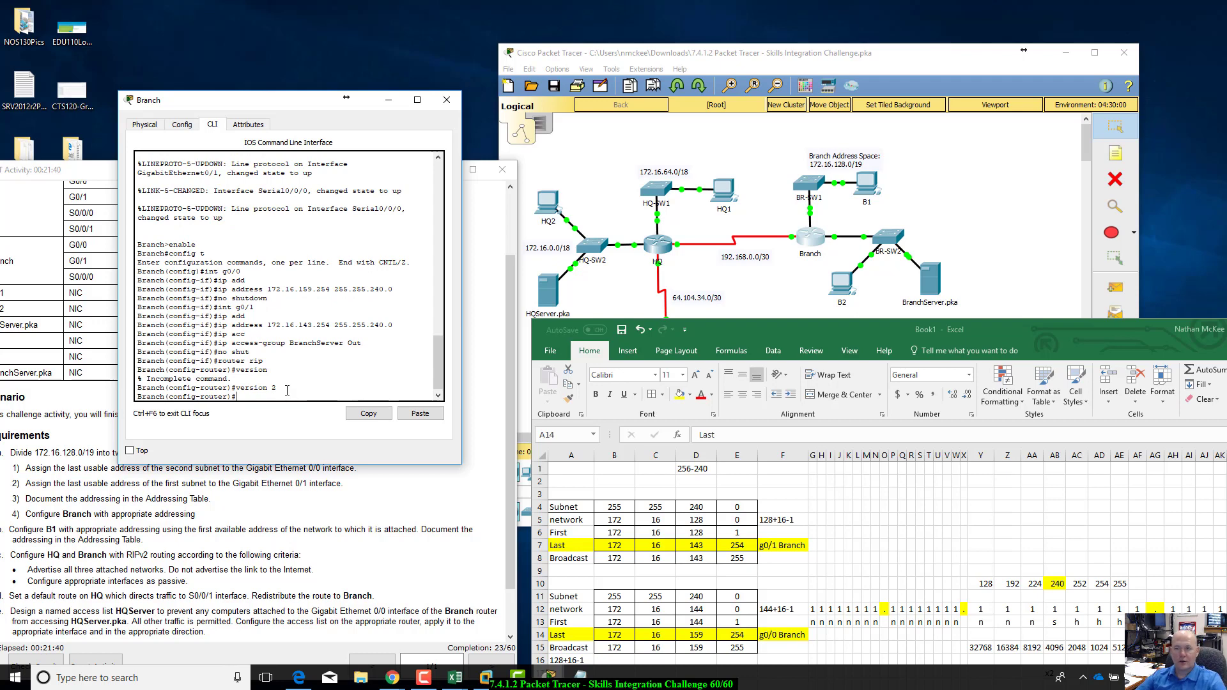
- Make interface g0/0 passive in Branch's RIP configuration
click(1086, 205)
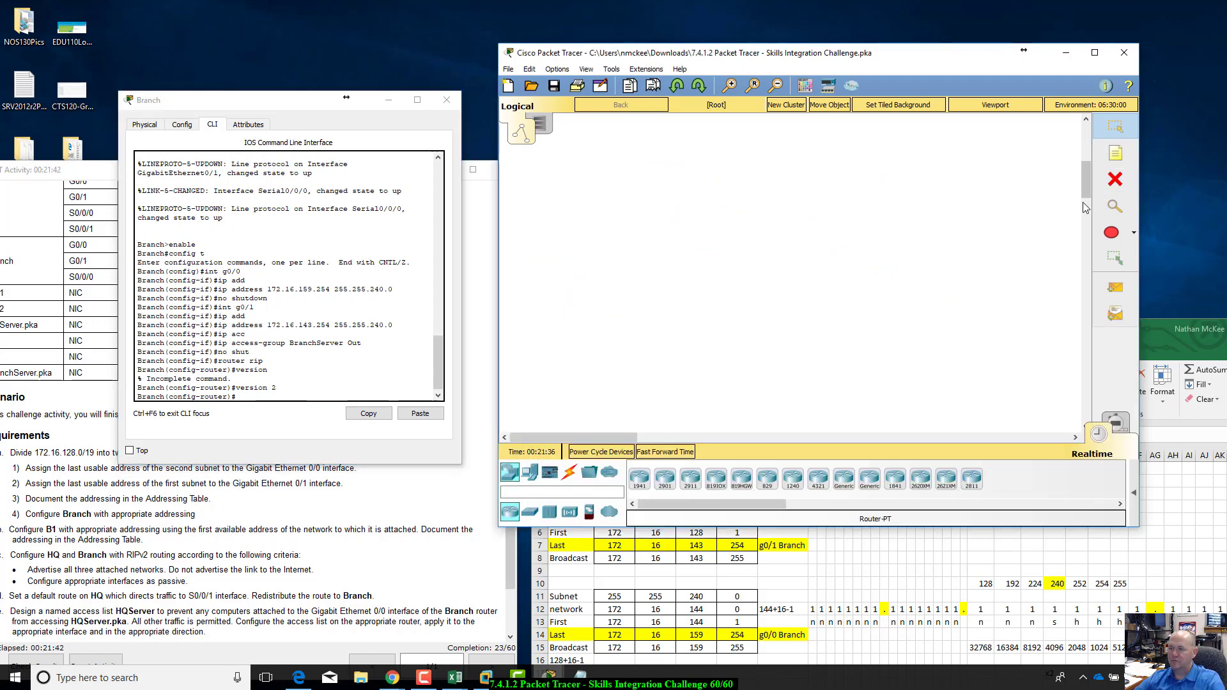
click(1086, 140)
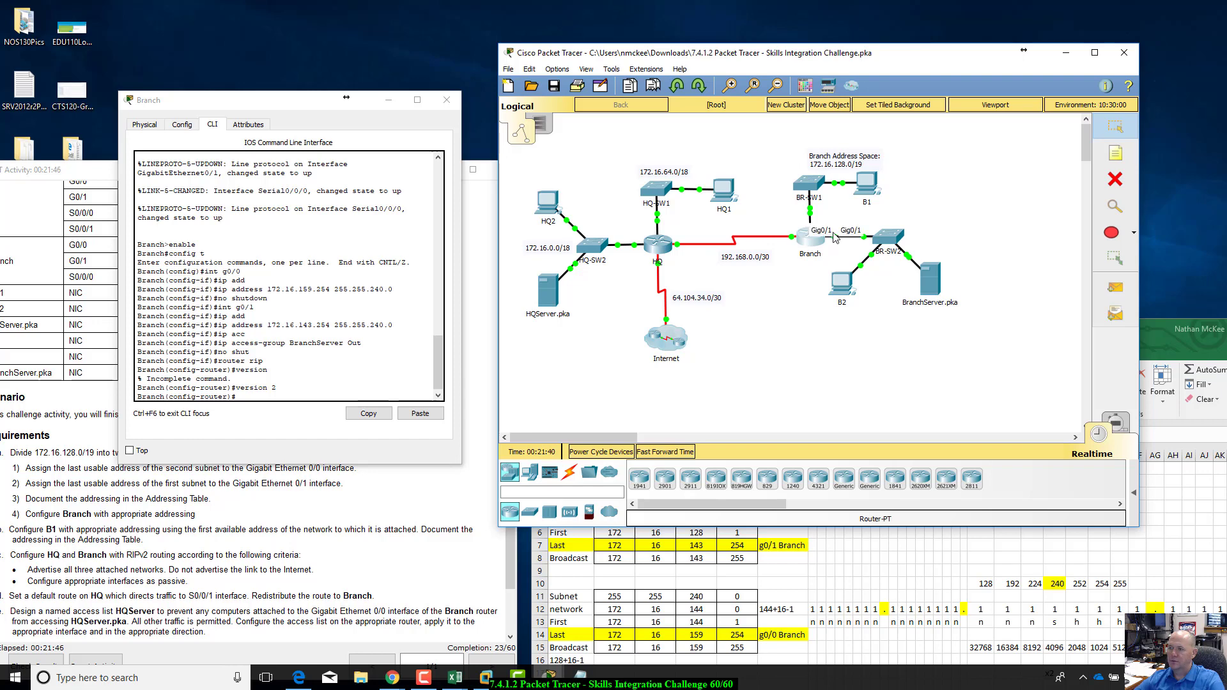
click(333, 396)
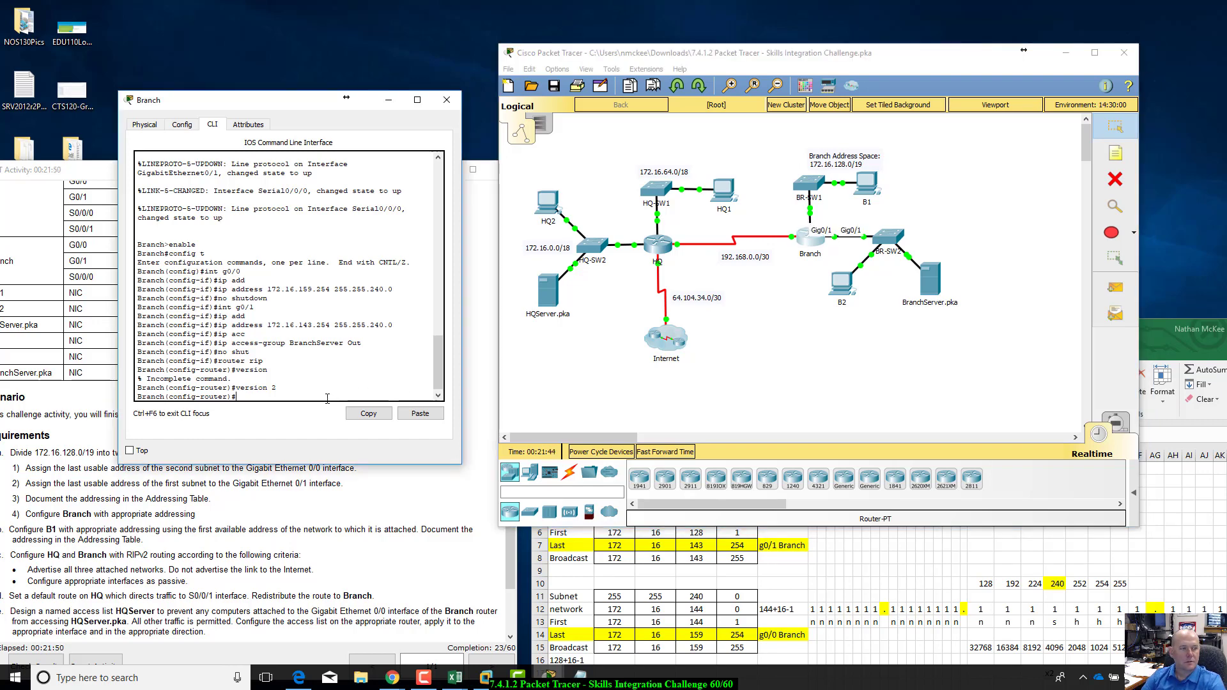
text(p)
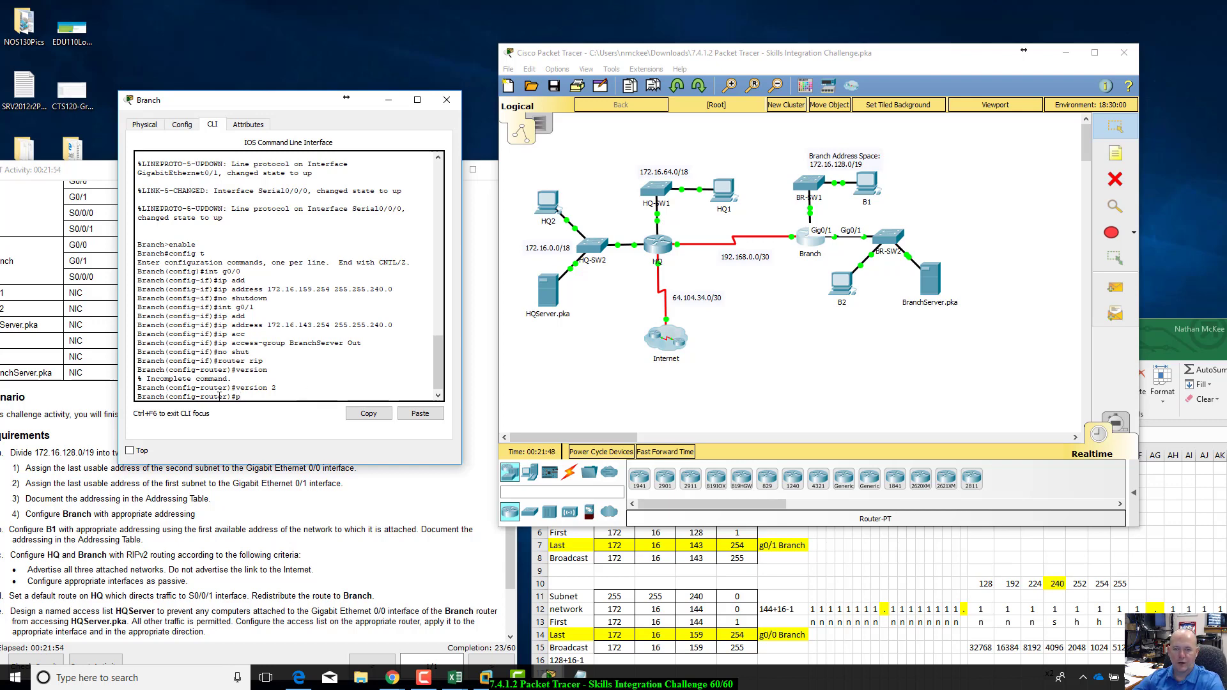
text(a)
key(Tab)
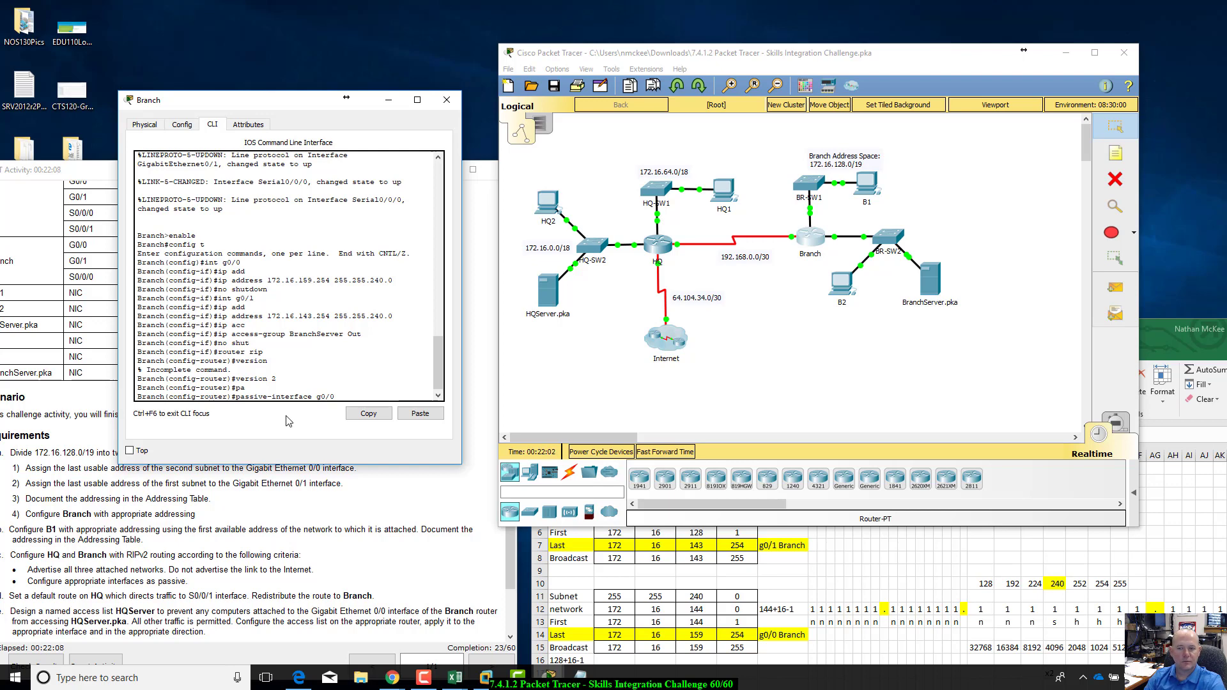
key(Return)
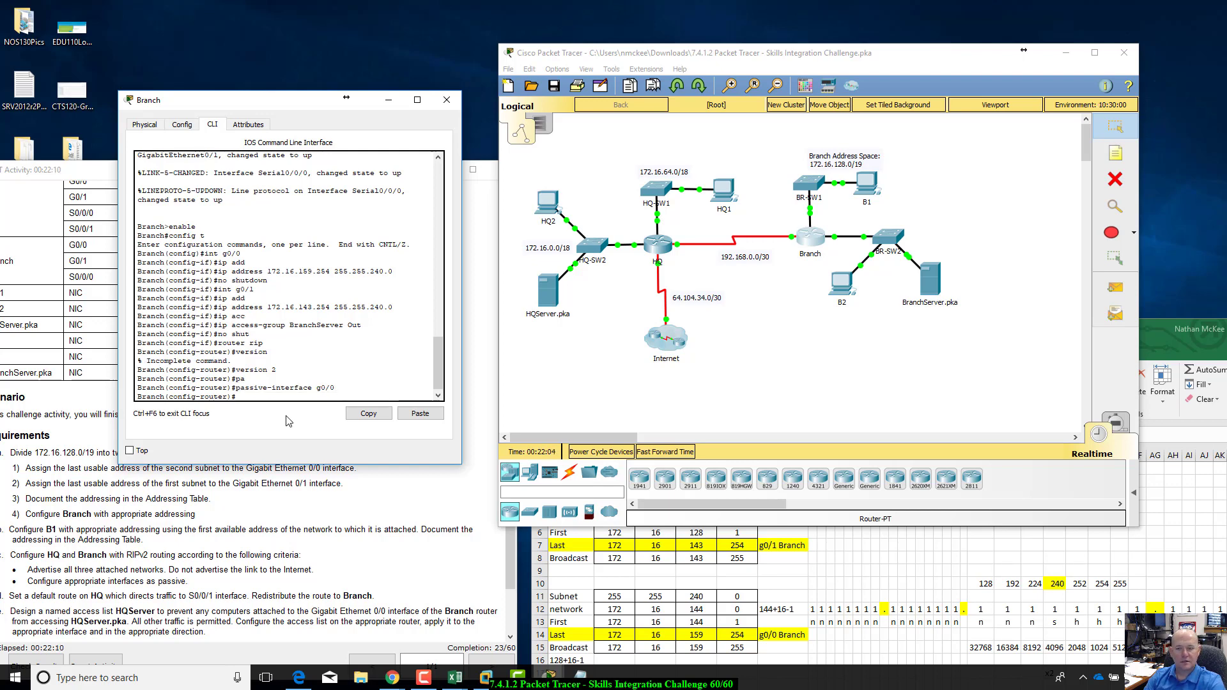
- Make interface g0/1 passive in Branch's RIP configuration
key(Up)
key(BackSpace)
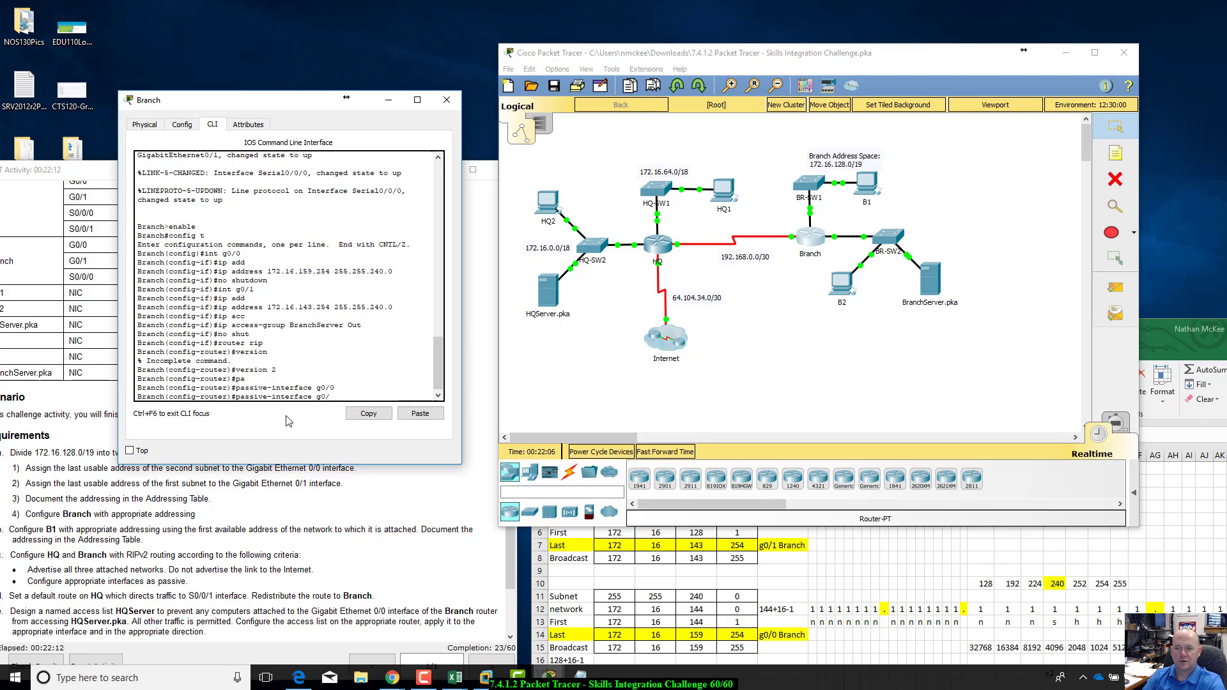
text(1)
key(Return)
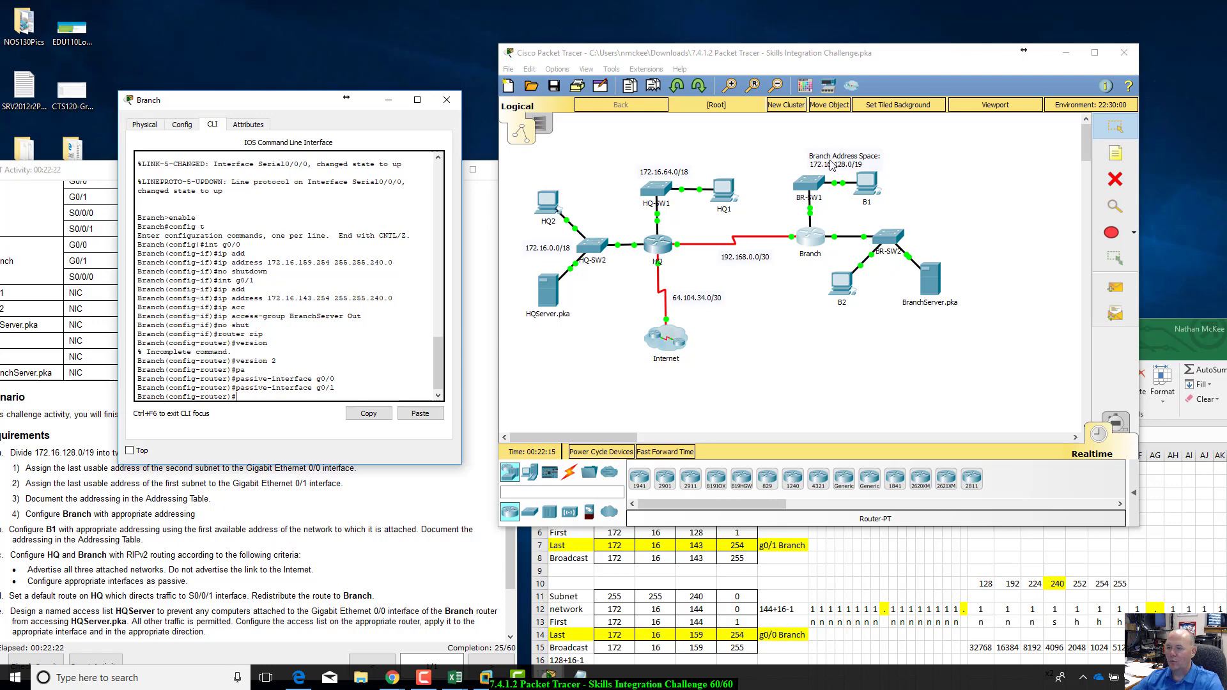
- Look up the network address of the g0/0 Branch subnet in the Excel subnetting sheet and compare it with the topology
click(1172, 345)
drag(1121, 323, 1165, 64)
click(792, 440)
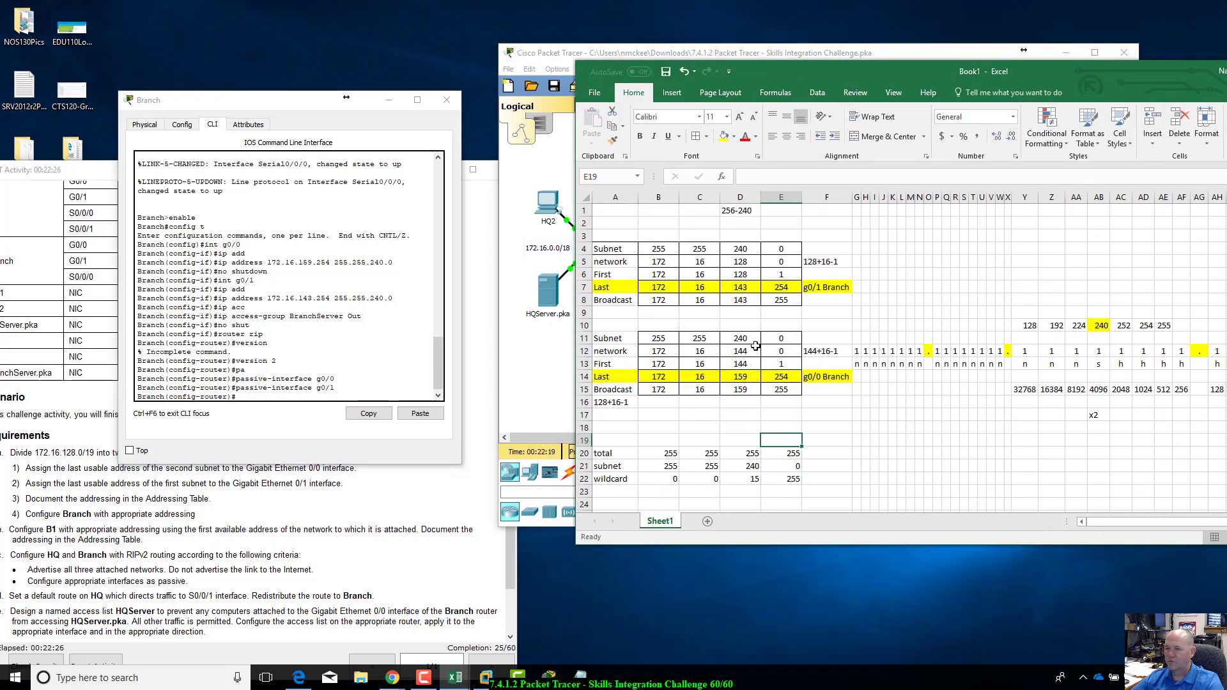
drag(753, 349, 703, 351)
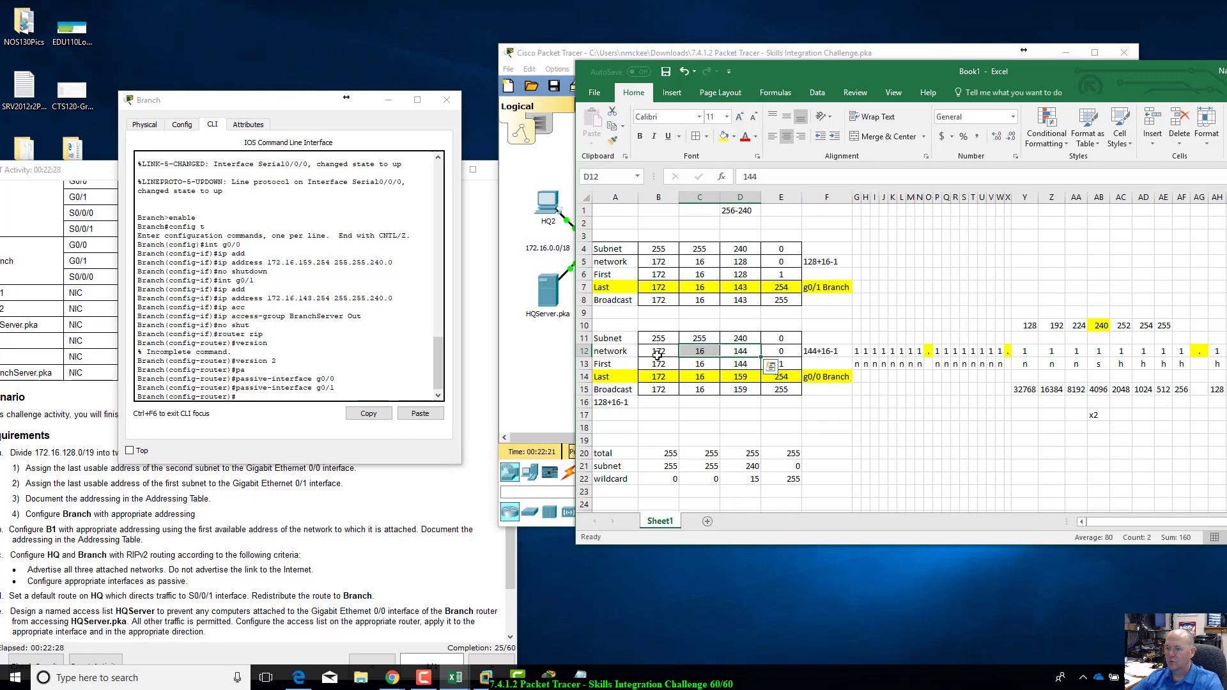
click(657, 357)
click(698, 353)
click(731, 349)
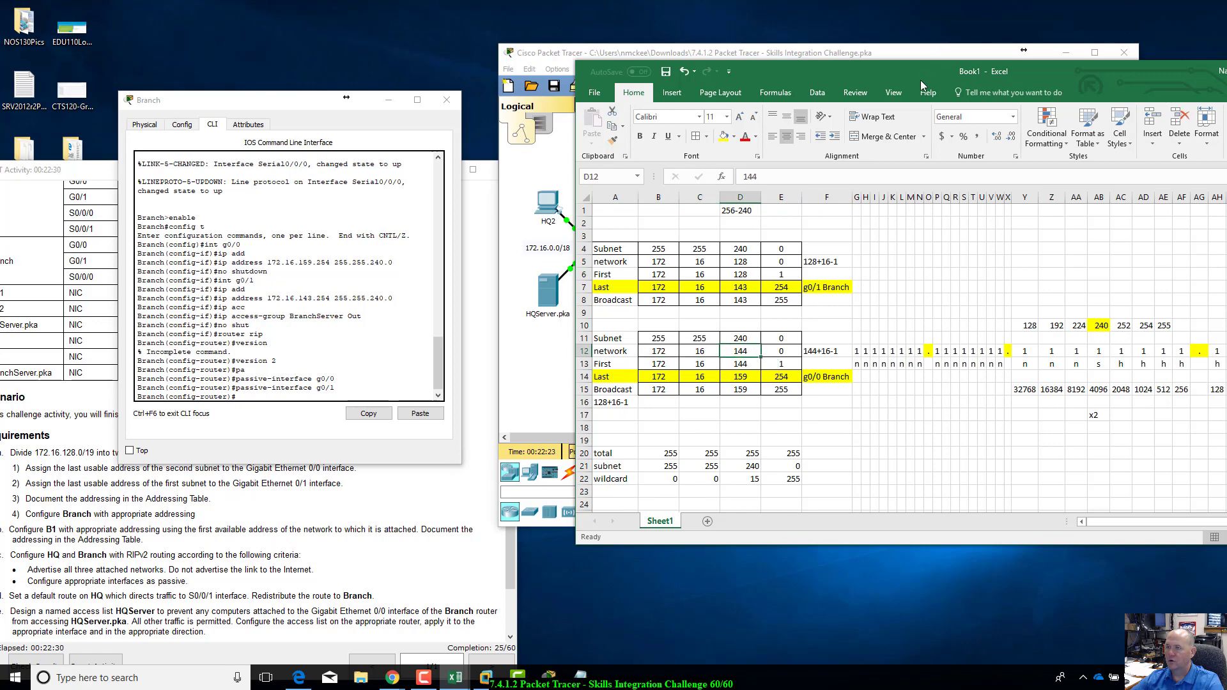
drag(925, 76, 921, 240)
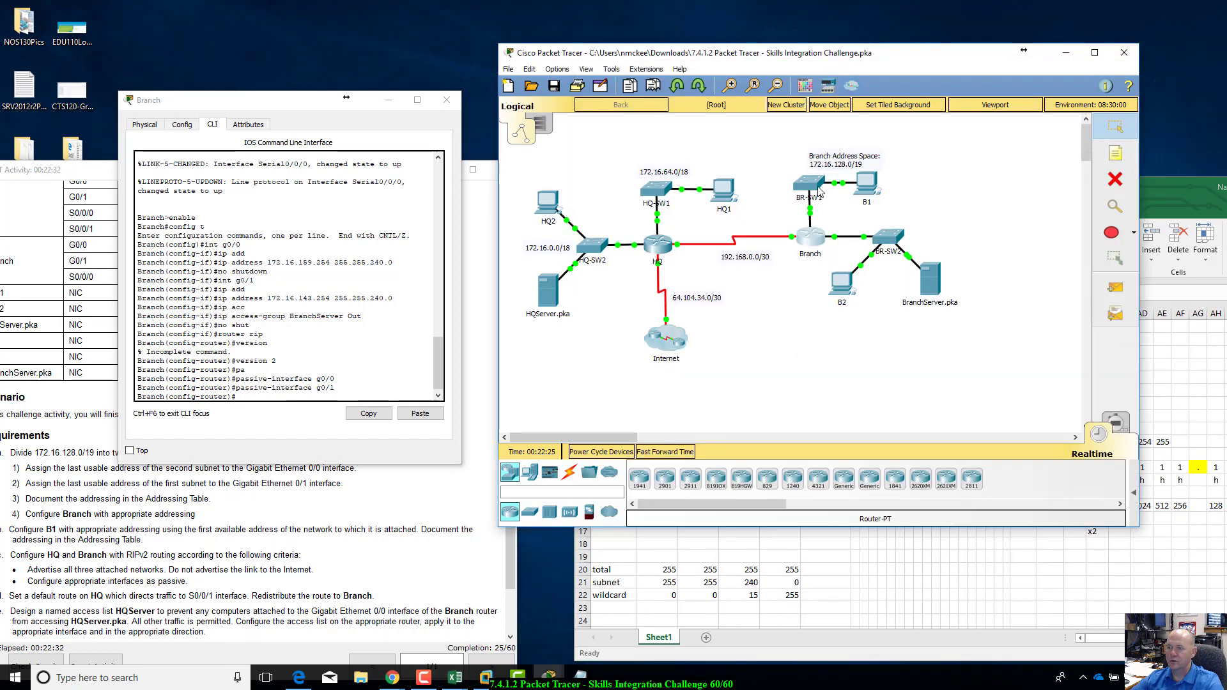
click(841, 69)
- Advertise network 172.16.128.0 in Branch's RIP configuration
click(286, 399)
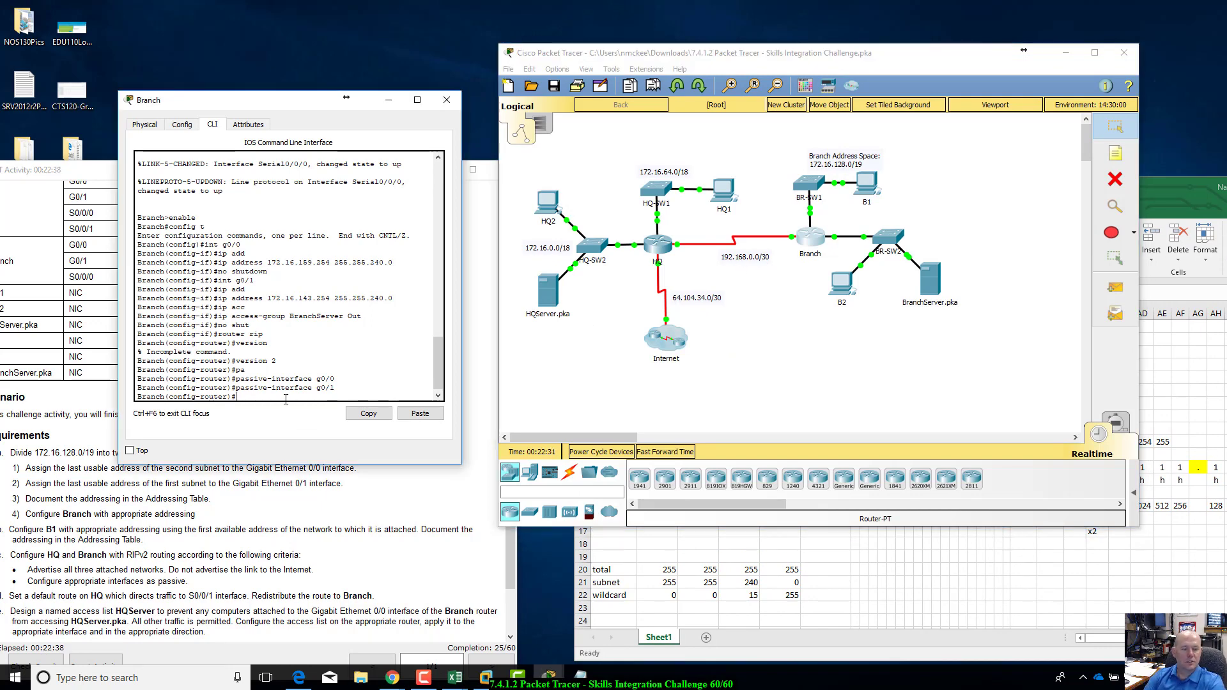
text(net)
key(Tab)
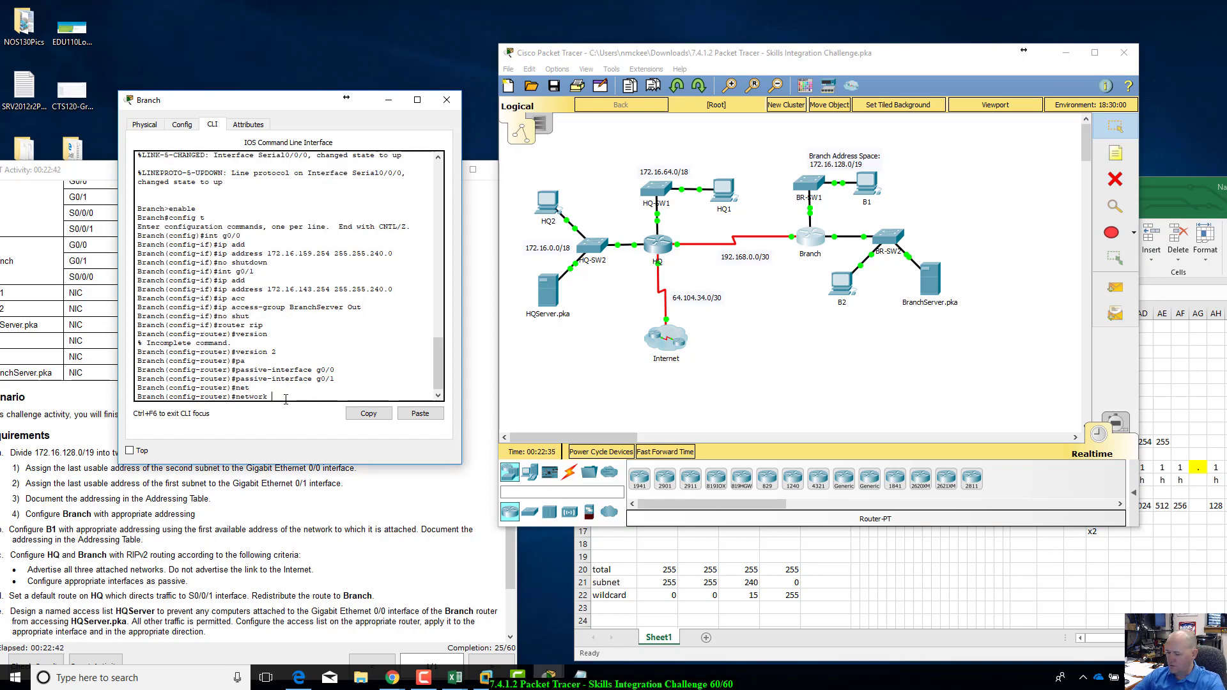
text(172)
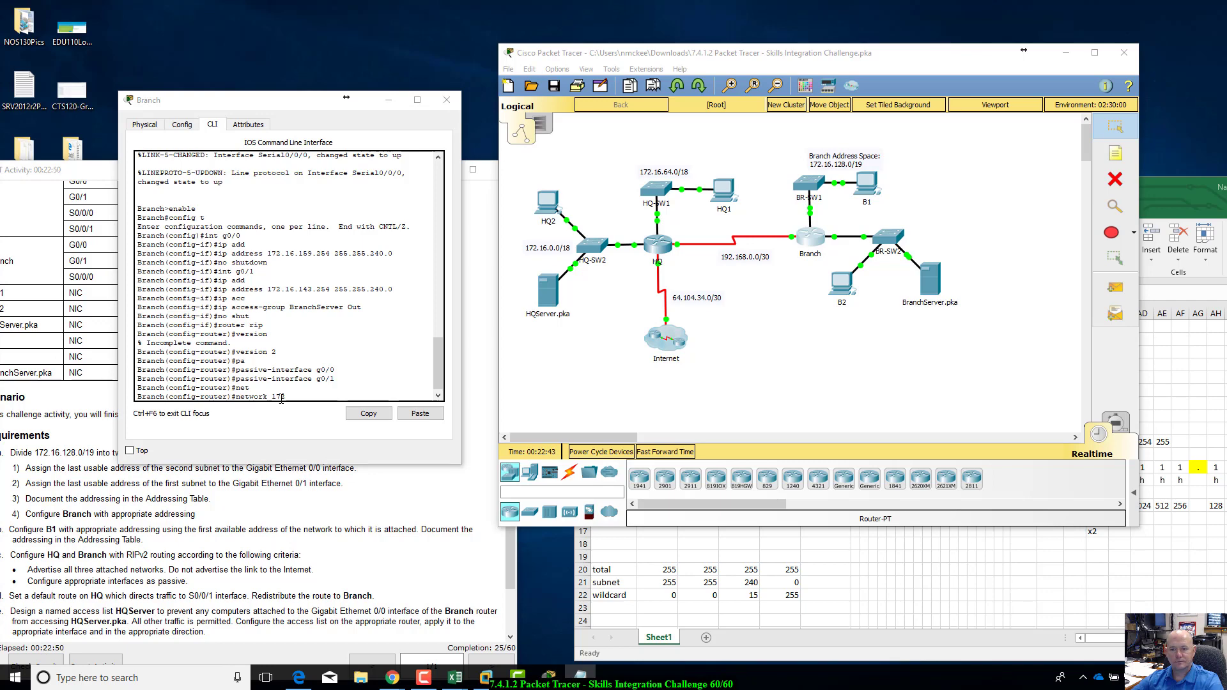
click(318, 394)
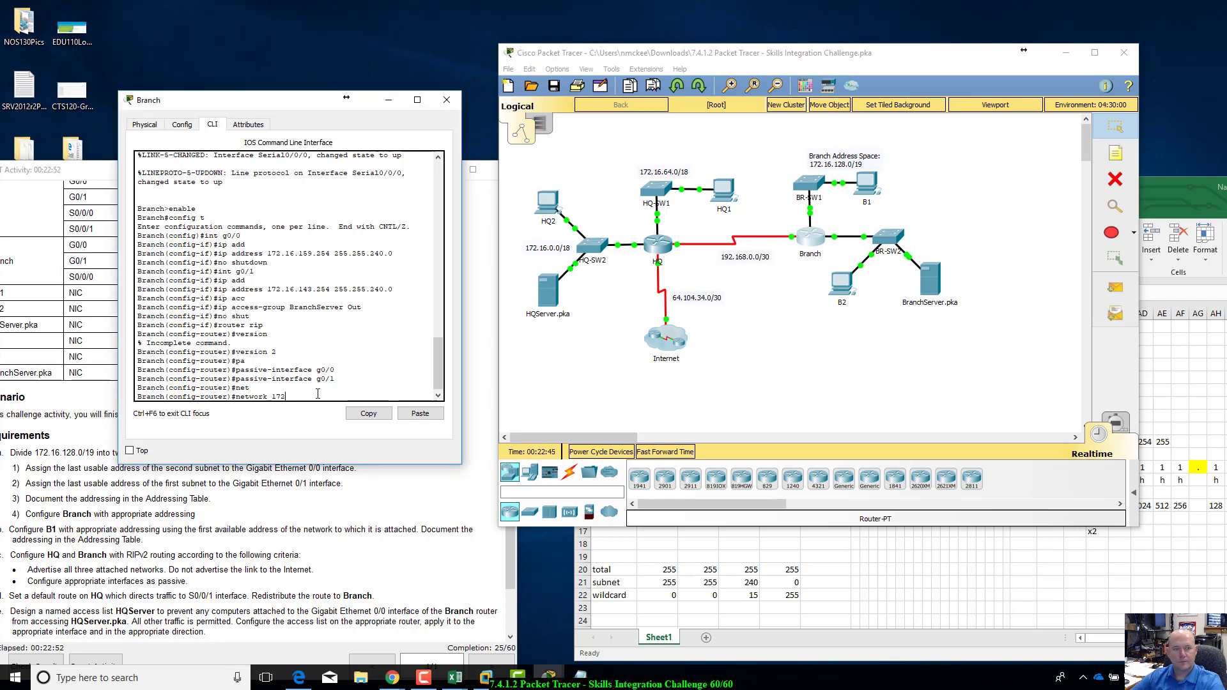
text(16.1)
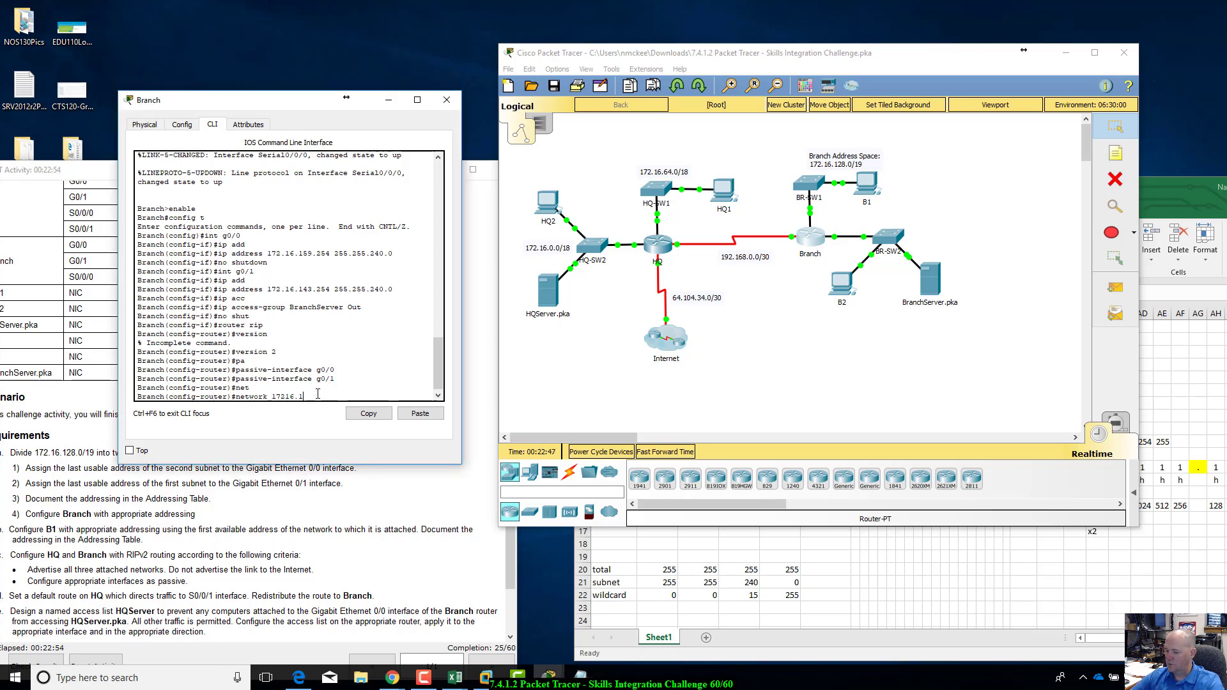
text(28)
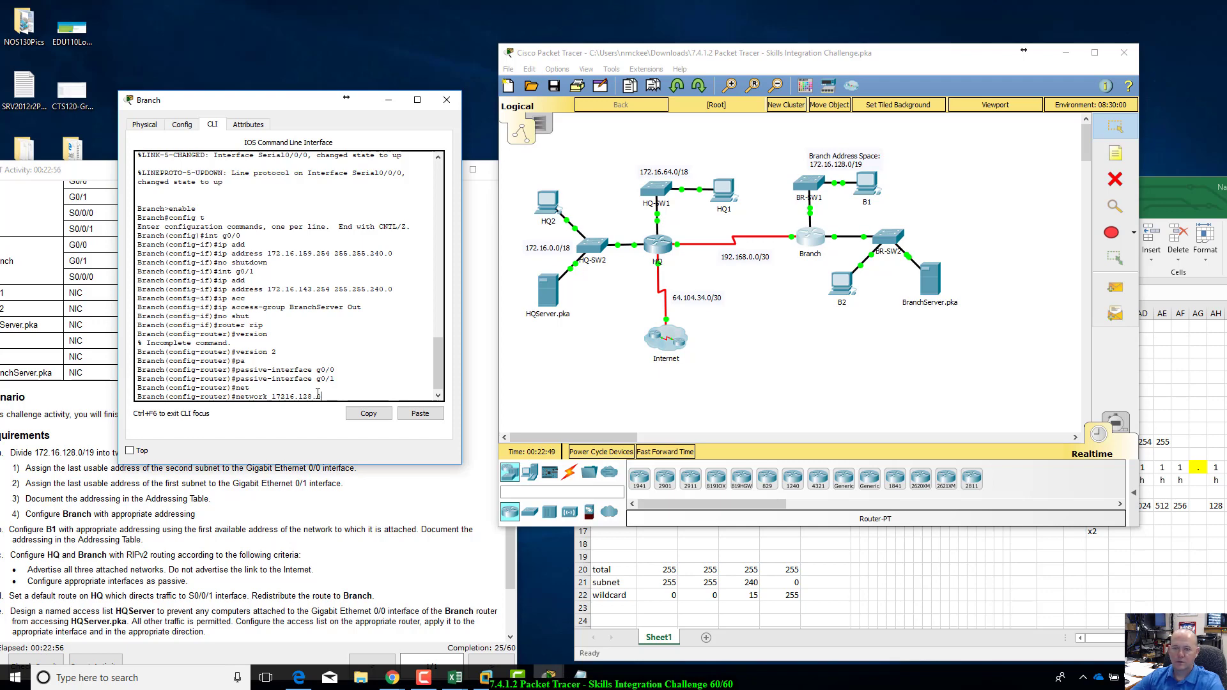
text(.)
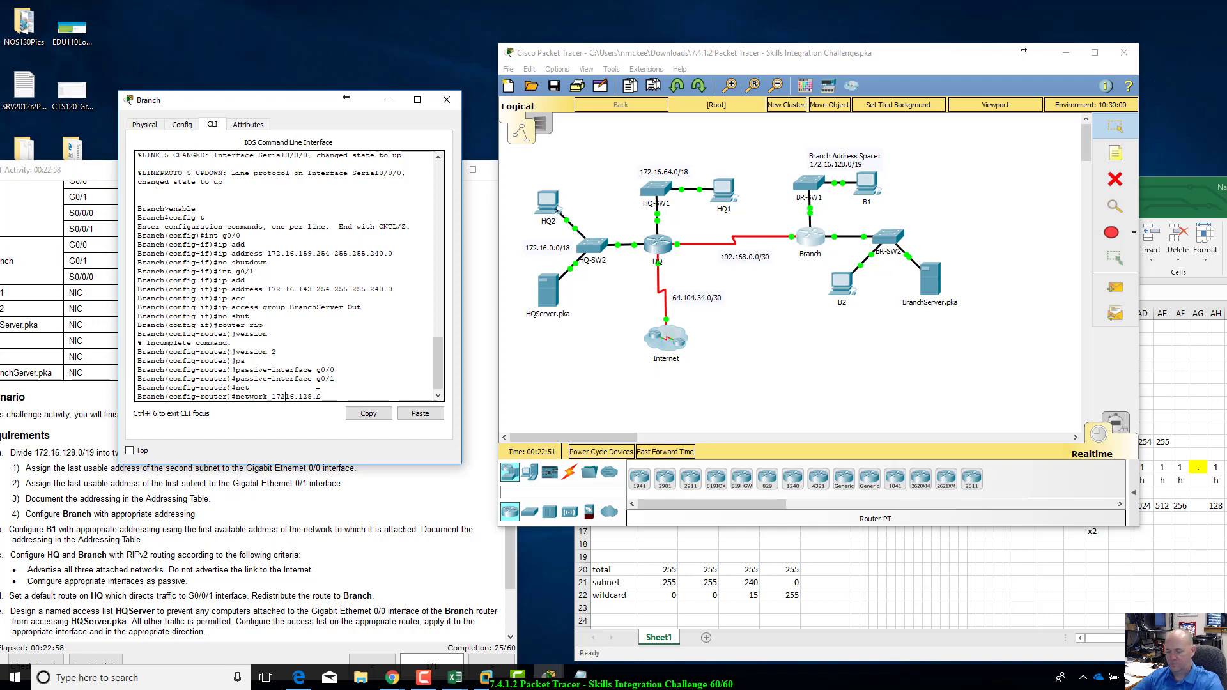
text(0)
key(Return)
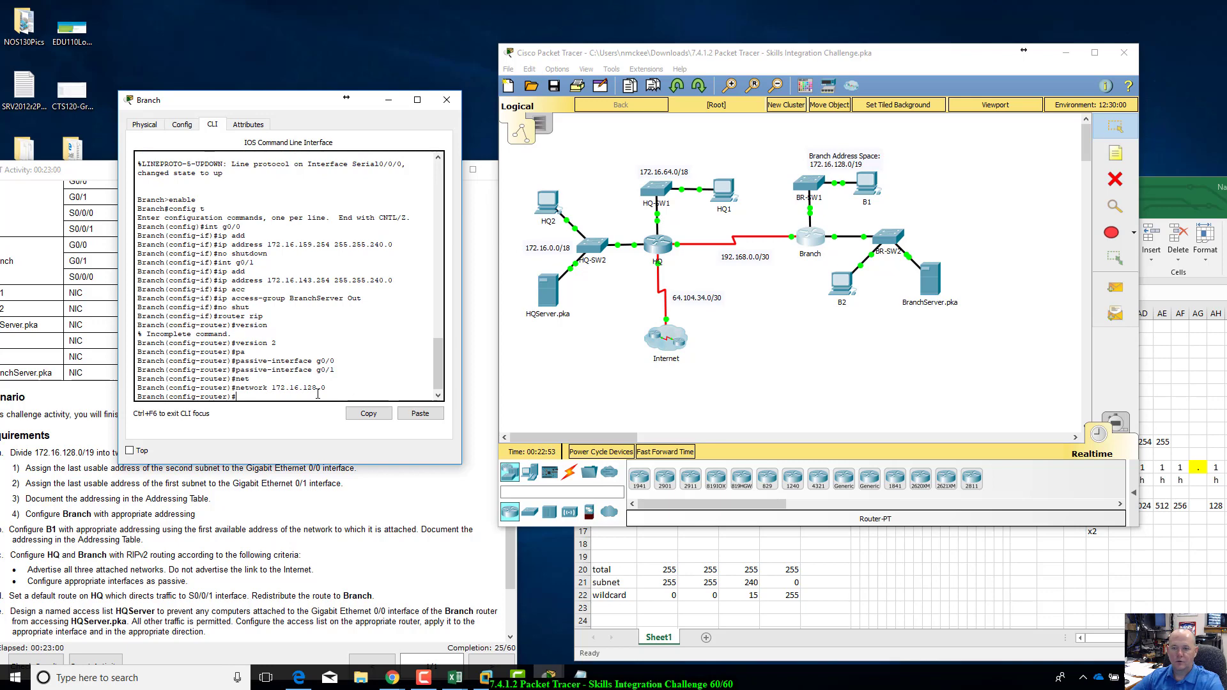
- Advertise network 172.16.144.0 in Branch's RIP configuration
key(Up)
key(BackSpace)
key(BackSpace)
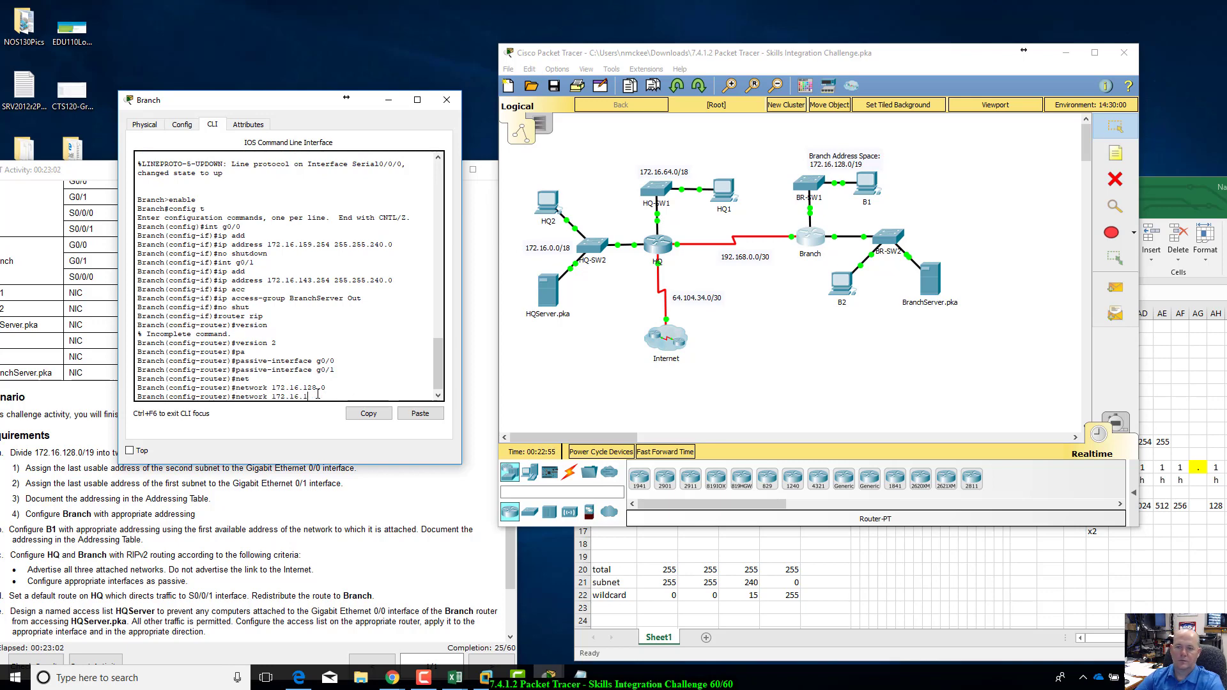
text(44)
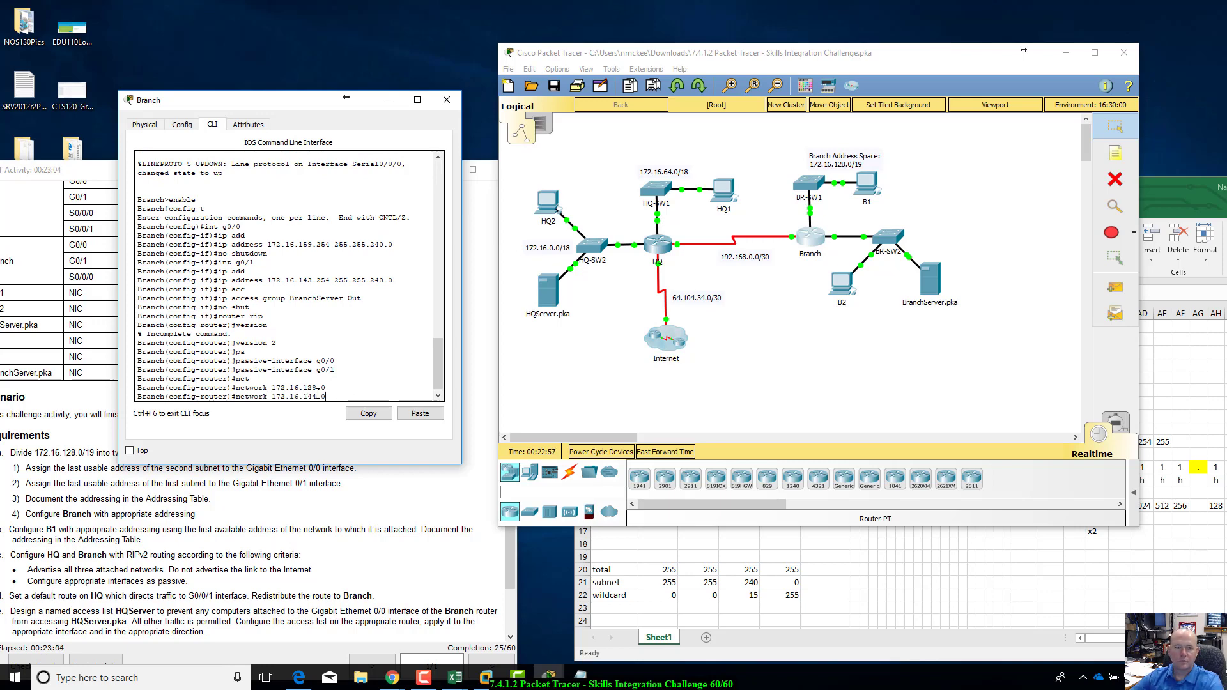
text(.0)
key(Return)
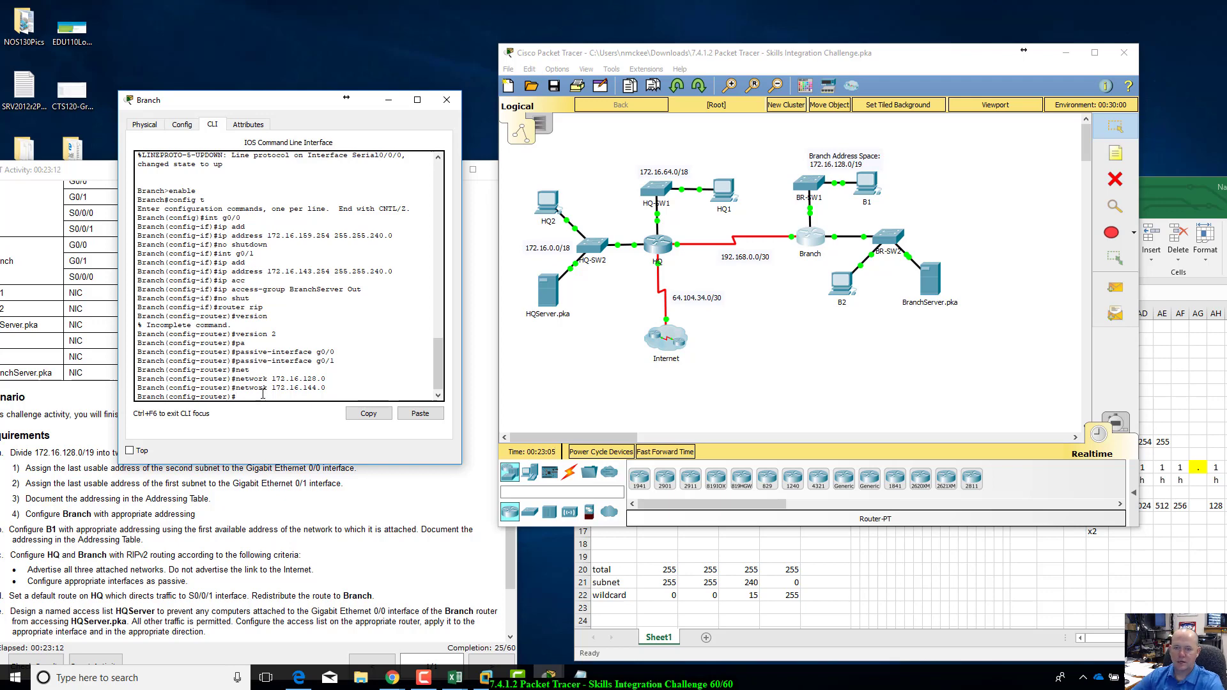
- Advertise the serial link network 192.168.0.0 in Branch's RIP configuration
text(network 1)
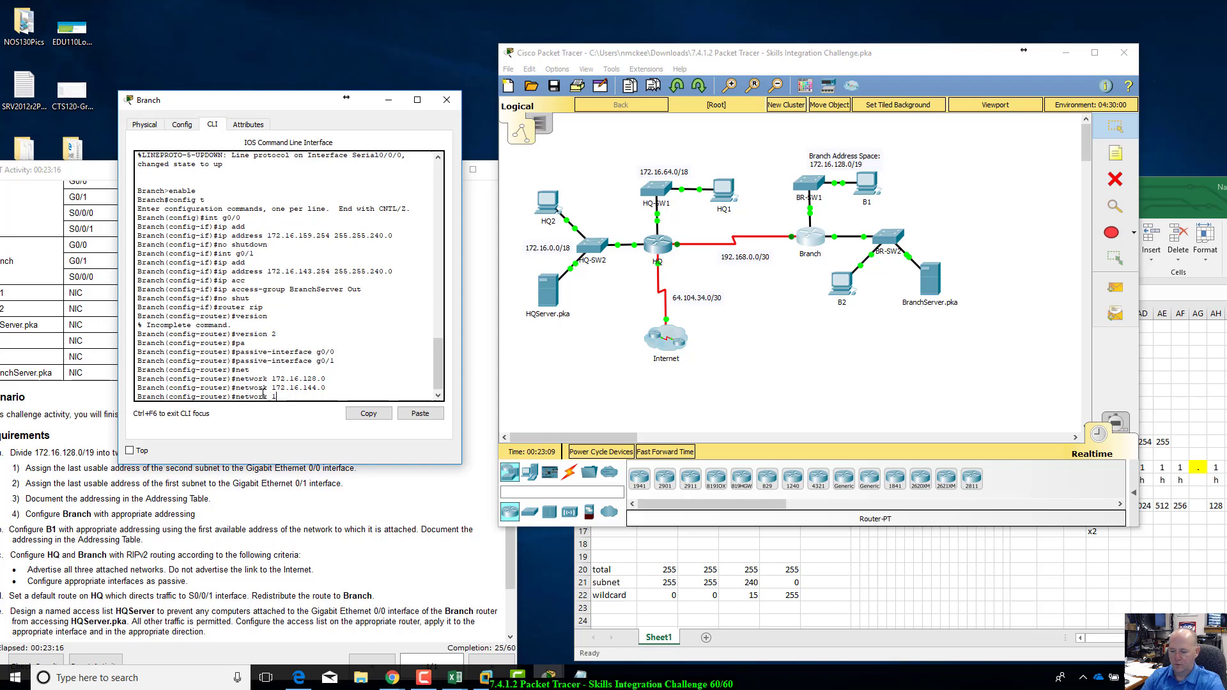
text(7292.1)
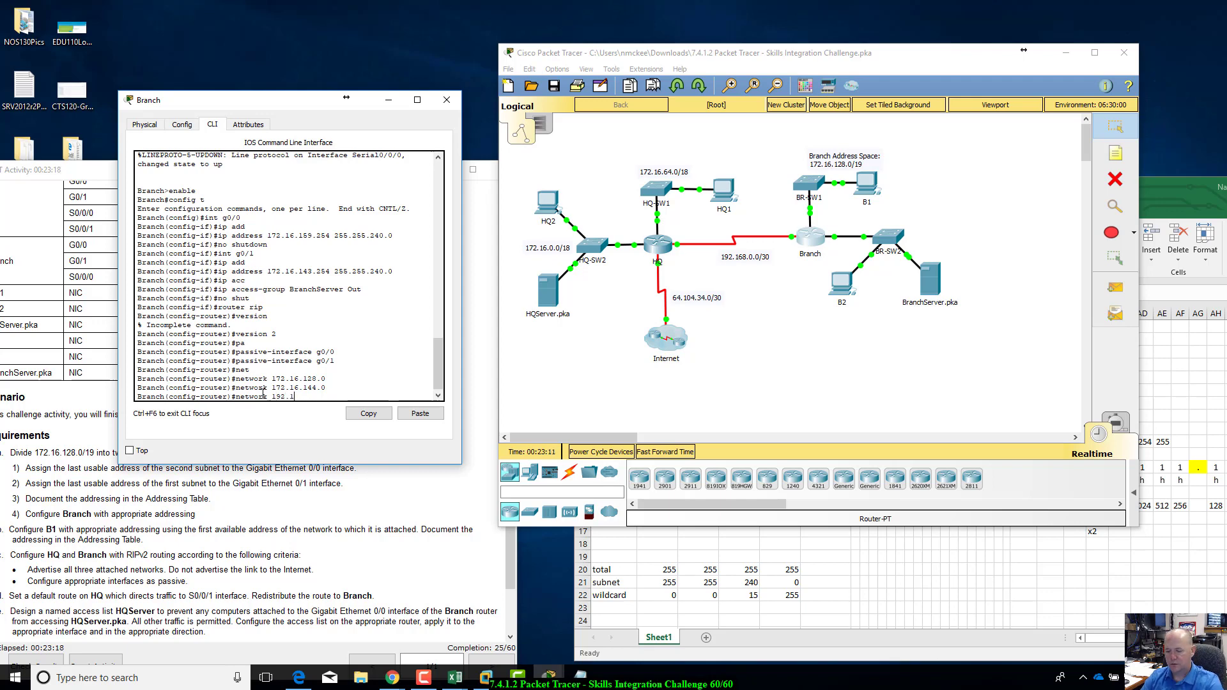
text(68.0.0)
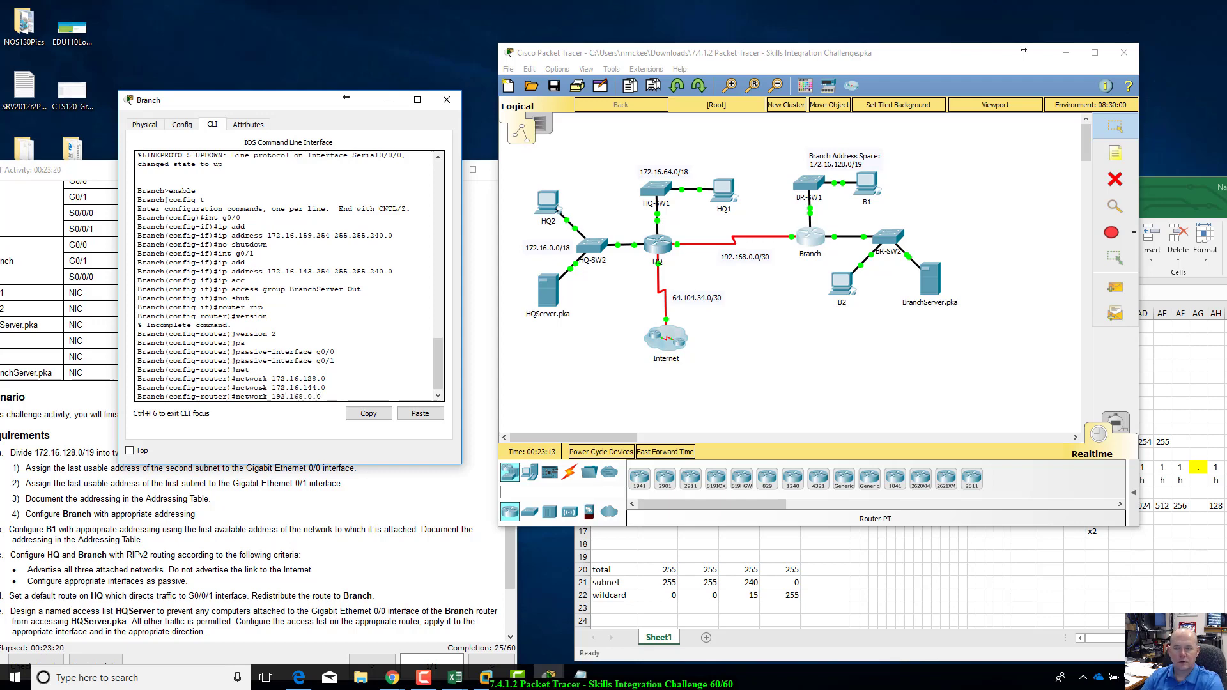
key(Return)
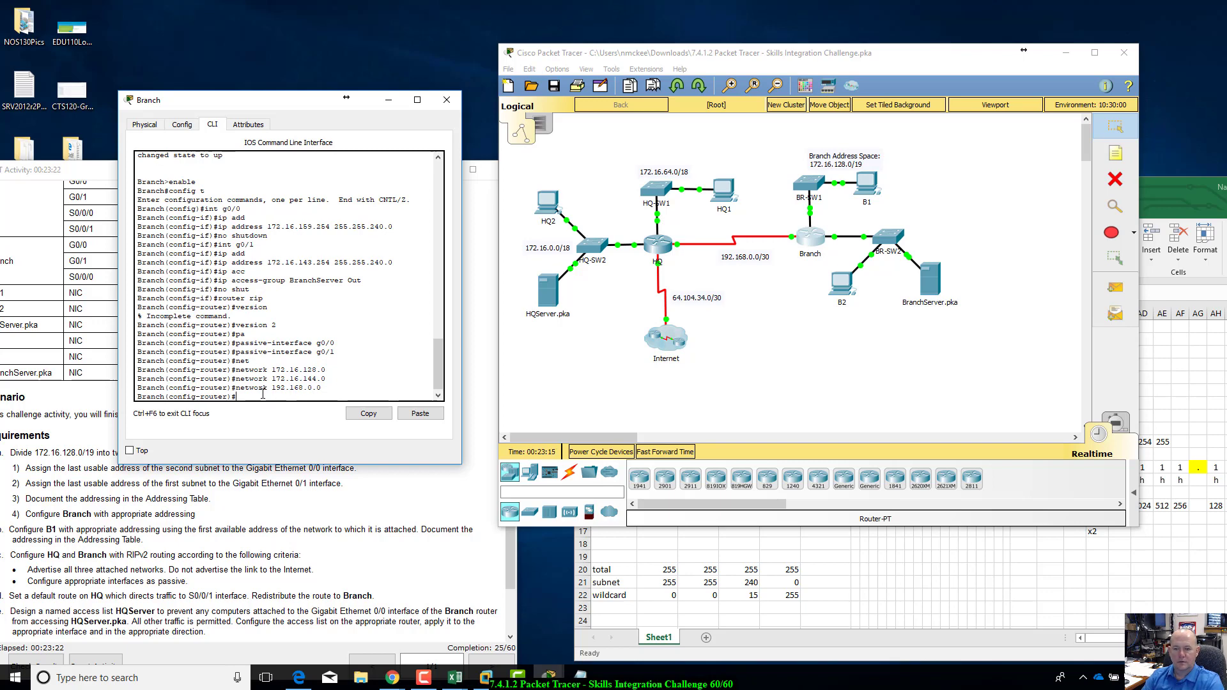
- Disable RIP route summarization on Branch with no auto-summary and exit to global configuration mode
text(no auto-)
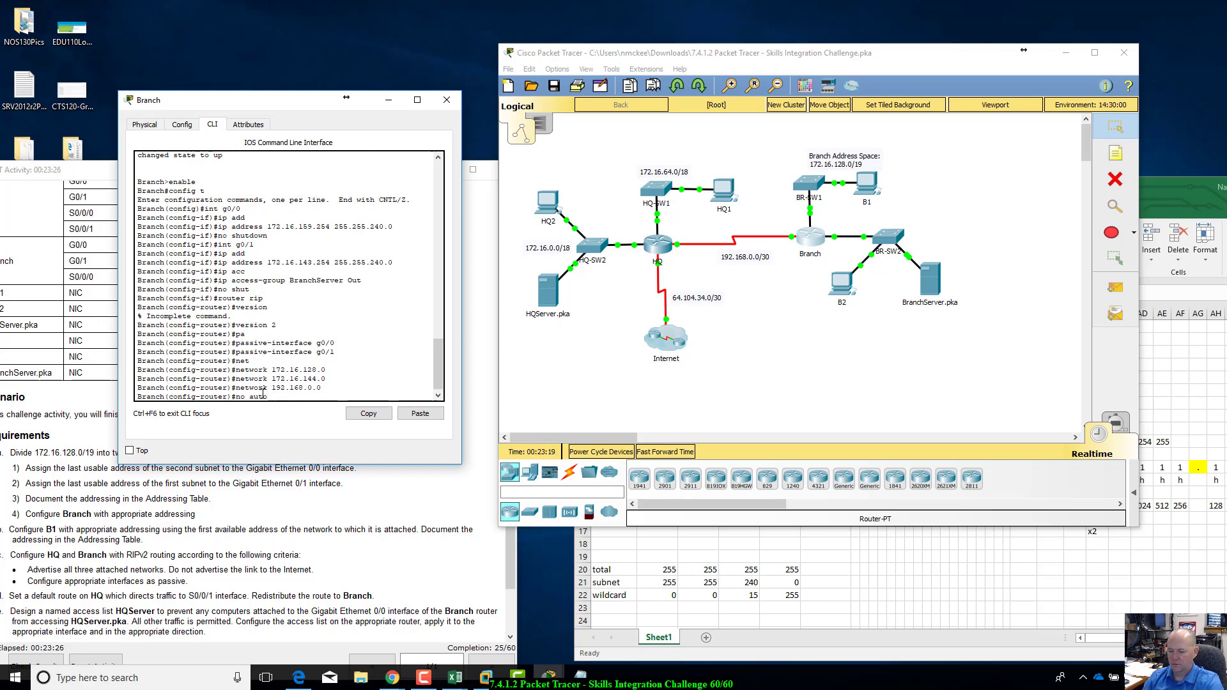
text(summ)
key(Tab)
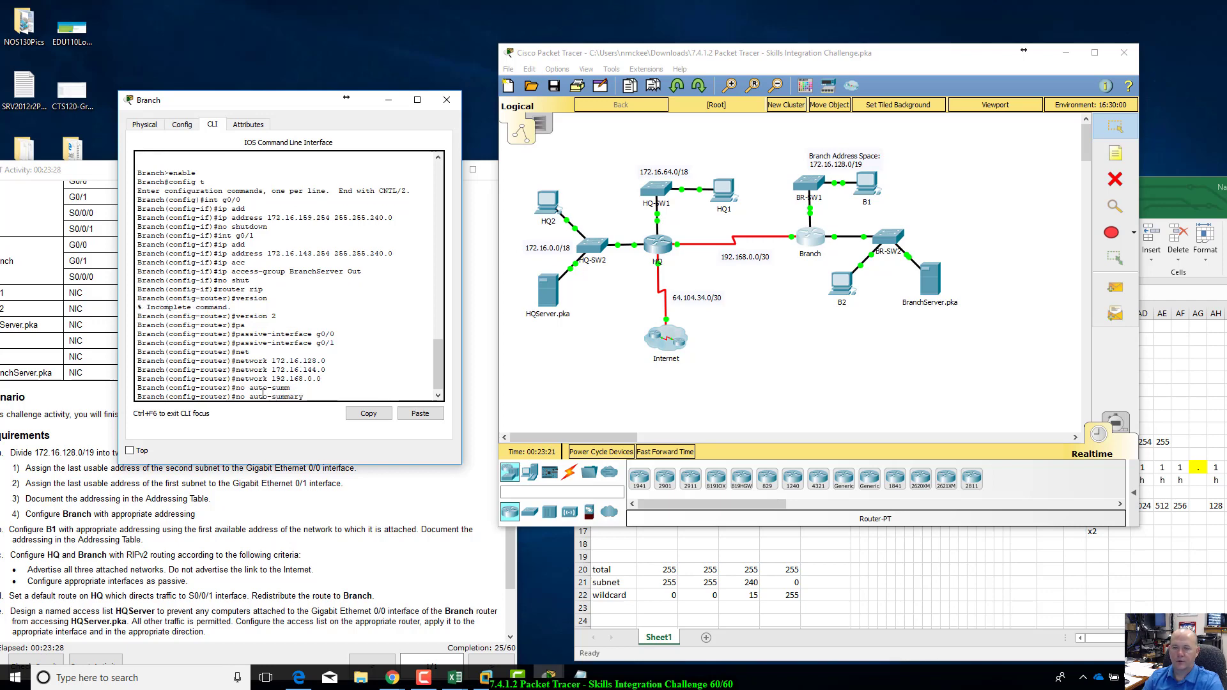
key(Return)
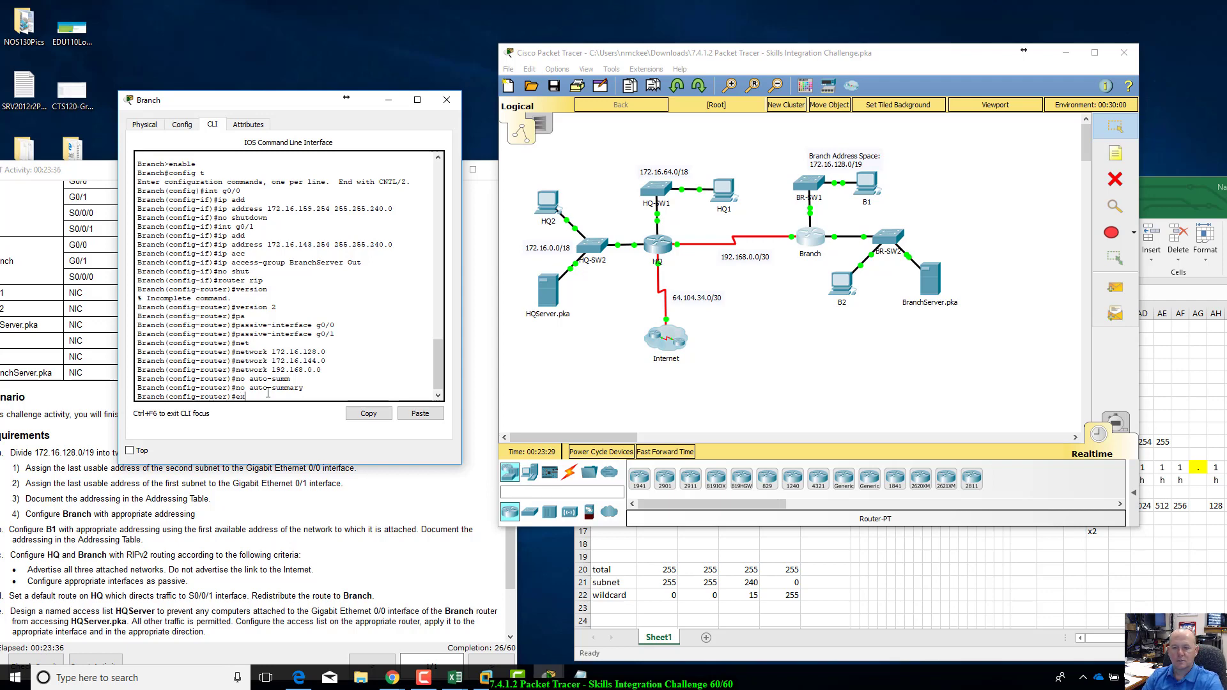
key(Return)
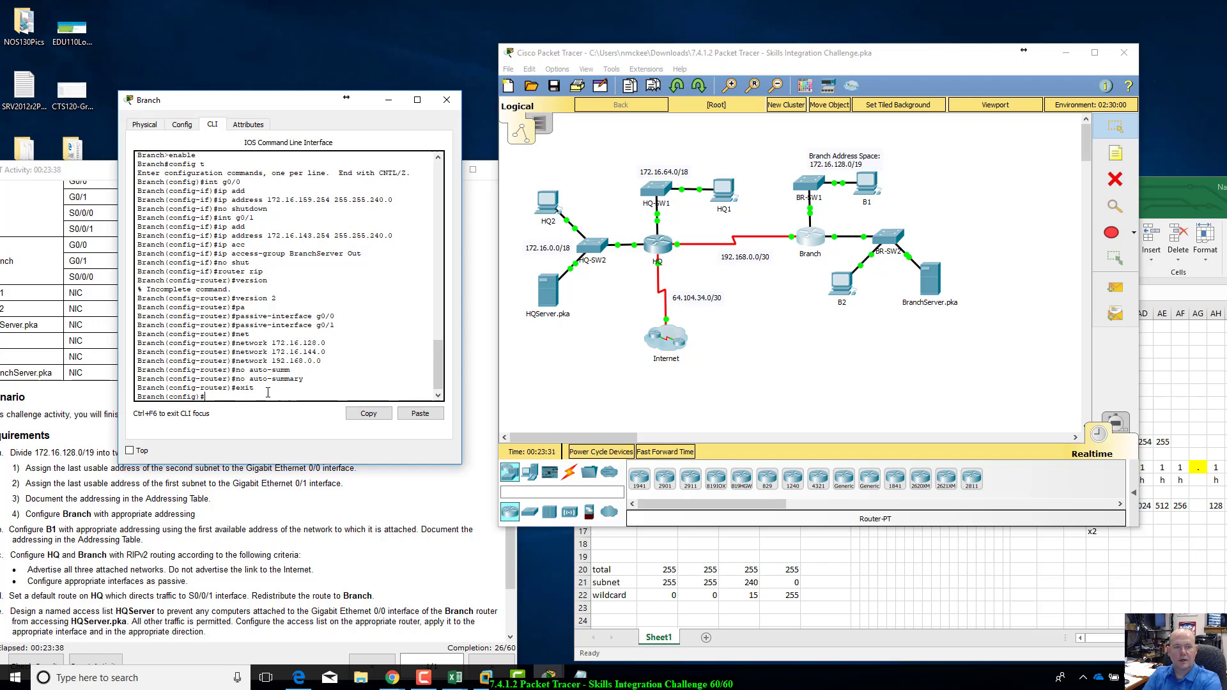
- Create the standard named access list BranchServer on Branch and enter its configuration mode
text(ip)
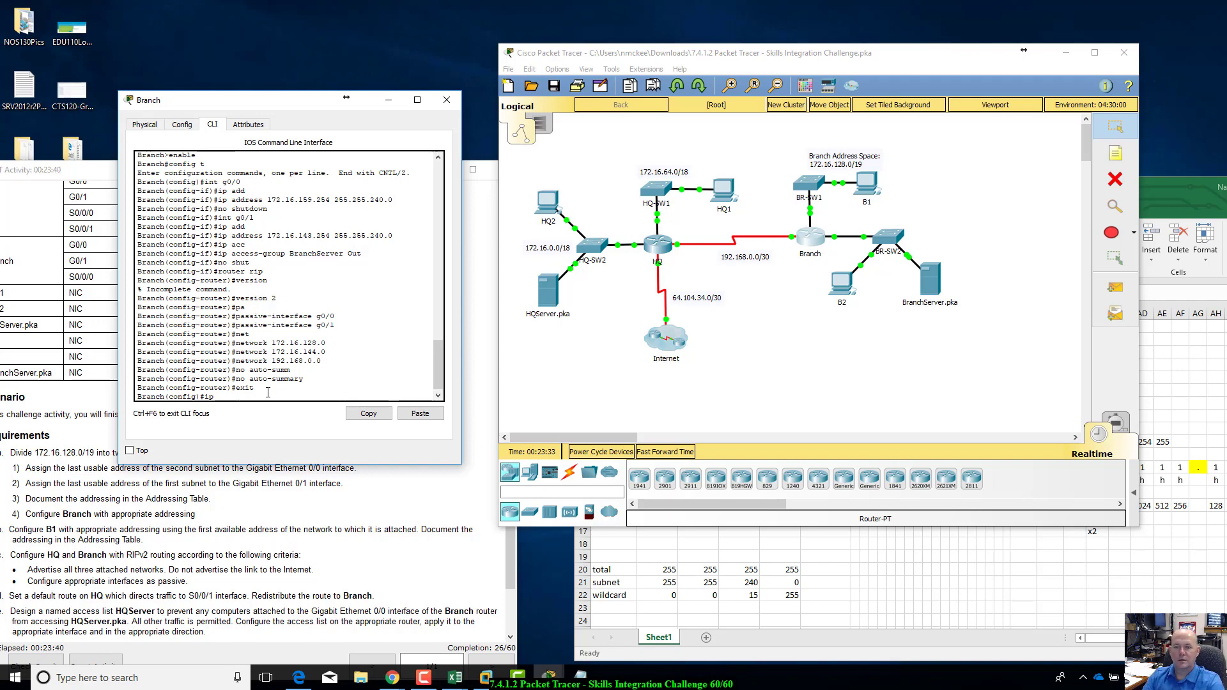
text( acc)
key(Tab)
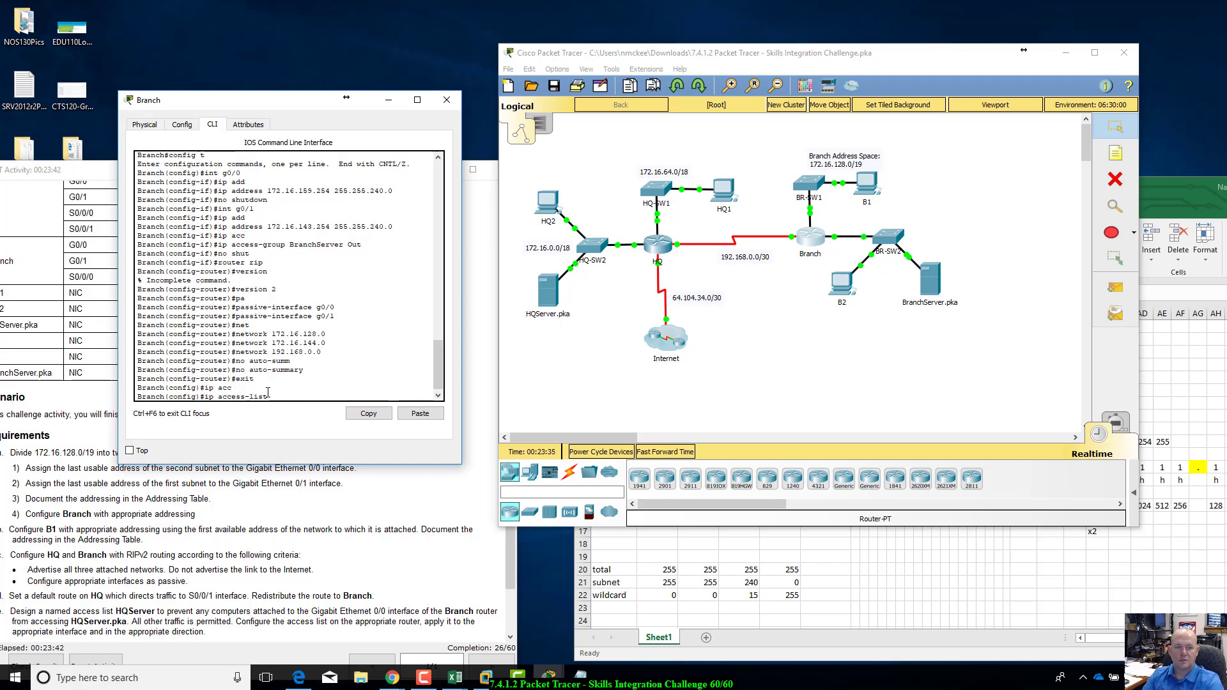
text(standard Bra)
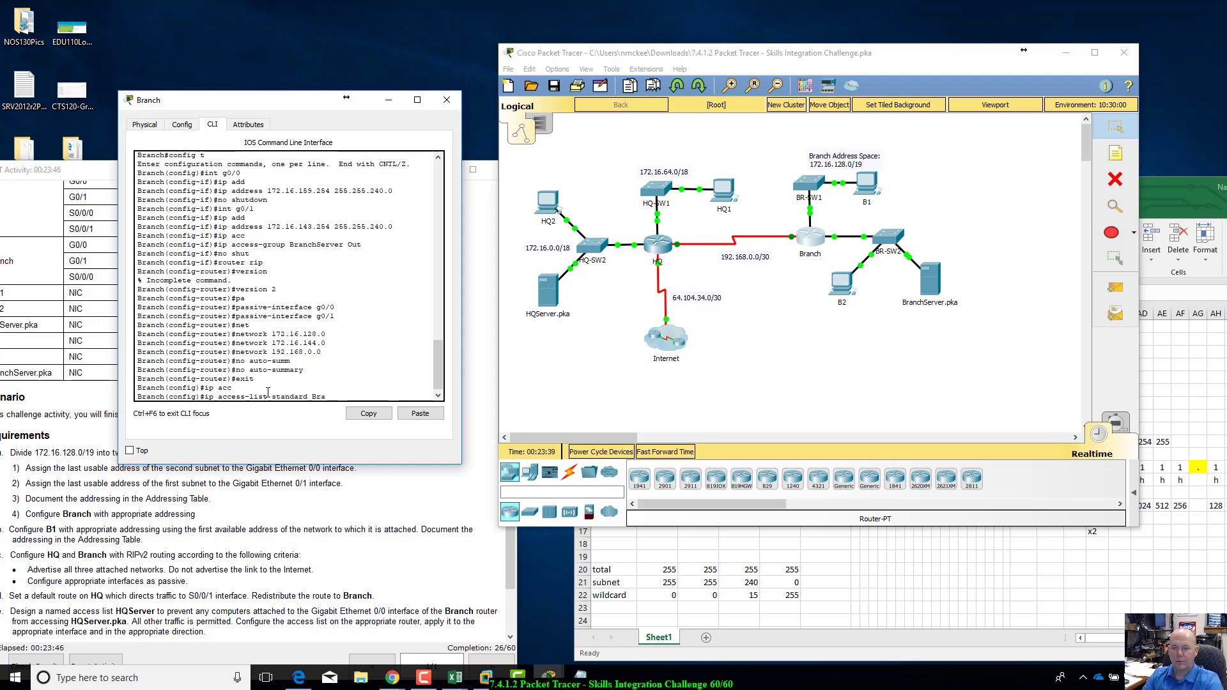
text(nchServer)
key(Return)
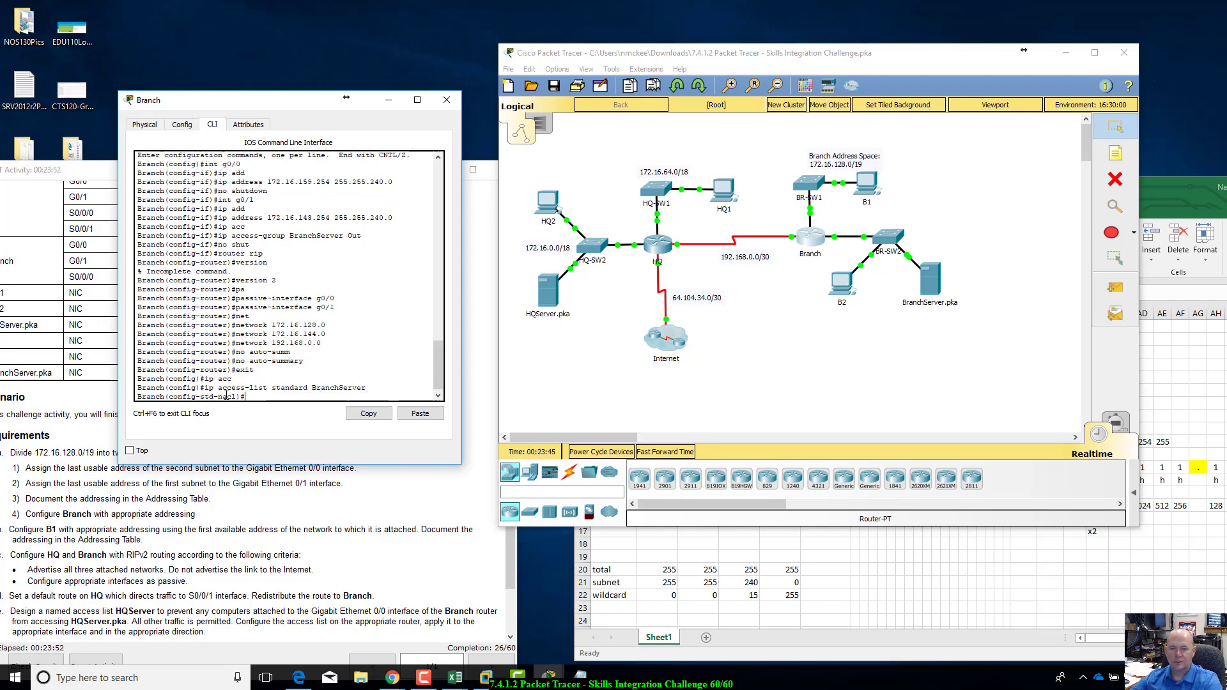
- Write a BranchServer rule denying source network 172.16.64.0 with wildcard mask 0.0.63.255
double_click(240, 397)
drag(236, 396, 201, 397)
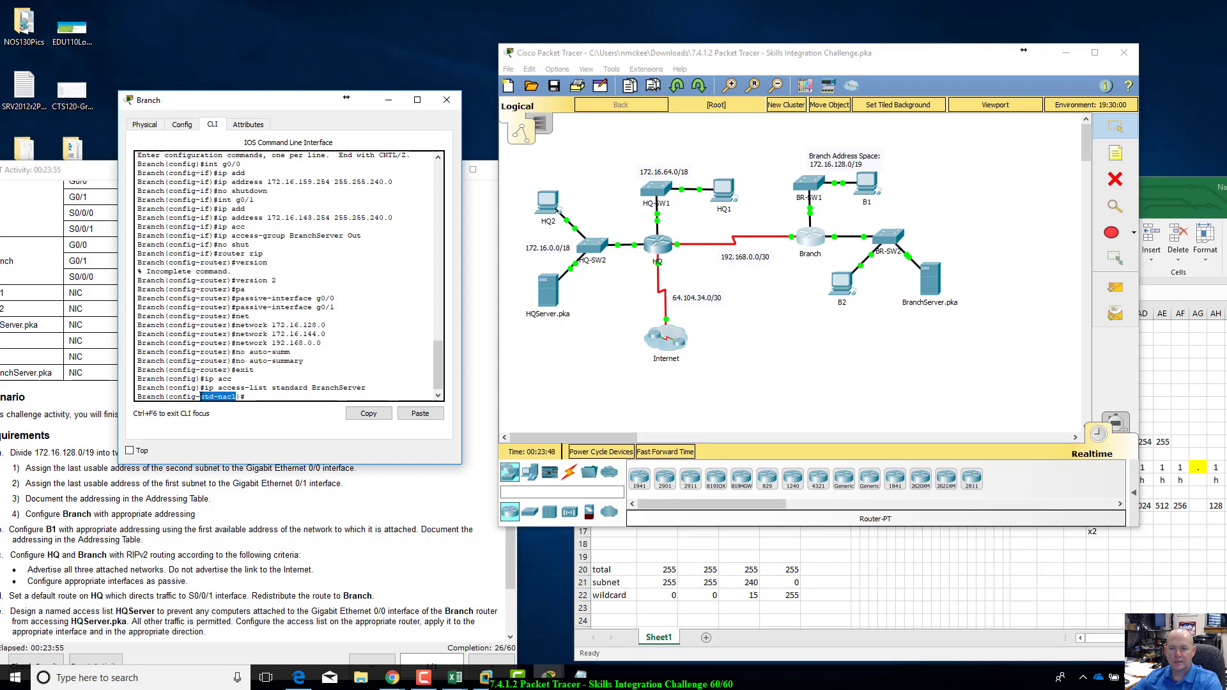
click(249, 395)
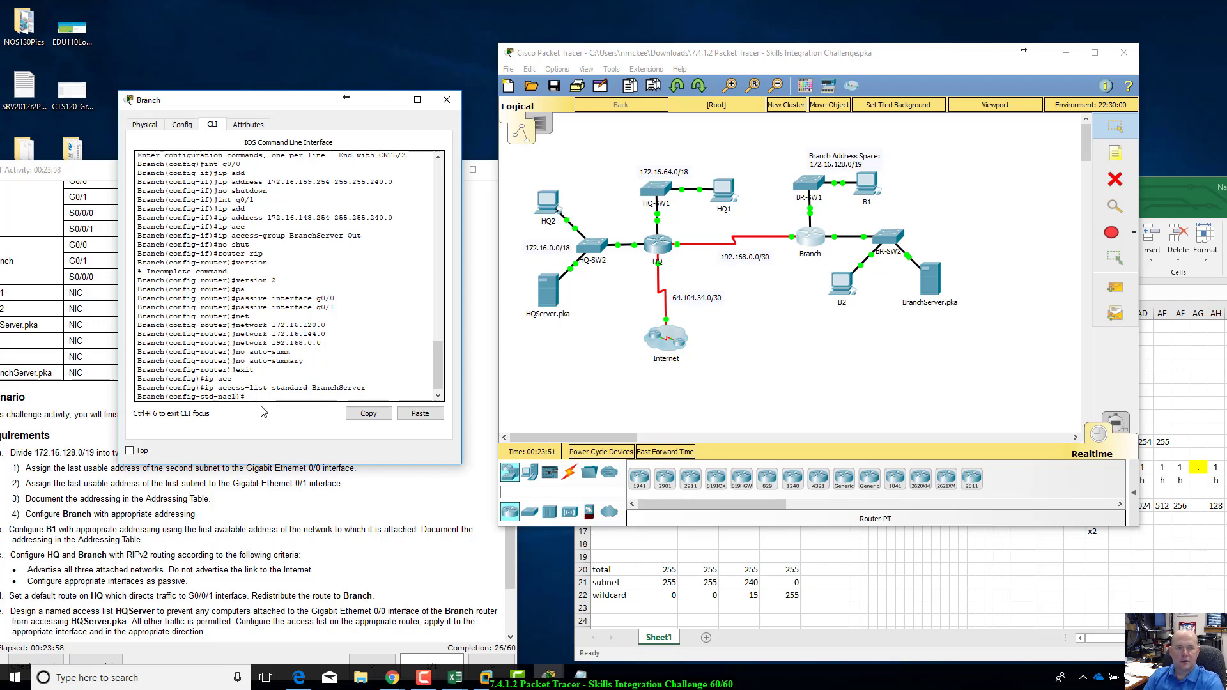
text(deny)
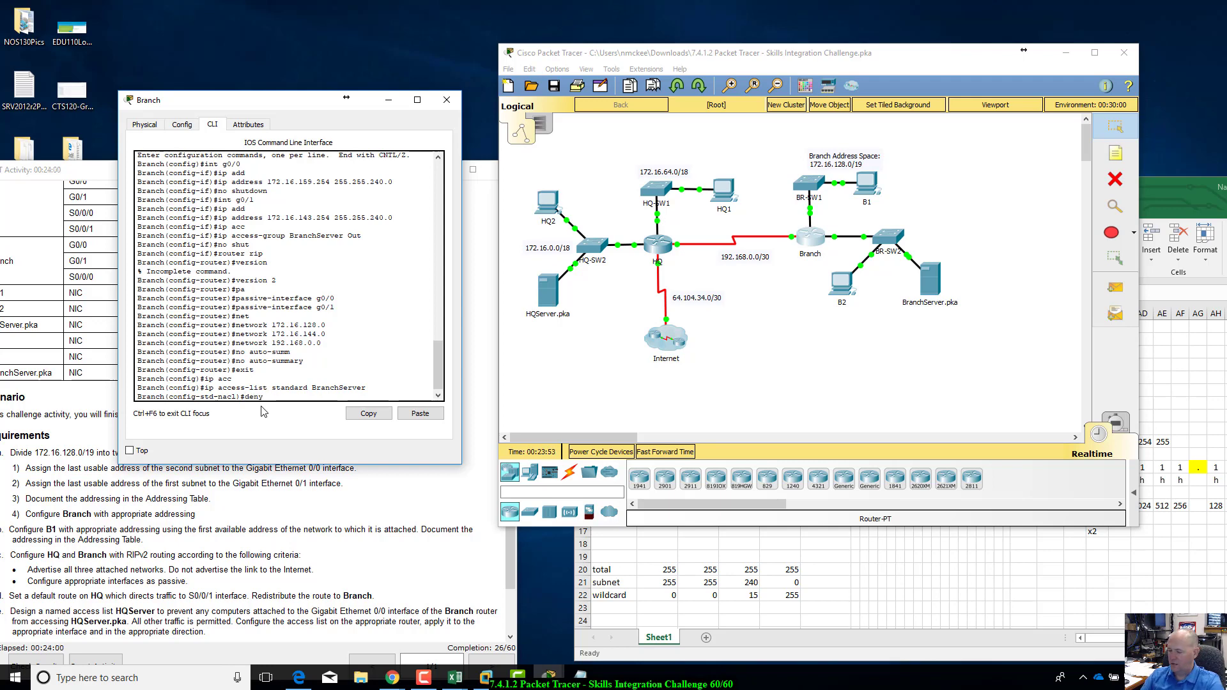
text( 172.16)
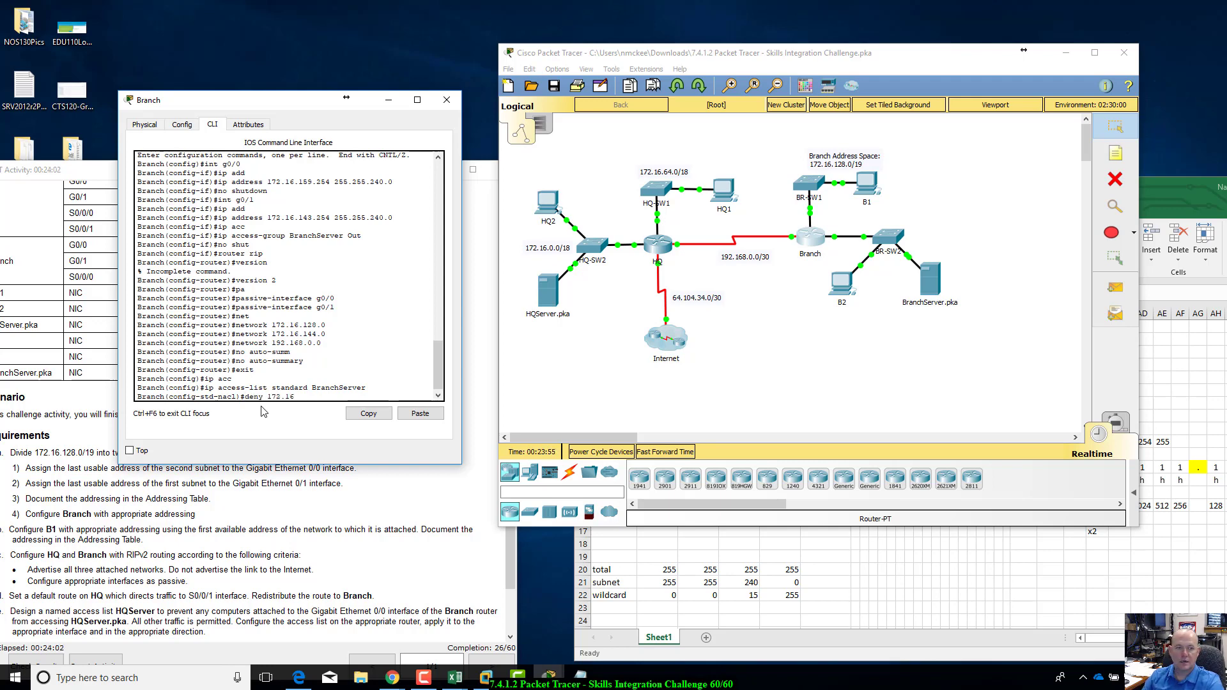
text(.64)
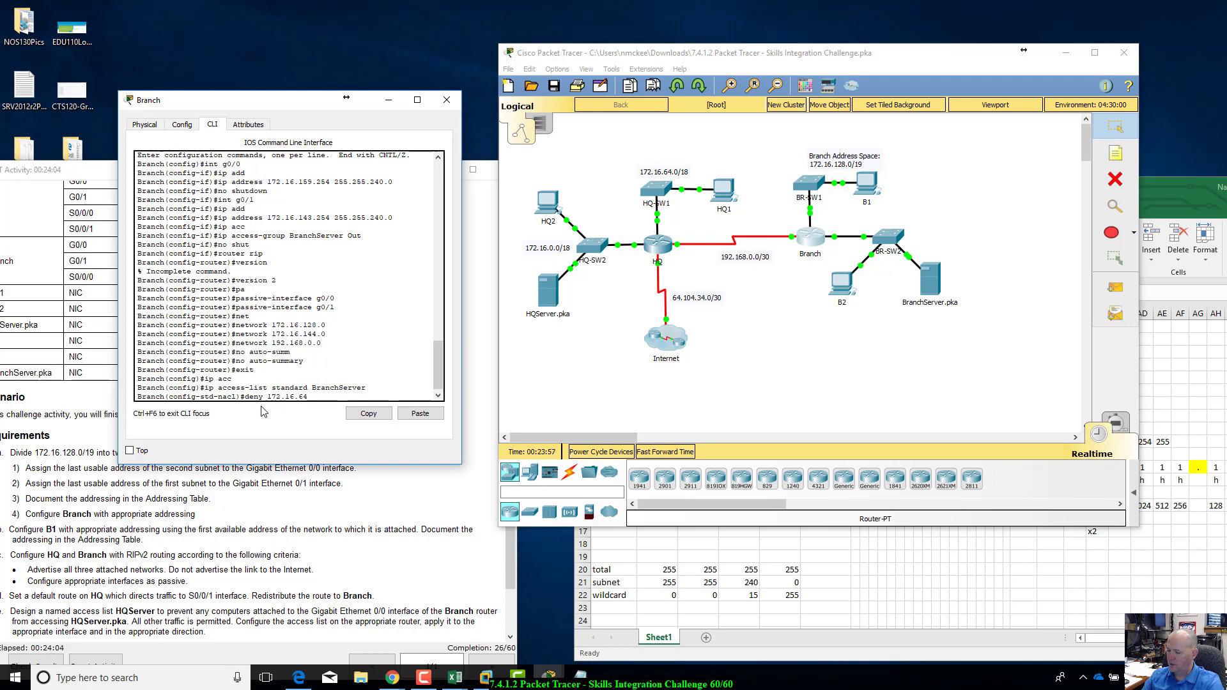
text(.0 0.0.63.255)
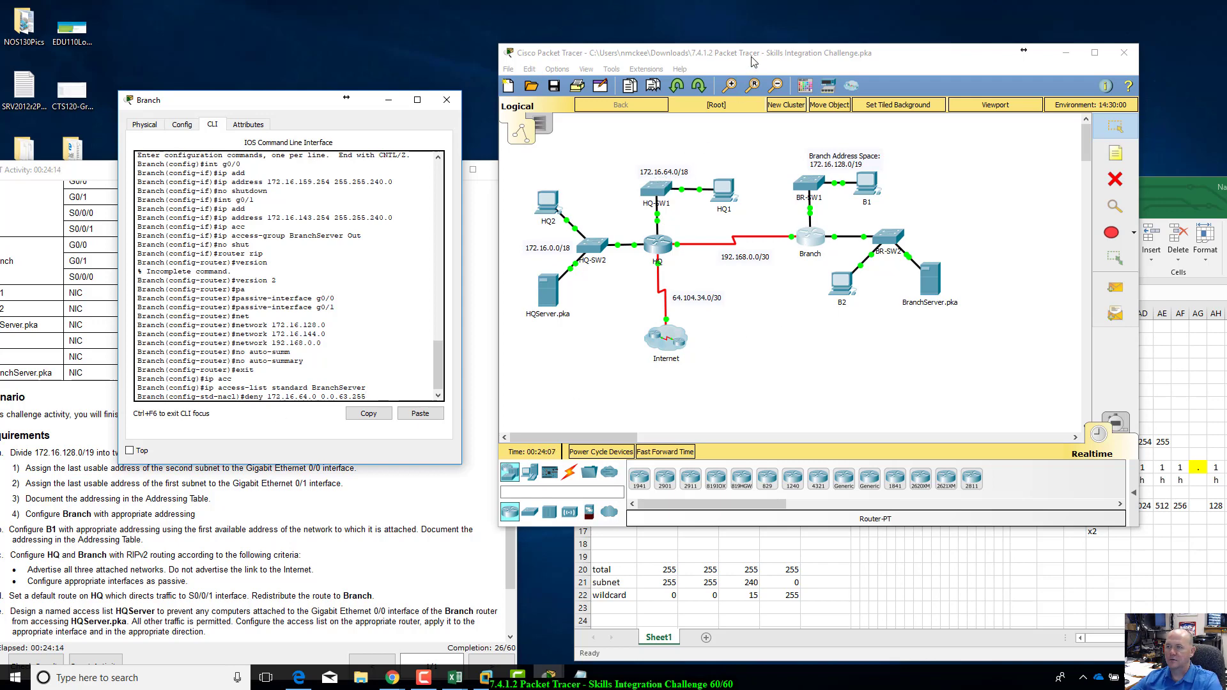
- Check the wildcard mask of the deny rule against the topology and the subnet mask values in the Excel worksheet
drag(752, 57, 759, 44)
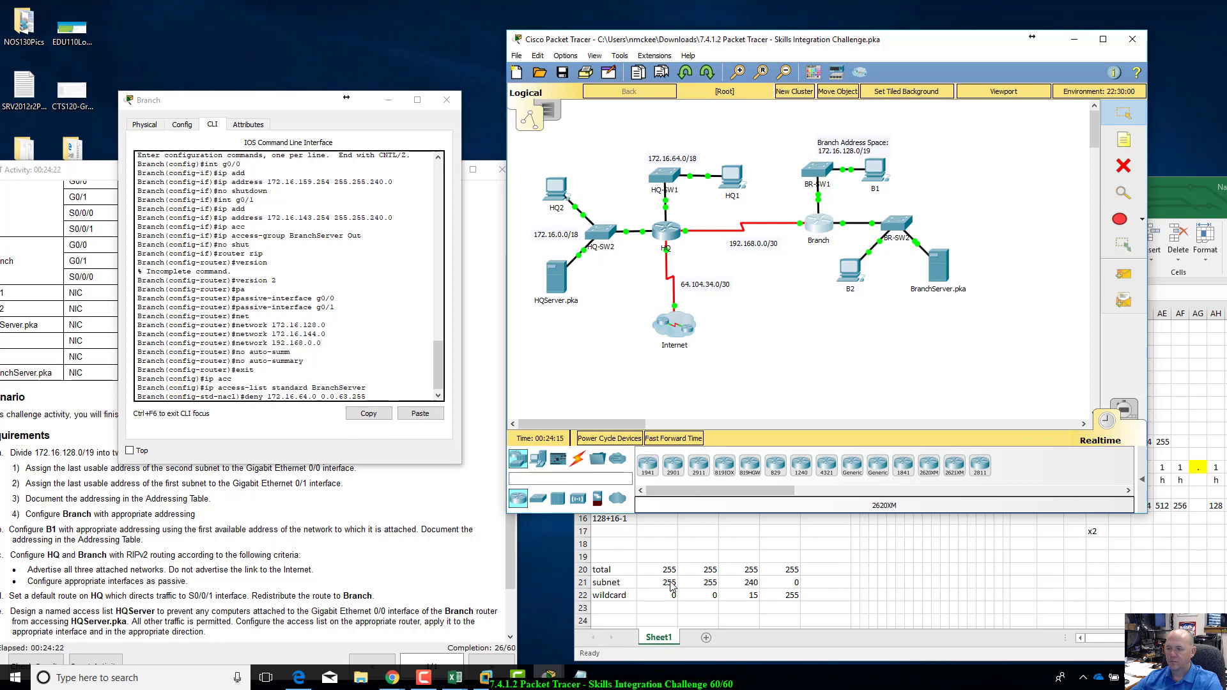
click(685, 546)
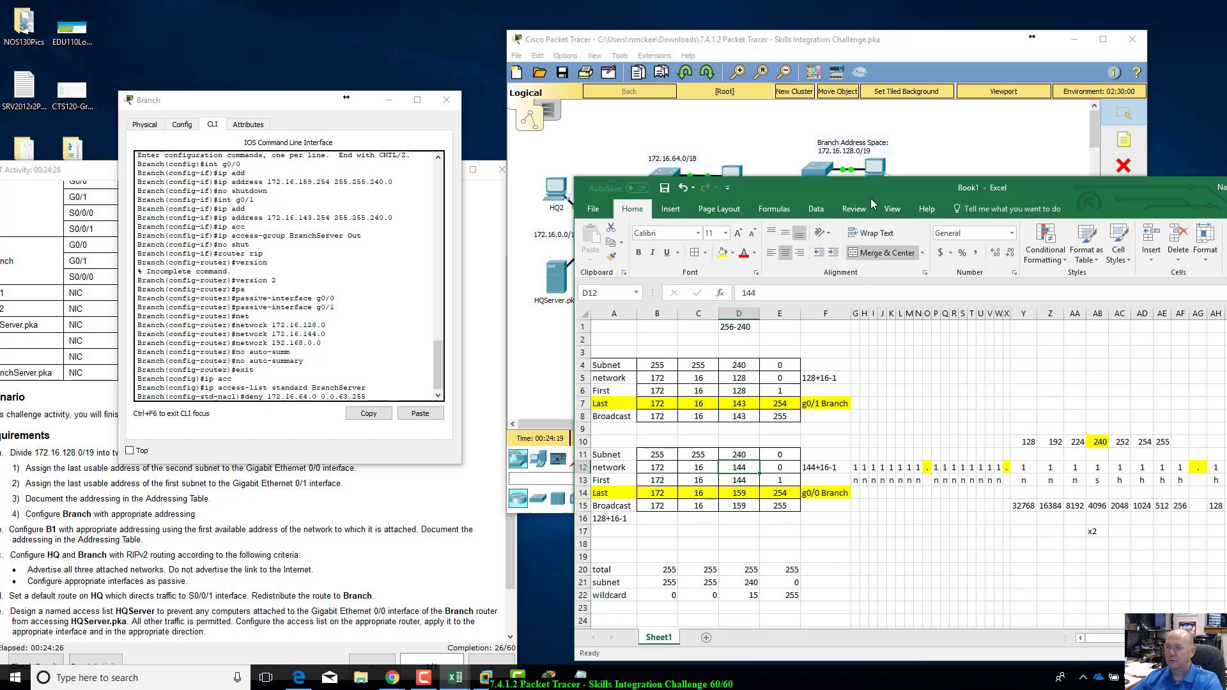
drag(872, 195, 969, 146)
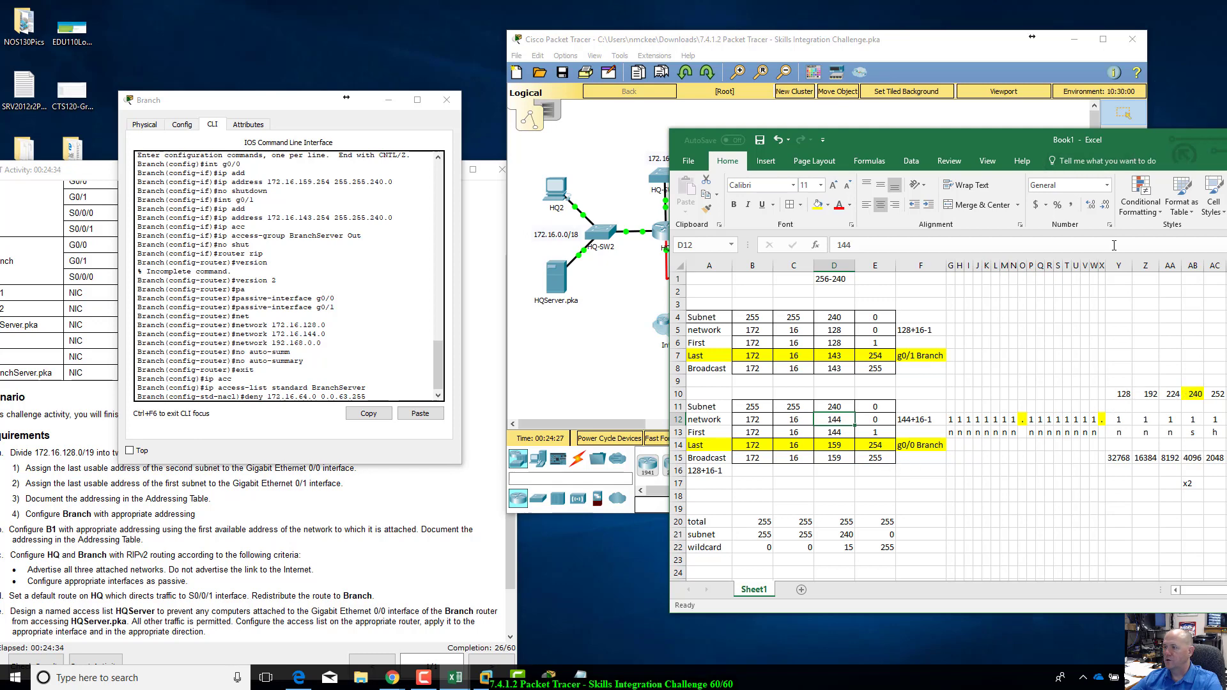
drag(984, 139, 855, 257)
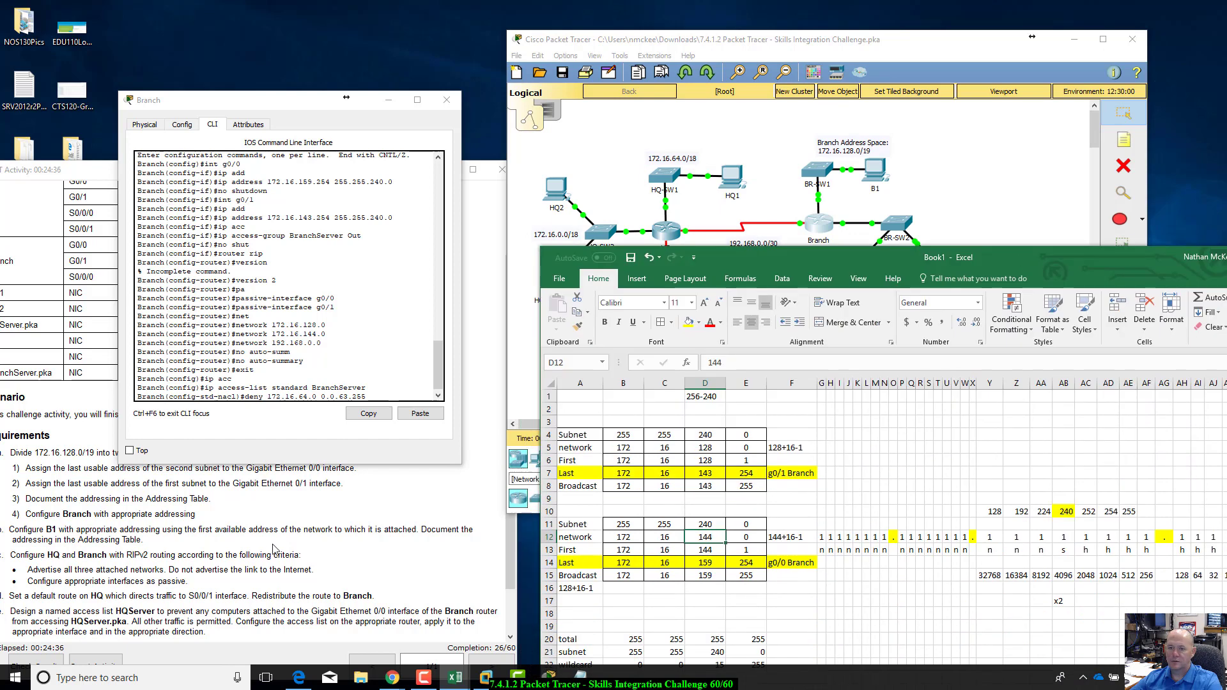
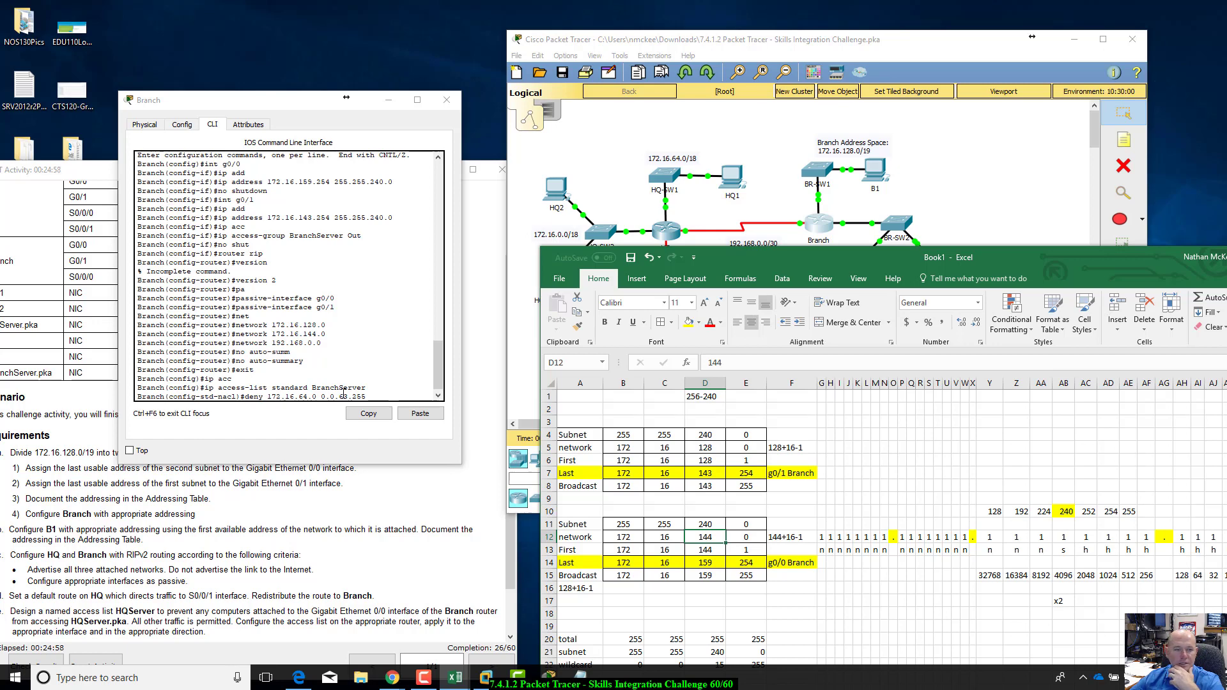
click(1021, 511)
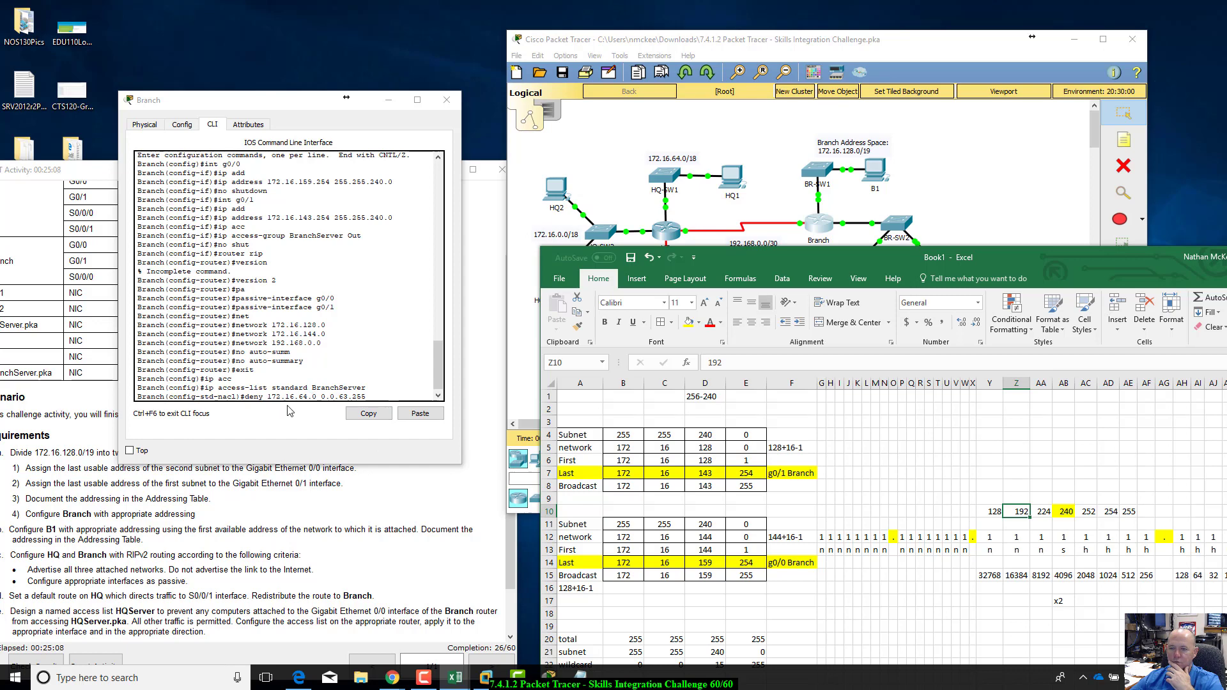
double_click(343, 397)
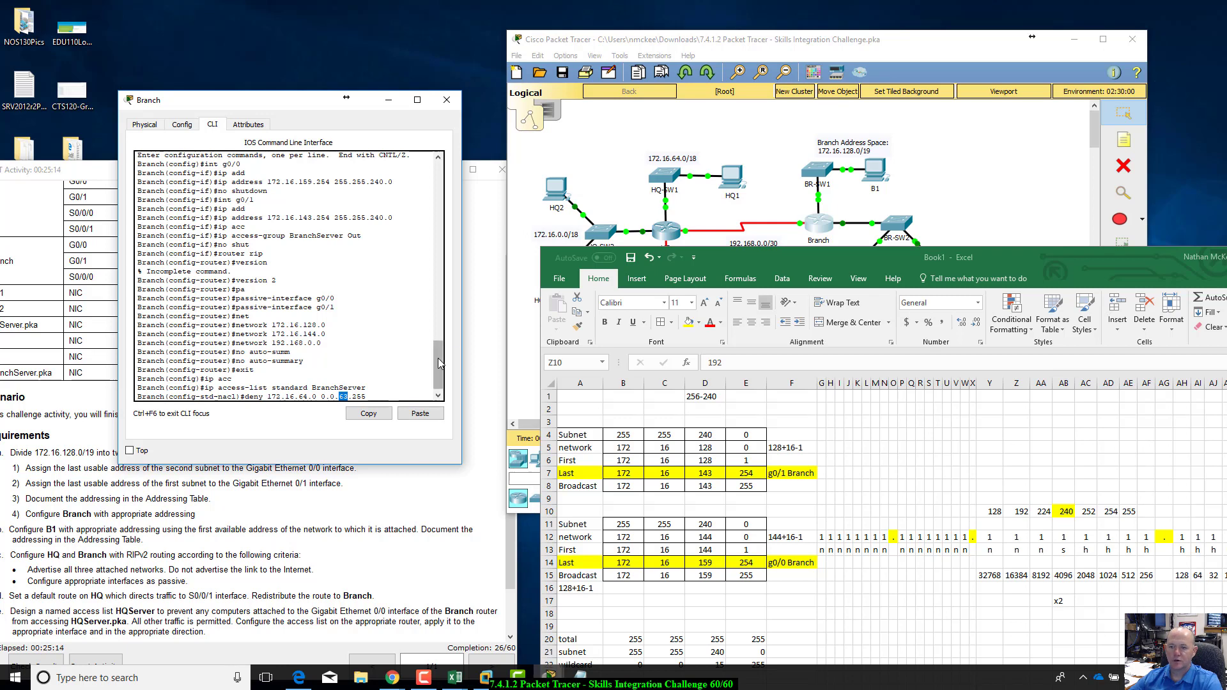
click(390, 398)
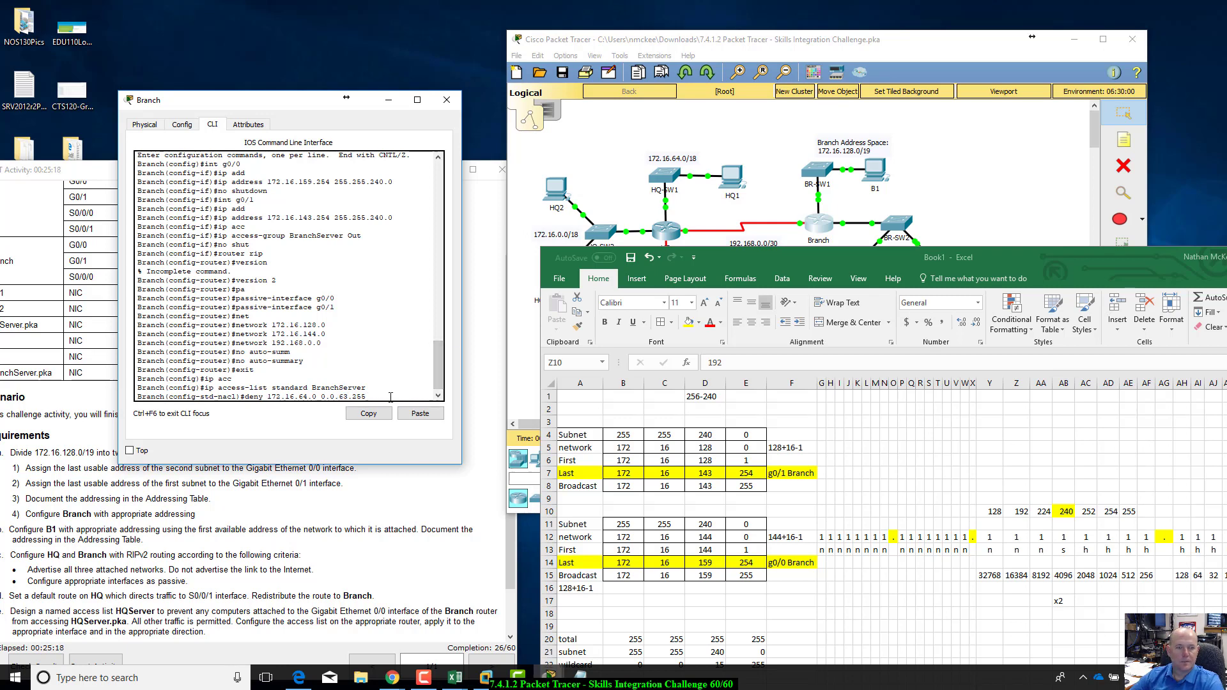
- Submit the deny rule, add permit any to BranchServer, and return to privileged EXEC mode
key(Return)
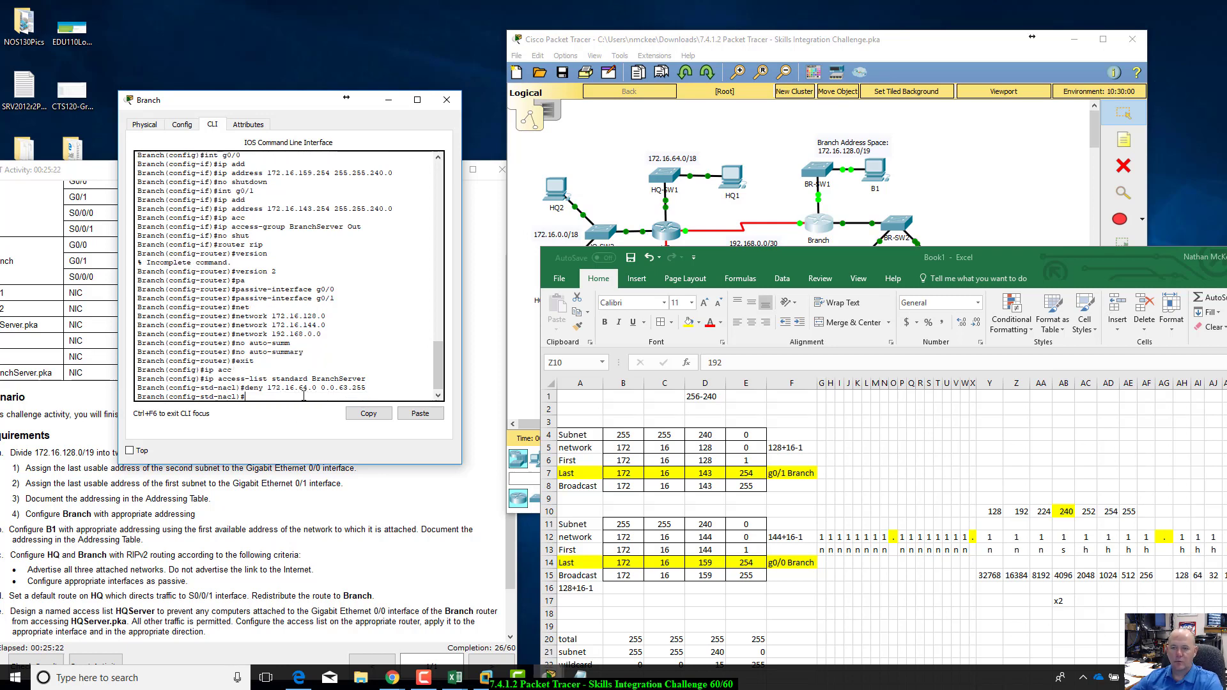
text(perm)
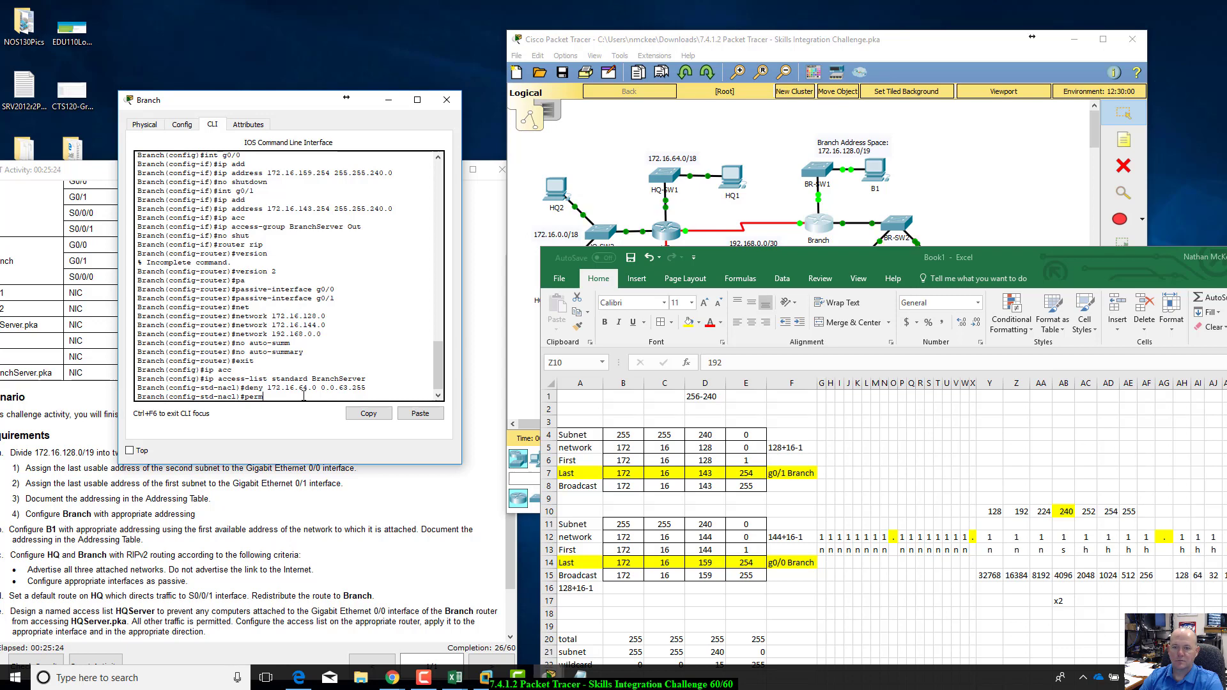
text(it any)
key(Return)
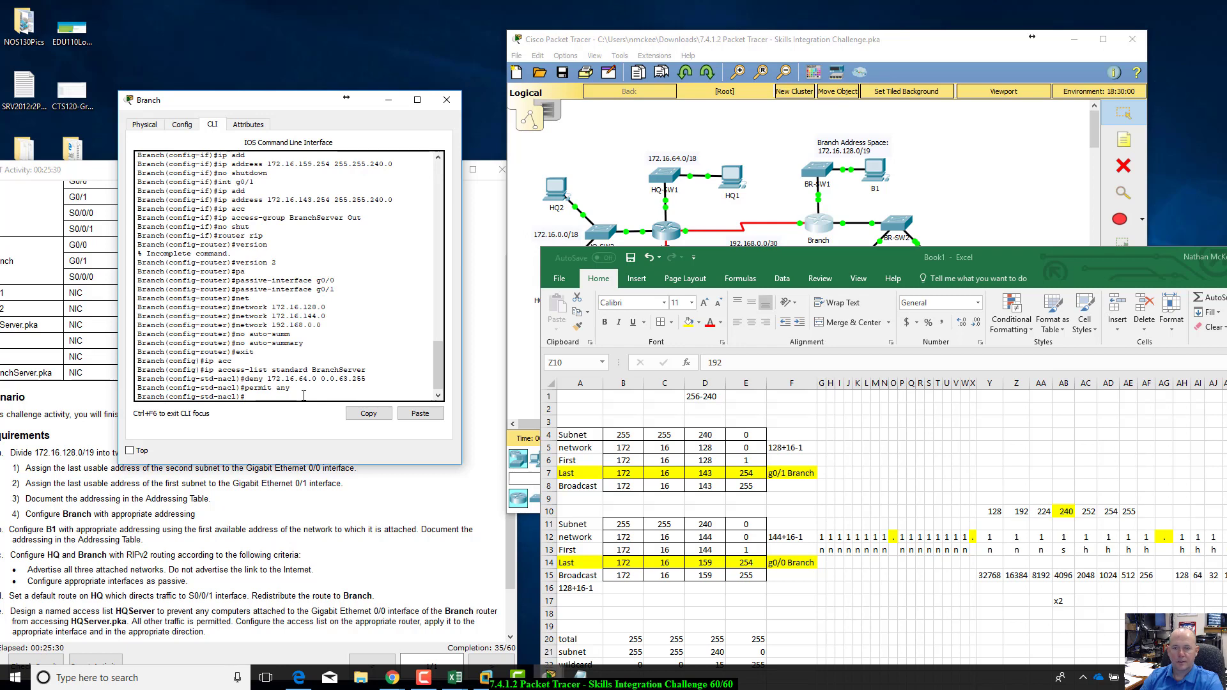
text(end)
key(Return)
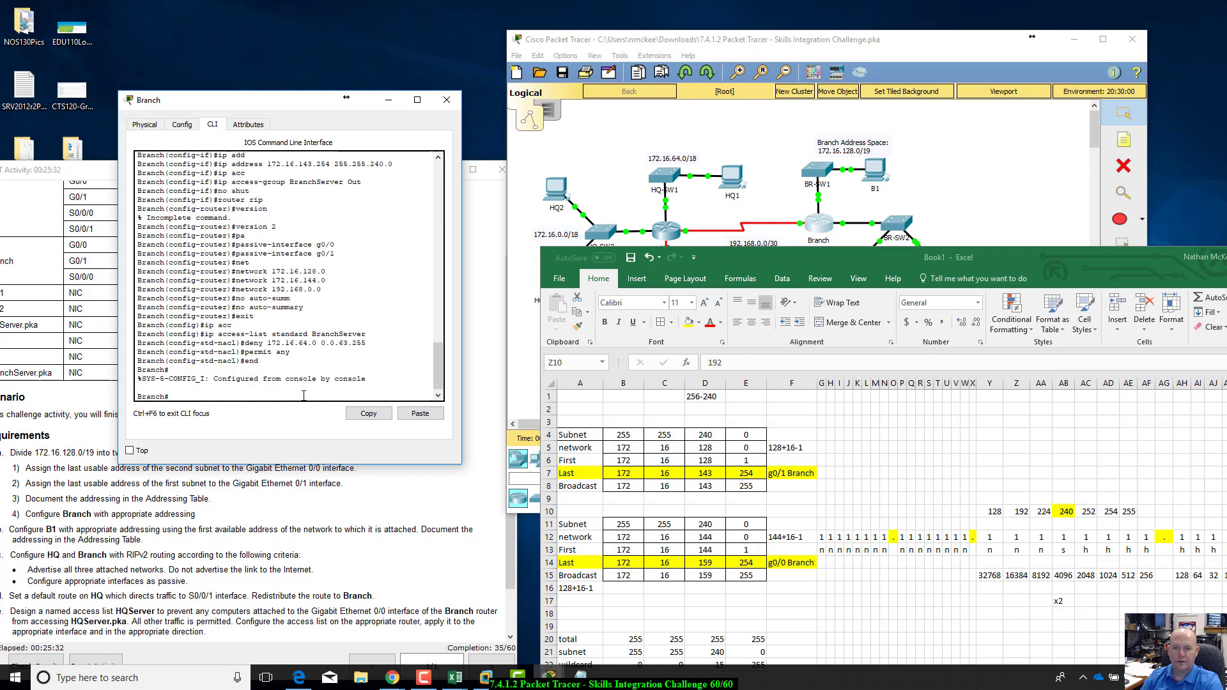
- Show Branch's running configuration and examine the Gigabit interface addresses and the BranchServer access group against the topology's port labels
text(show run)
key(Return)
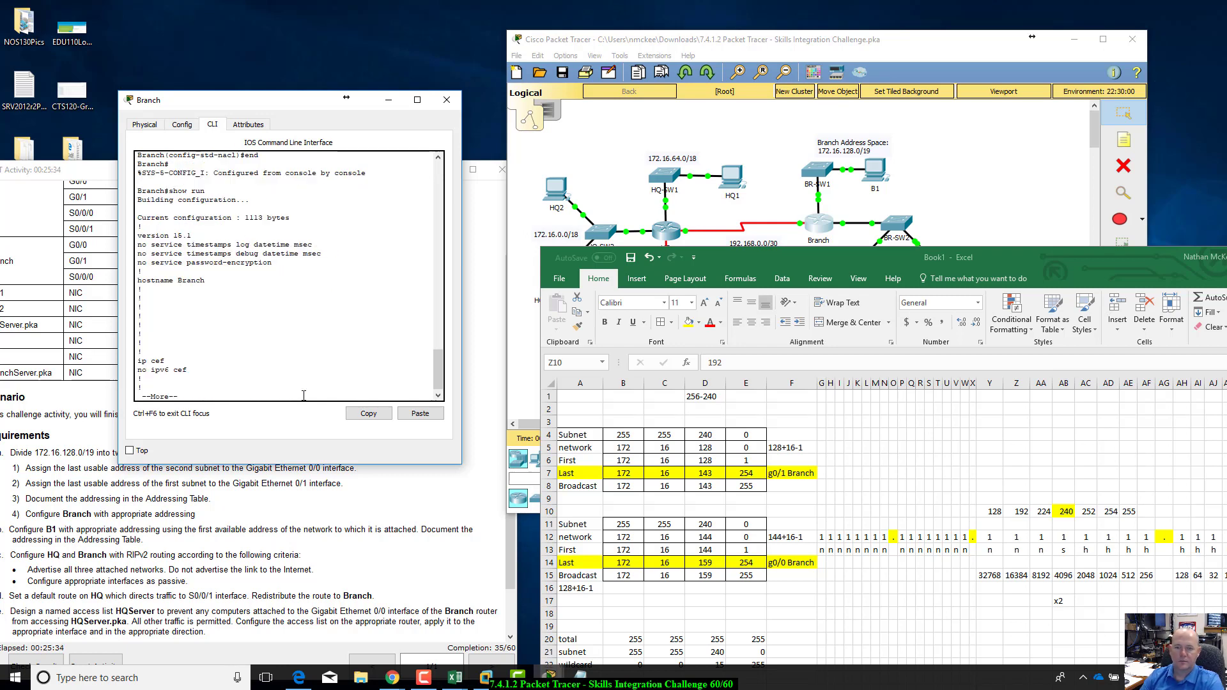
key(space)
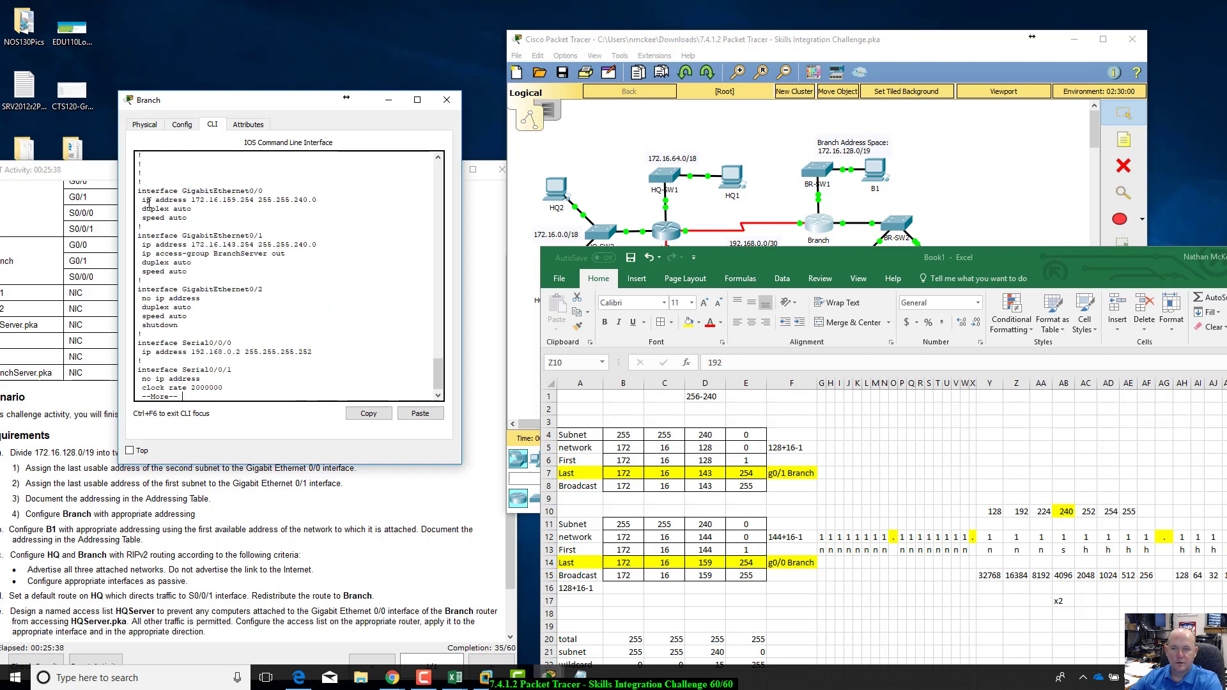
drag(147, 200, 317, 200)
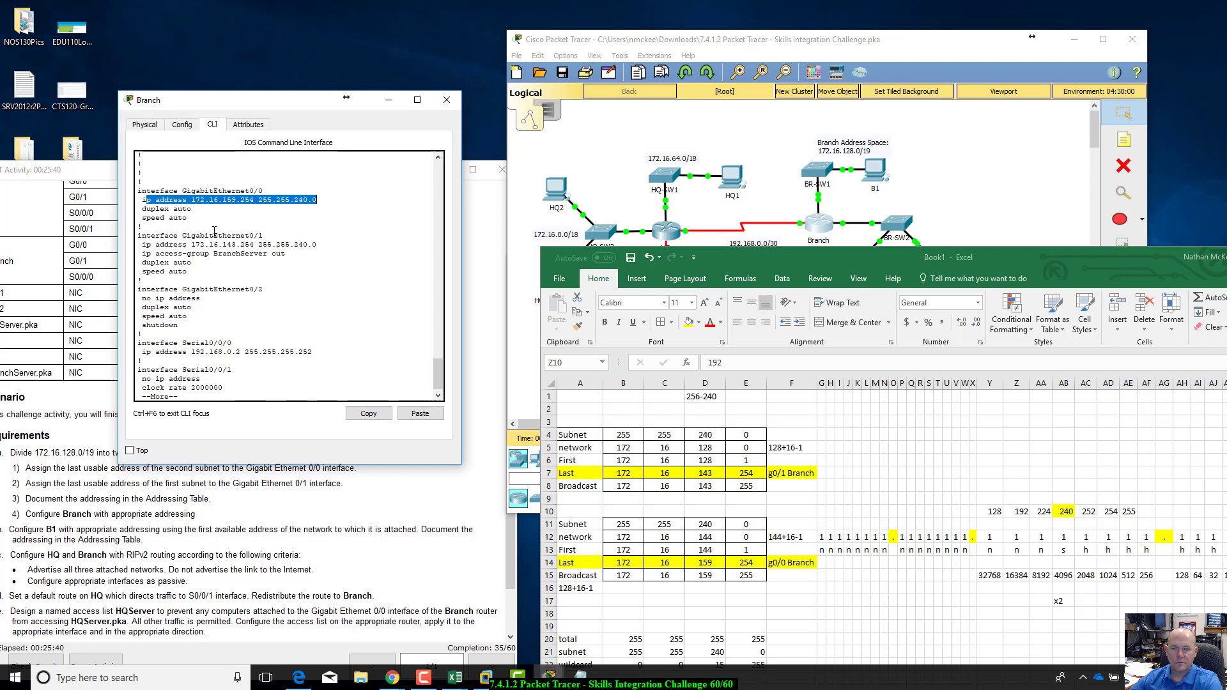
click(169, 248)
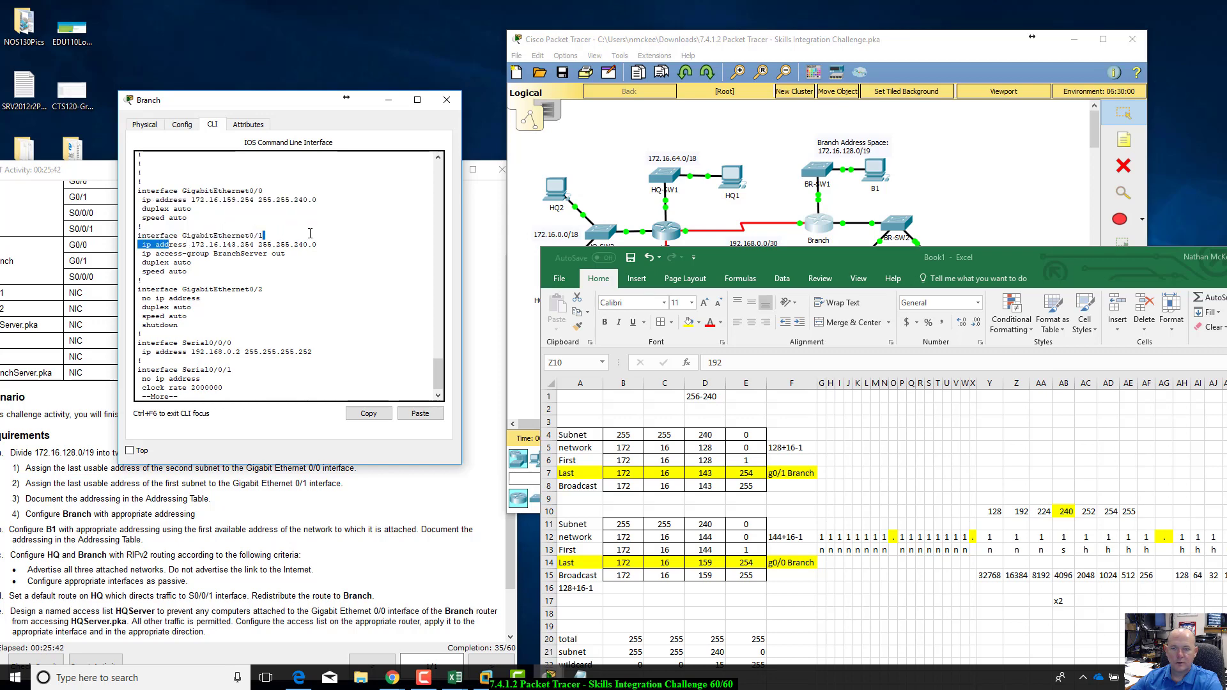
drag(142, 236, 286, 253)
click(777, 42)
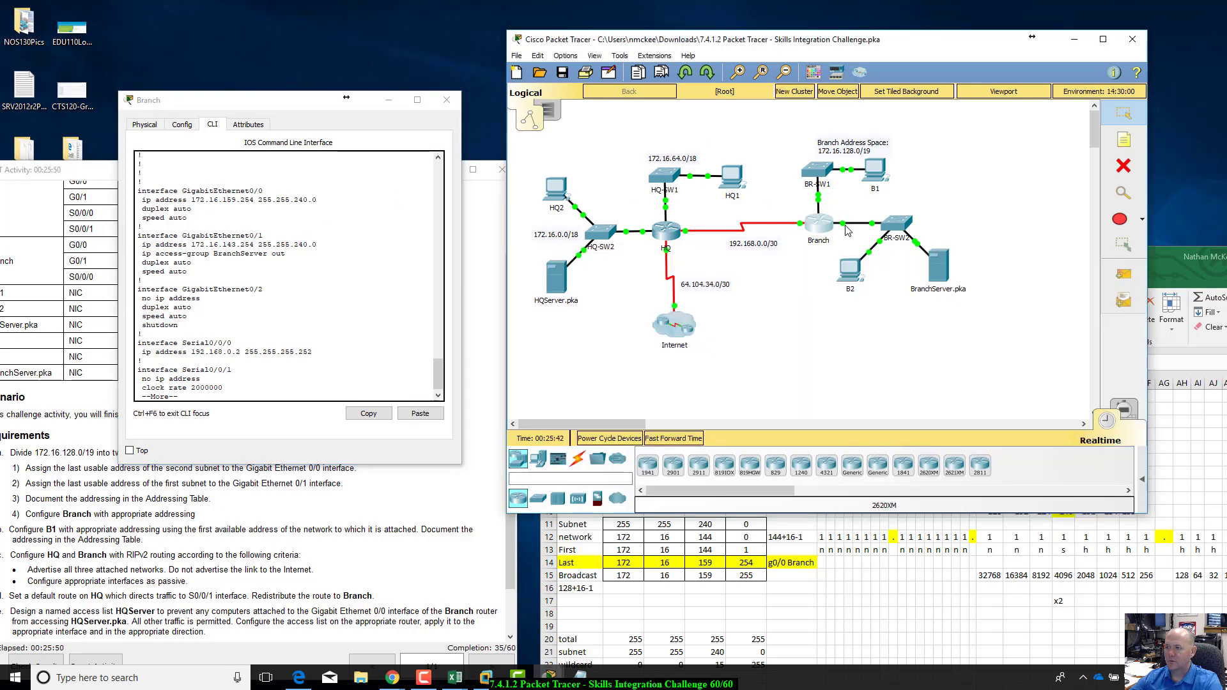
mouse_move(847, 231)
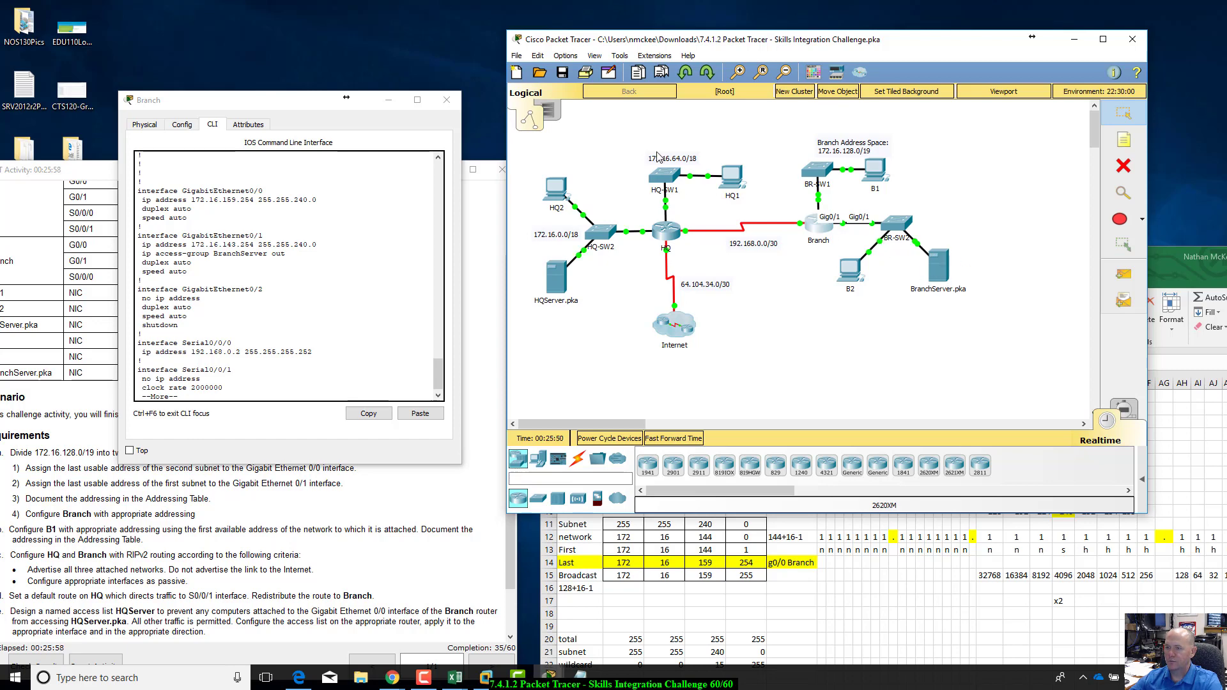
click(204, 305)
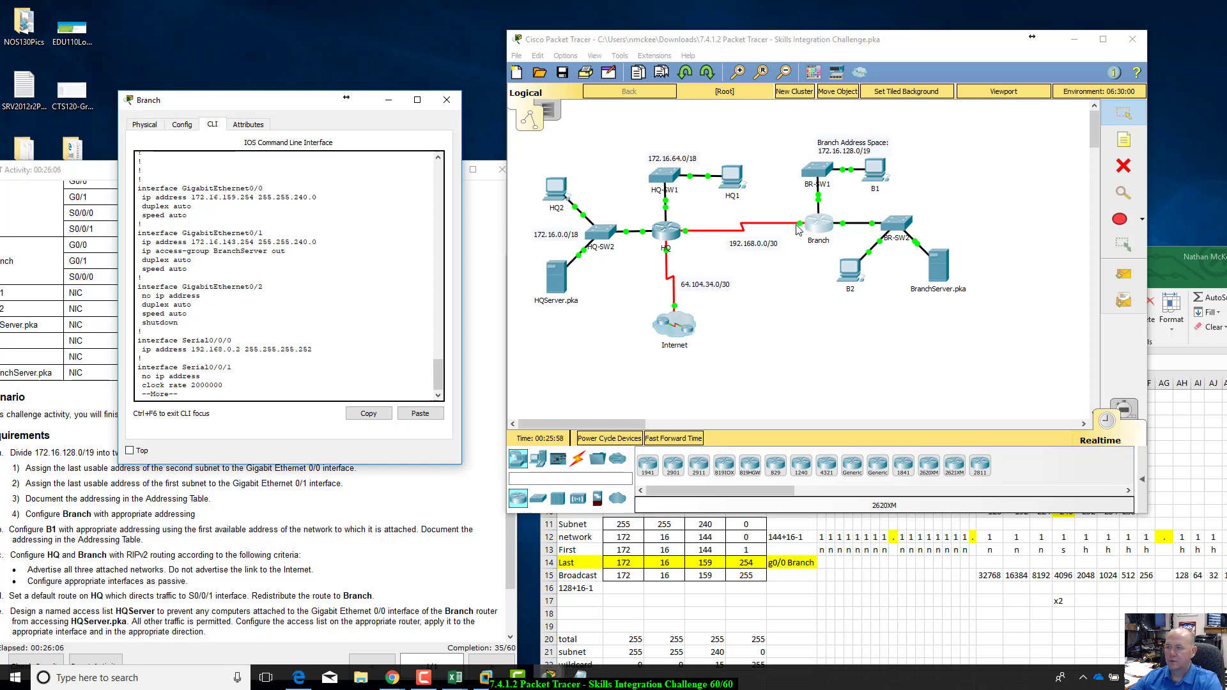
- Examine the RIP settings and BranchServer access list in the rest of Branch's running configuration
key(space)
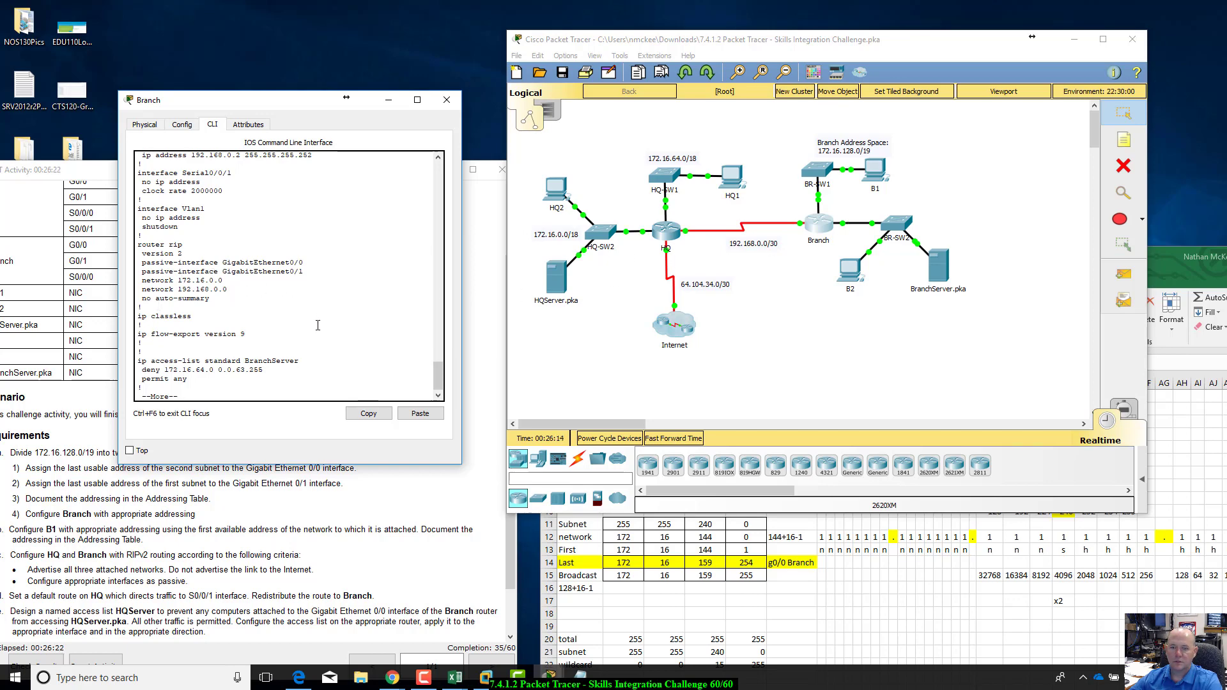
drag(267, 102, 284, 80)
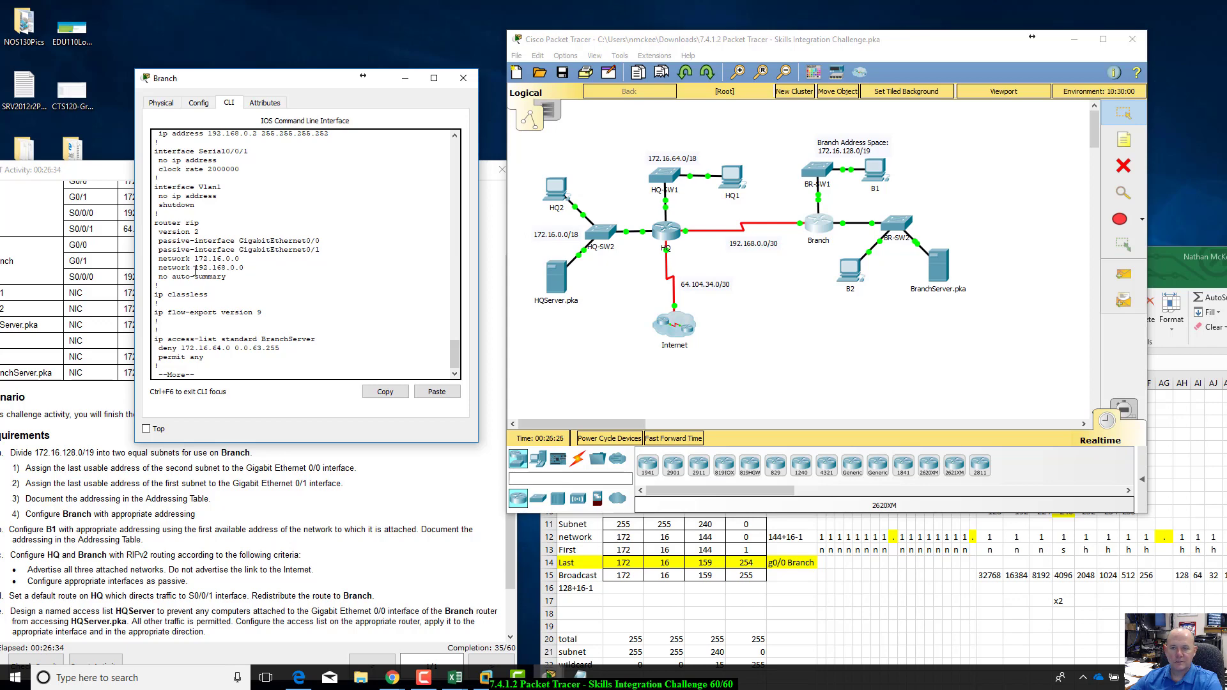
mouse_move(243, 268)
mouse_down()
mouse_move(155, 259)
mouse_move(254, 259)
mouse_up()
click(219, 263)
click(253, 269)
scroll(258, 356, down, 1)
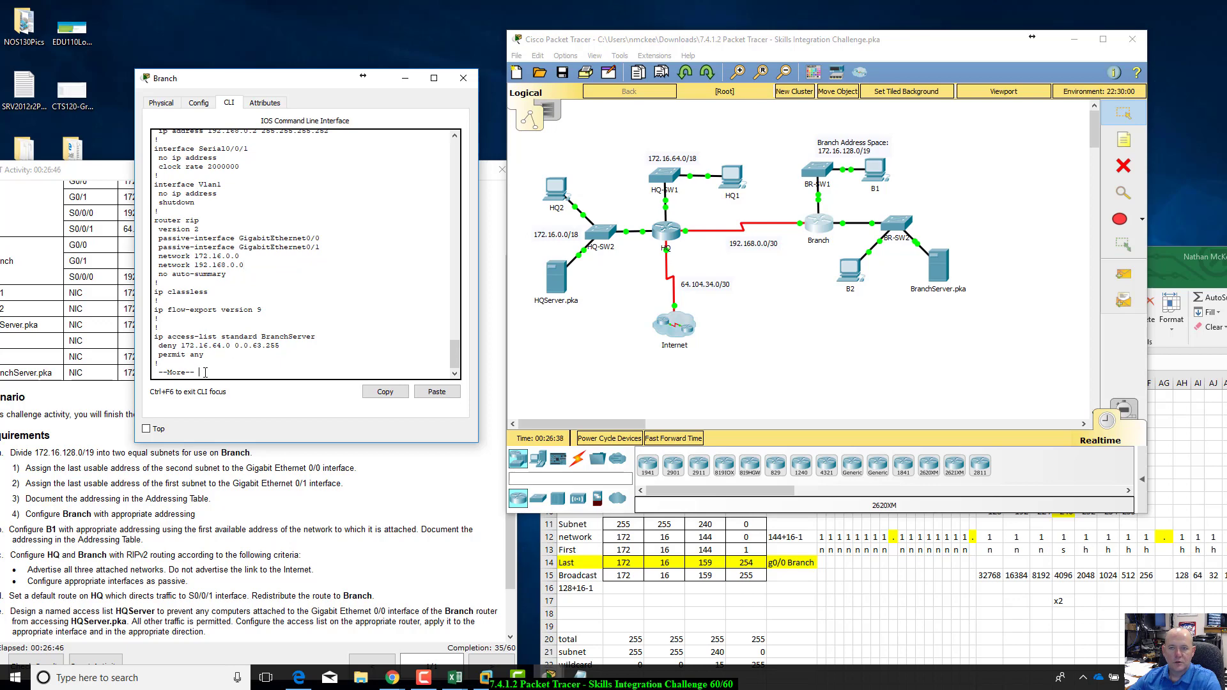
key(space)
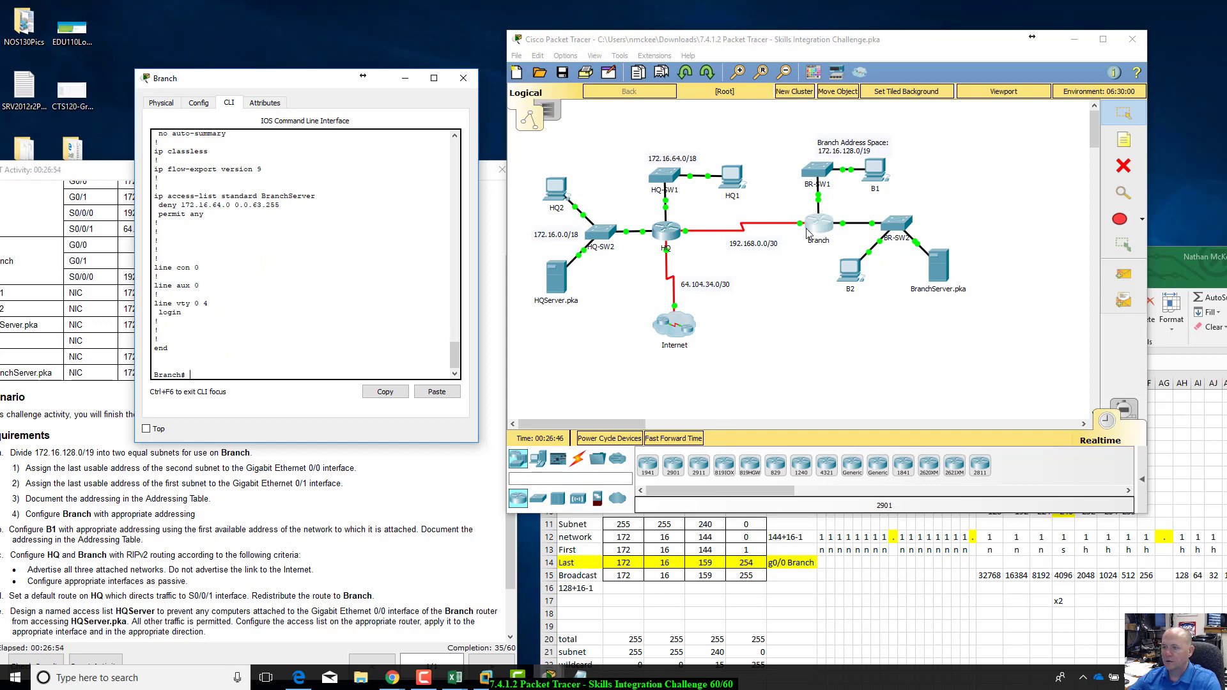
- Open the HQ router's command line and enter global configuration mode
click(665, 230)
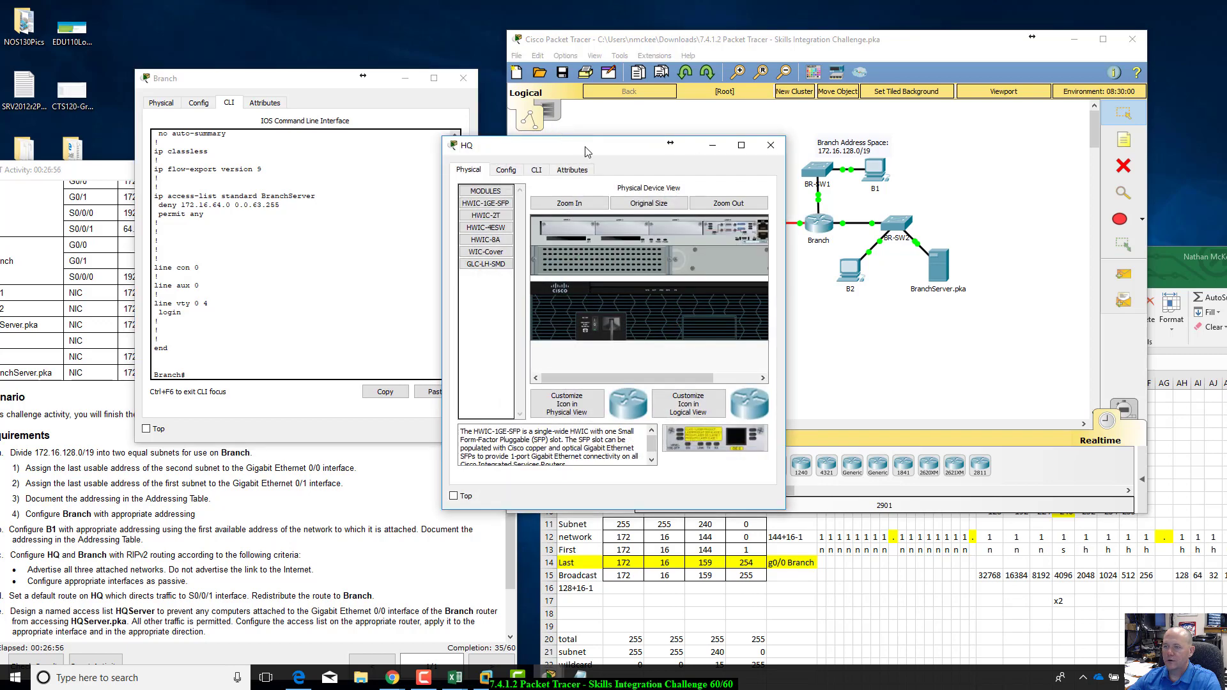
click(582, 131)
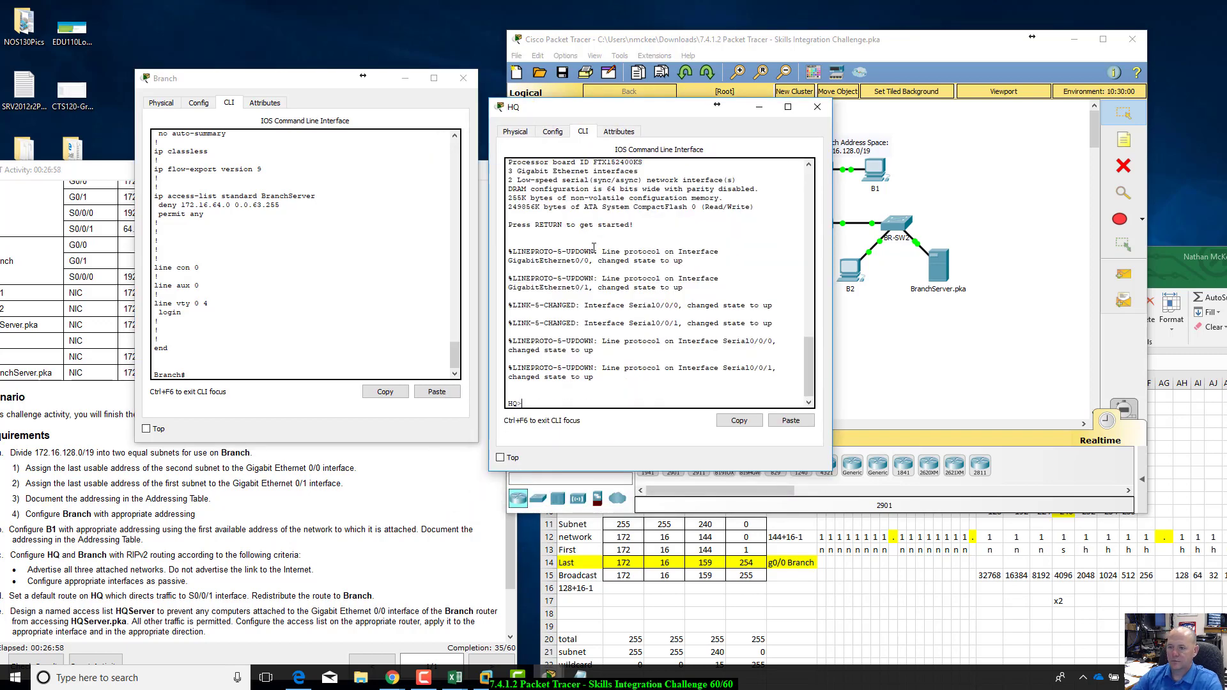
text(enable)
key(Return)
text(conf)
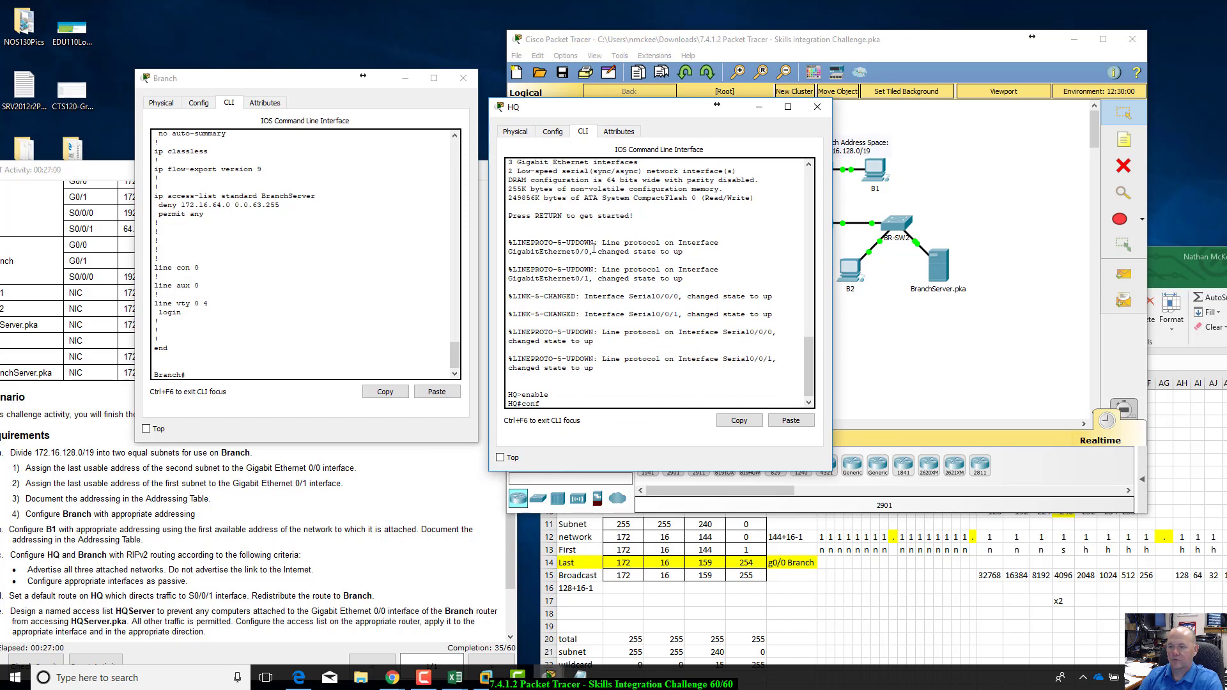
text(ig t)
key(Return)
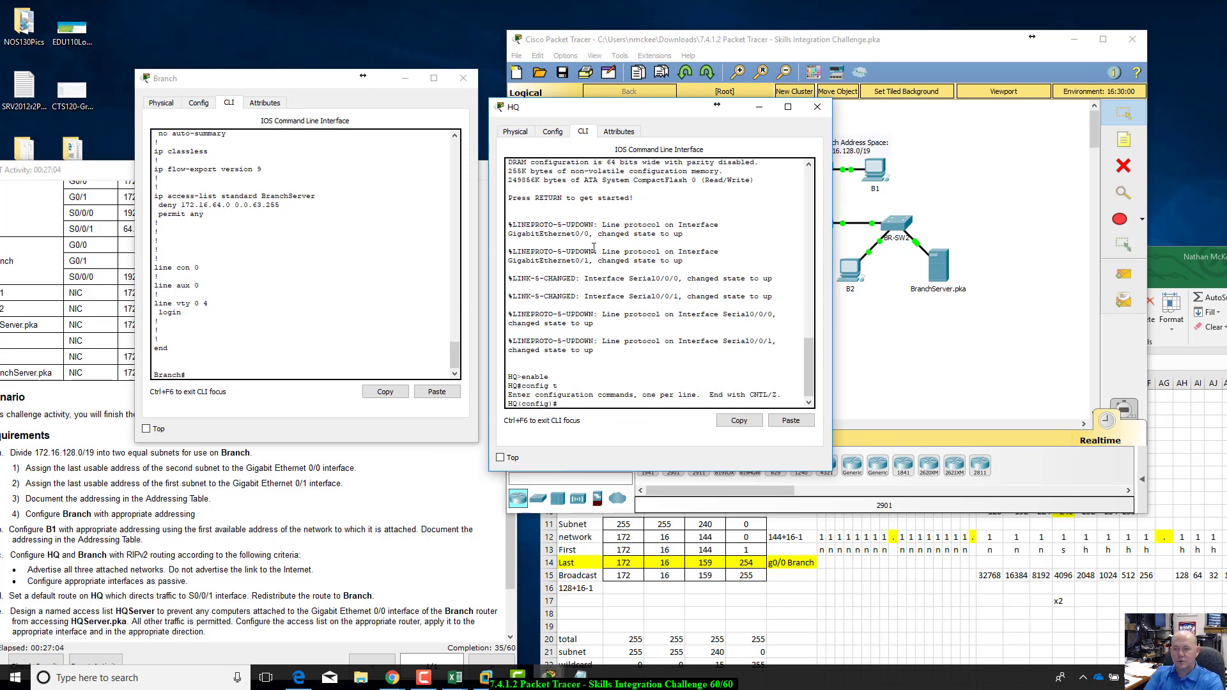
- Assign 172.16.127.254 with mask 255.255.192.0 to HQ's g0/0 interface and enable the interface
text(int)
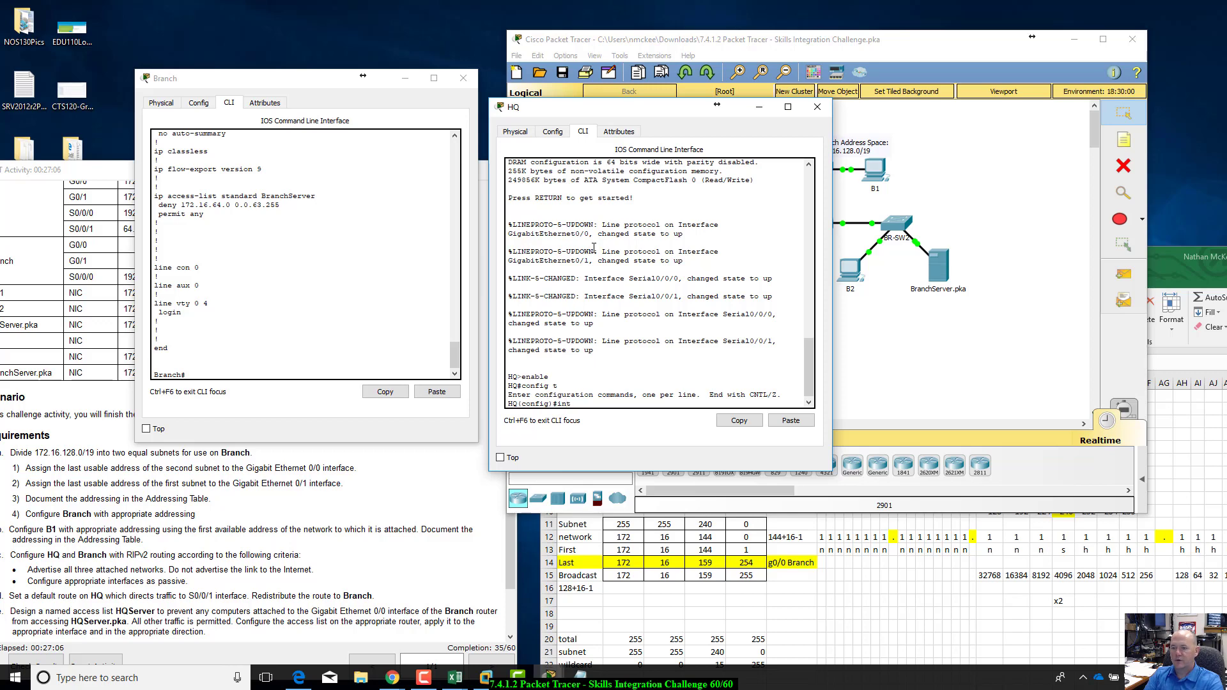
text(er0/)
key(Return)
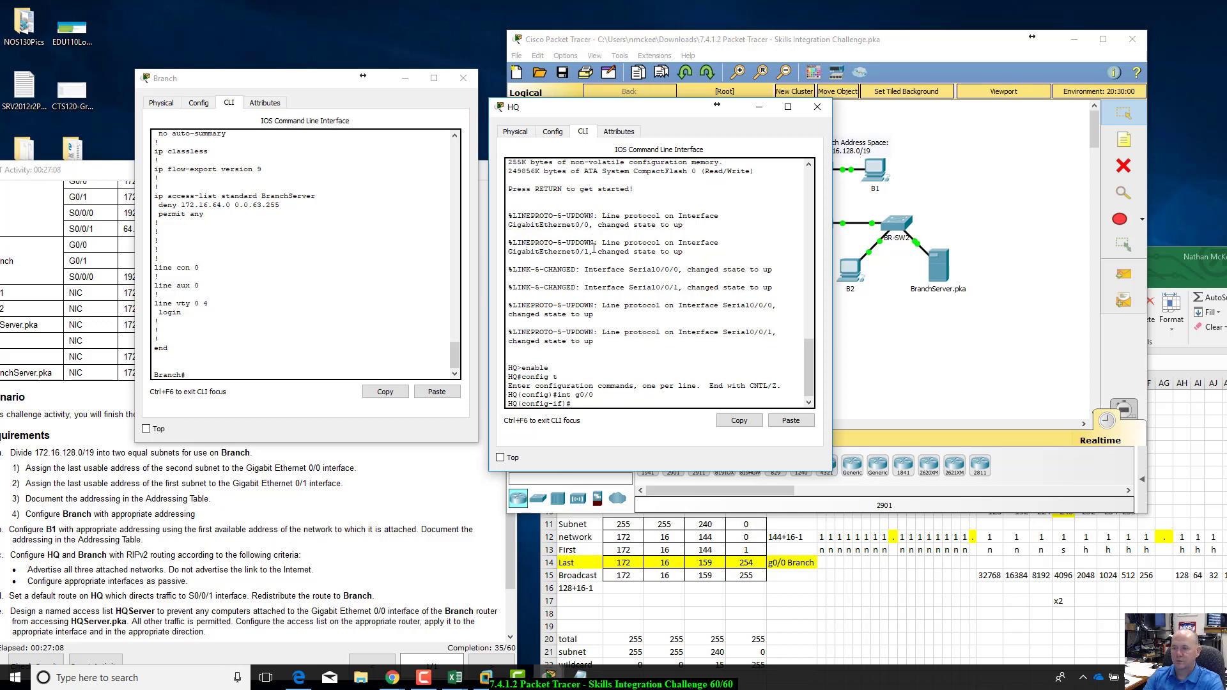
key(Tab)
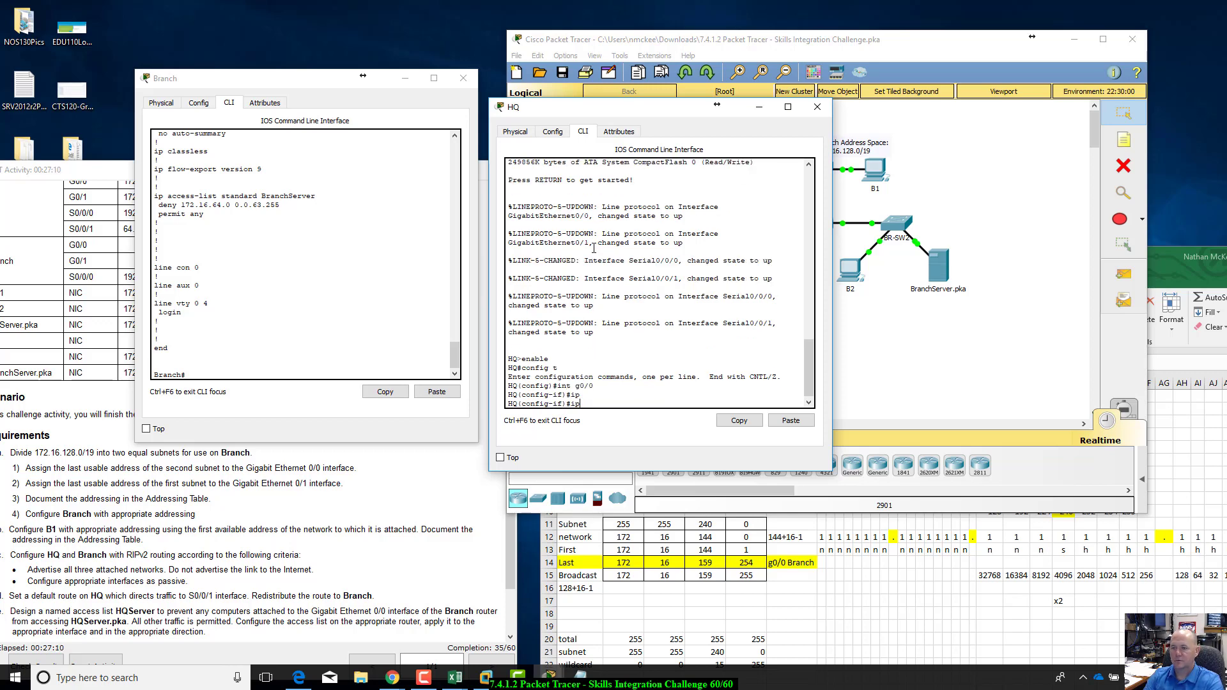
text(ad)
key(Tab)
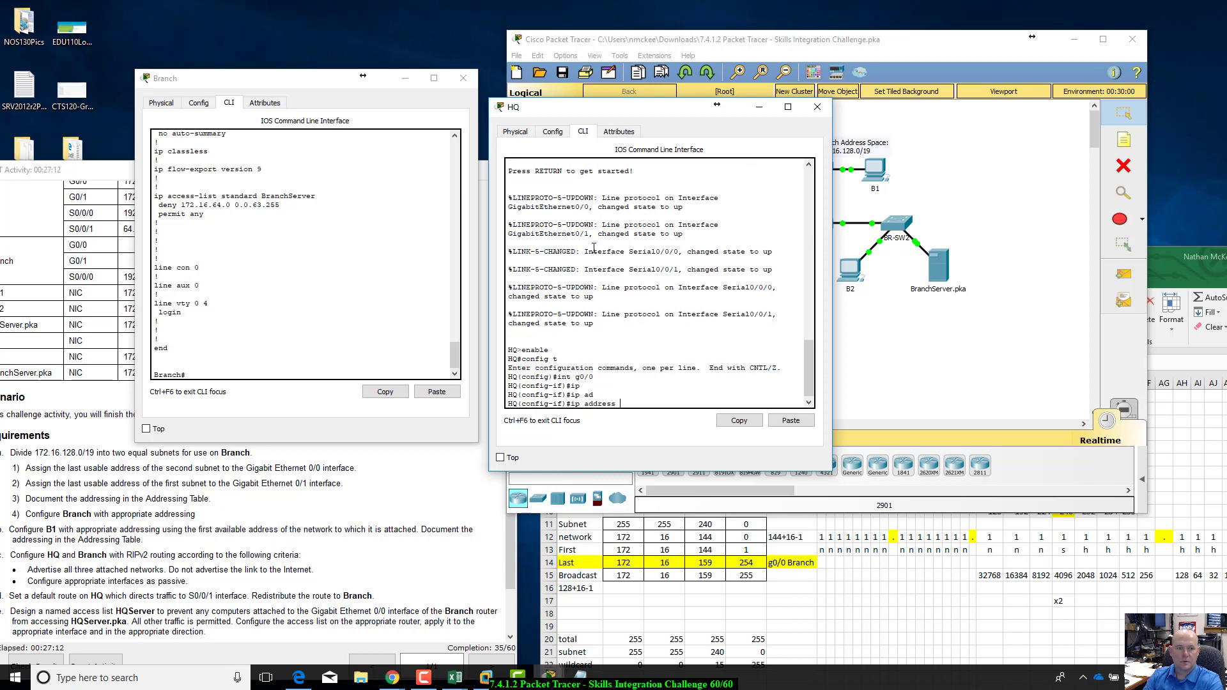
text(172.16.)
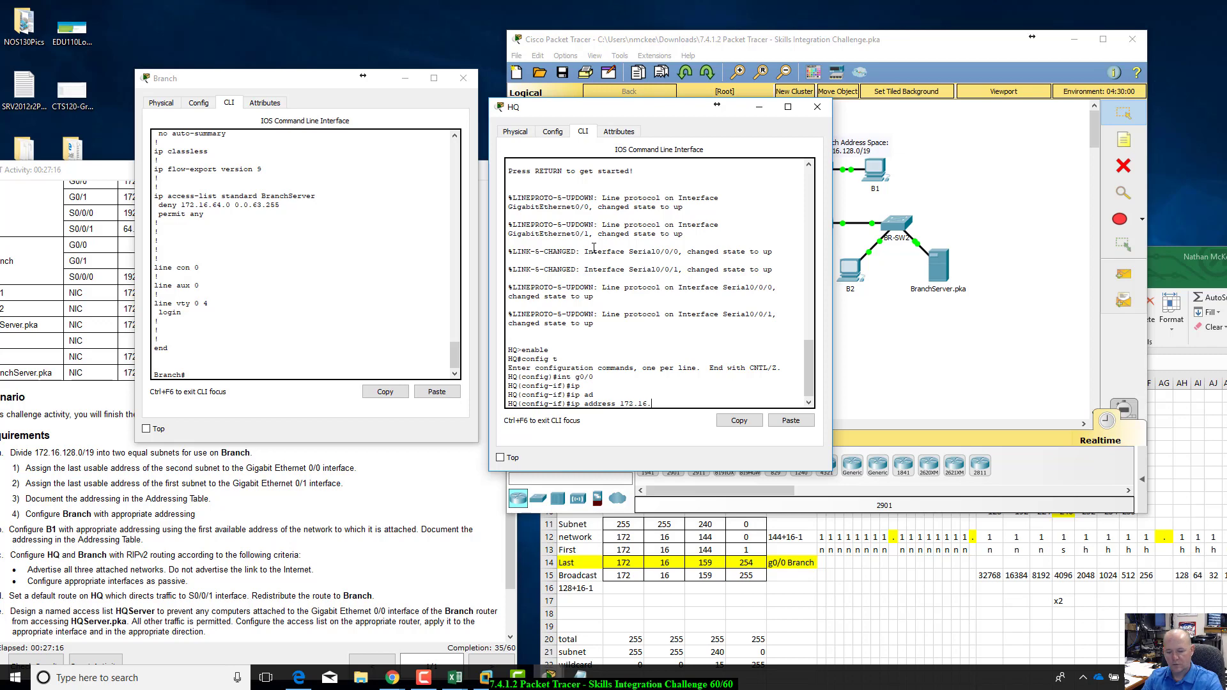
text(127.254)
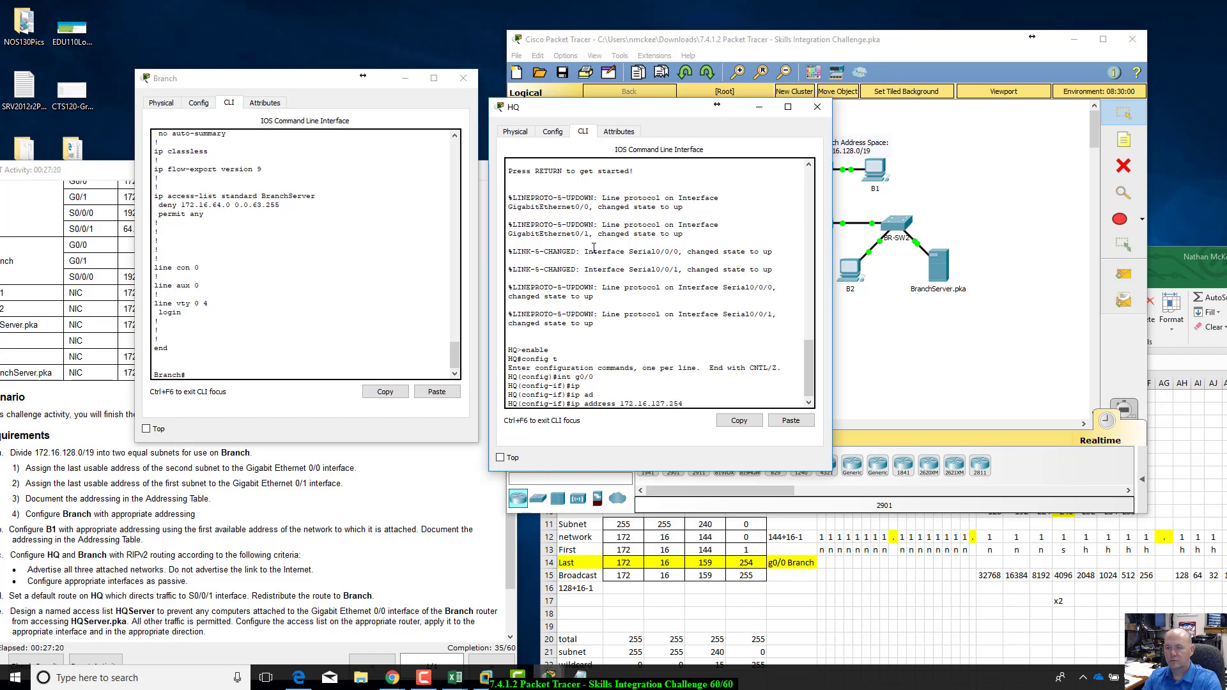
text( 255.255.192.0)
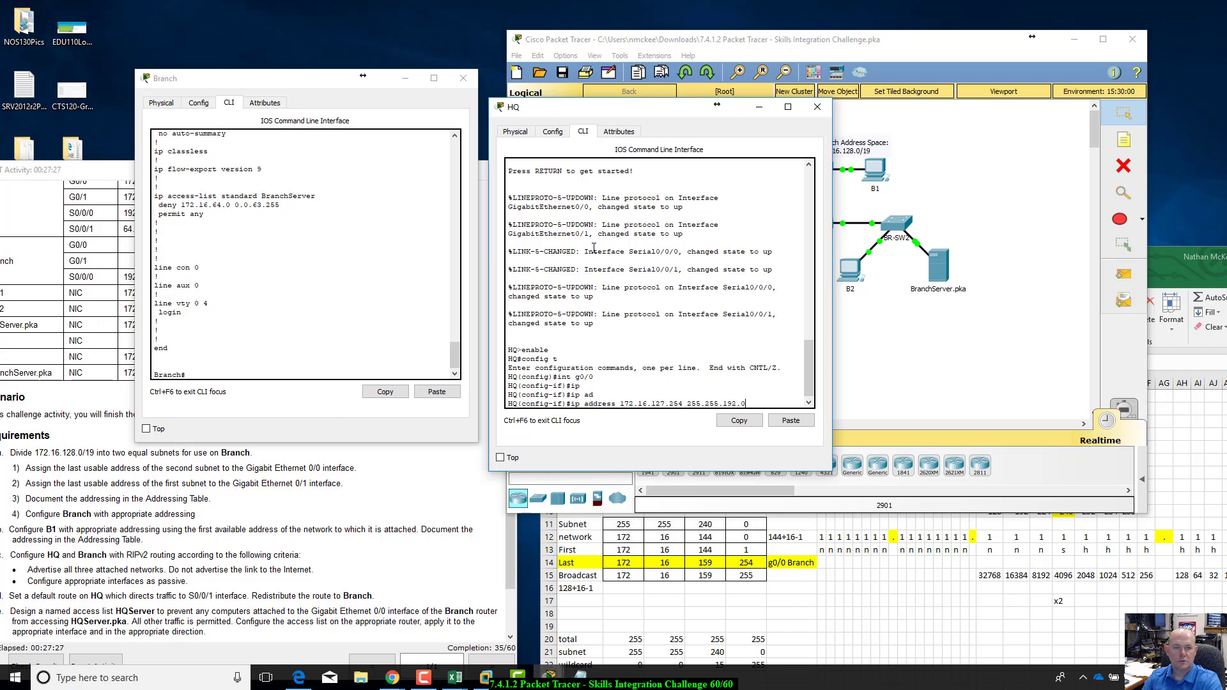
key(Return)
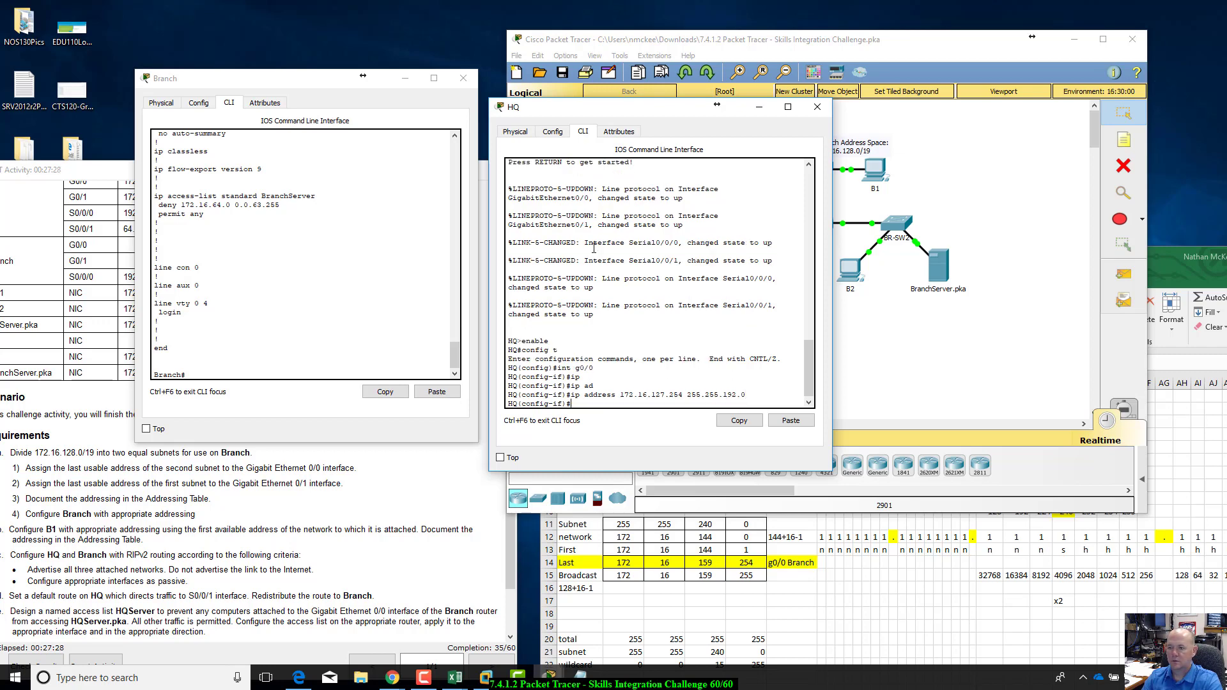
text(no shut)
key(Return)
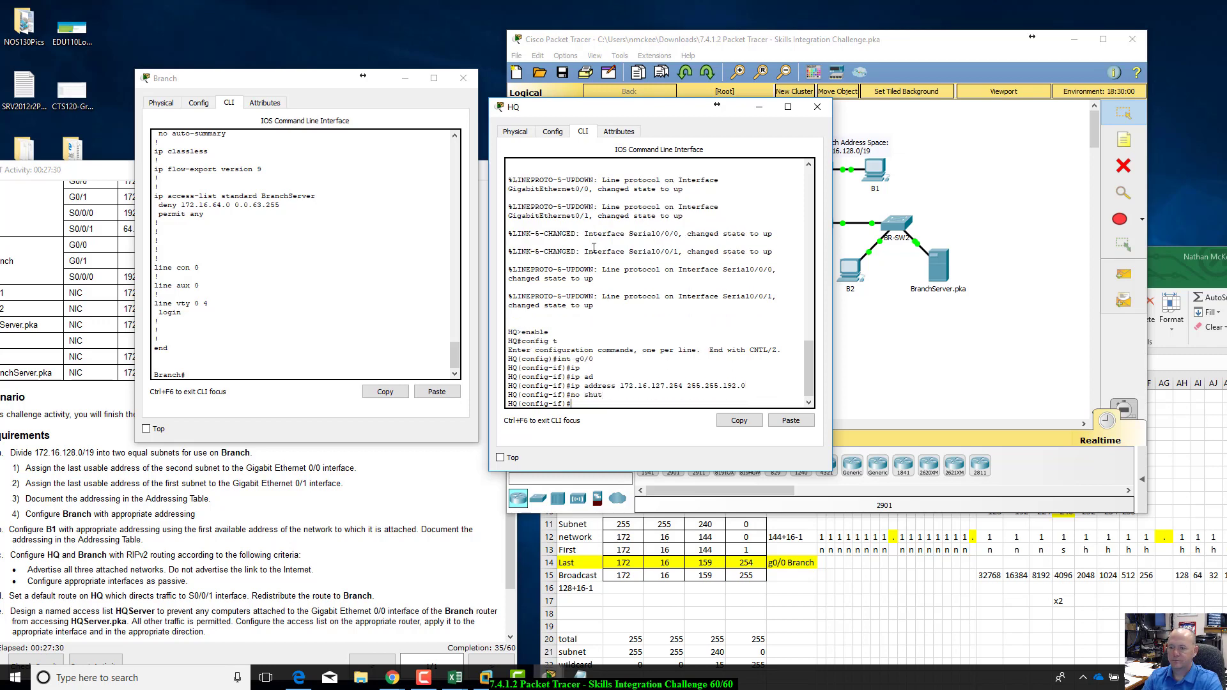
- Assign 172.16.63.254 with mask 255.255.192.0 to HQ's g0/1 interface
text(int g0/1)
key(Return)
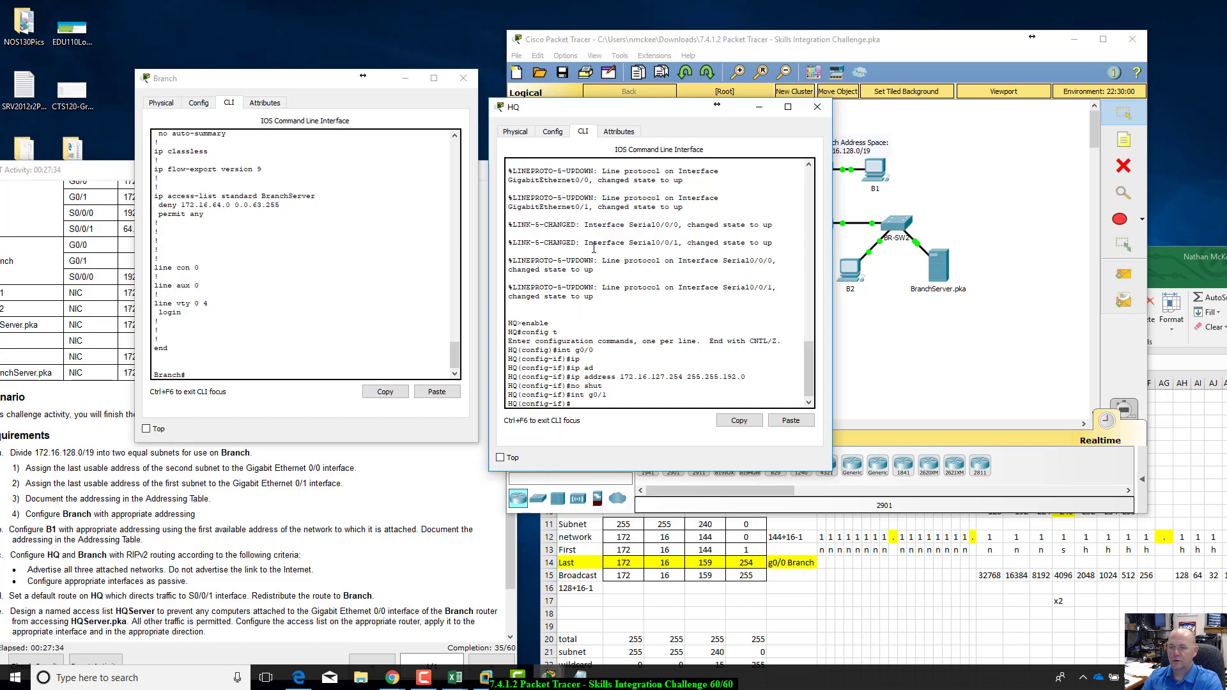
text(ip addre)
key(Tab)
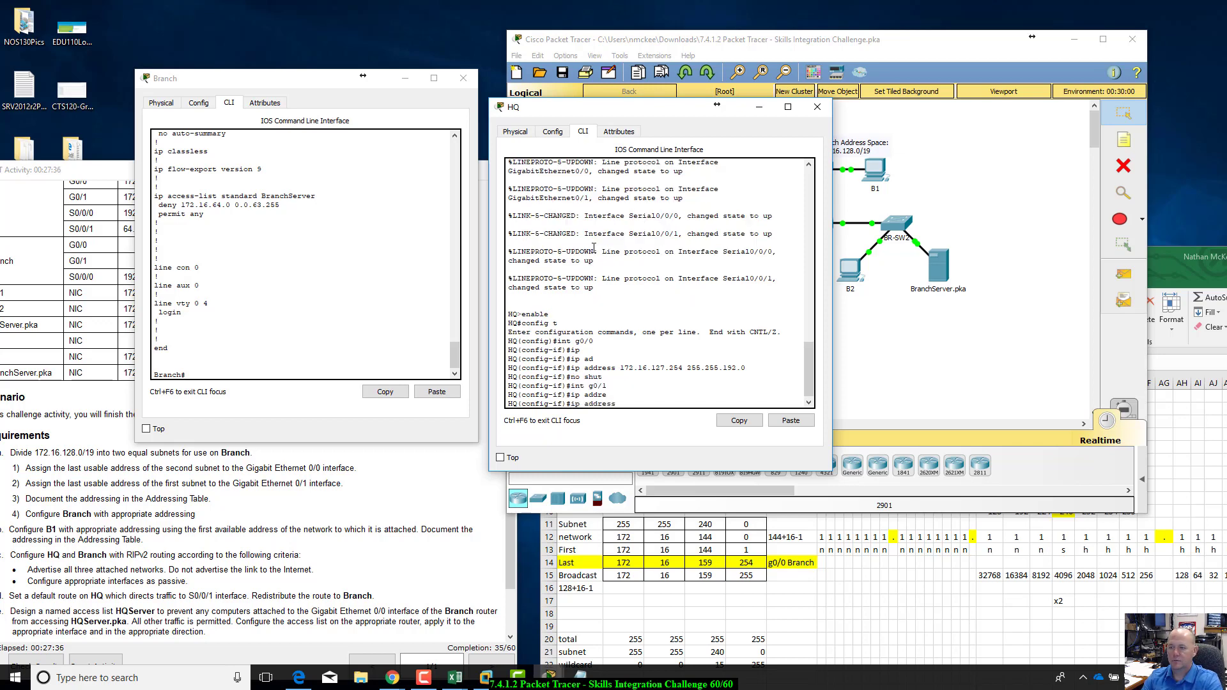
text(172.216)
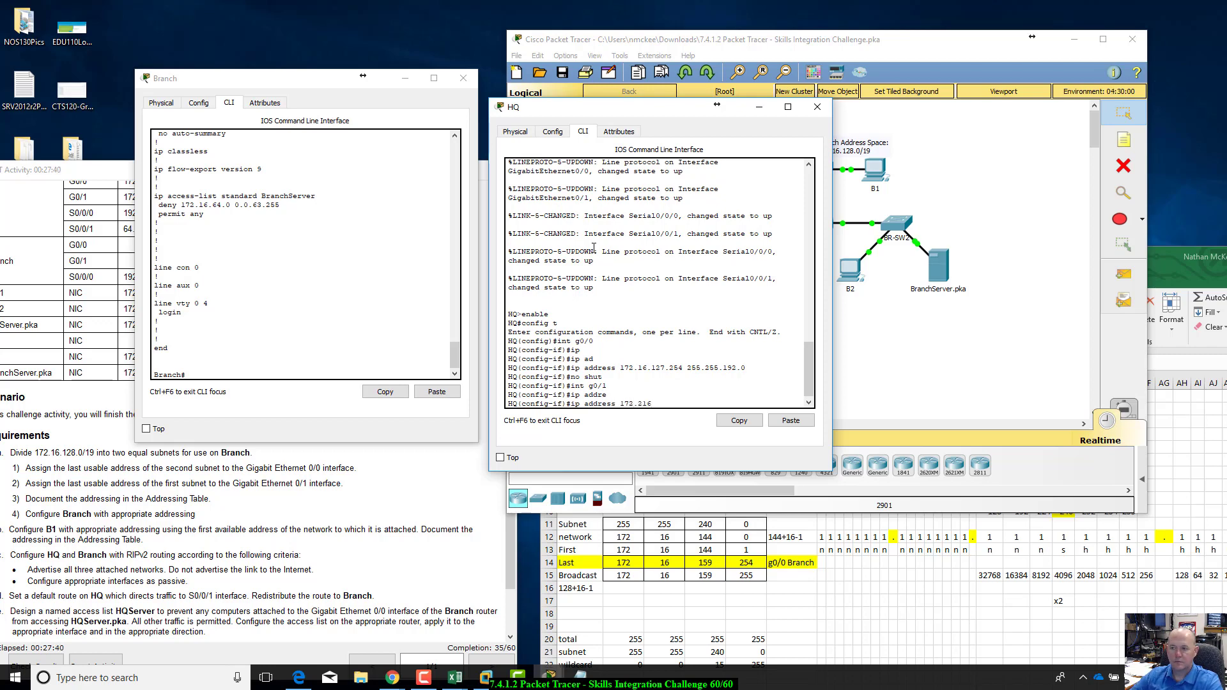
key(BackSpace)
key(BackSpace)
key(BackSpace)
text(16.63.2)
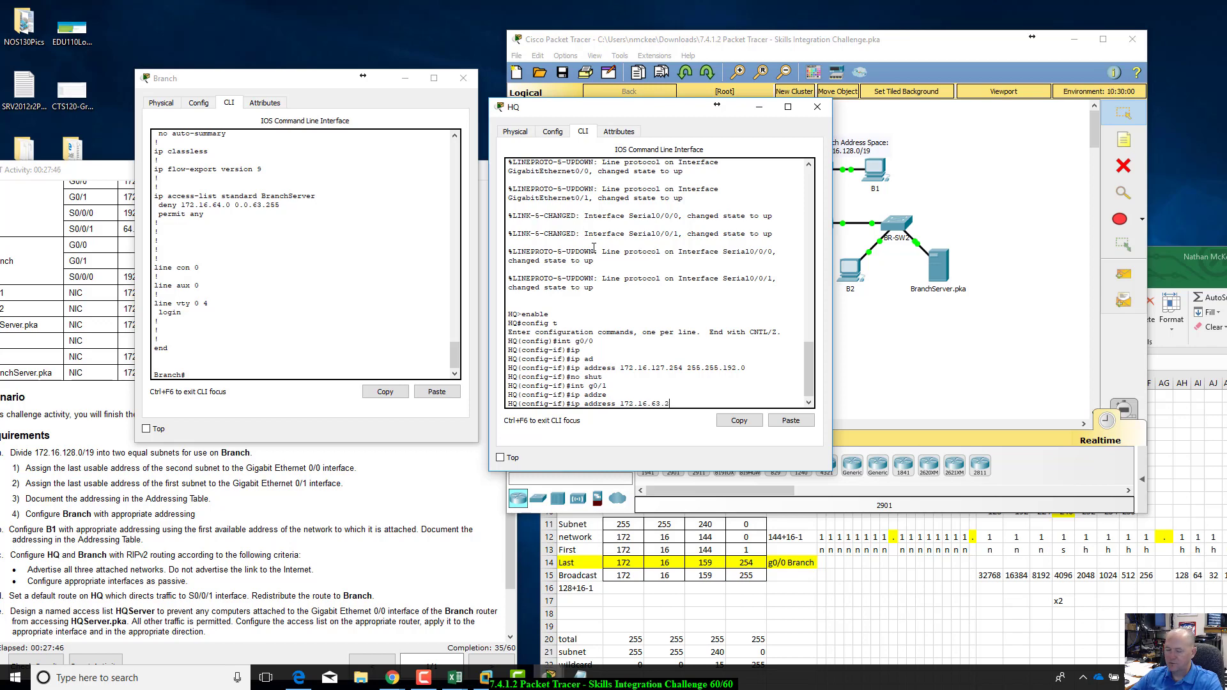
text(54 255.255.192.0)
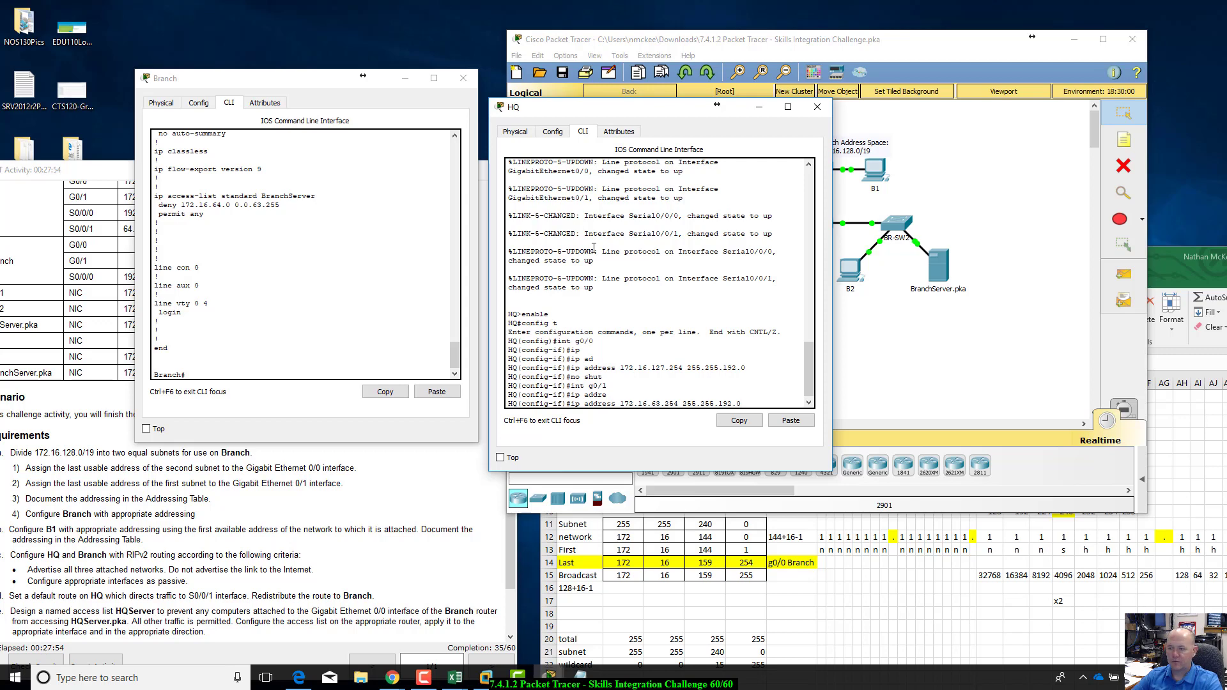
key(Return)
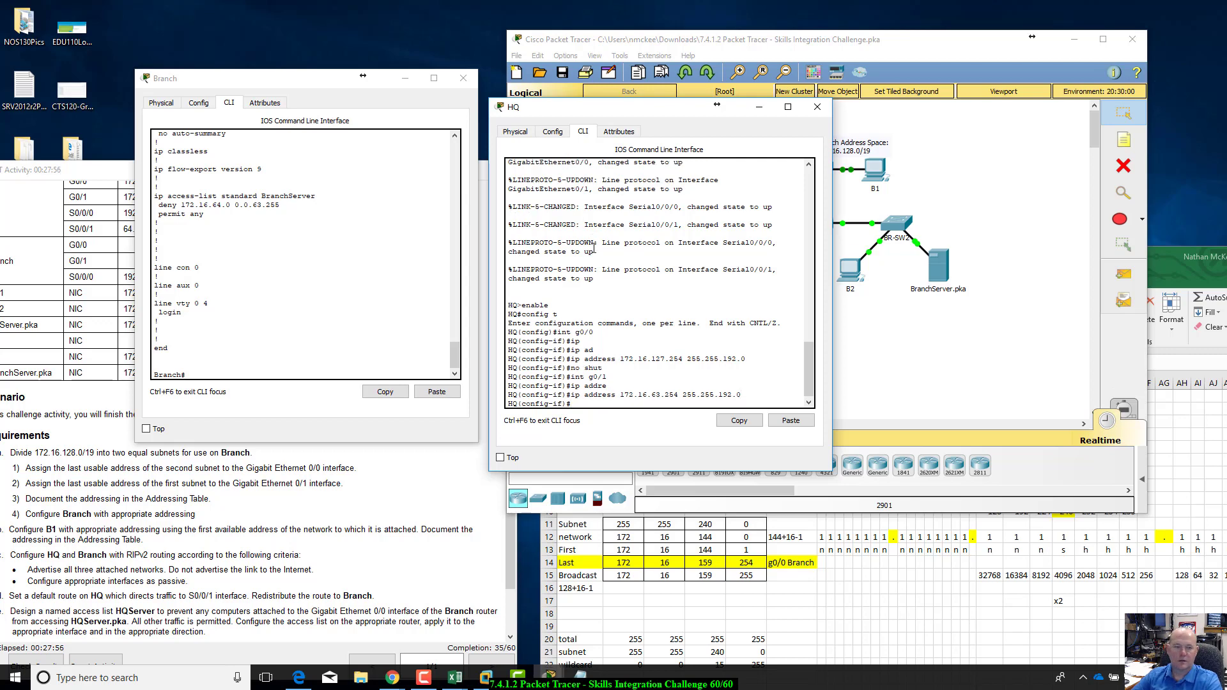
- Apply the HQServer access group to HQ's g0/1 interface in the outbound direction
text(ip)
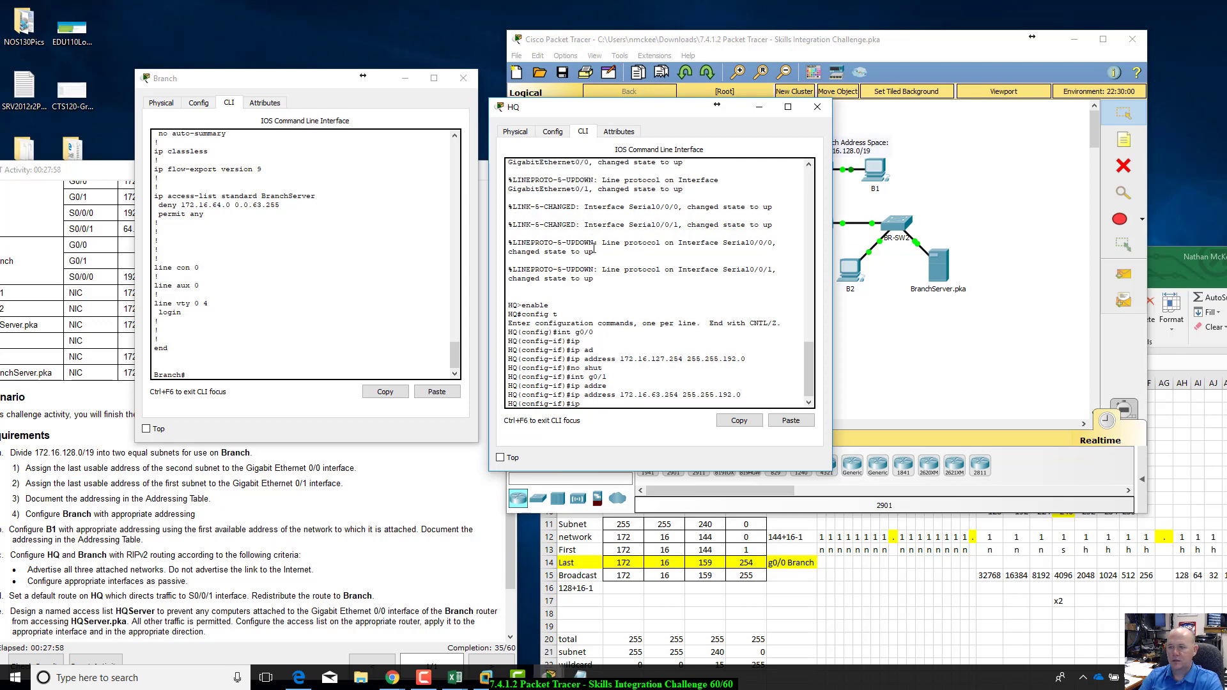
text( access-group)
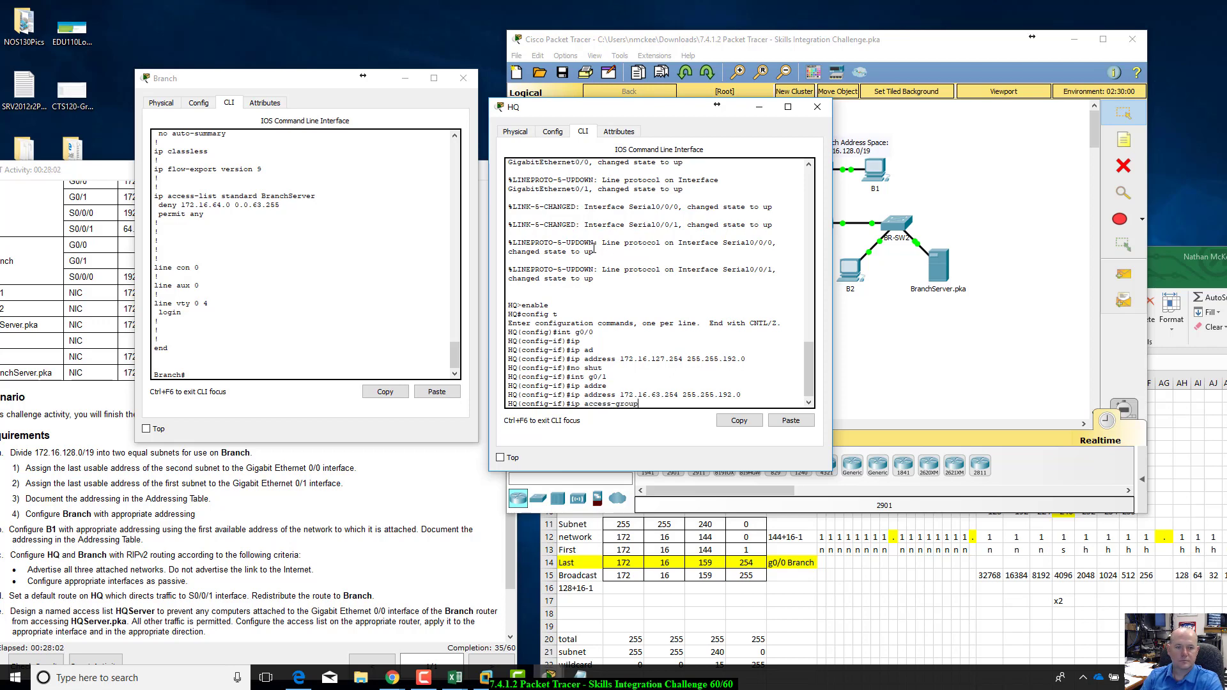
text( HQ)
key(Return)
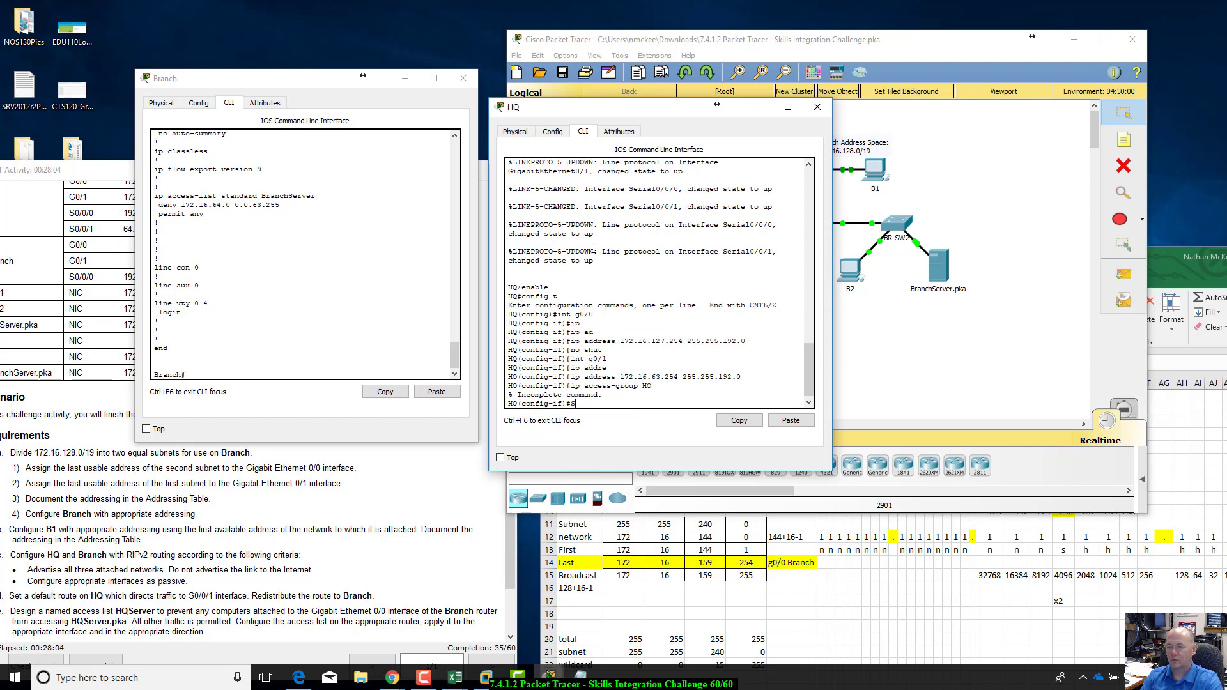
key(Up)
text(Server)
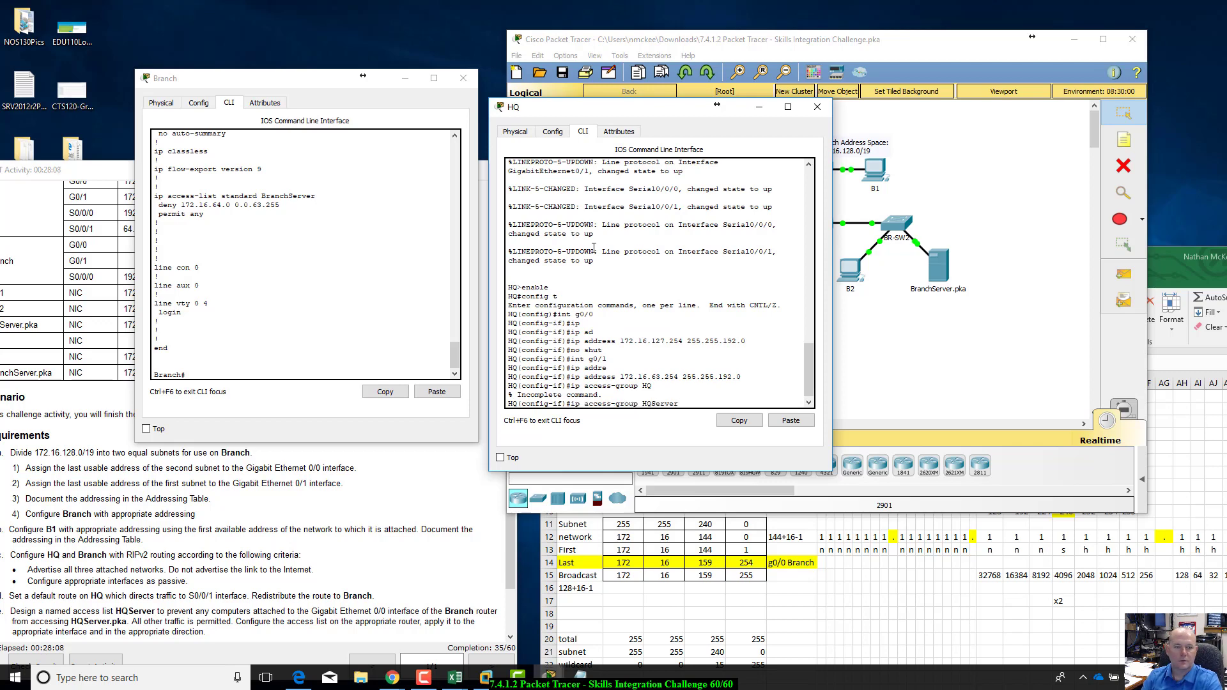
text( out)
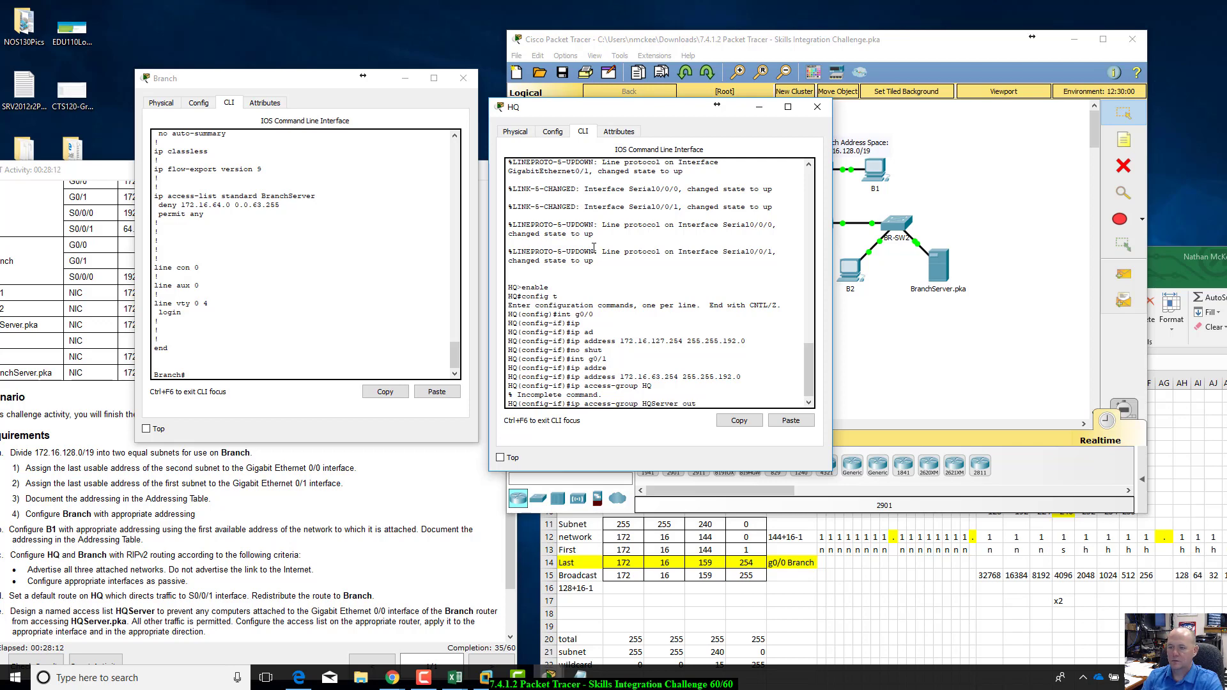
key(Return)
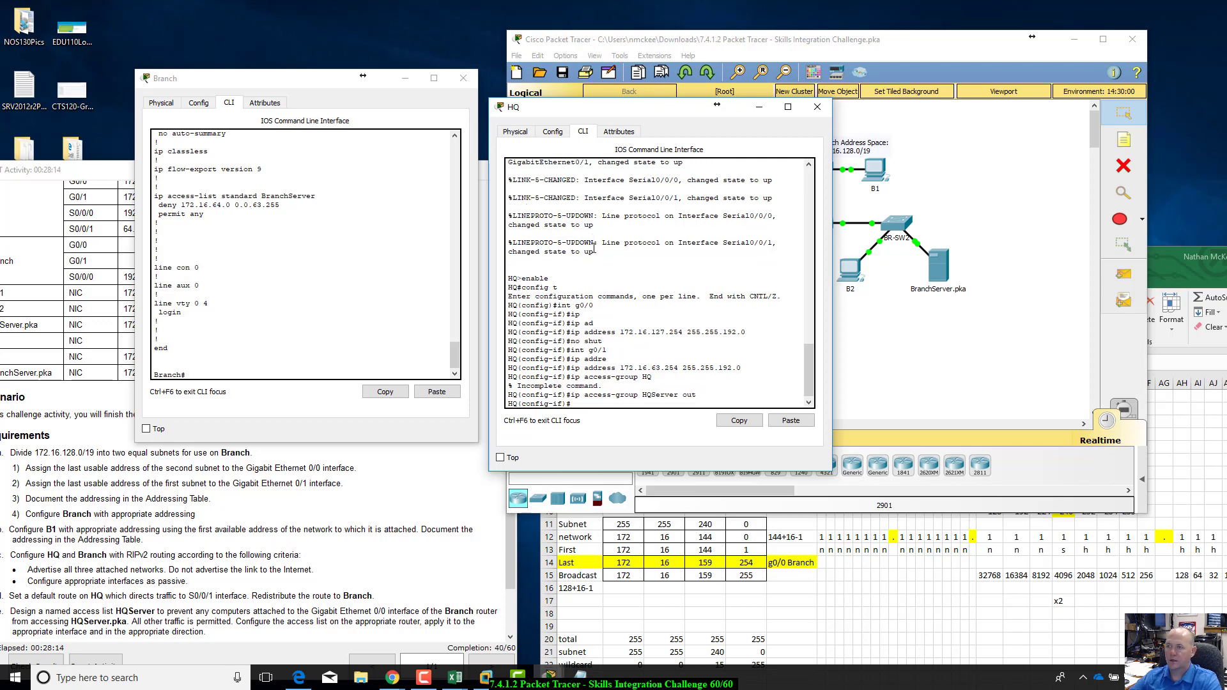
- Check the topology behind the HQ window and try to deny 172.16.144.0 with wildcard 0.0.15.255 from interface configuration mode
drag(692, 114, 962, 316)
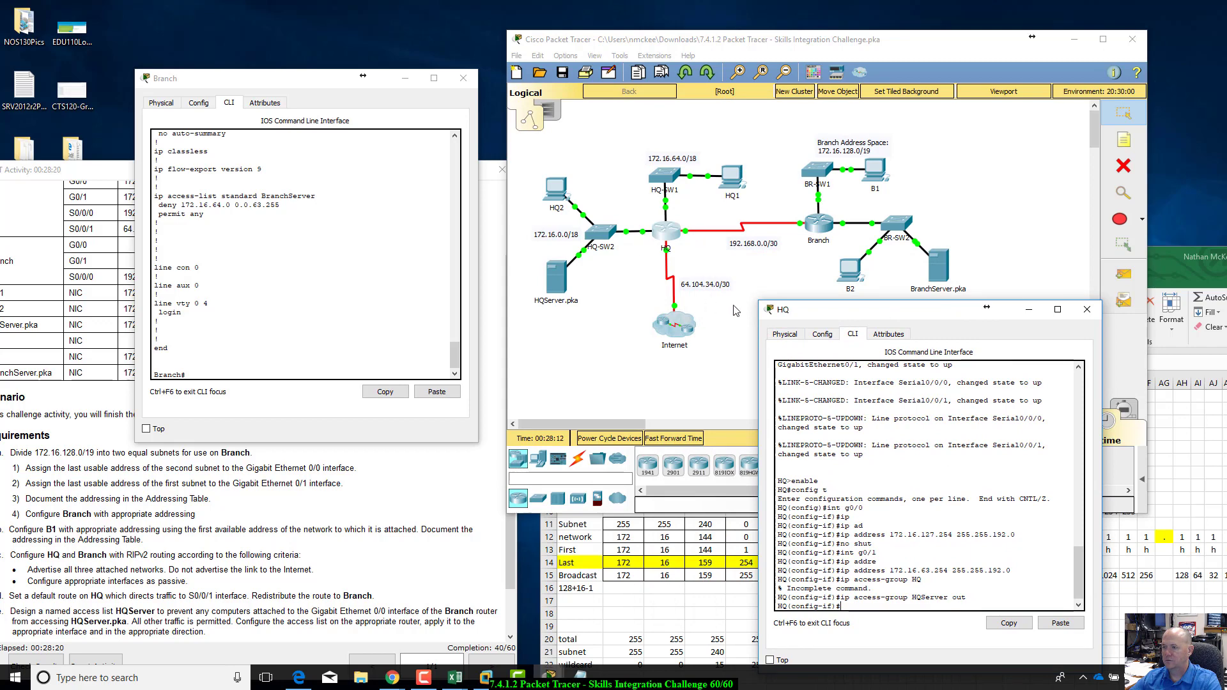
drag(838, 310, 669, 179)
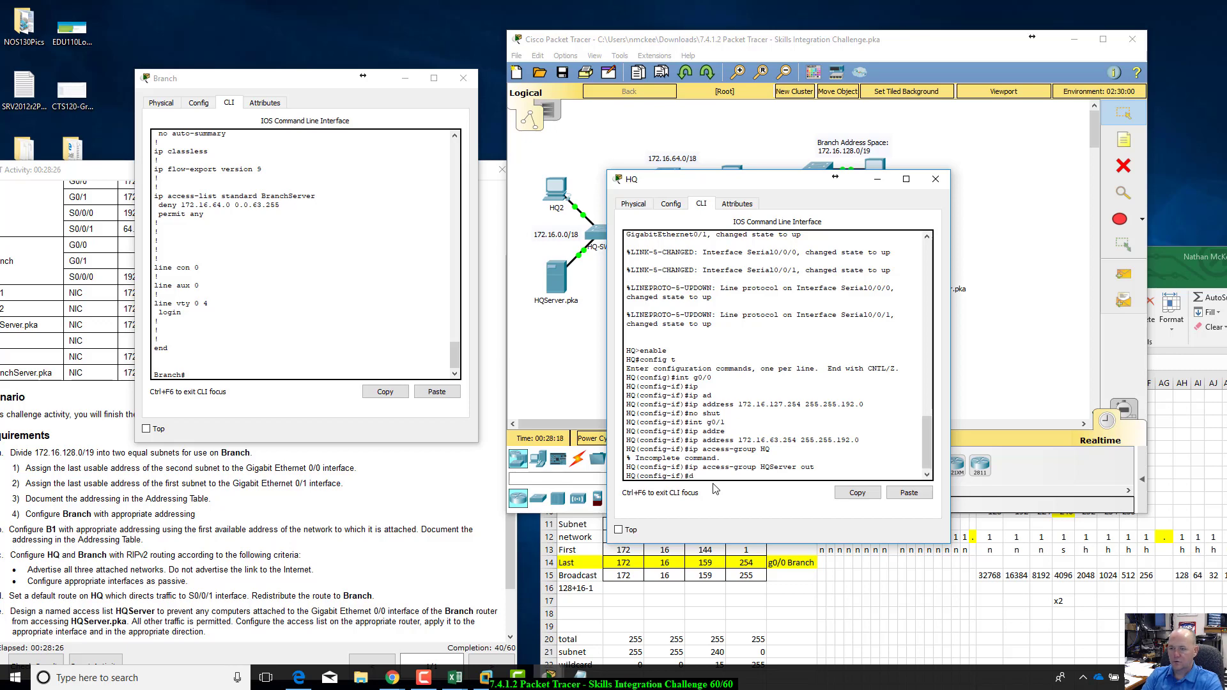
text(eny)
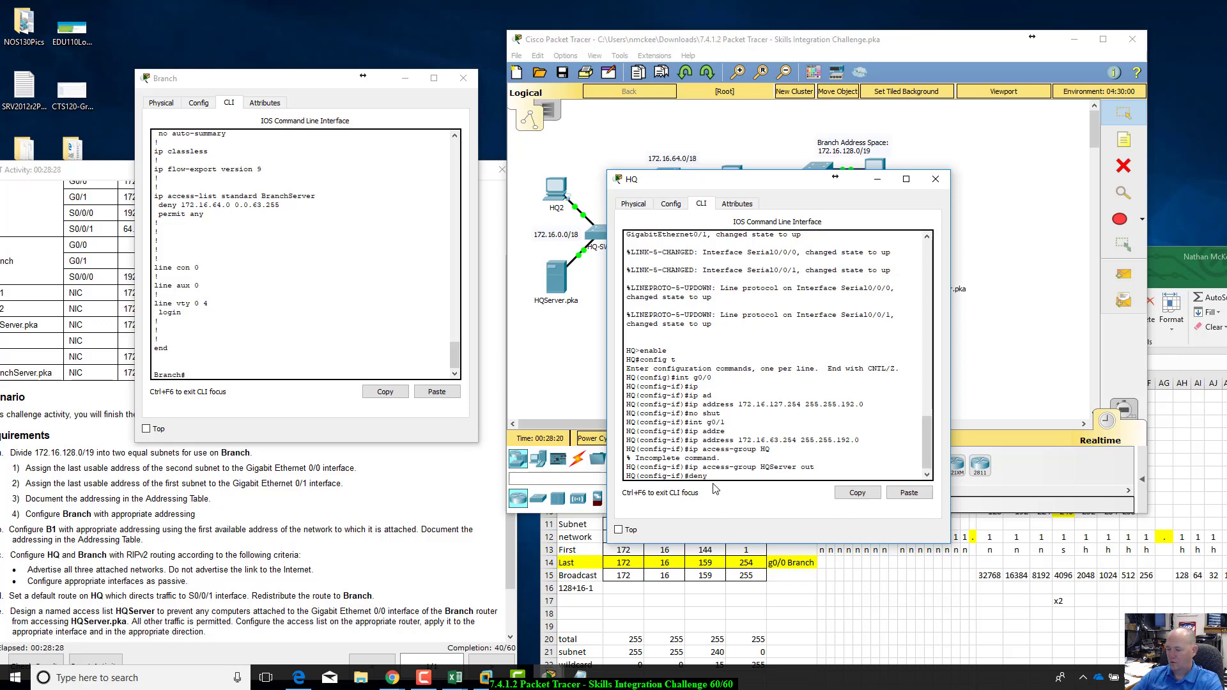
text( 172.)
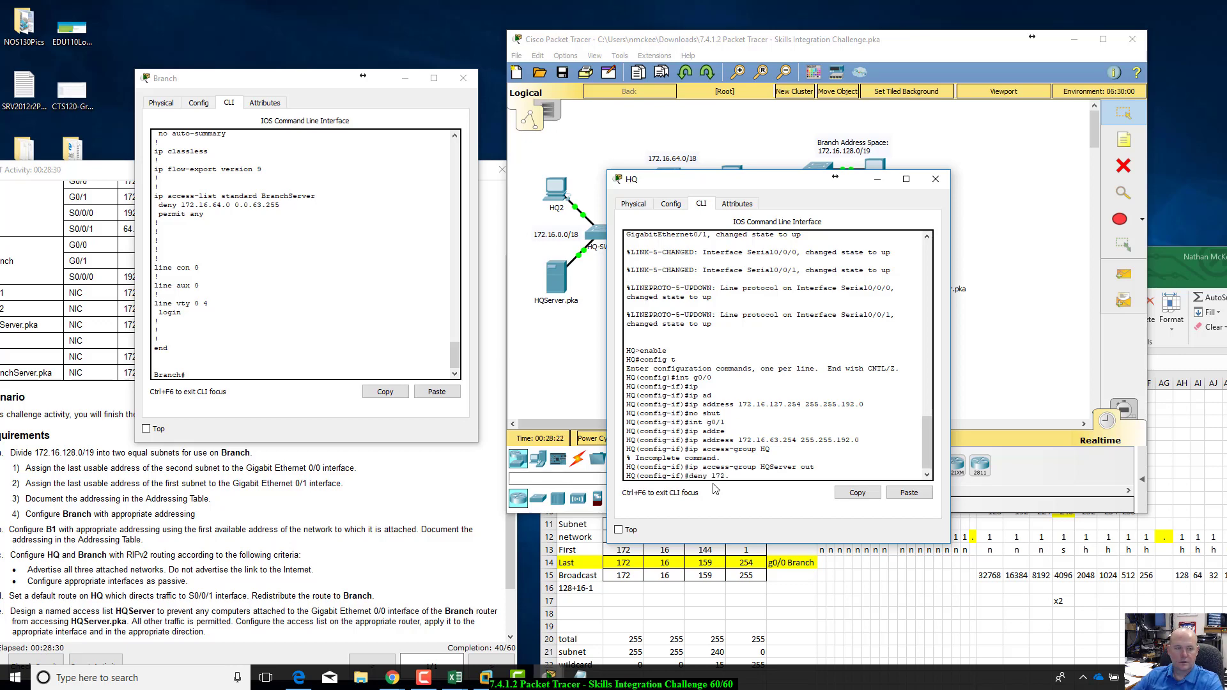
text(16.144)
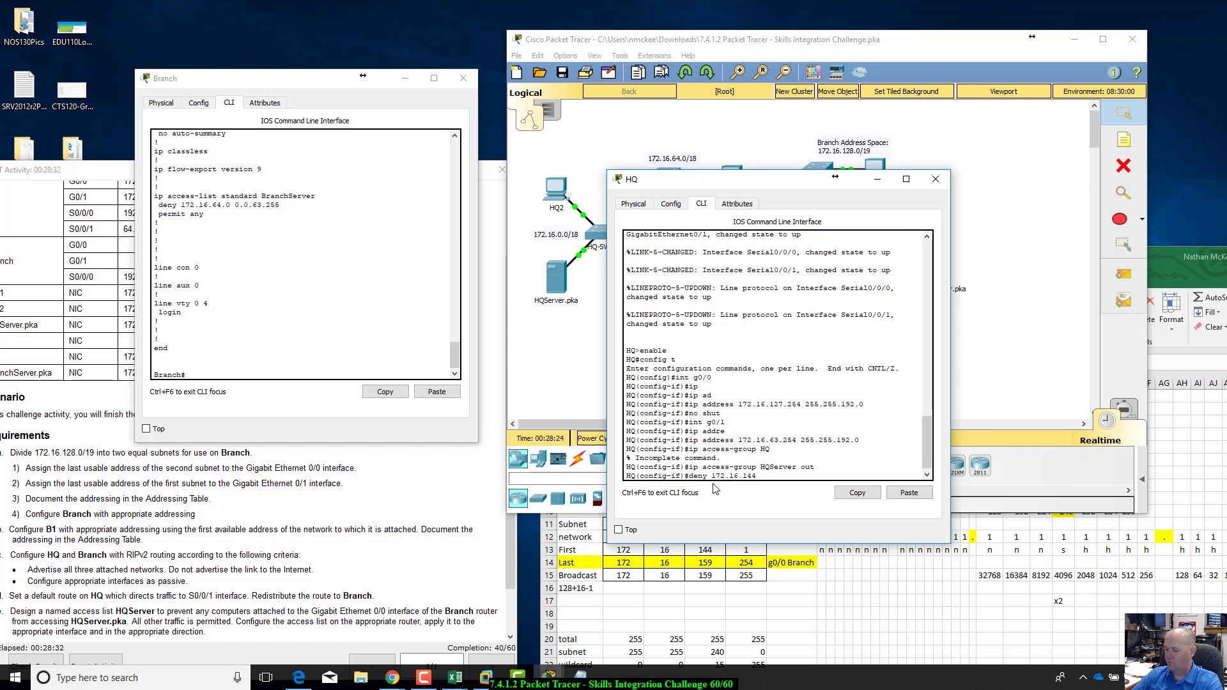
text(.0 0.0.15.255)
key(Return)
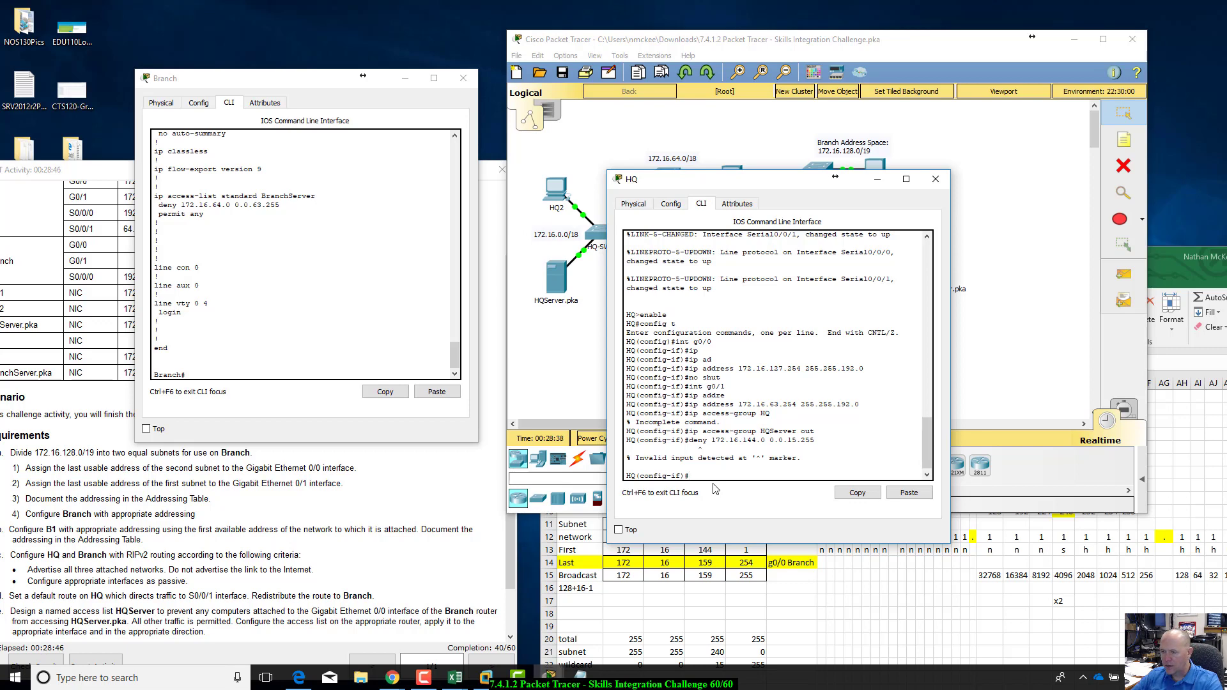
key(Up)
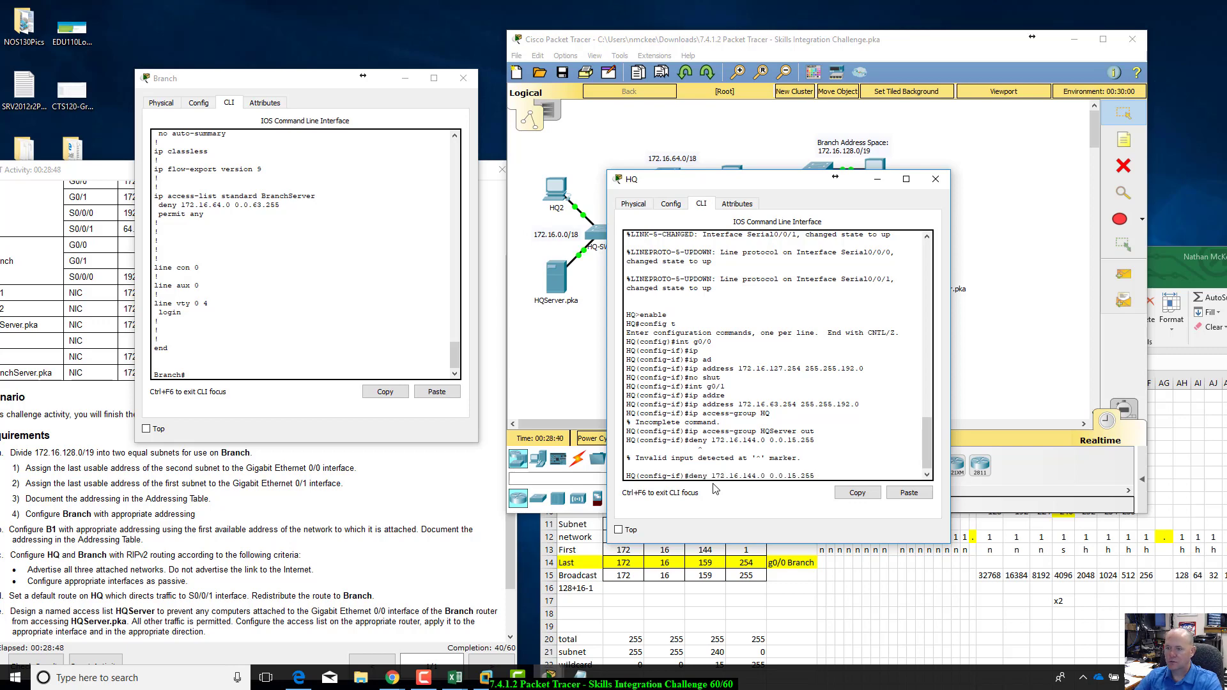
key(BackSpace)
key(BackSpace)
key(BackSpace)
key(BackSpace)
key(BackSpace)
key(BackSpace)
key(BackSpace)
key(BackSpace)
key(BackSpace)
key(BackSpace)
key(BackSpace)
key(BackSpace)
key(BackSpace)
key(BackSpace)
key(BackSpace)
key(BackSpace)
key(BackSpace)
key(BackSpace)
key(BackSpace)
key(BackSpace)
key(BackSpace)
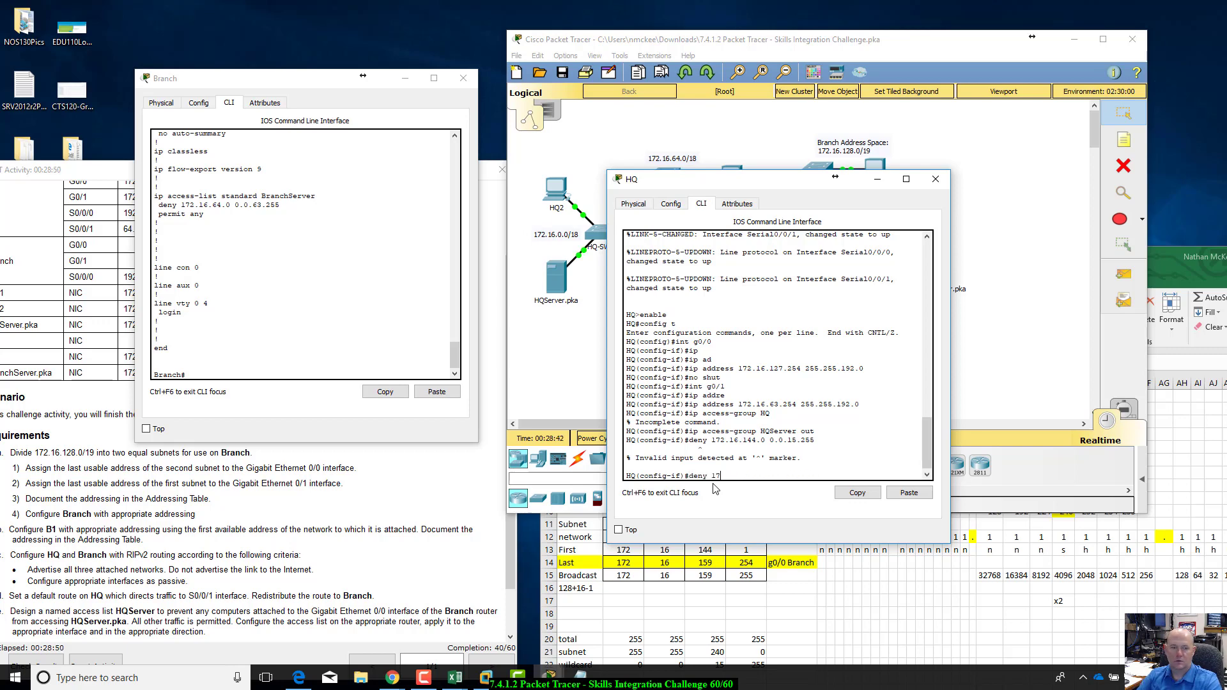
key(BackSpace)
key(BackSpace)
key(BackSpace)
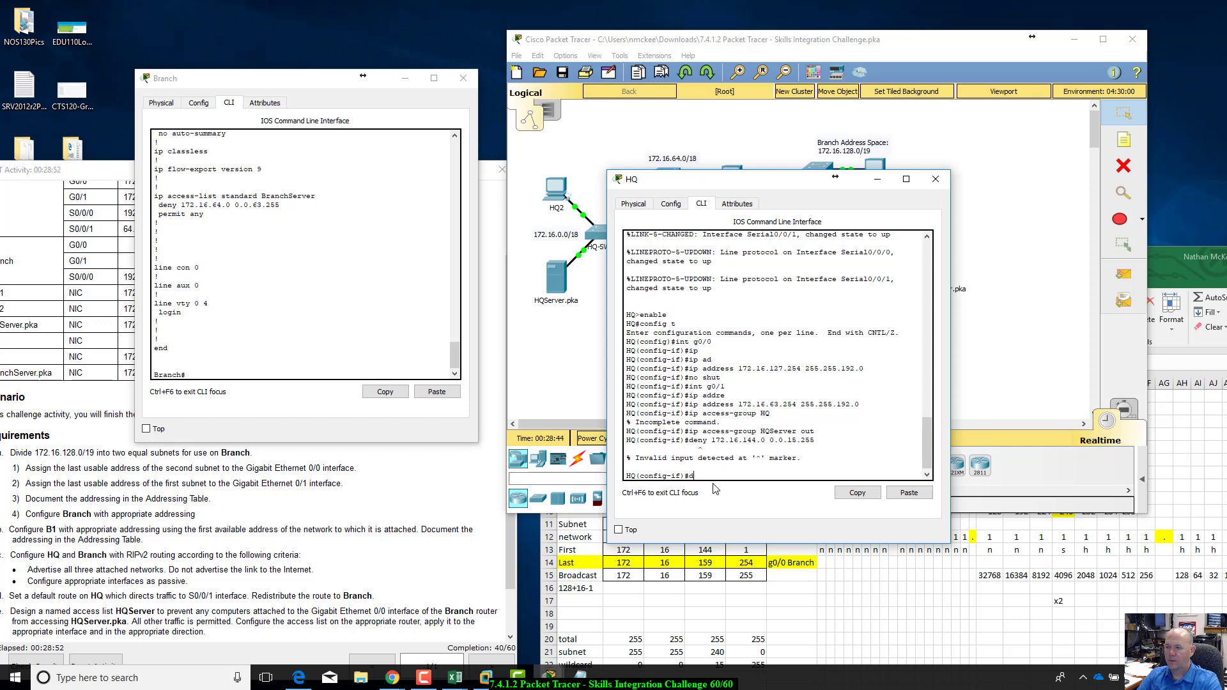
key(Up)
key(BackSpace)
key(BackSpace)
key(BackSpace)
key(BackSpace)
key(BackSpace)
key(BackSpace)
key(BackSpace)
key(BackSpace)
key(BackSpace)
key(BackSpace)
key(BackSpace)
key(BackSpace)
key(BackSpace)
key(BackSpace)
key(BackSpace)
key(BackSpace)
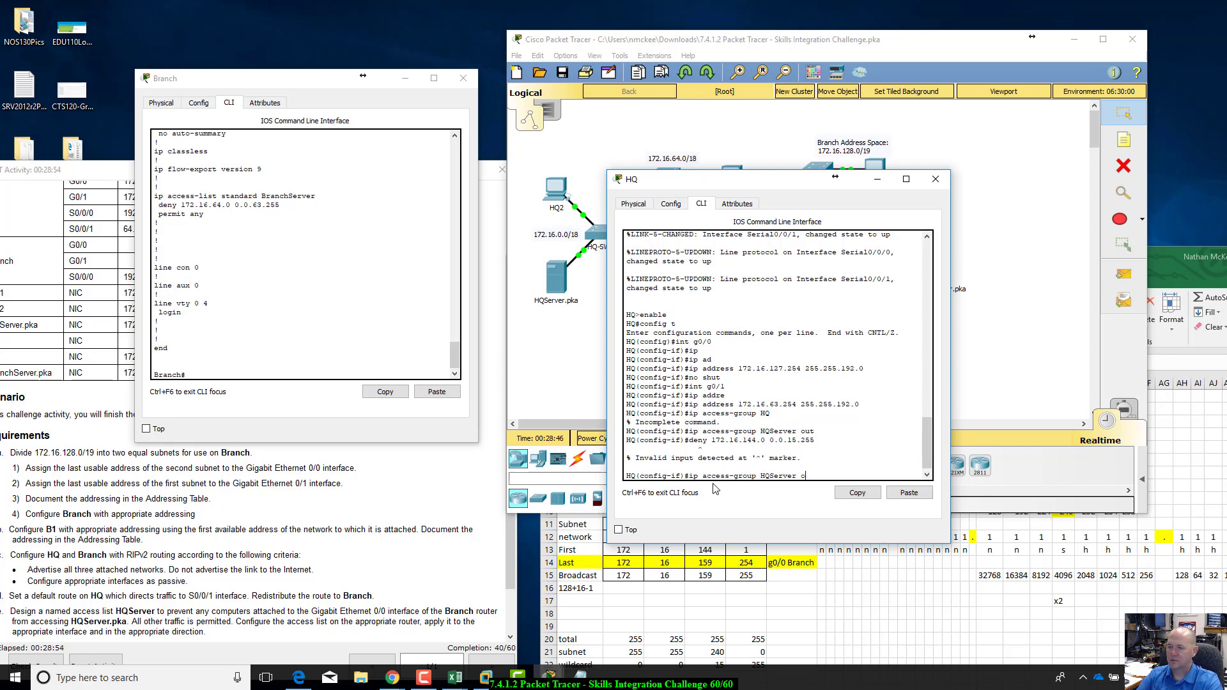
key(BackSpace)
key(BackSpace)
text(loiss)
key(BackSpace)
key(BackSpace)
key(BackSpace)
key(BackSpace)
text(is)
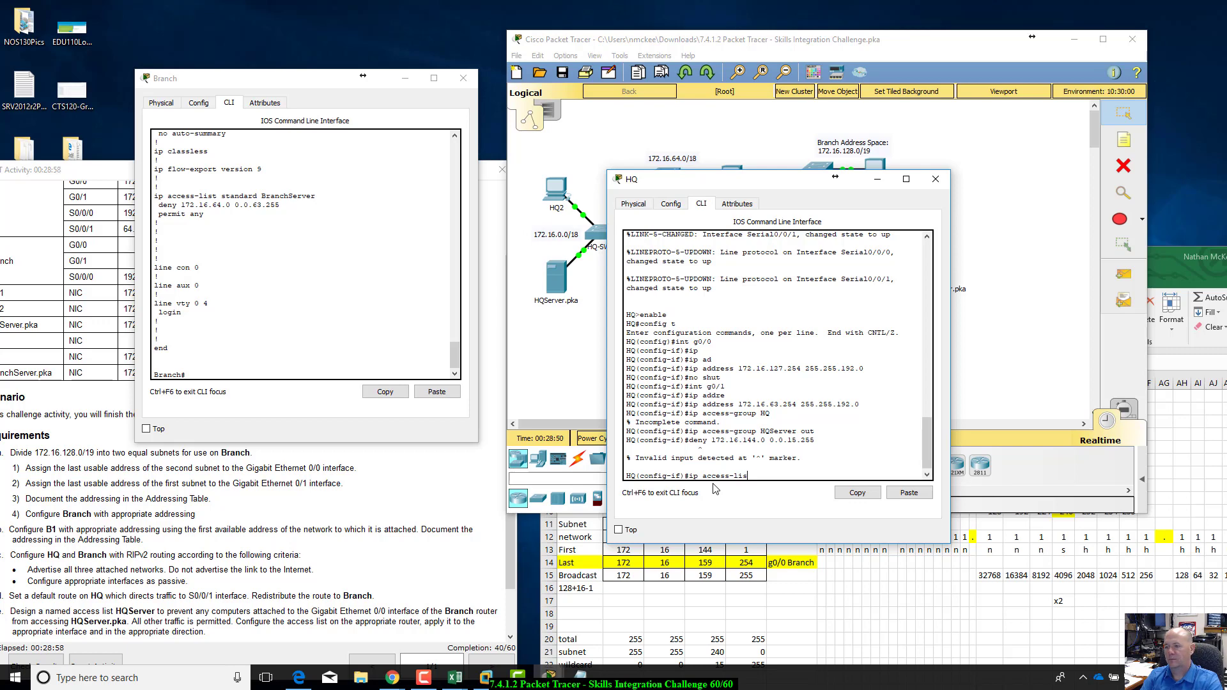
key(Tab)
text(t)
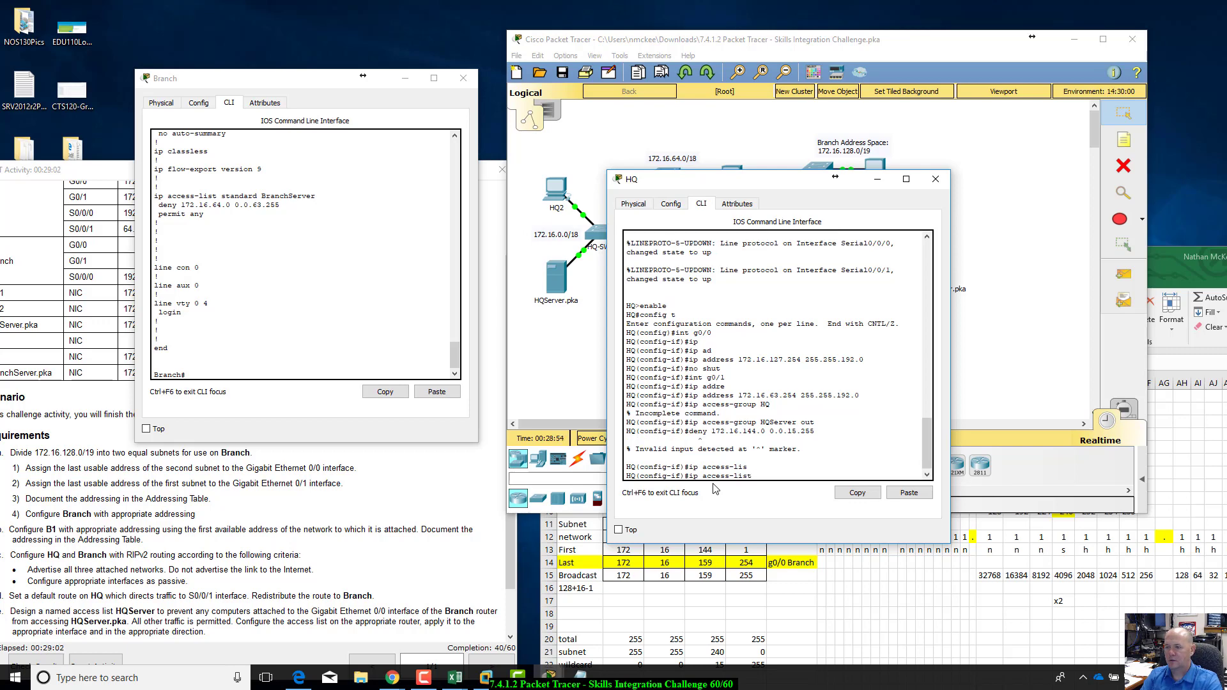
key(BackSpace)
key(BackSpace)
key(BackSpace)
key(BackSpace)
key(BackSpace)
key(BackSpace)
key(BackSpace)
key(BackSpace)
key(BackSpace)
key(BackSpace)
key(BackSpace)
key(BackSpace)
key(BackSpace)
- Leave HQ's interface configuration with end and re-enter global configuration mode
text(end)
key(Return)
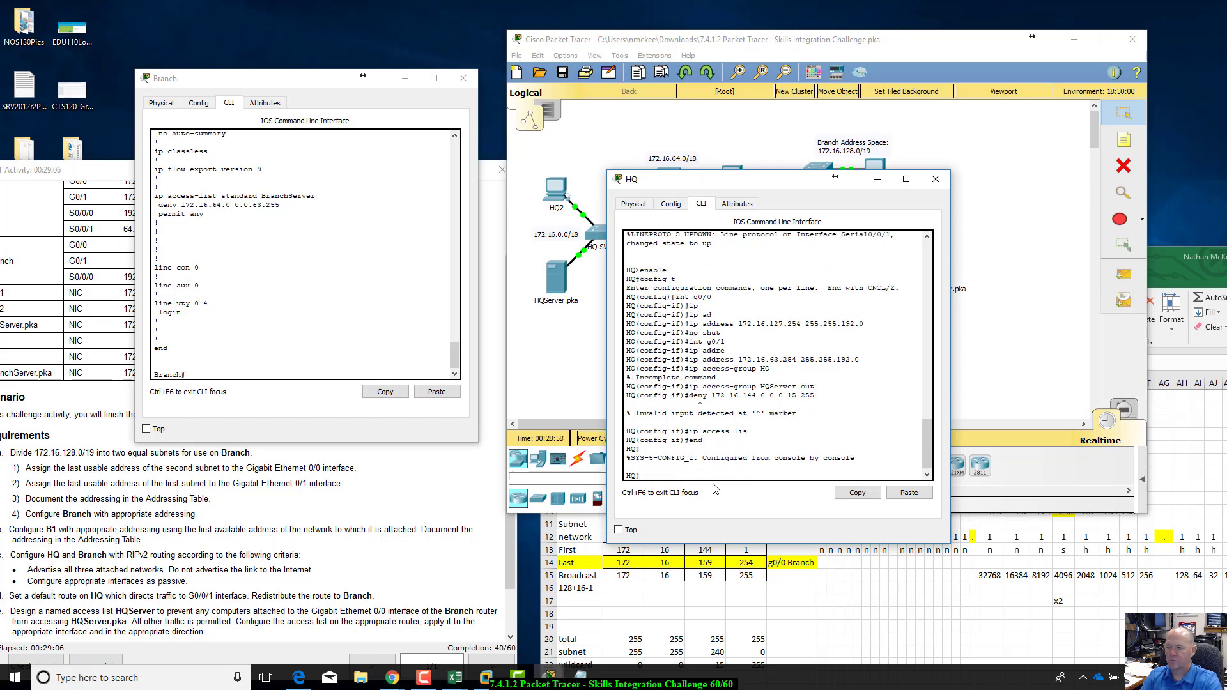
text(e)
key(BackSpace)
text(config t)
key(Return)
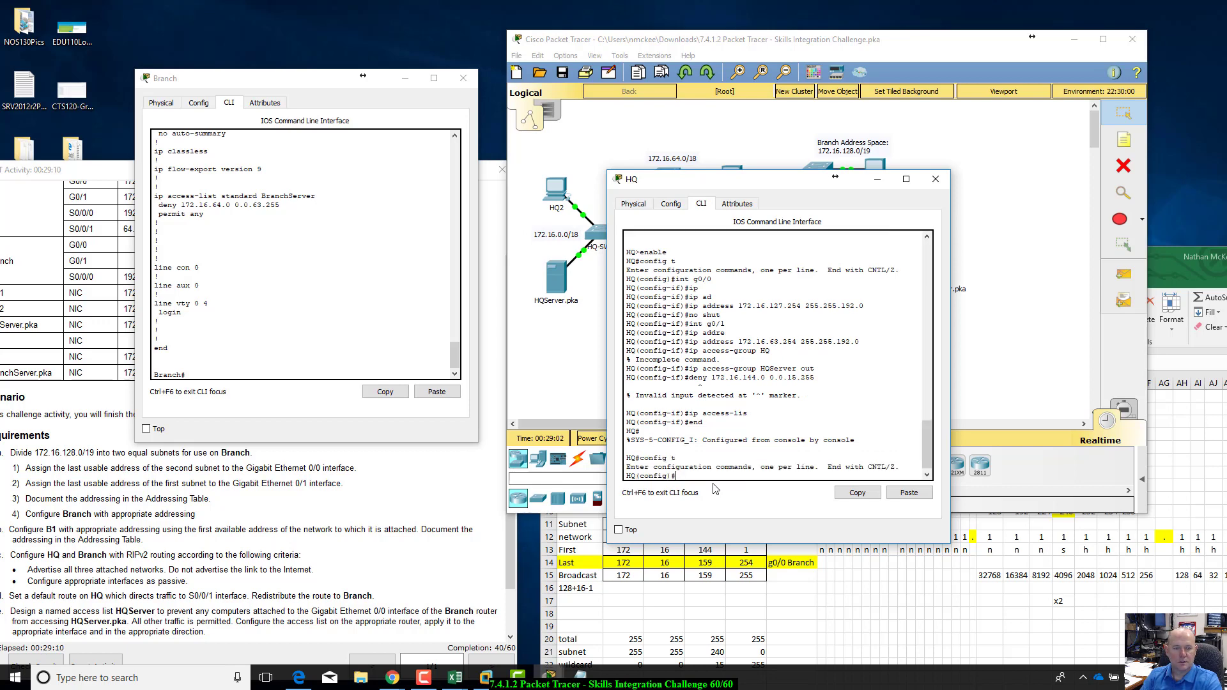
- Create a standard named access list called HQServer on the HQ router
text(ip acc)
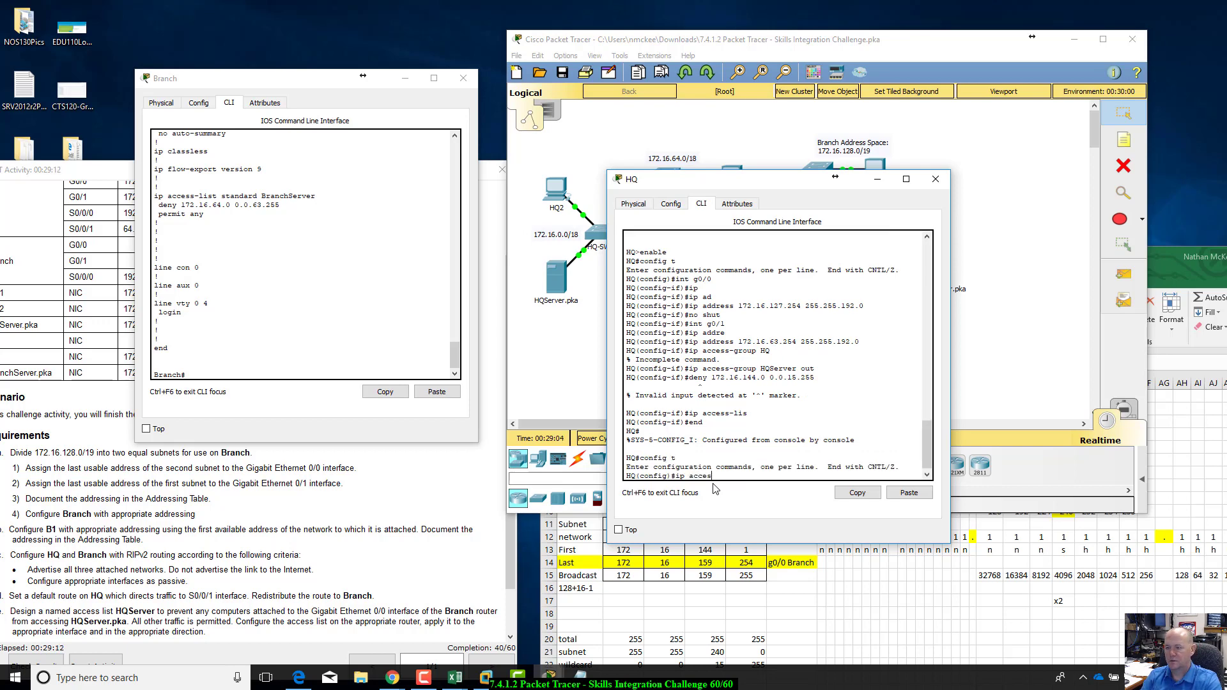
text(es)
key(Tab)
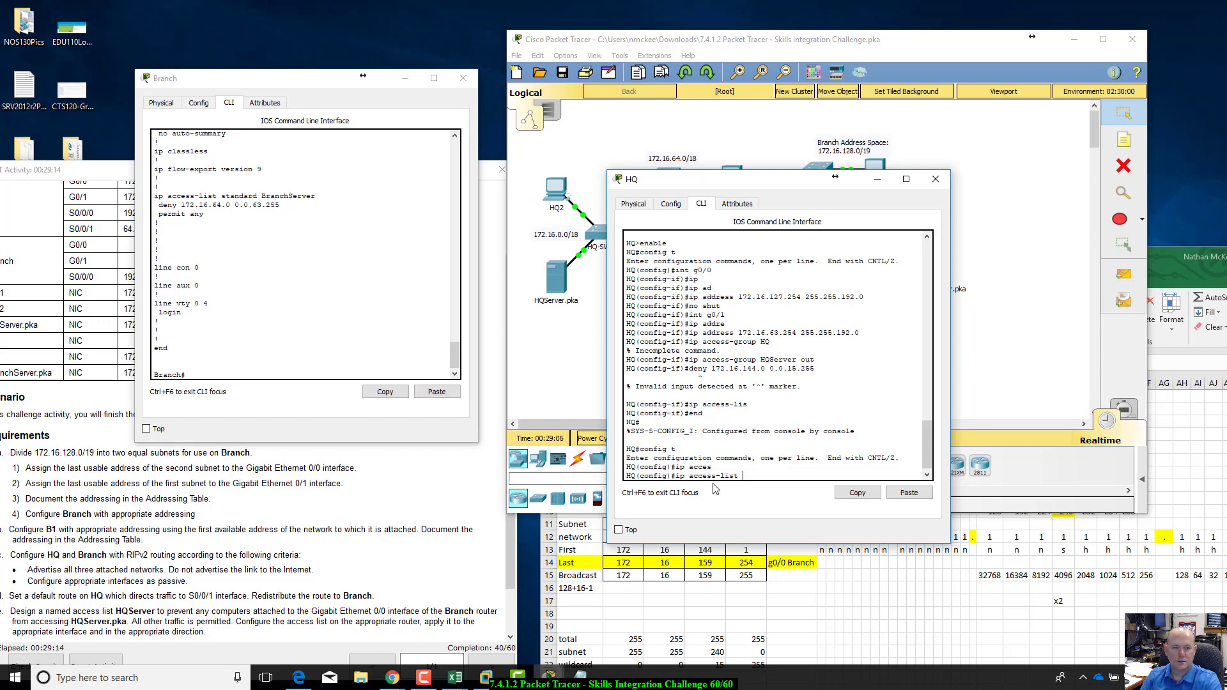
text(H)
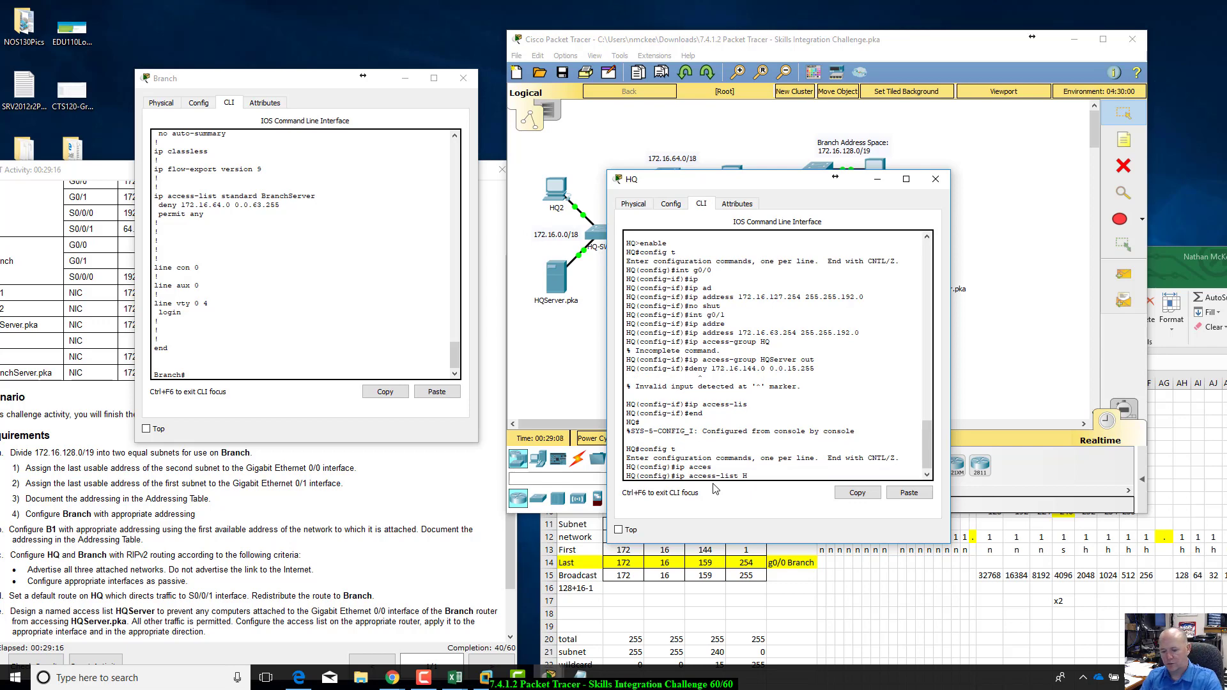
text(QServer)
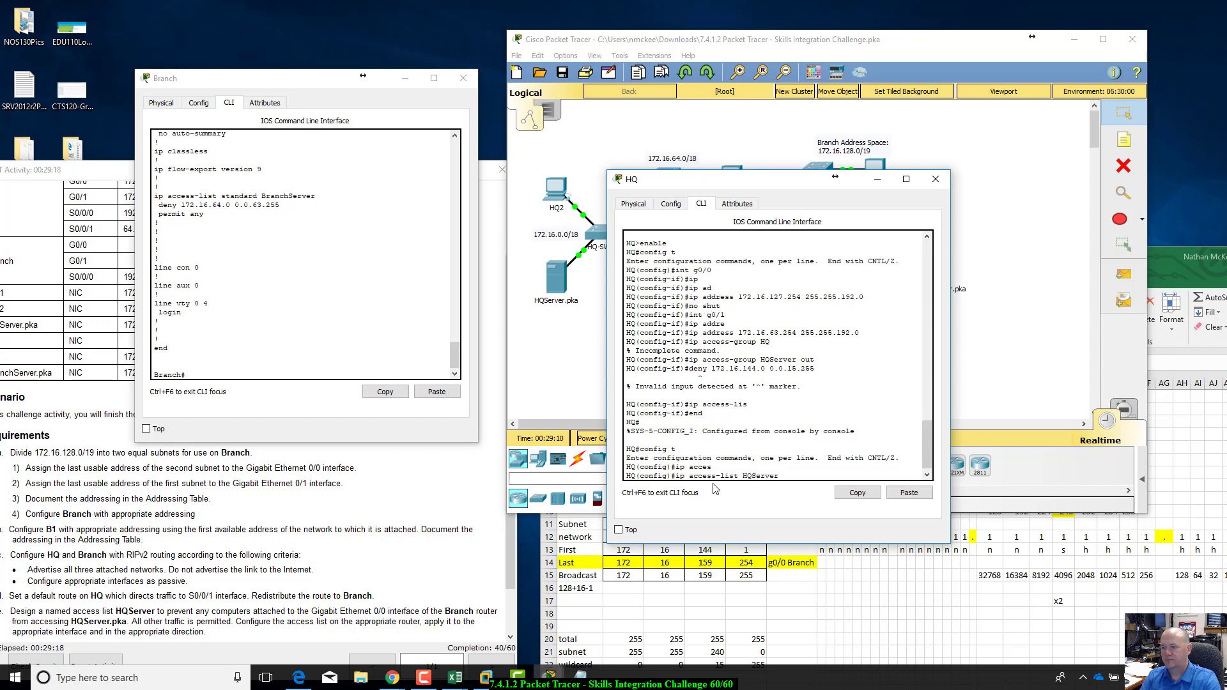
key(Return)
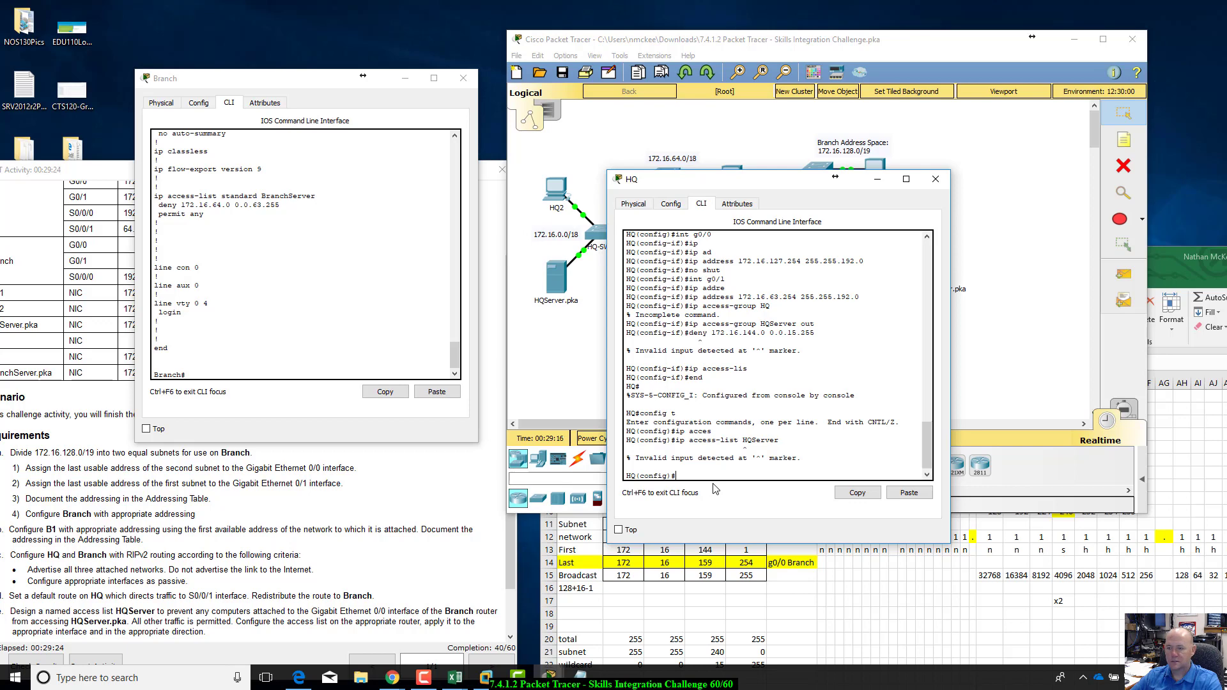
key(Up)
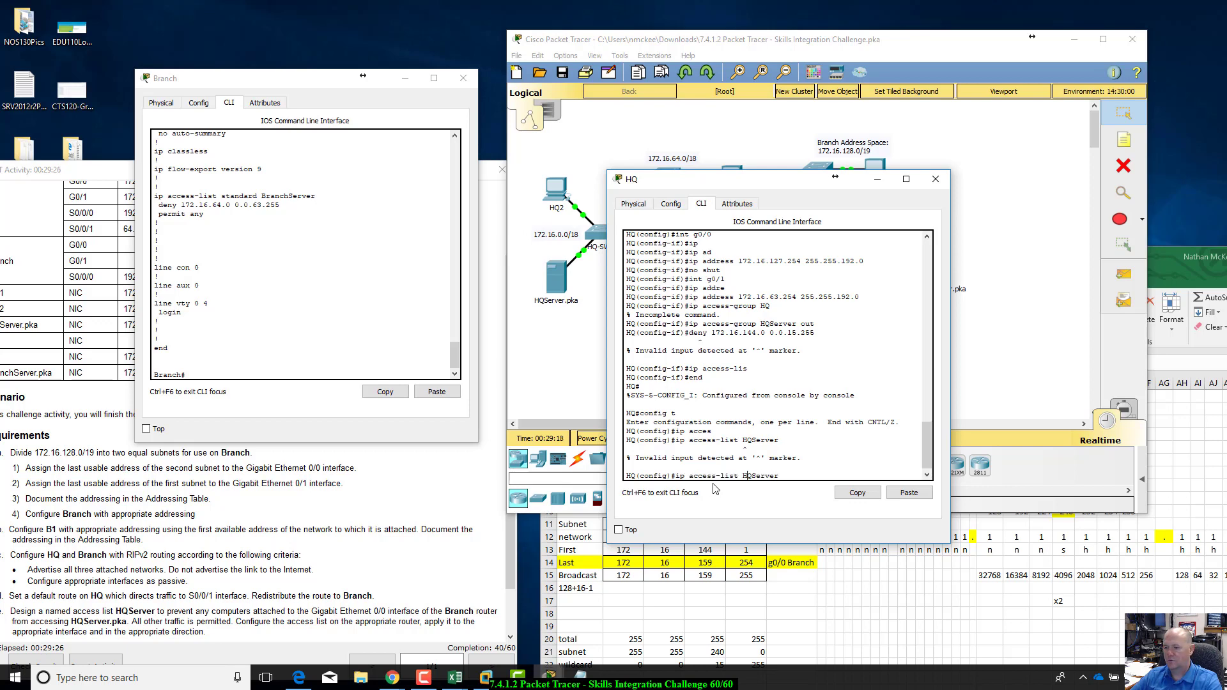
text(standard)
key(Return)
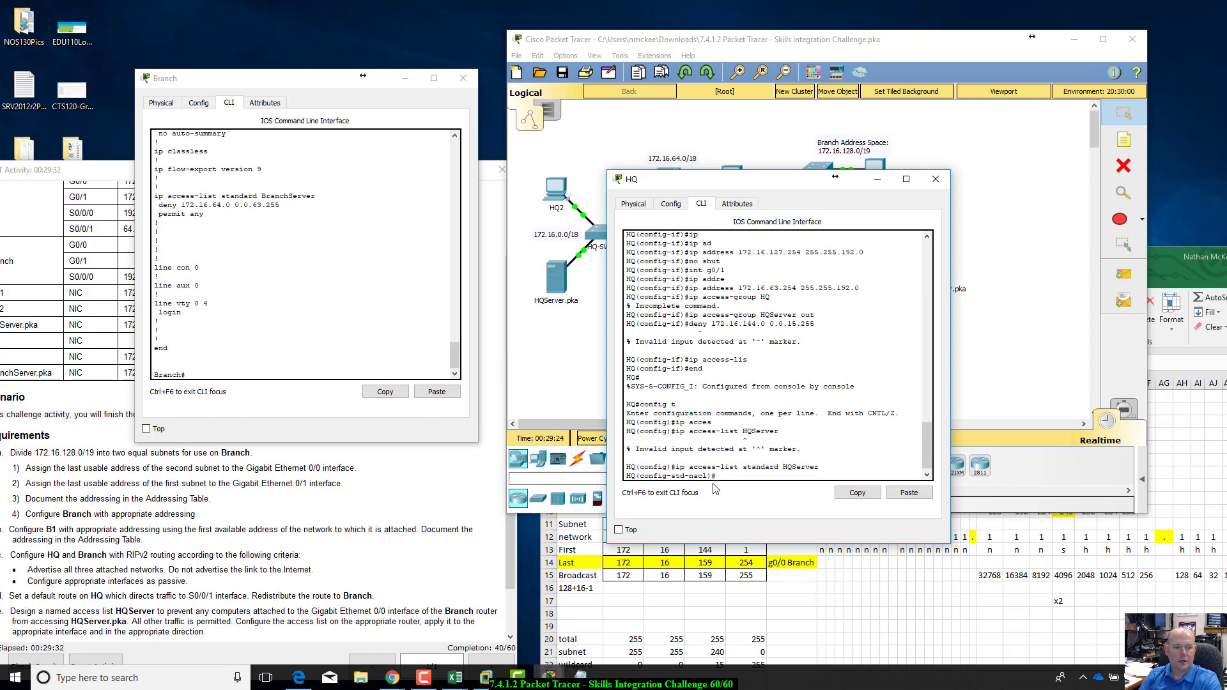
- Add a deny rule for 172.16.144.0 with wildcard 0.0.15.255 to the HQServer access list
text(deny)
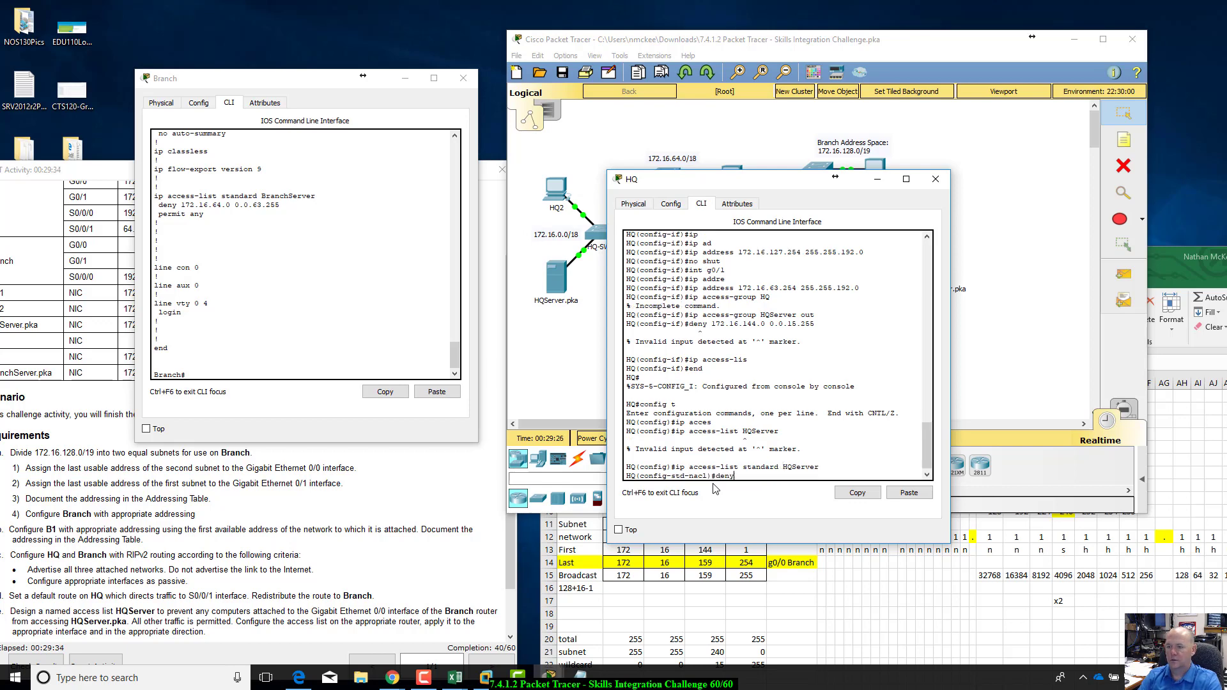
text( 172)
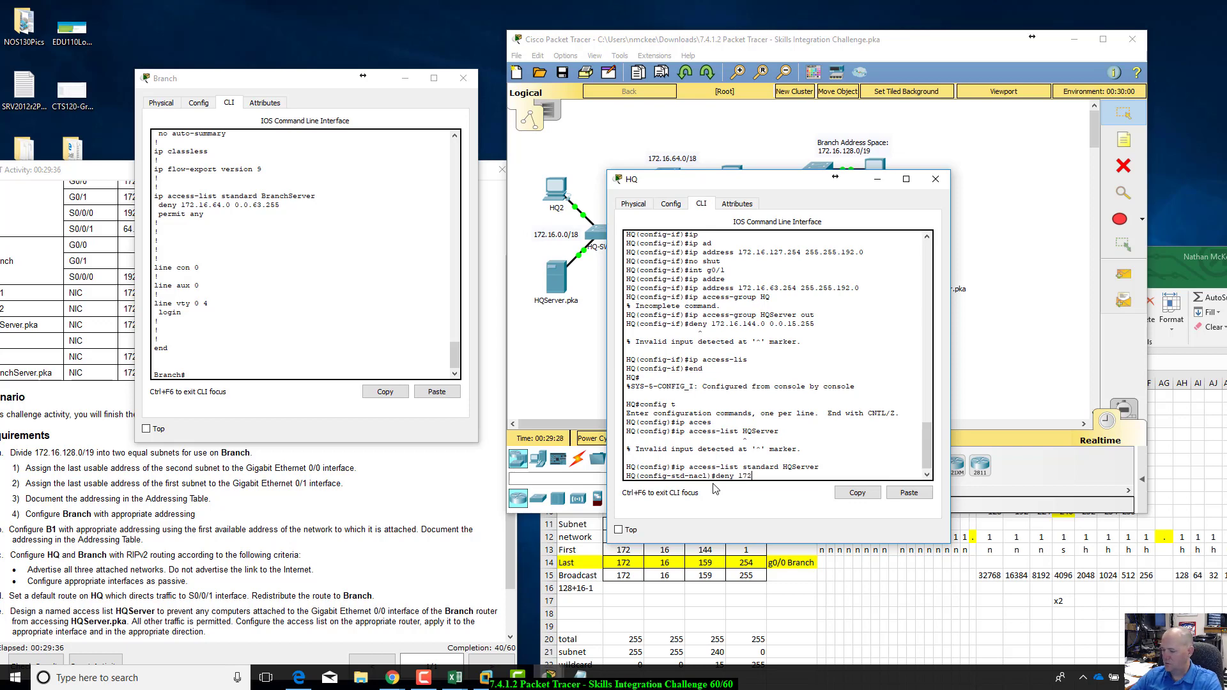
text(.16.144.0 0)
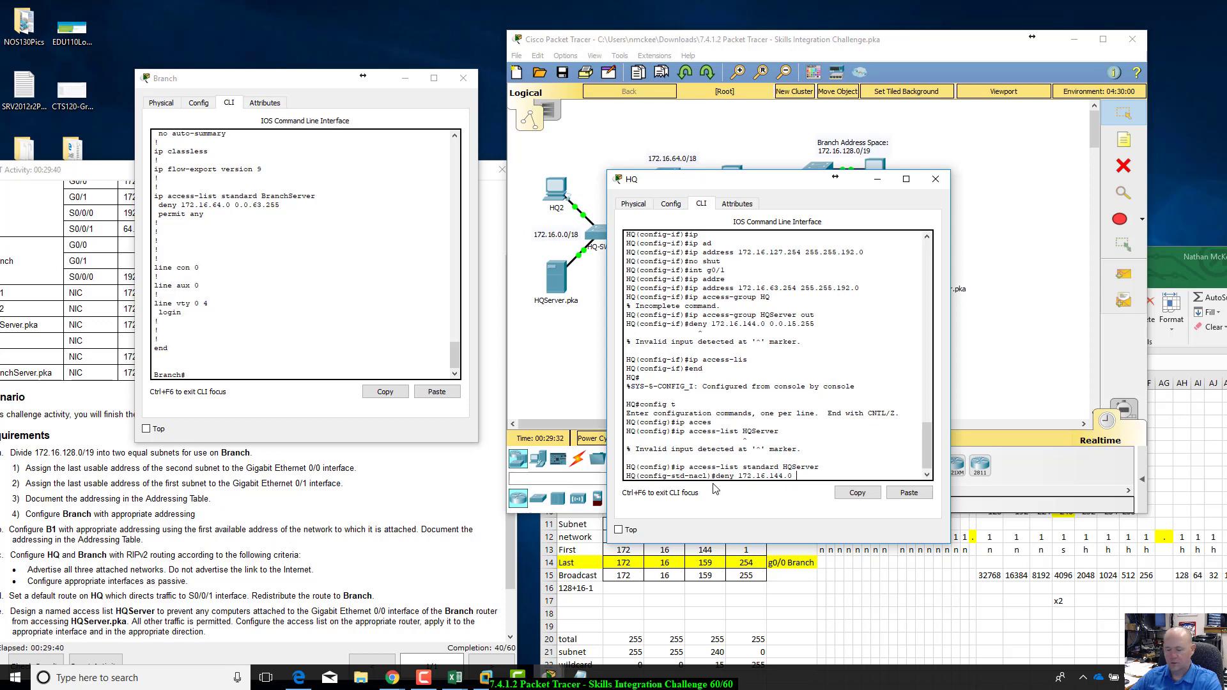
text(.0.15.255)
key(Return)
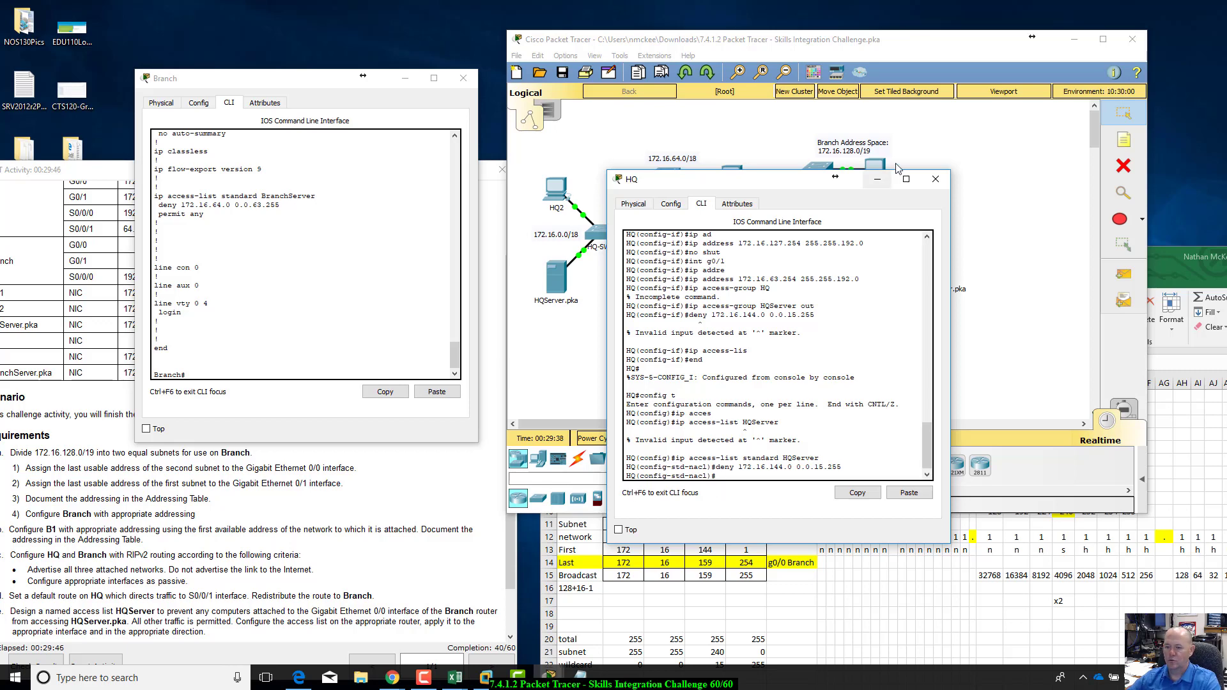
- Check the topology behind the HQ window and add a permit any rule to the HQServer access list
drag(798, 187, 386, 307)
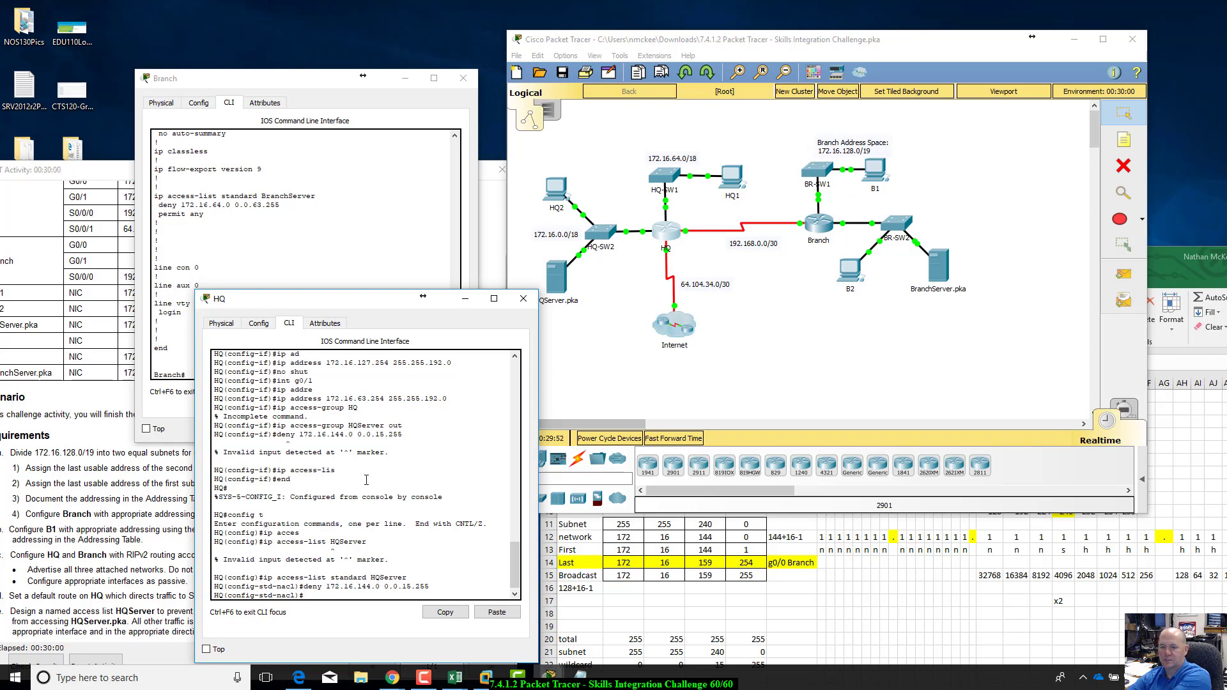
drag(358, 299, 799, 246)
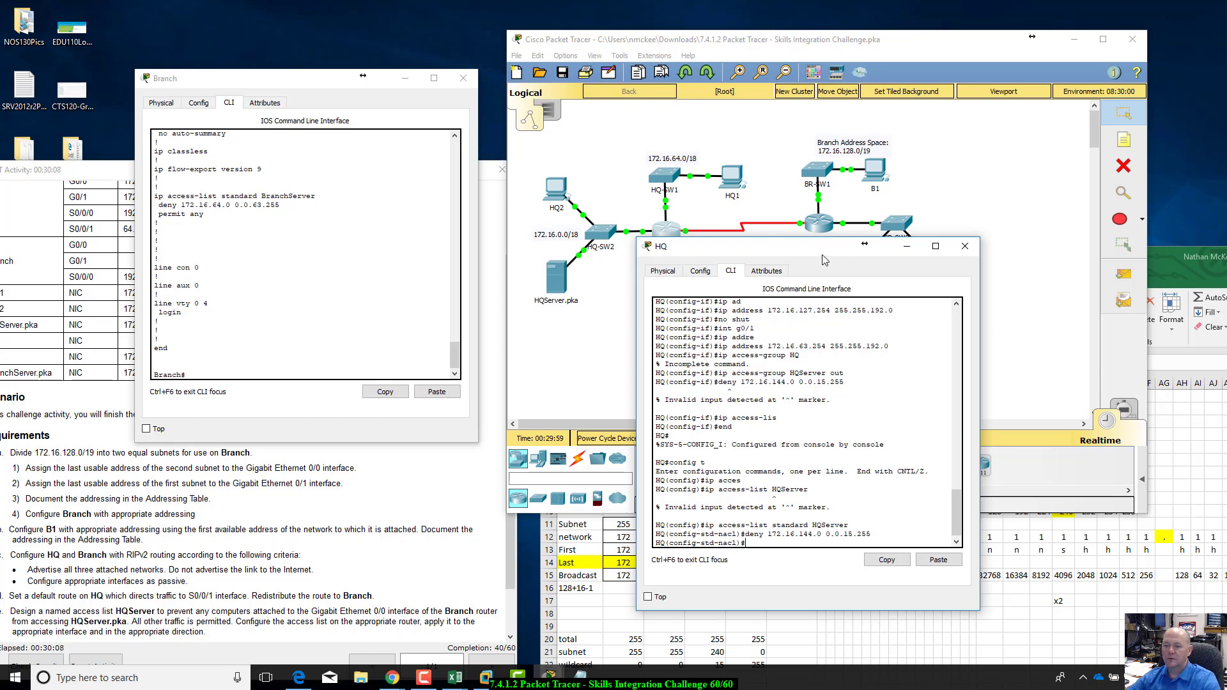
drag(824, 260, 775, 266)
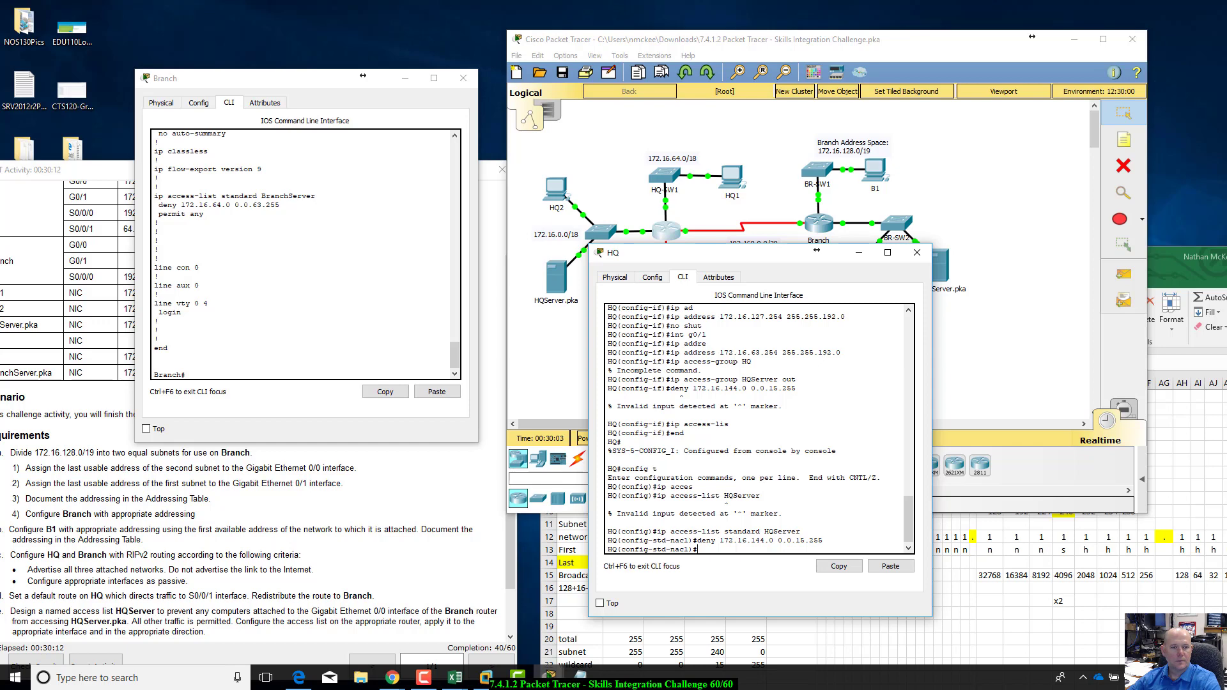
drag(738, 253, 693, 231)
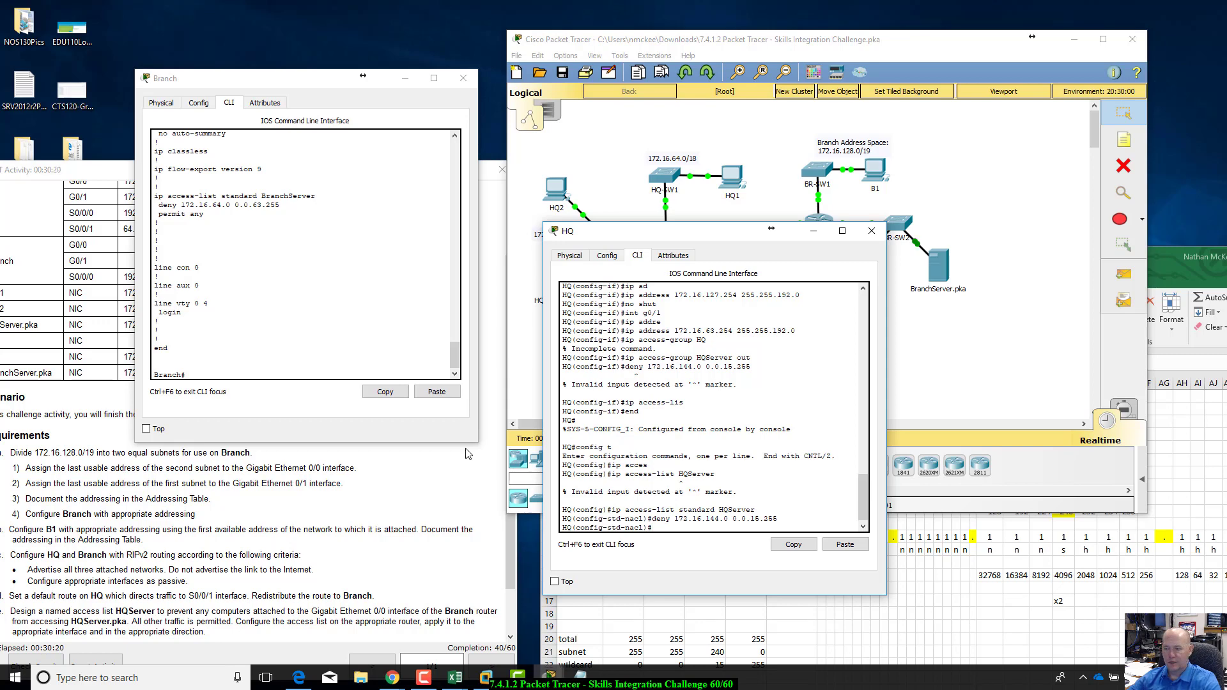
text(permit any)
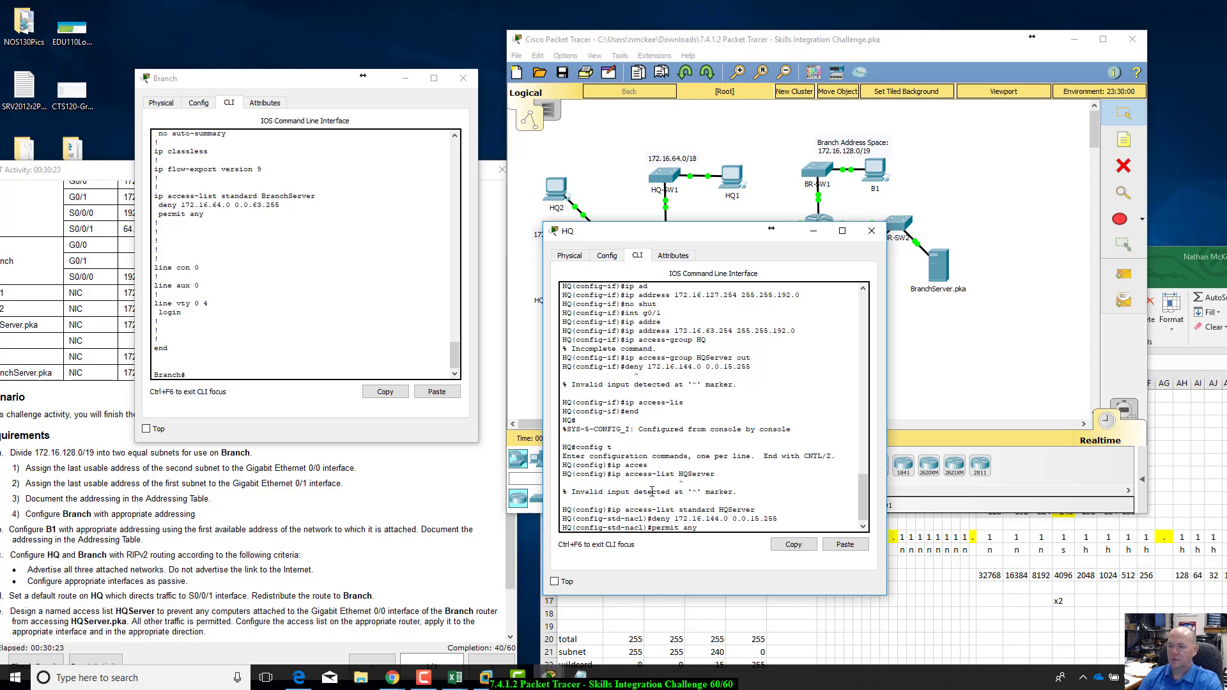
key(Return)
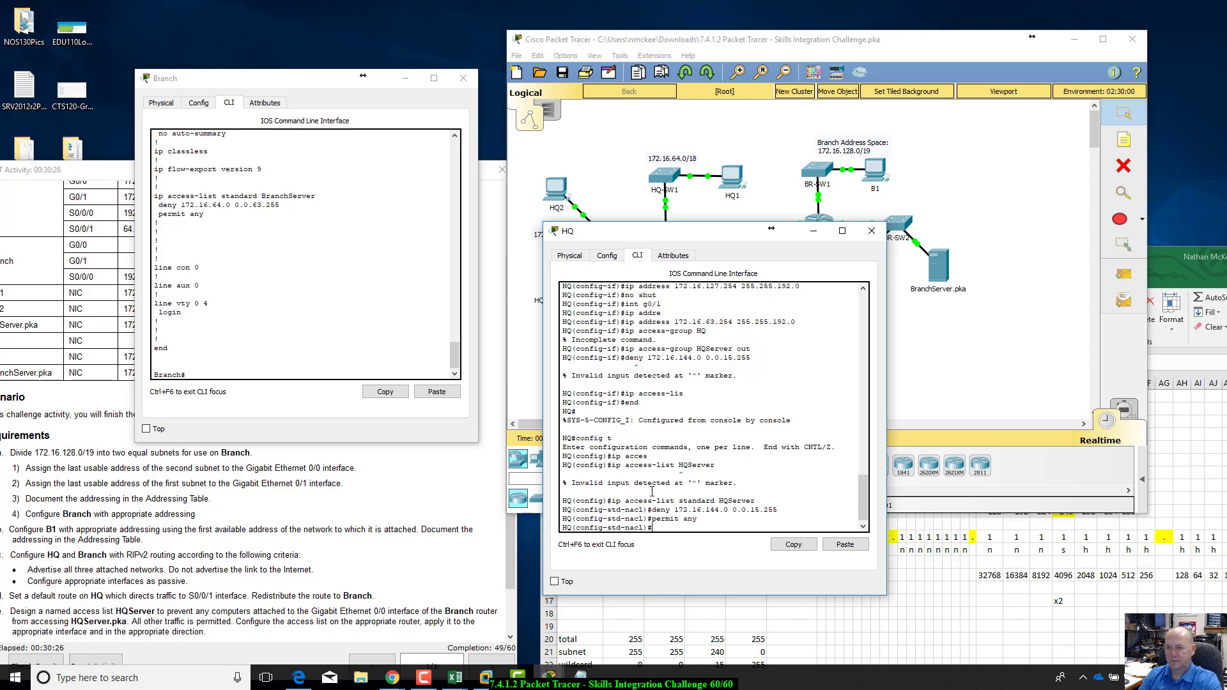
- Leave access list configuration and enable RIP version 2 on HQ from global configuration mode
text(e)
text(nd)
key(Return)
text(config t)
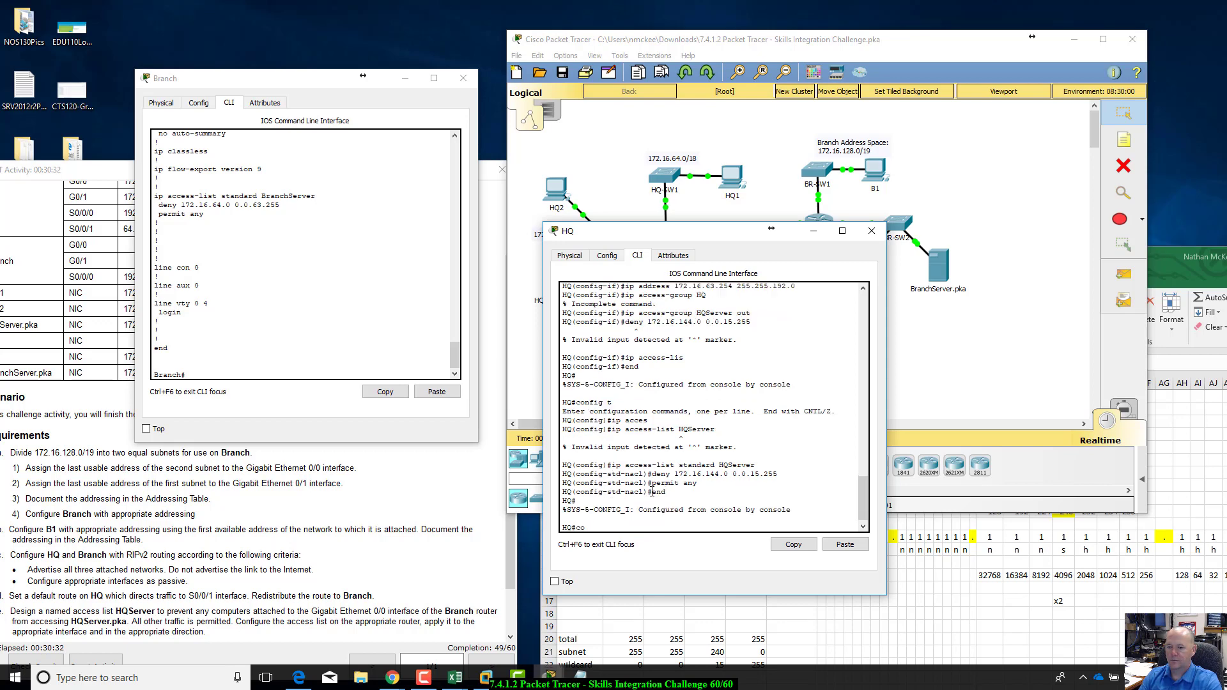
key(Return)
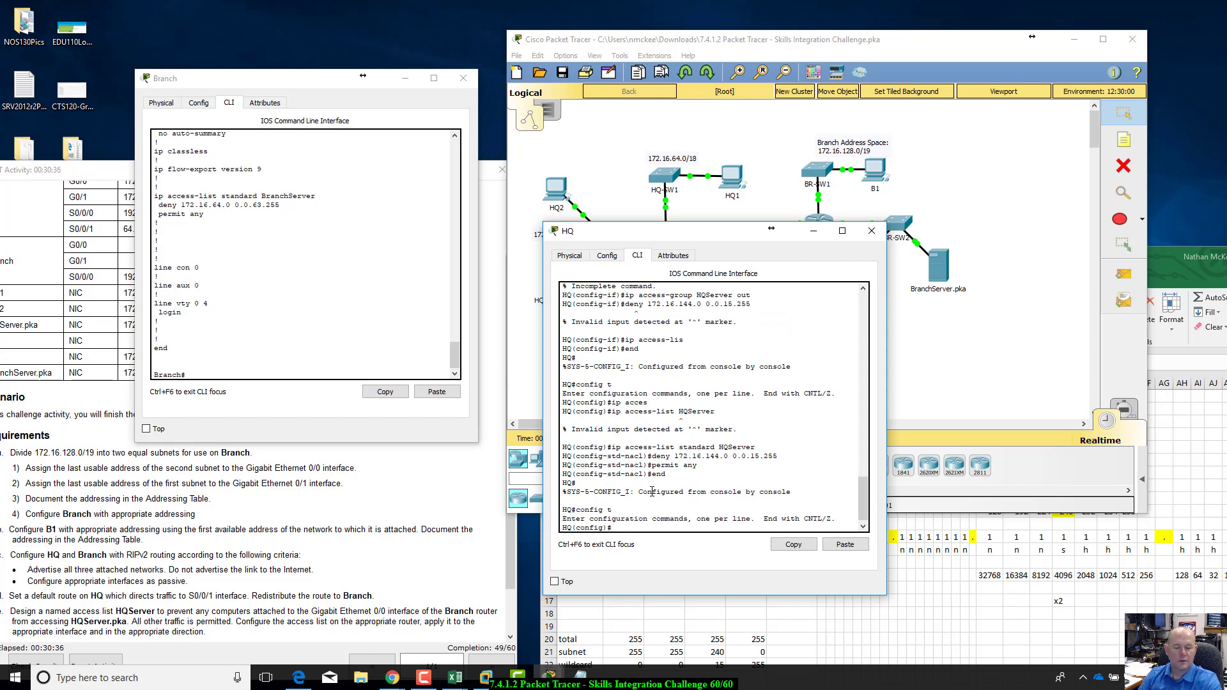
text(router rip)
key(Return)
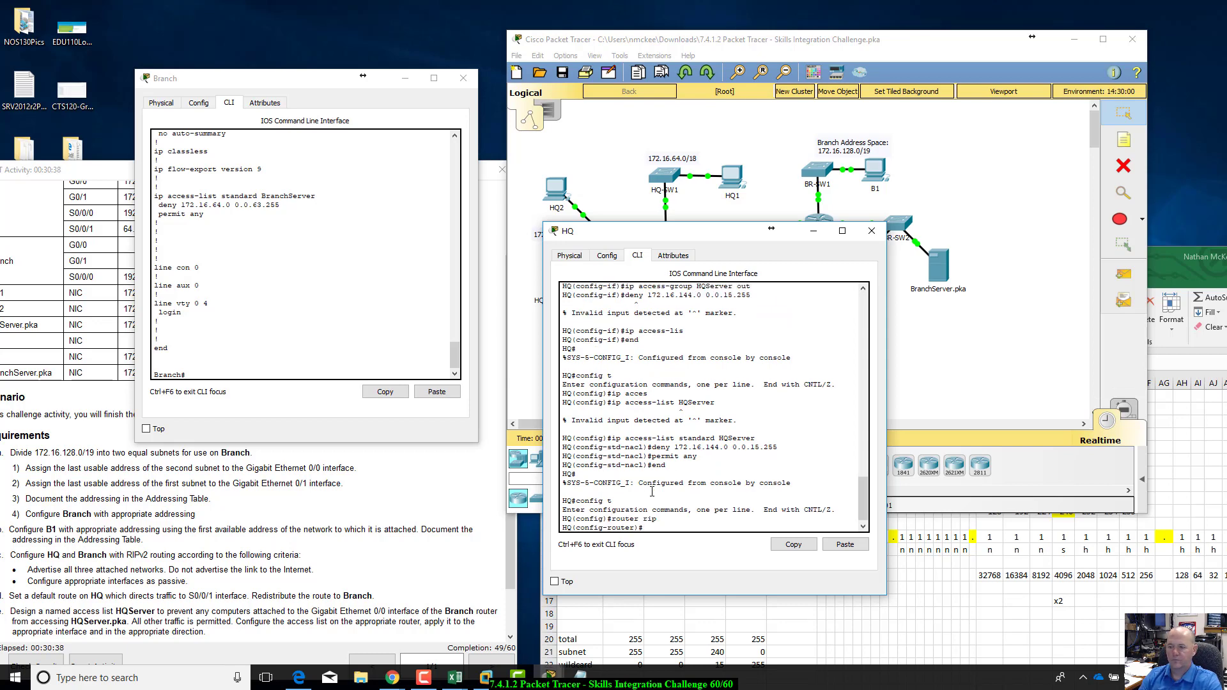
text(ver)
key(Tab)
text(2)
key(Return)
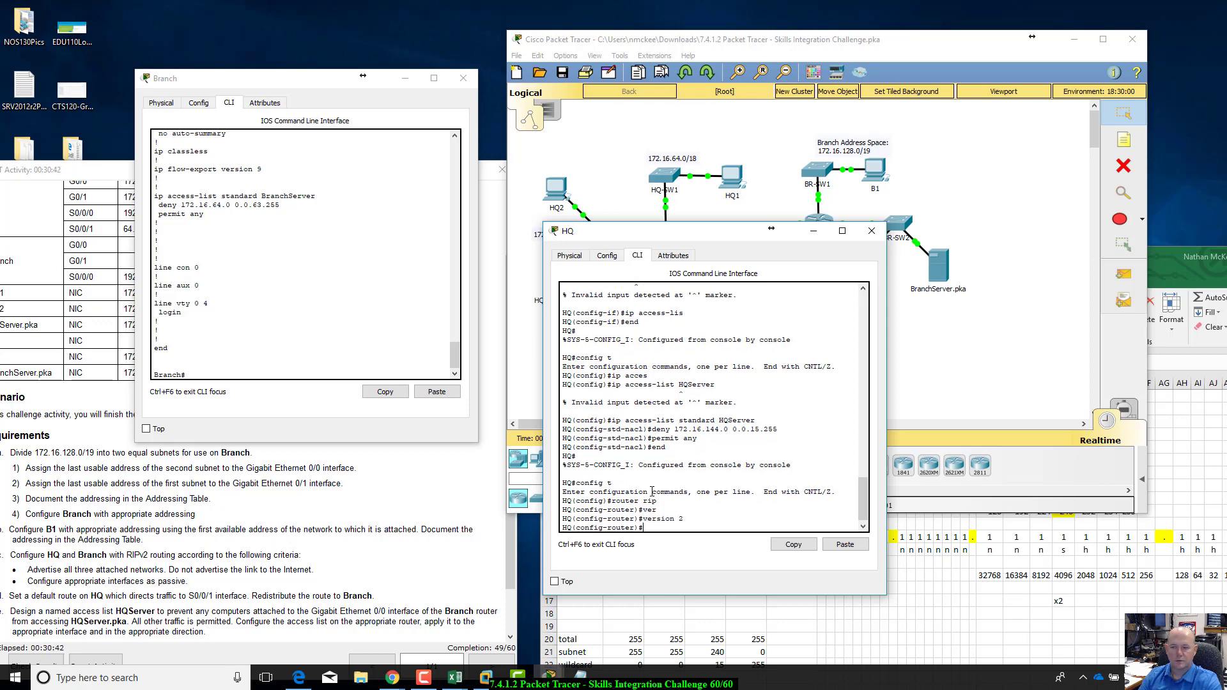
- Set HQ's g0/0 and g0/1 as passive interfaces for RIP
text(paa)
key(Tab)
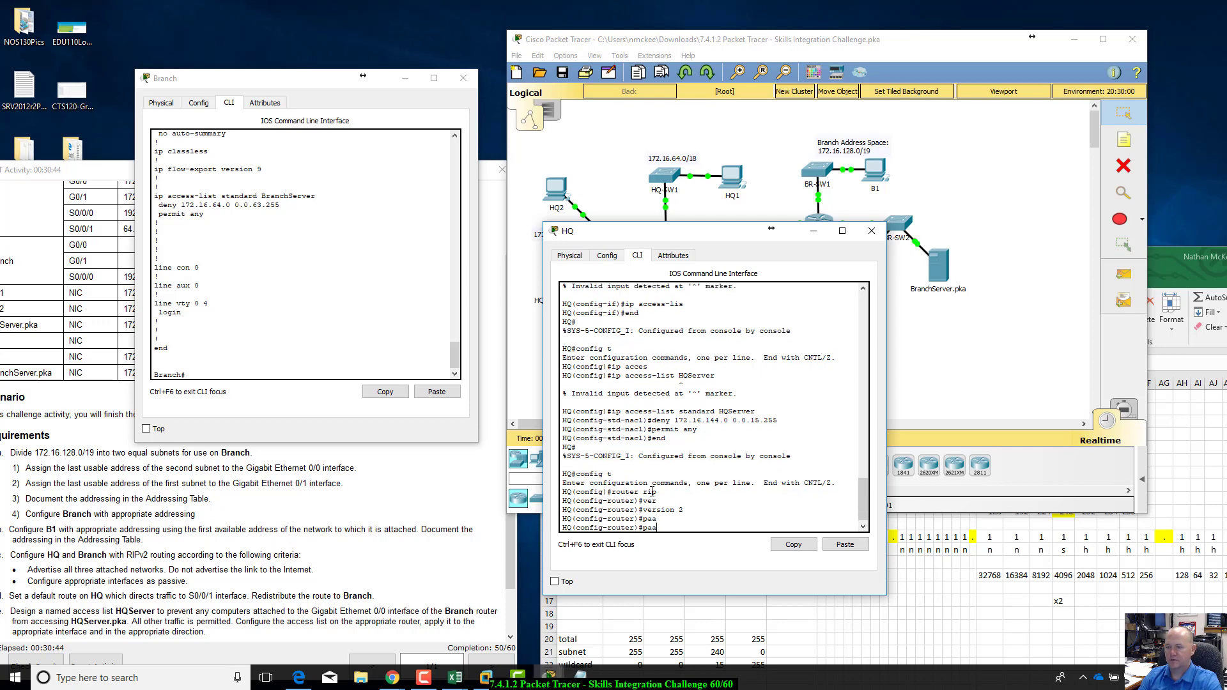
text(ass)
key(Tab)
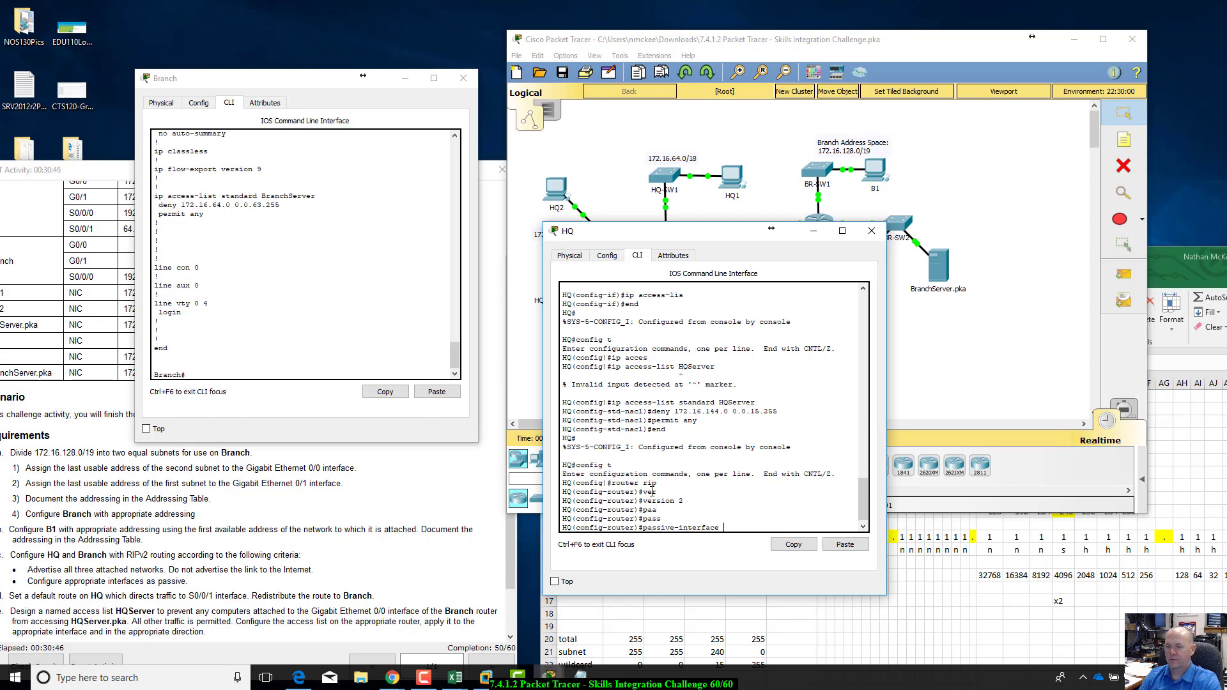
text(g0)
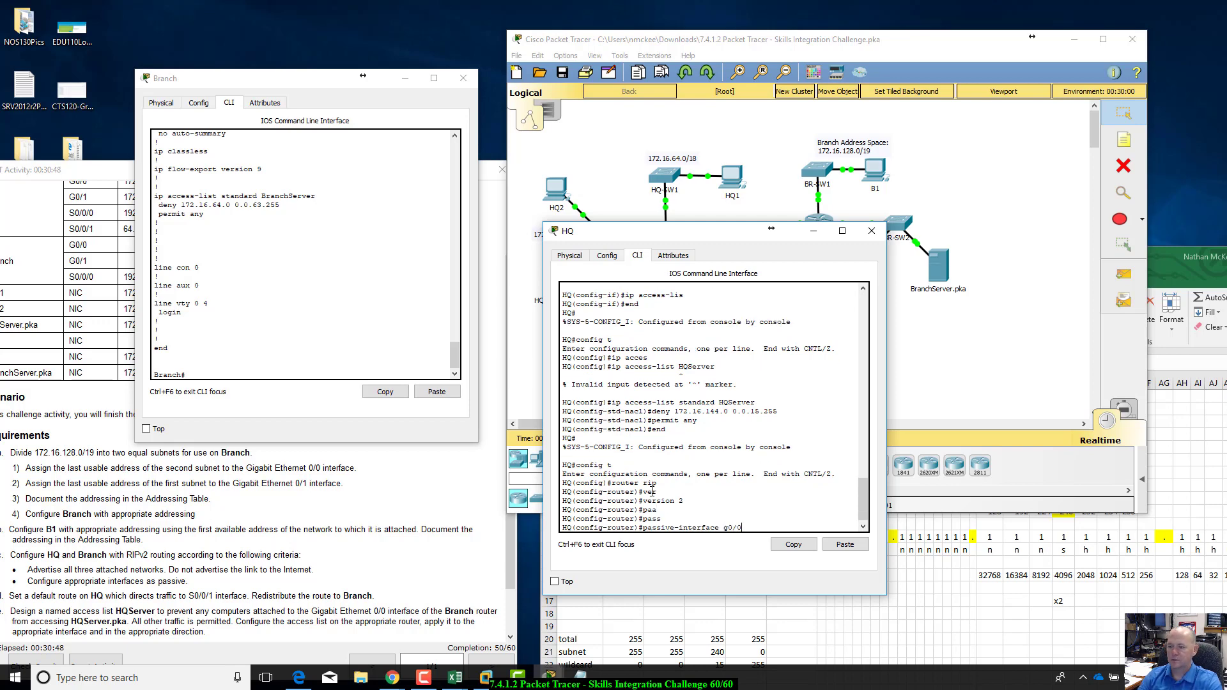
text(/0)
key(Return)
key(Up)
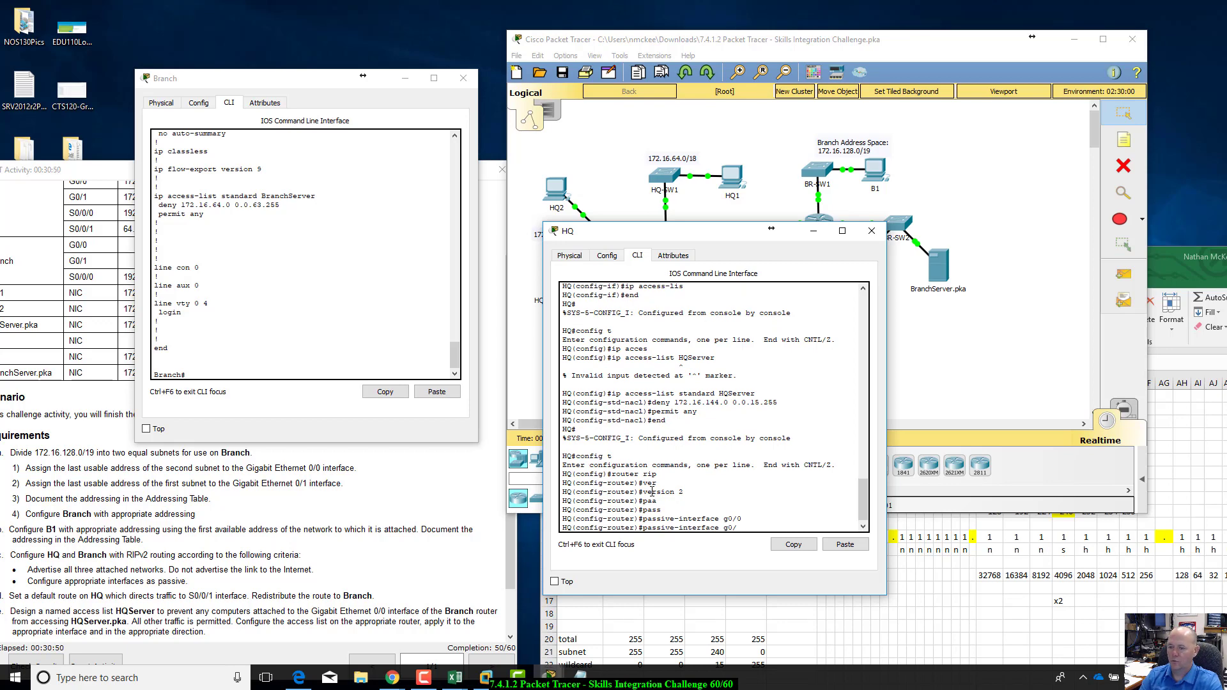
text(1)
key(Return)
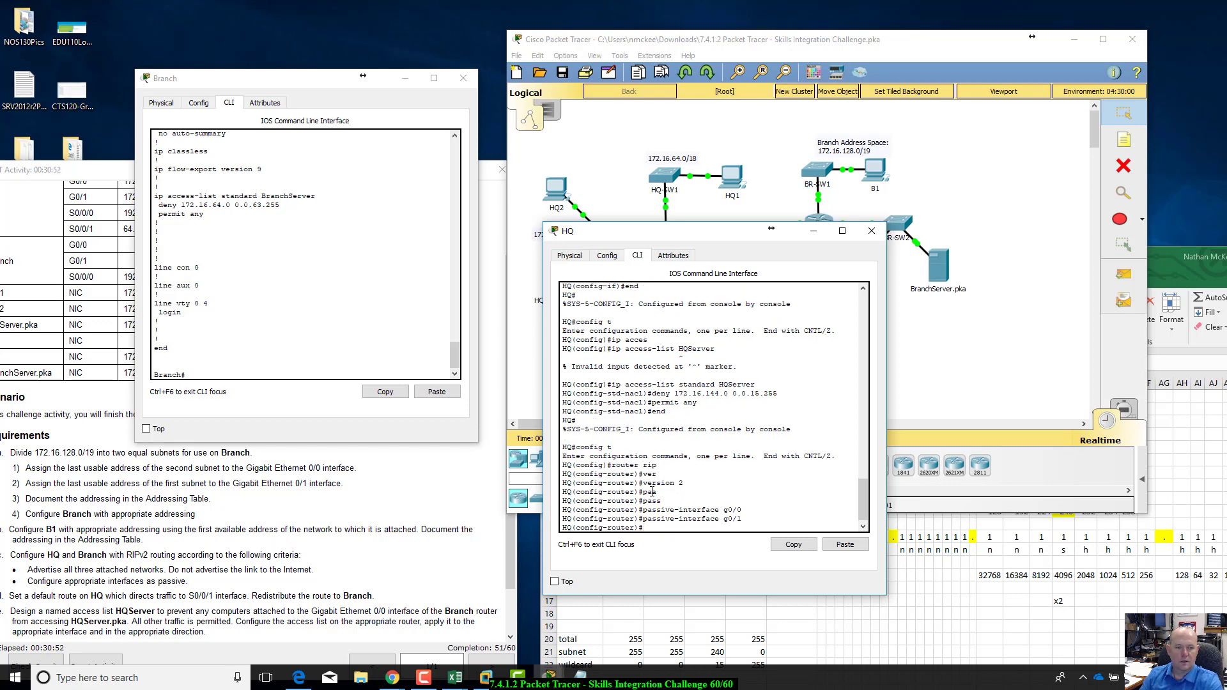
- Check HQ's serial links in the topology and set s0/0/1 as a passive RIP interface
text(pa)
key(Tab)
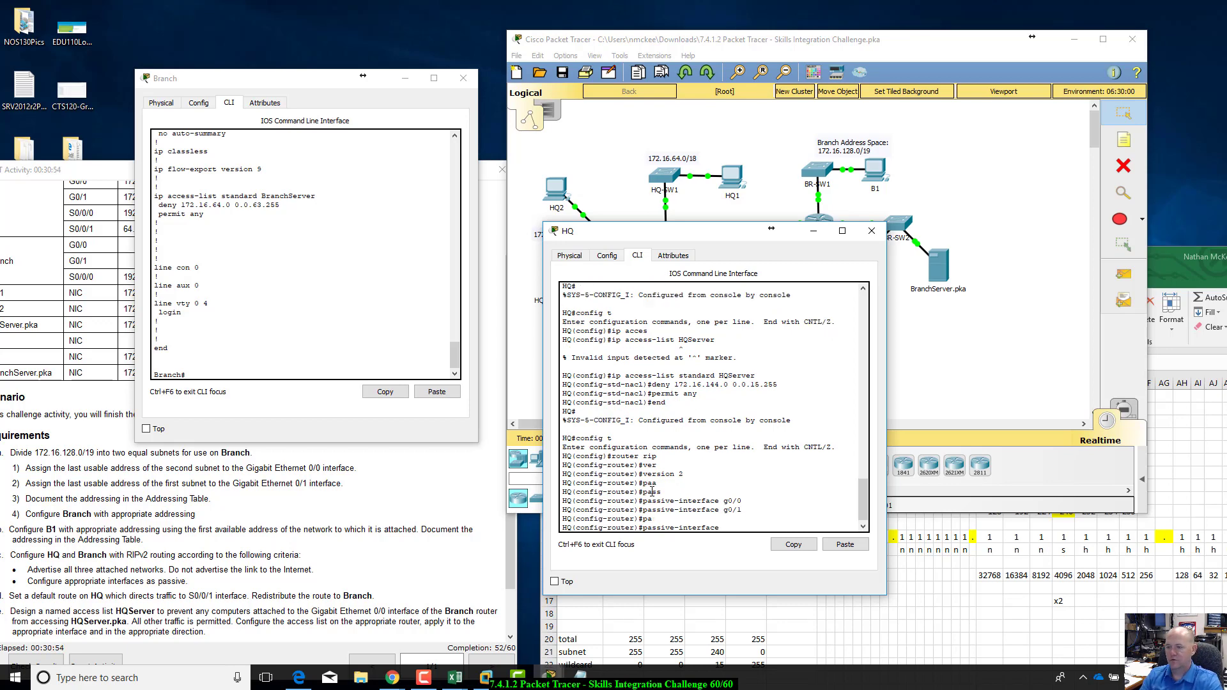
text(s0/0/1)
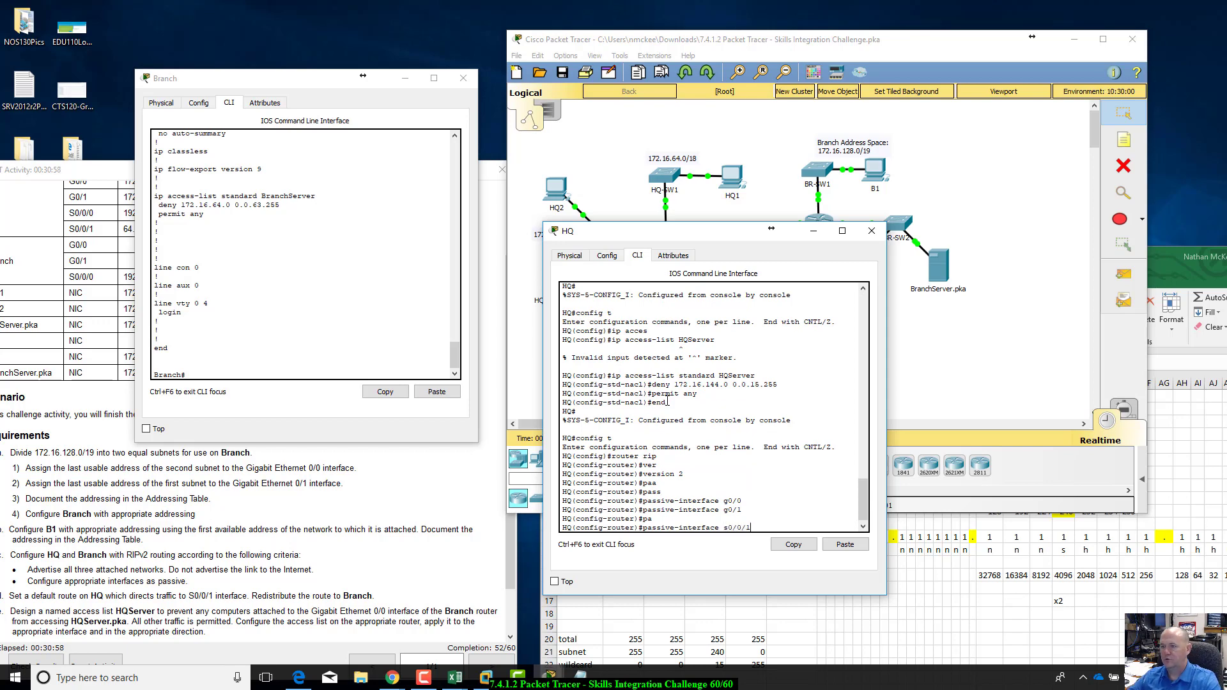
drag(723, 232, 995, 416)
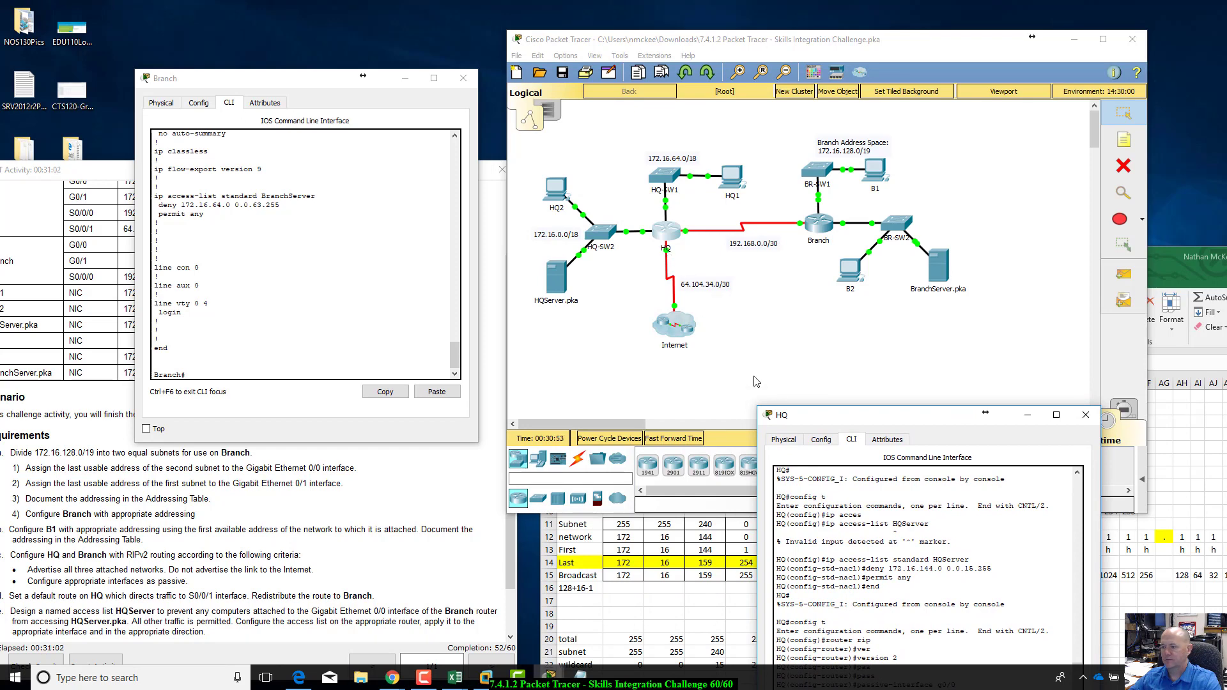
drag(860, 420, 845, 184)
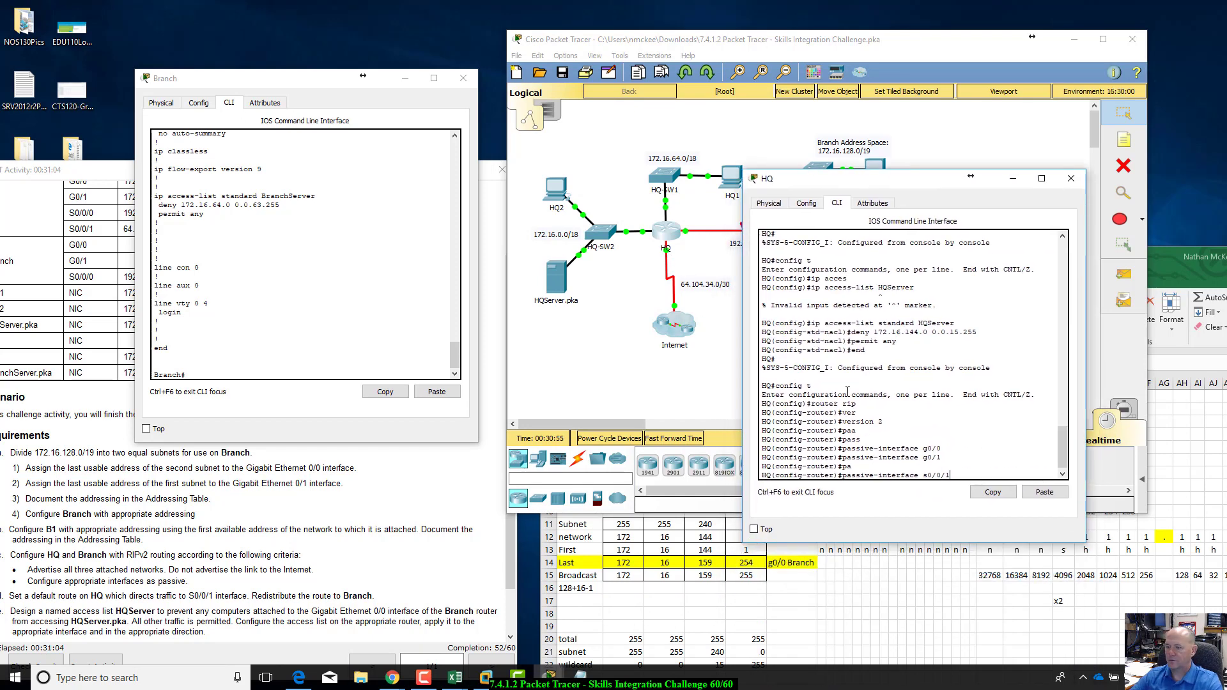
key(Return)
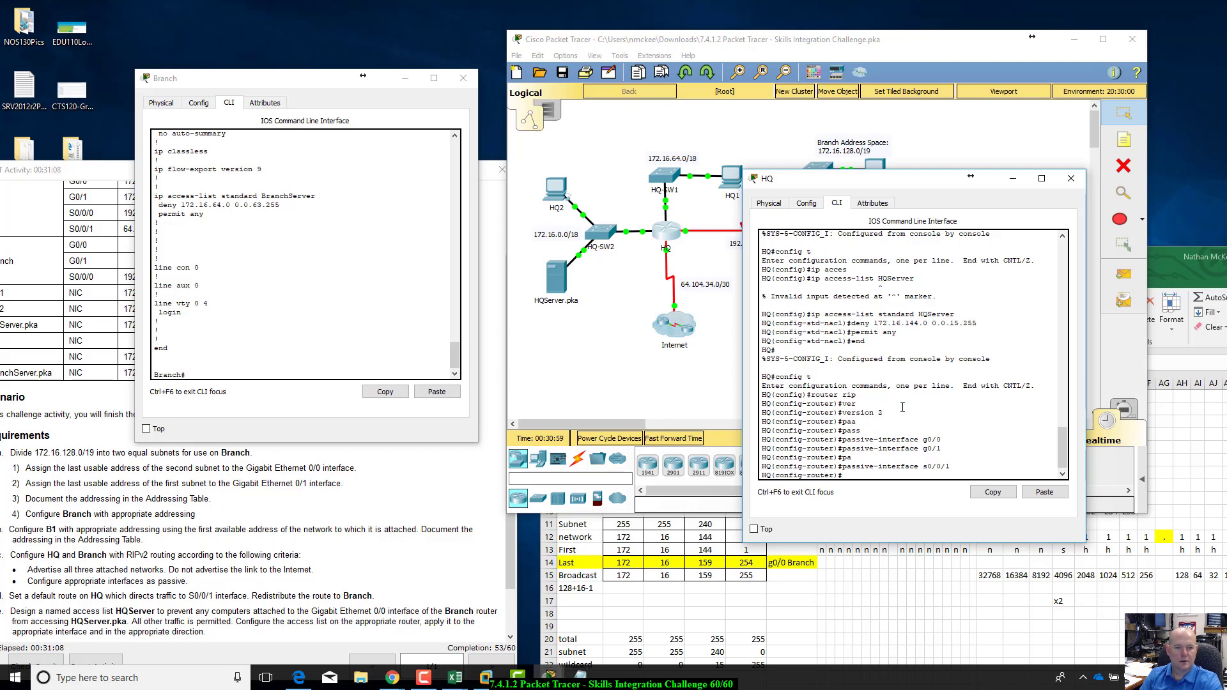
- Advertise networks 172.16.0.0 and 172.16.64.0 in HQ's RIP configuration
text(net)
key(Tab)
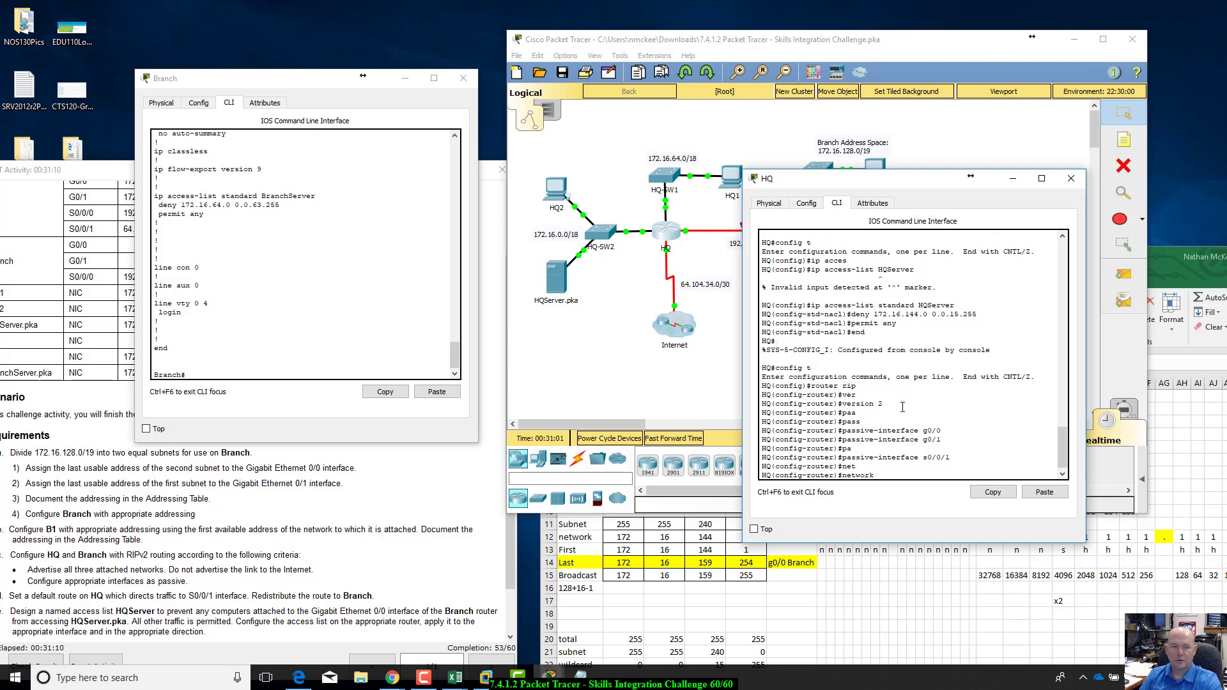
text(172)
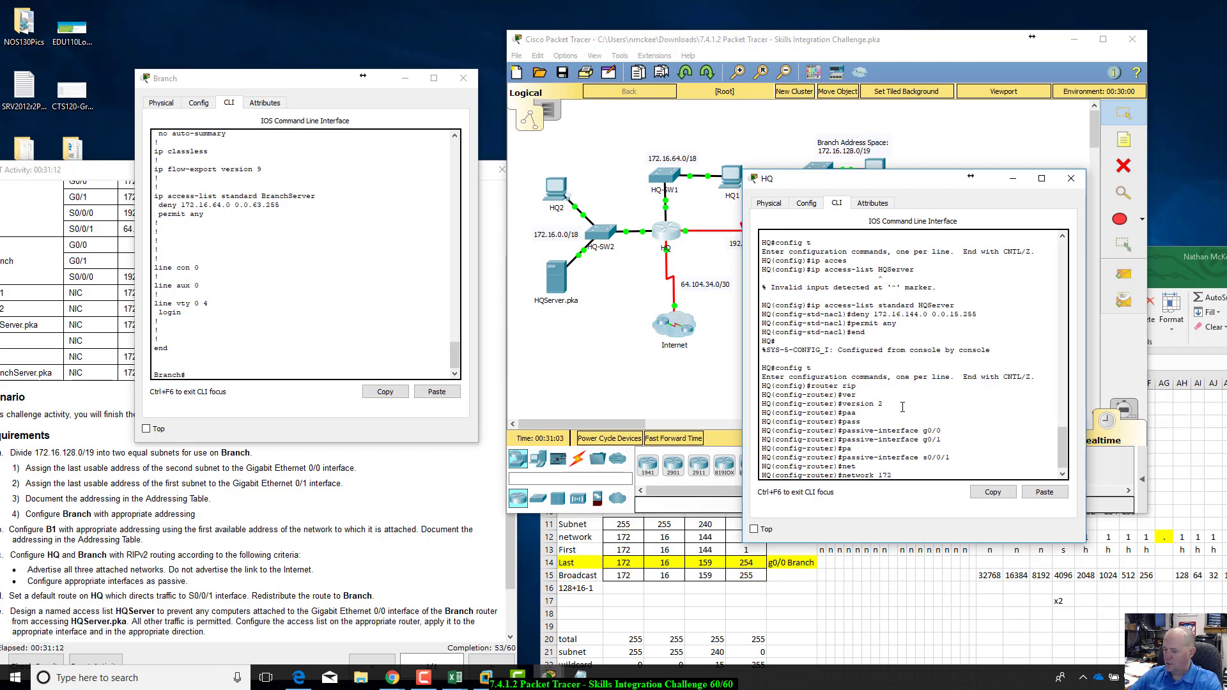
text(.16.0.0)
key(Return)
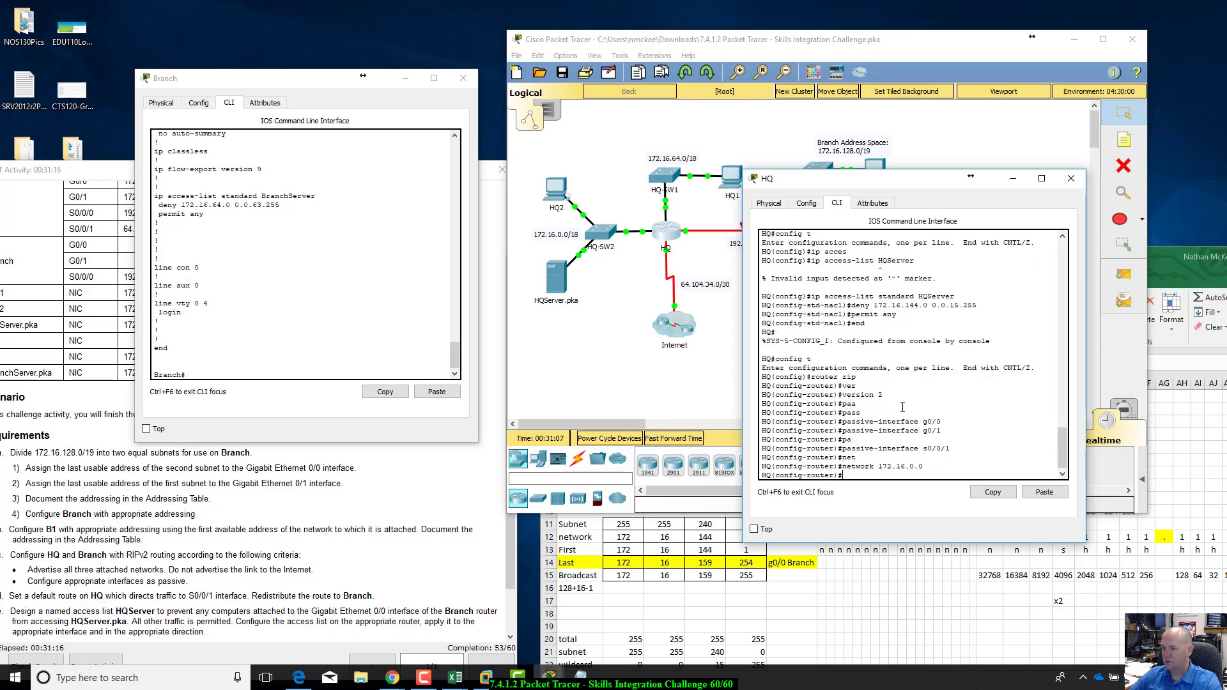
key(Up)
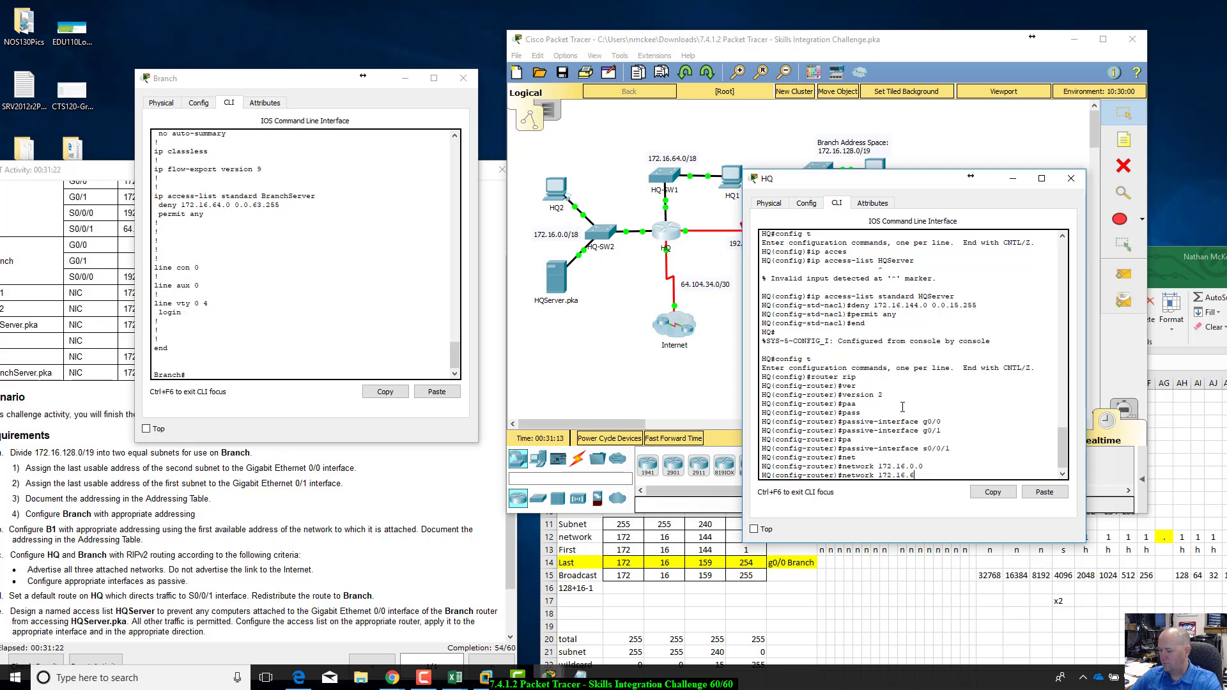
text(4.0)
key(Return)
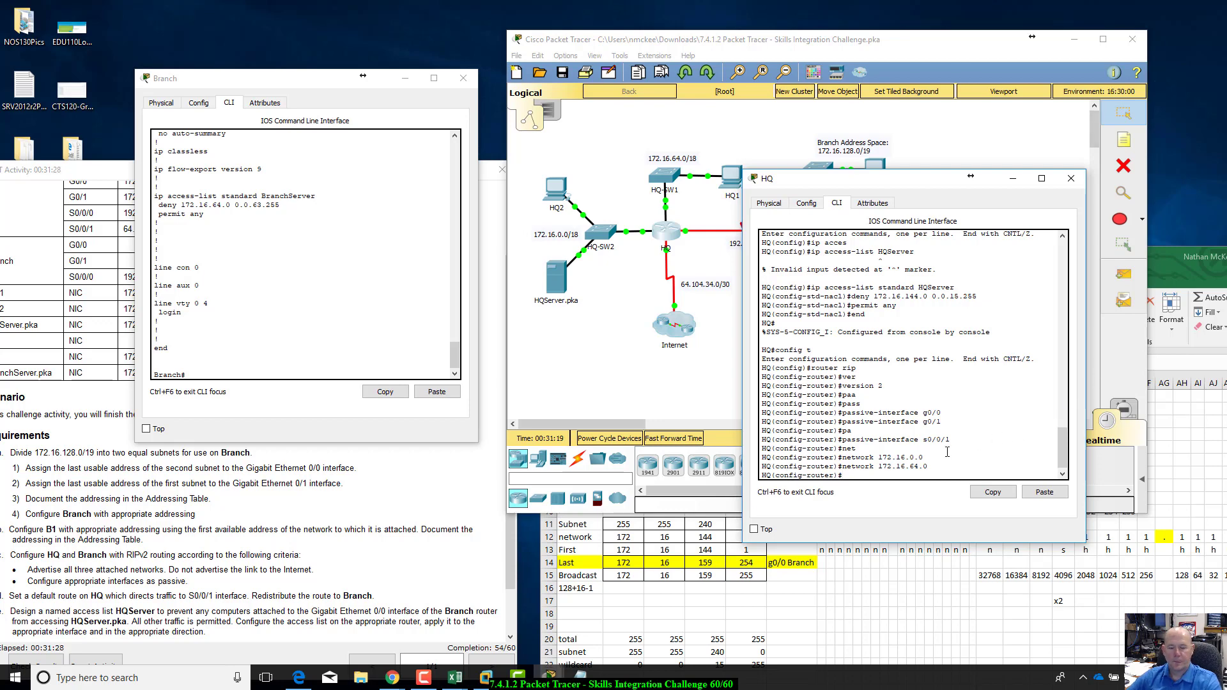
- Advertise the serial link network 192.168.0.0 in HQ's RIP configuration
key(Up)
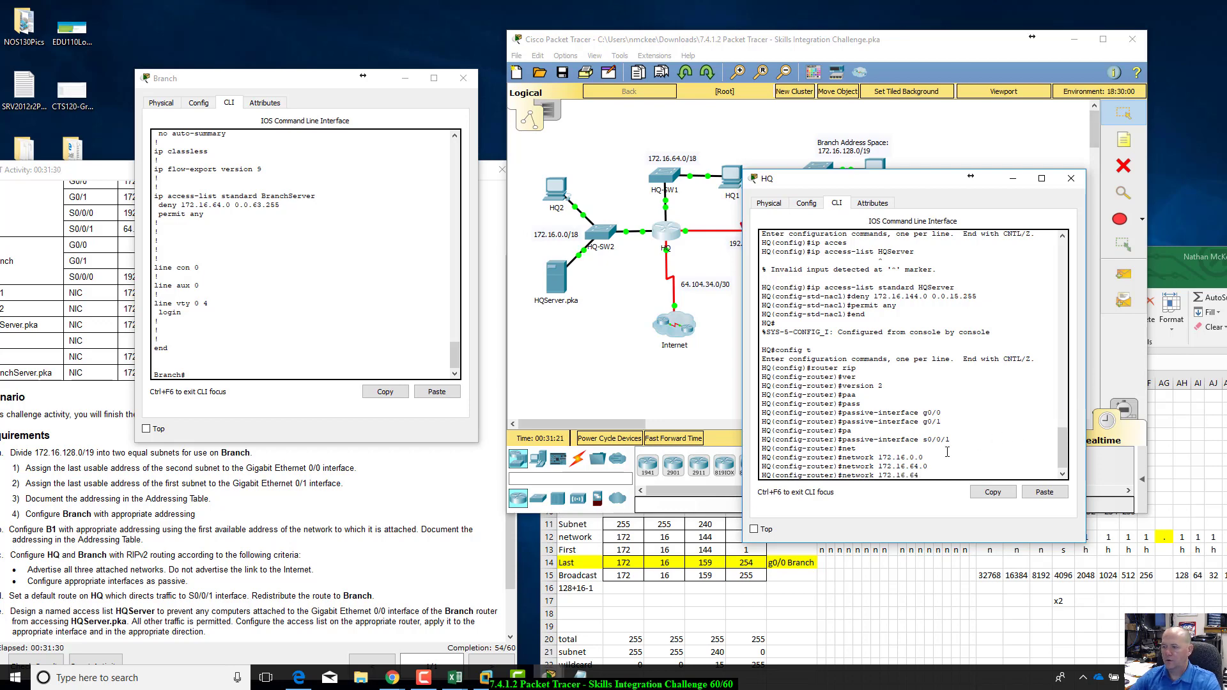
key(BackSpace)
key(BackSpace)
key(BackSpace)
key(BackSpace)
key(BackSpace)
key(BackSpace)
key(BackSpace)
key(BackSpace)
text(92.168.)
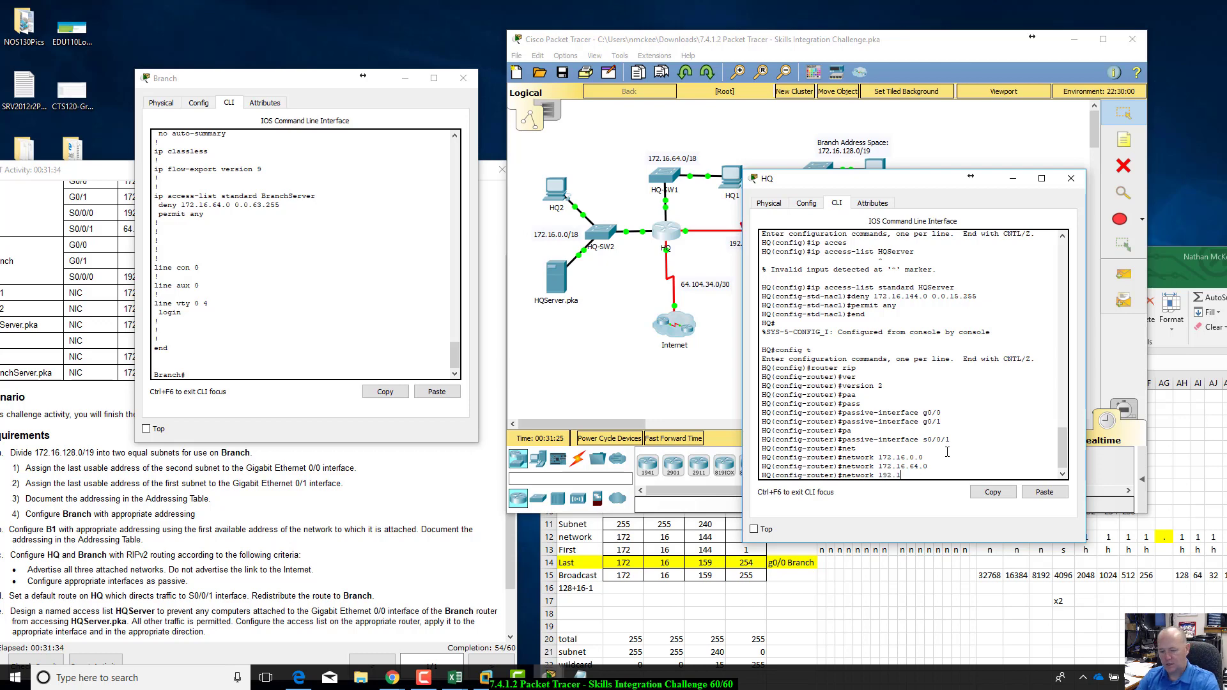
text(0)
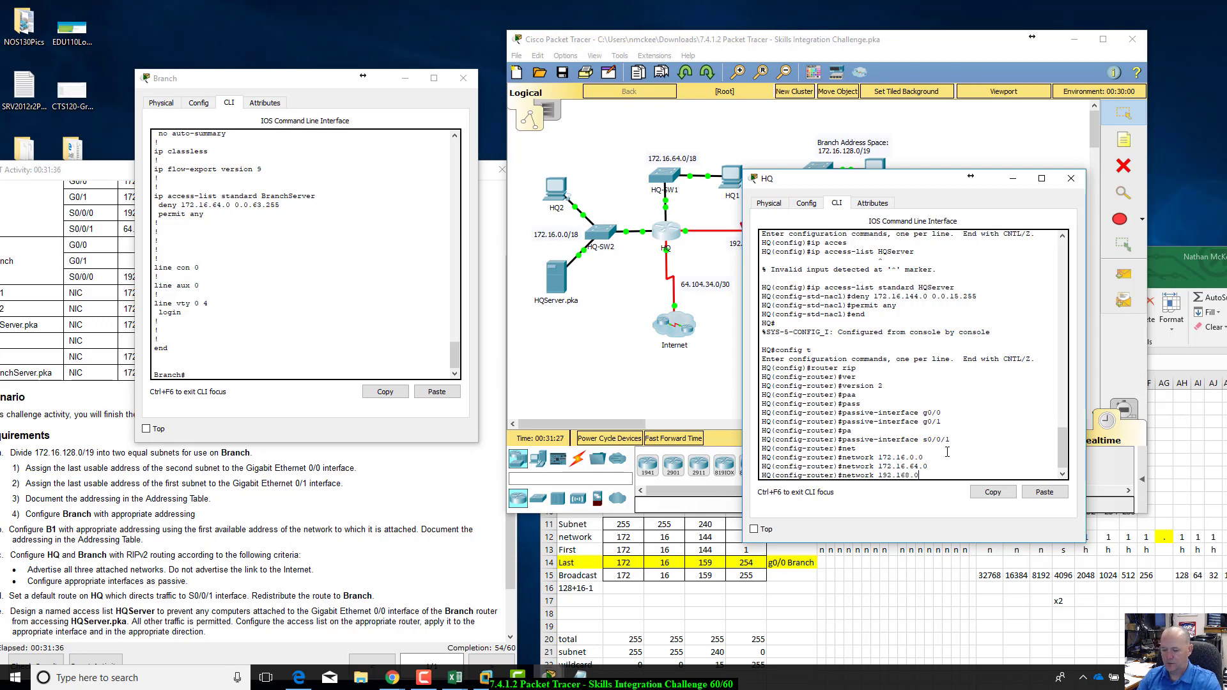
text(.0)
key(Return)
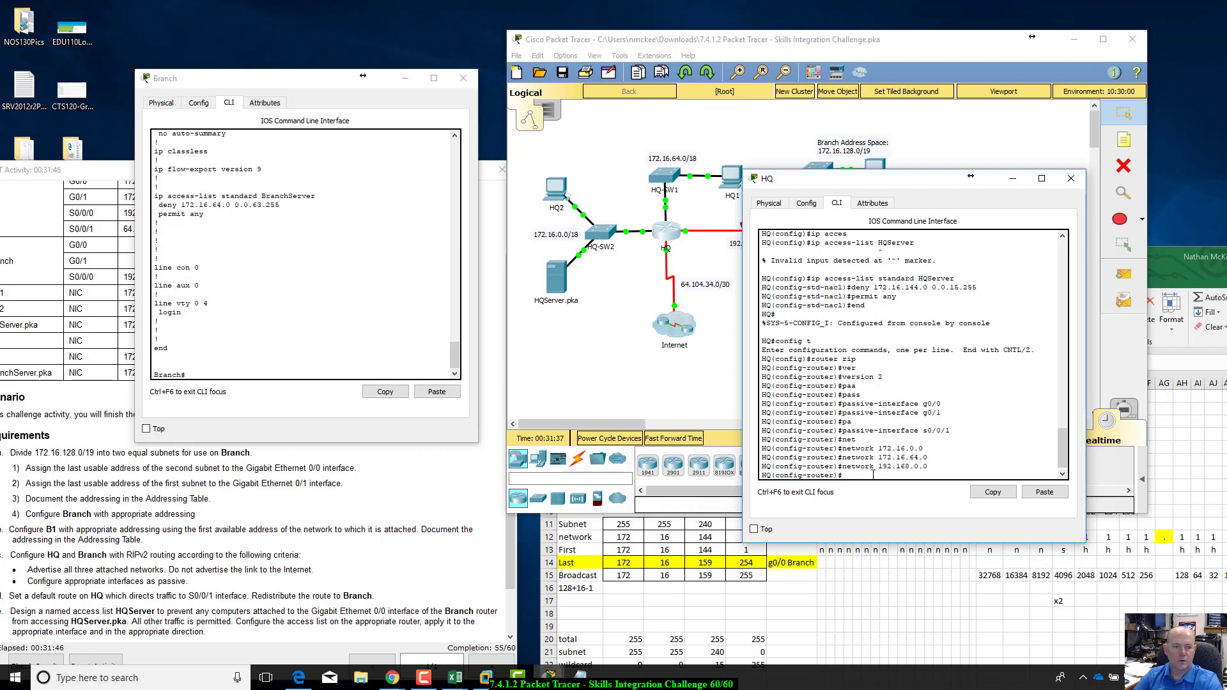
- Check the route redistribution requirement in the activity instructions and enable default-information originate for RIP on HQ
text(faul)
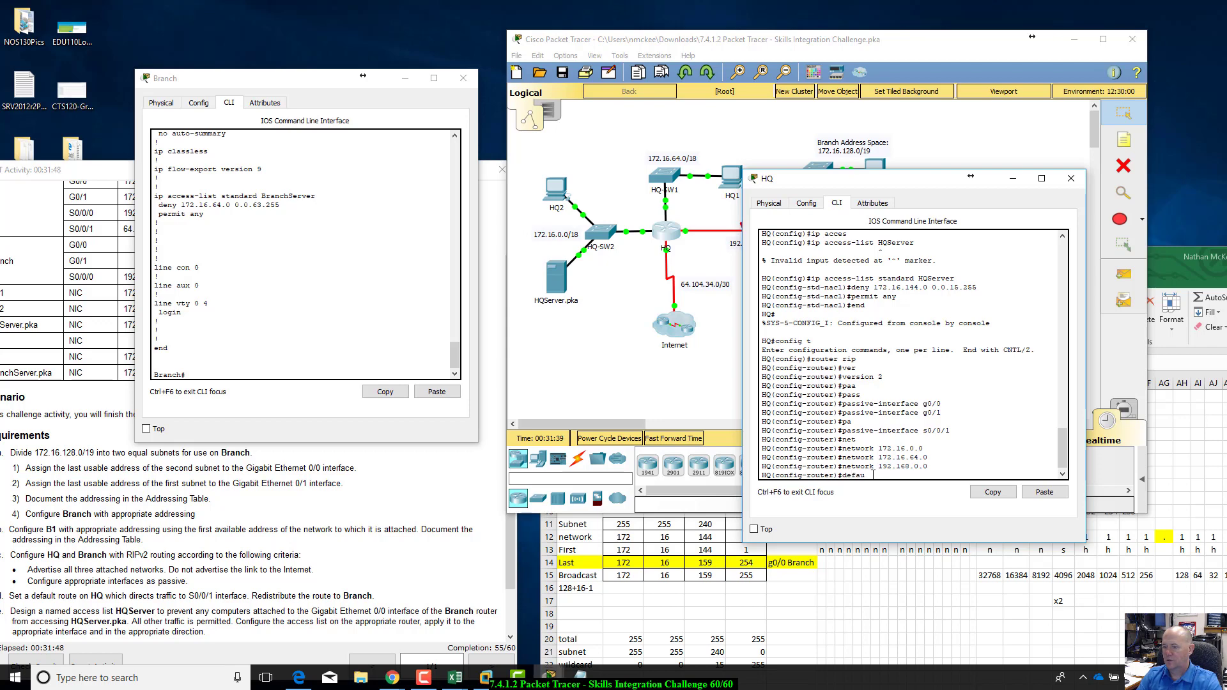
key(Tab)
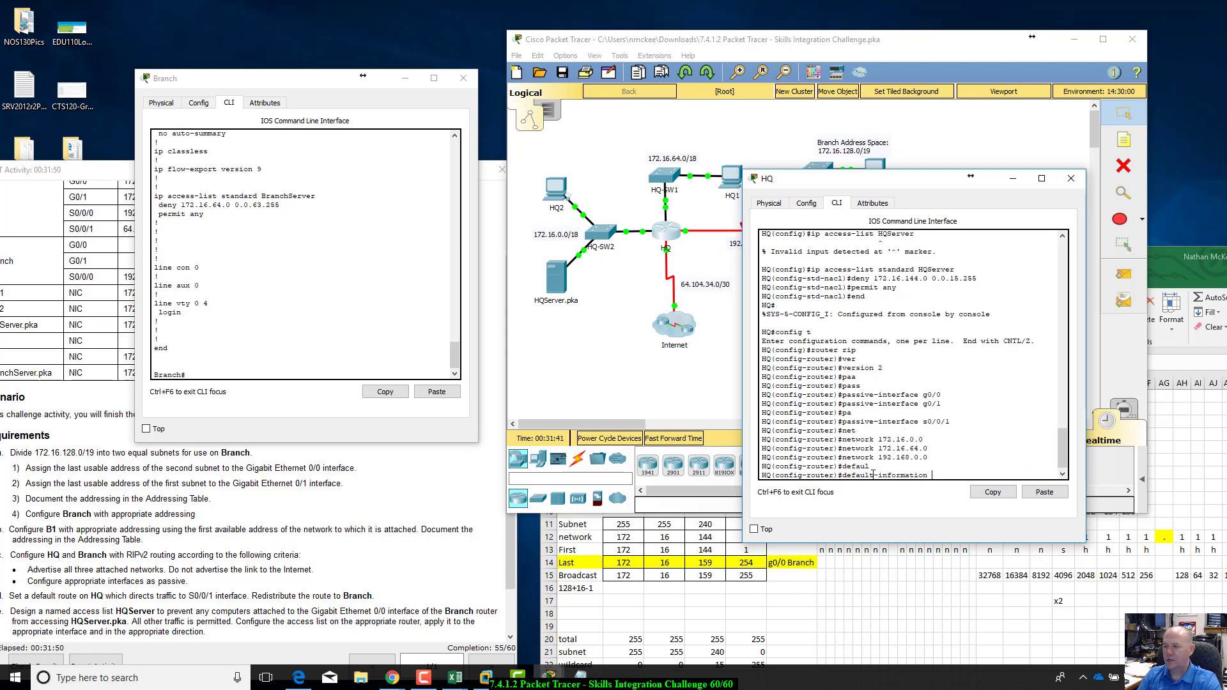
text(or)
key(Tab)
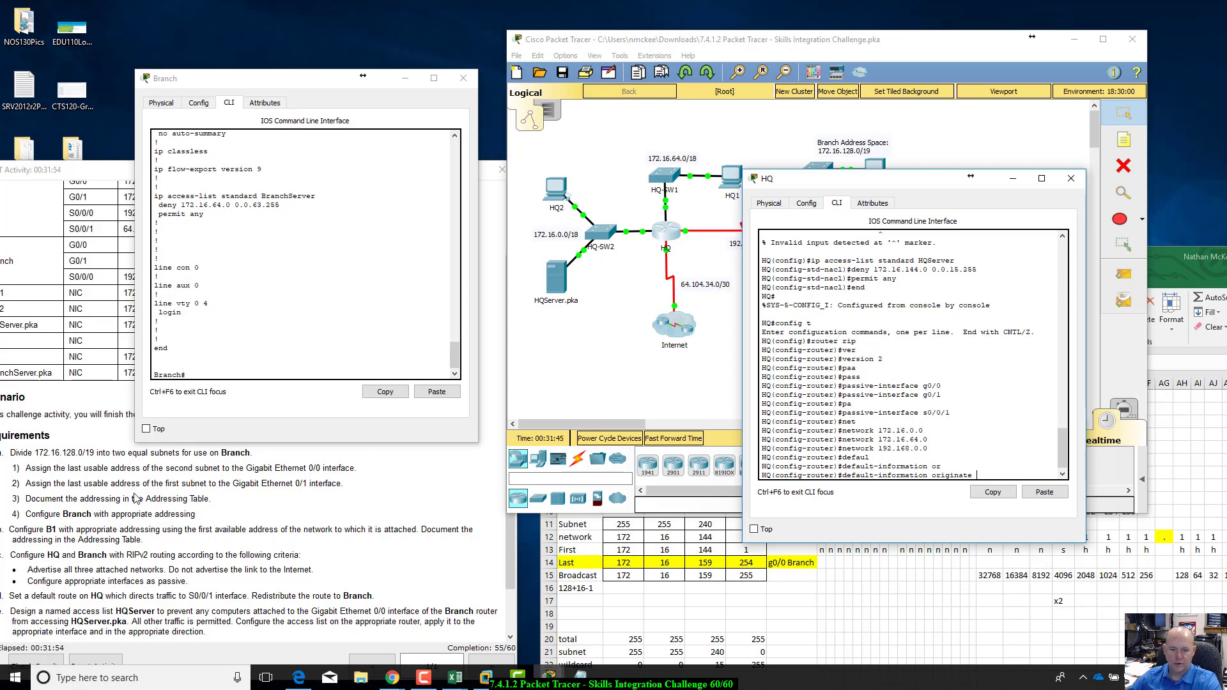
click(83, 615)
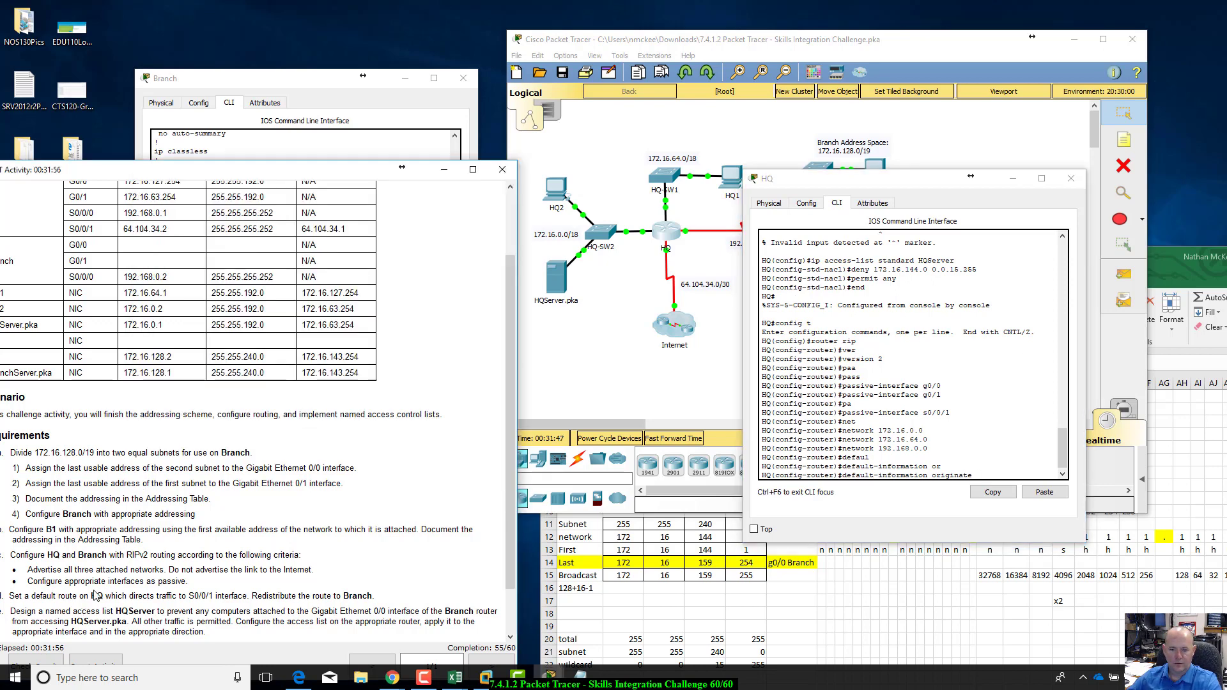
scroll(89, 601, down, 2)
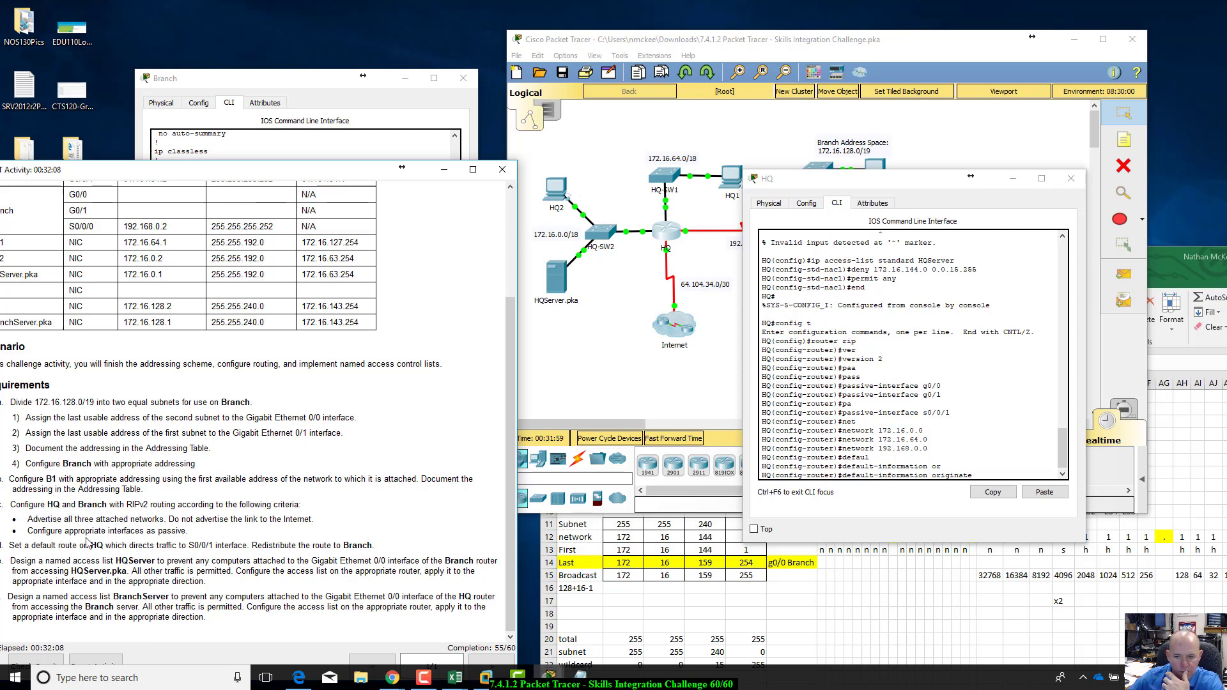
drag(251, 546, 411, 549)
click(992, 472)
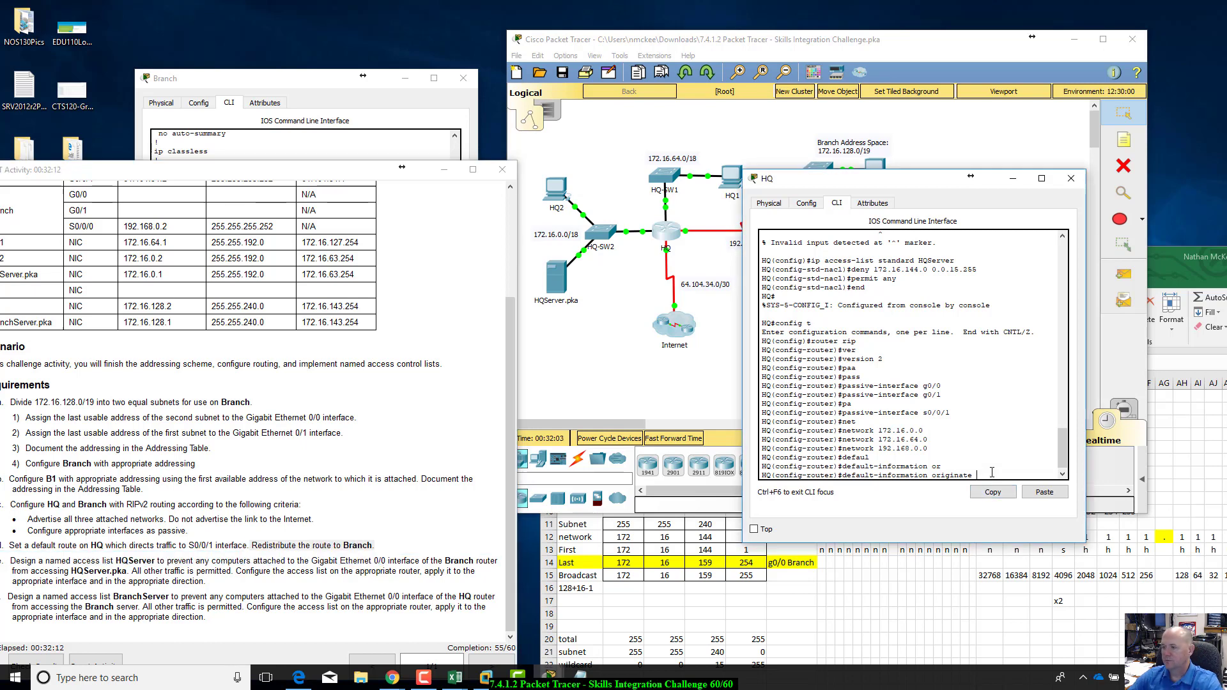
key(Return)
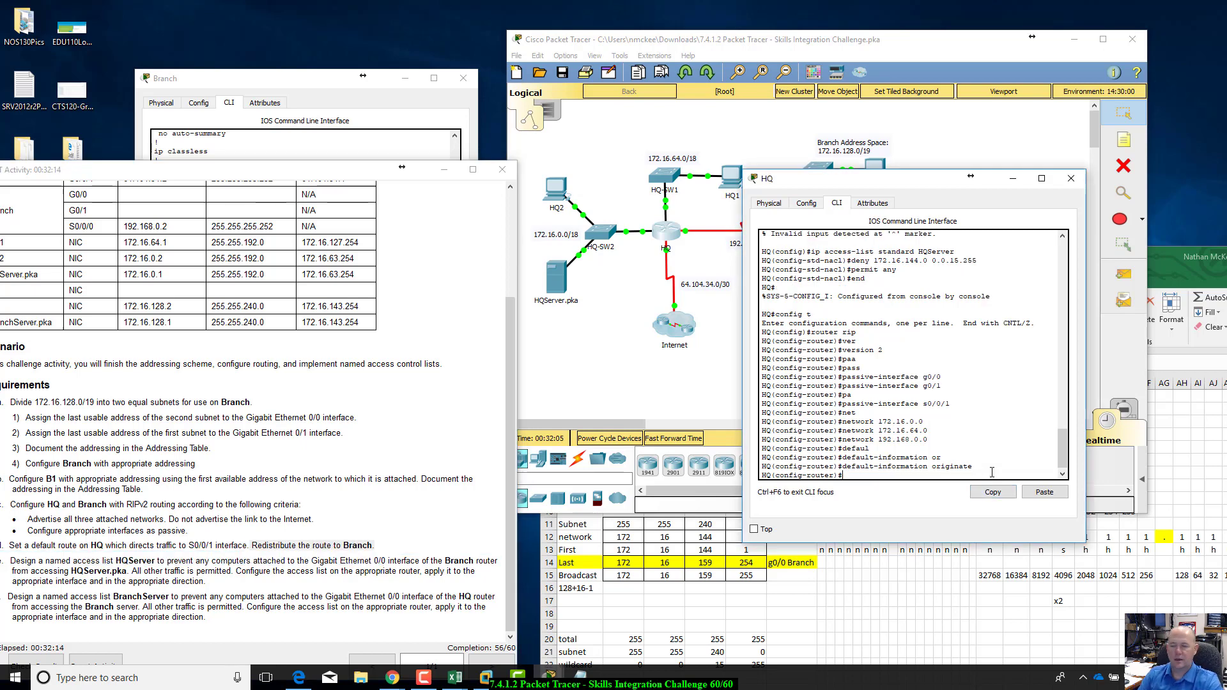
- Disable automatic summarization for RIP on HQ
text(no au)
key(Tab)
key(Return)
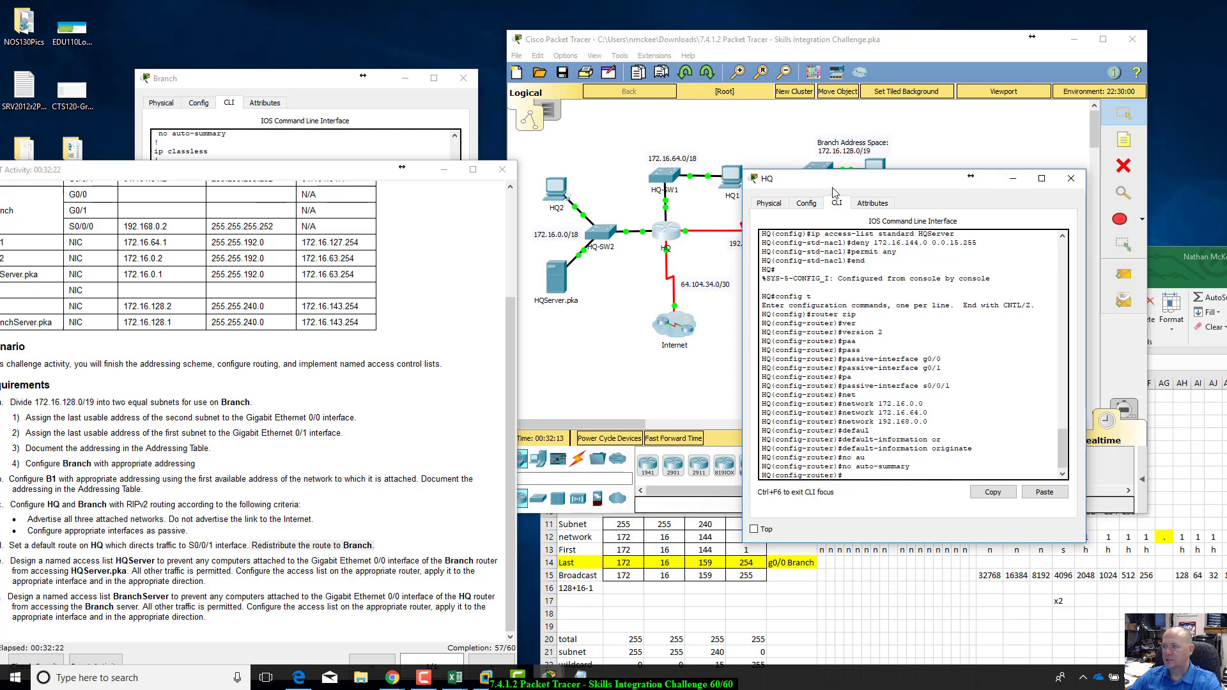
- Check the activity results and review the assessment items for anything incorrect, then return to the topology
drag(832, 182, 840, 171)
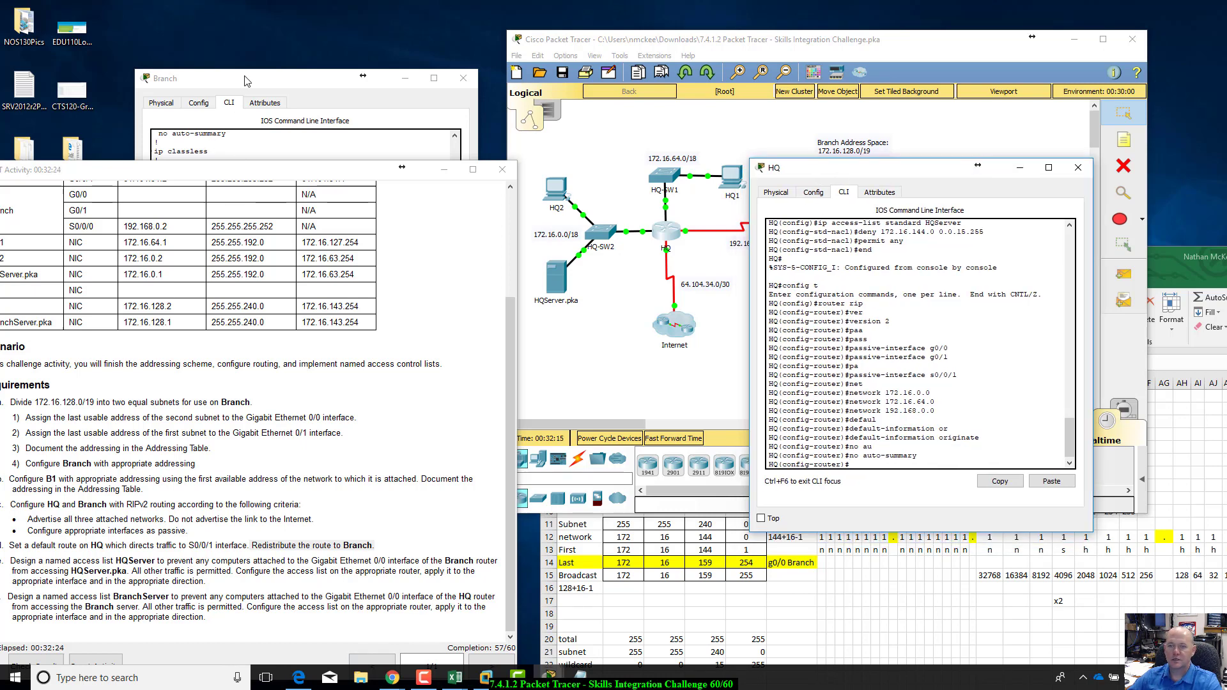
drag(225, 174, 247, 176)
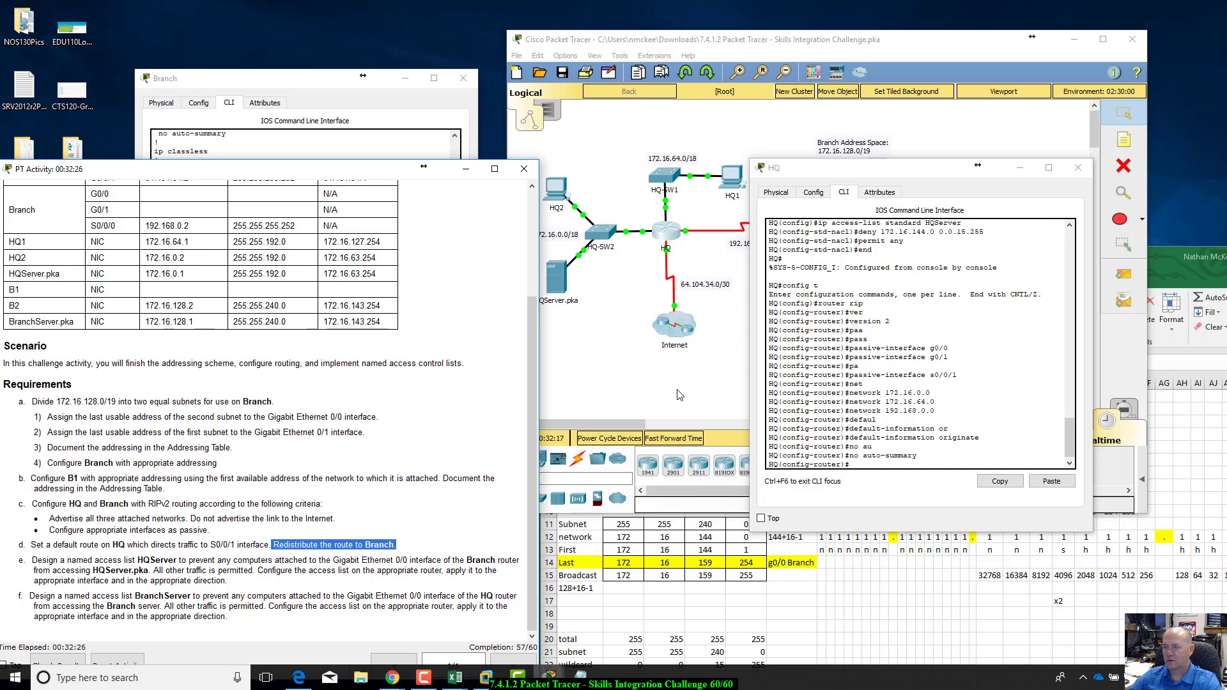
click(629, 399)
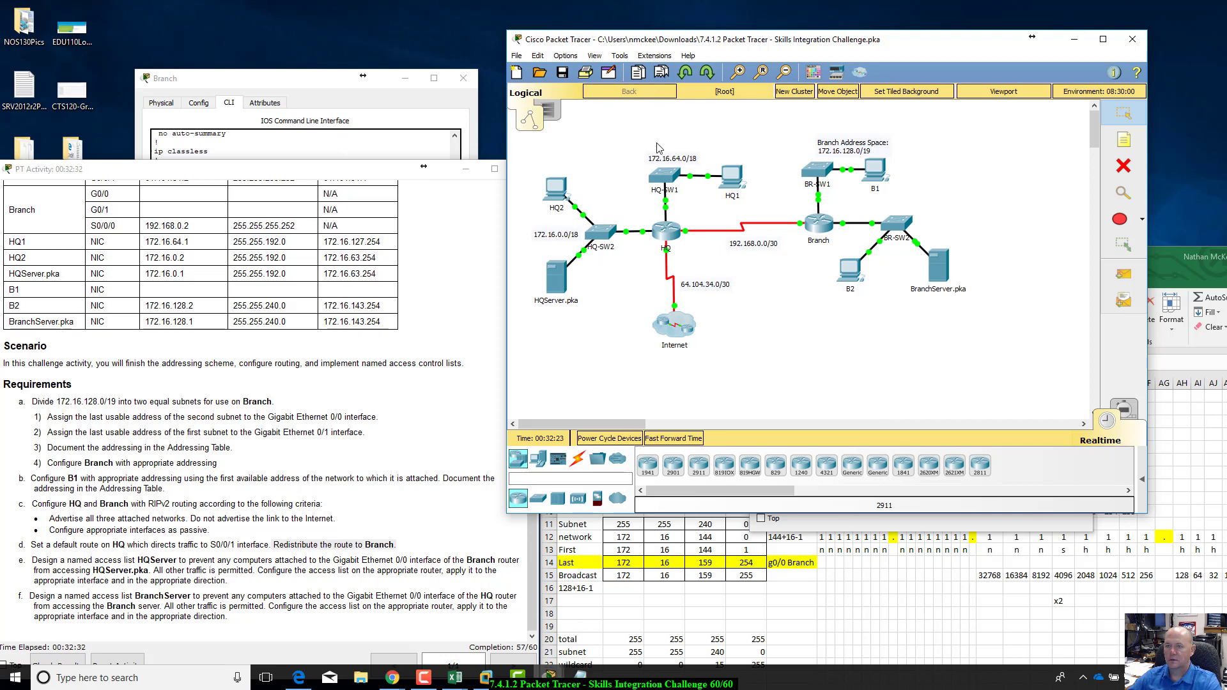
click(546, 681)
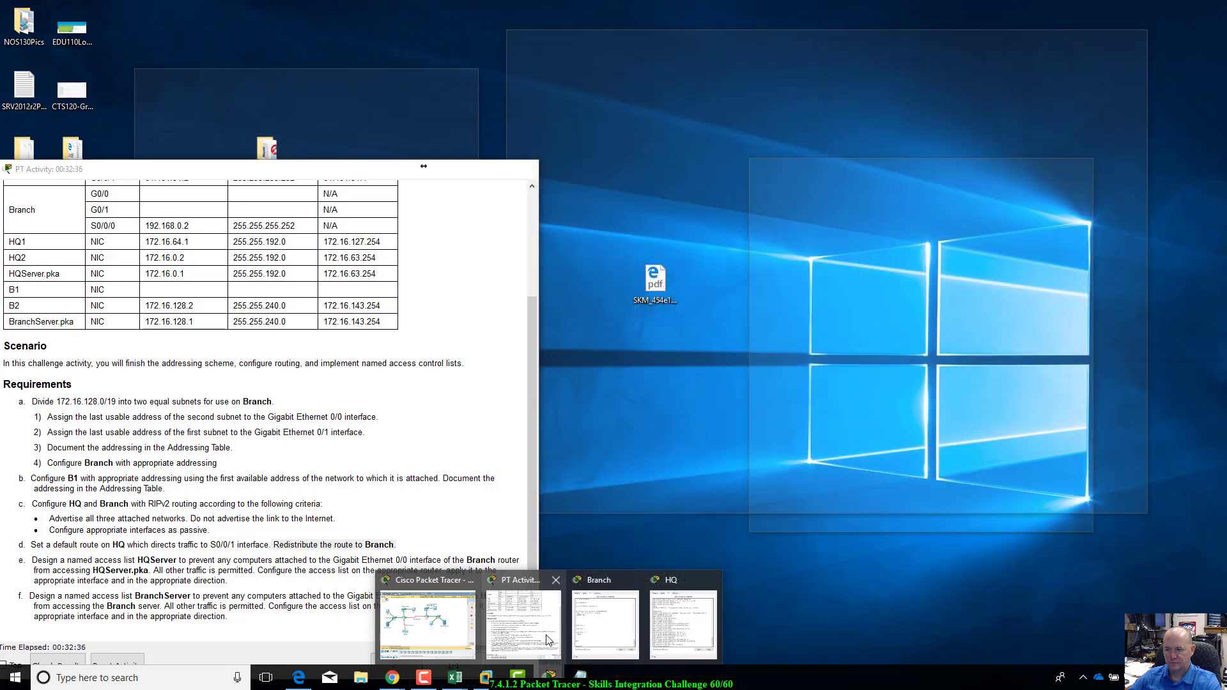
click(542, 631)
double_click(410, 171)
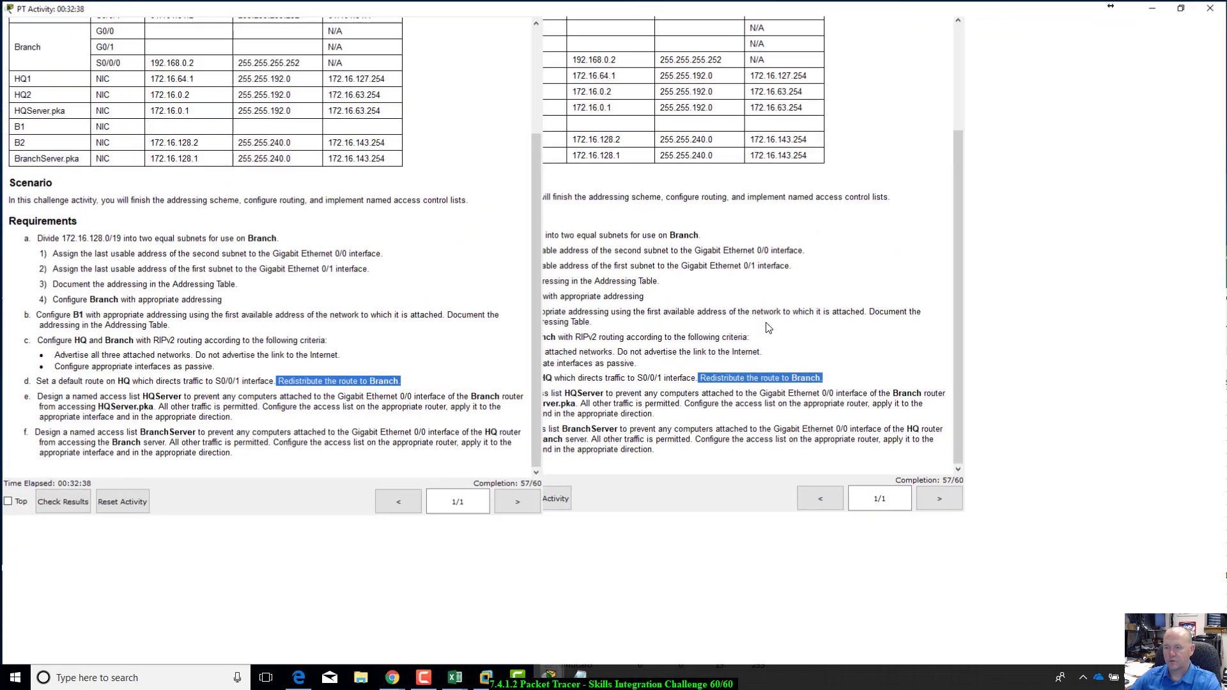
click(59, 652)
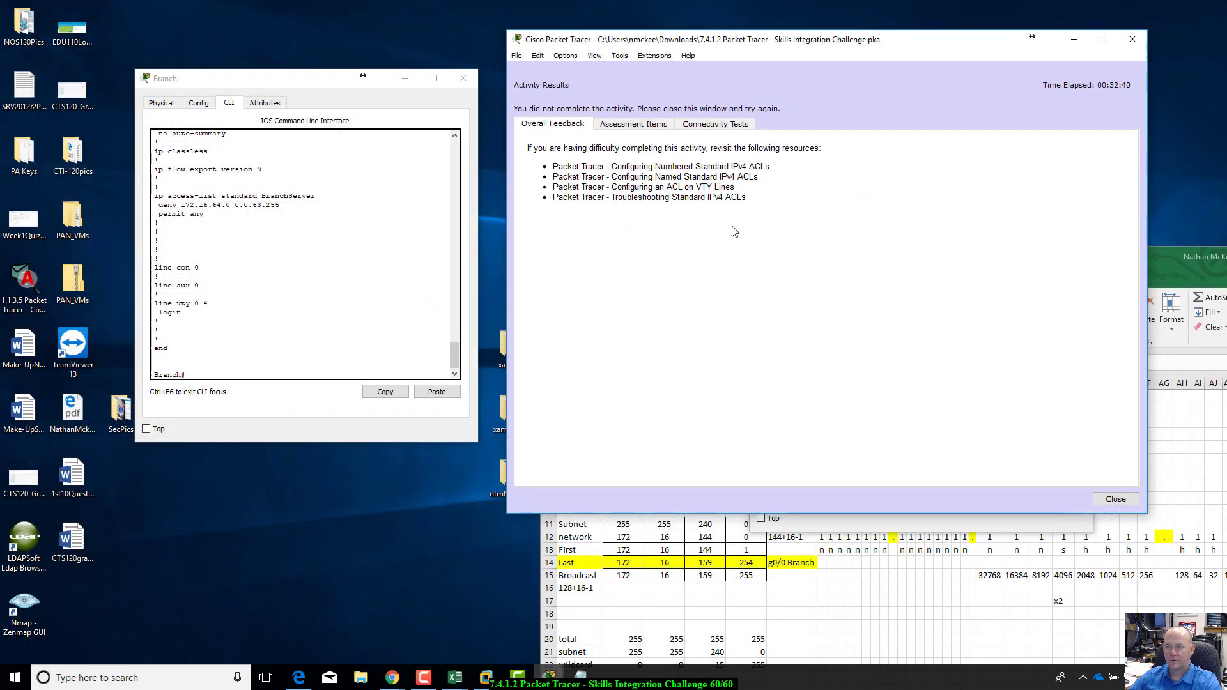
click(646, 123)
scroll(689, 255, down, 3)
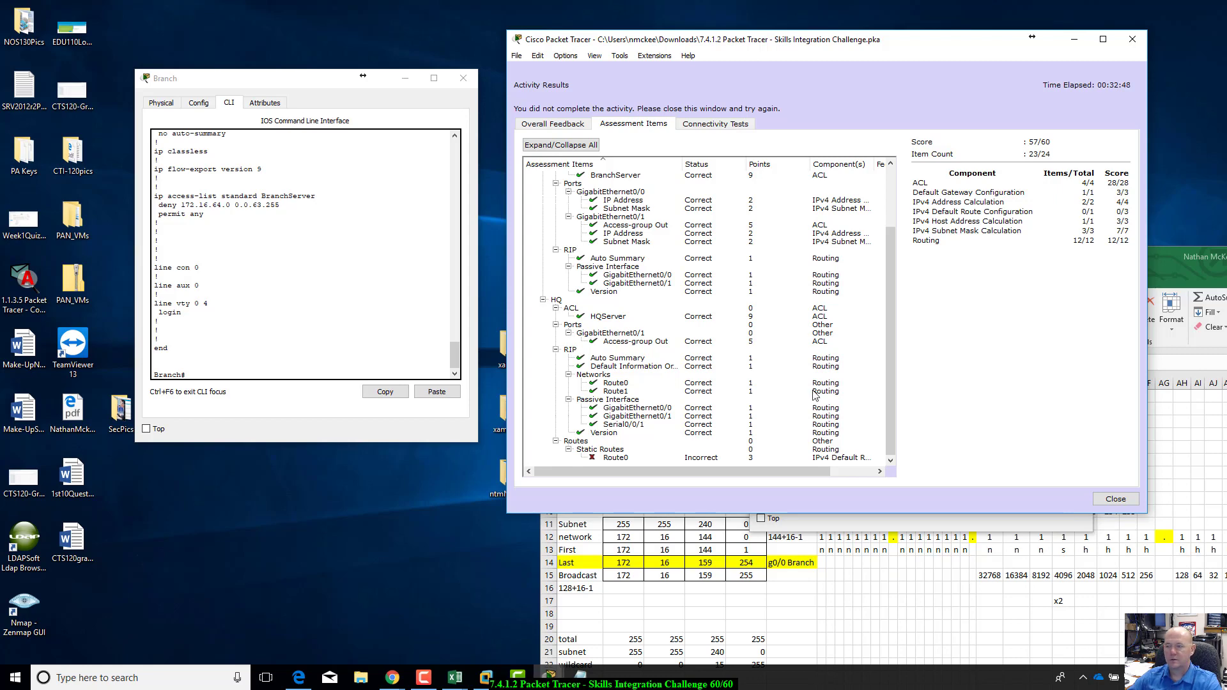
click(1109, 507)
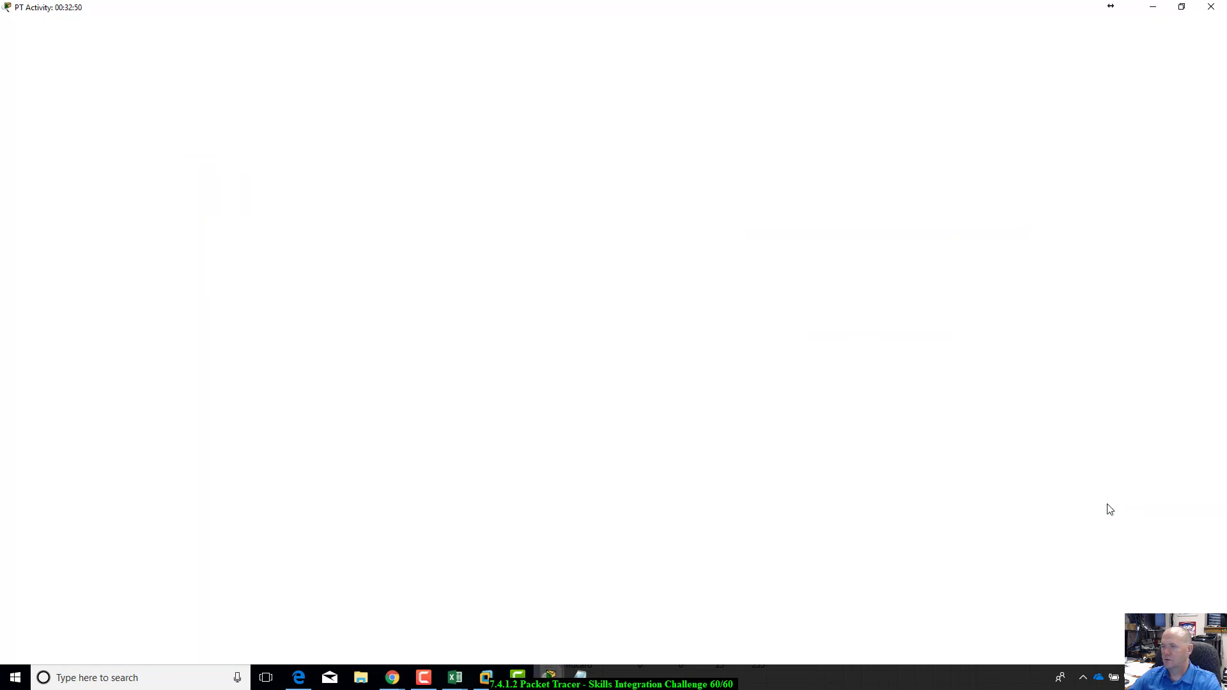
click(1190, 7)
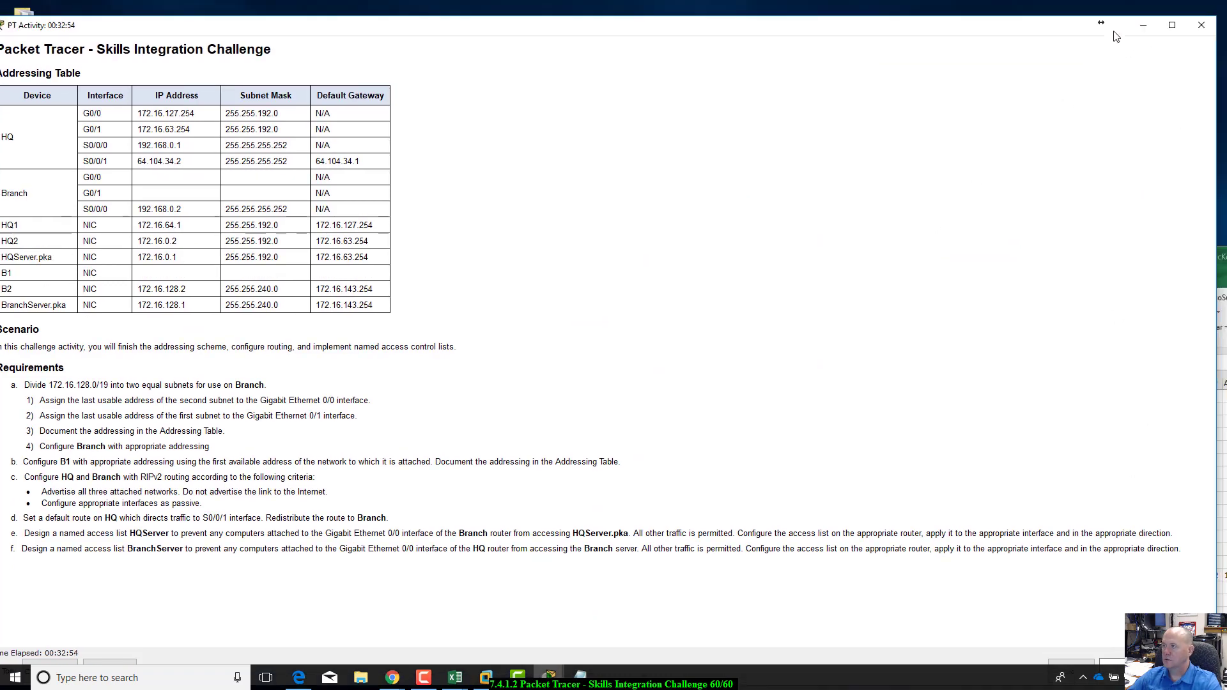
click(1130, 39)
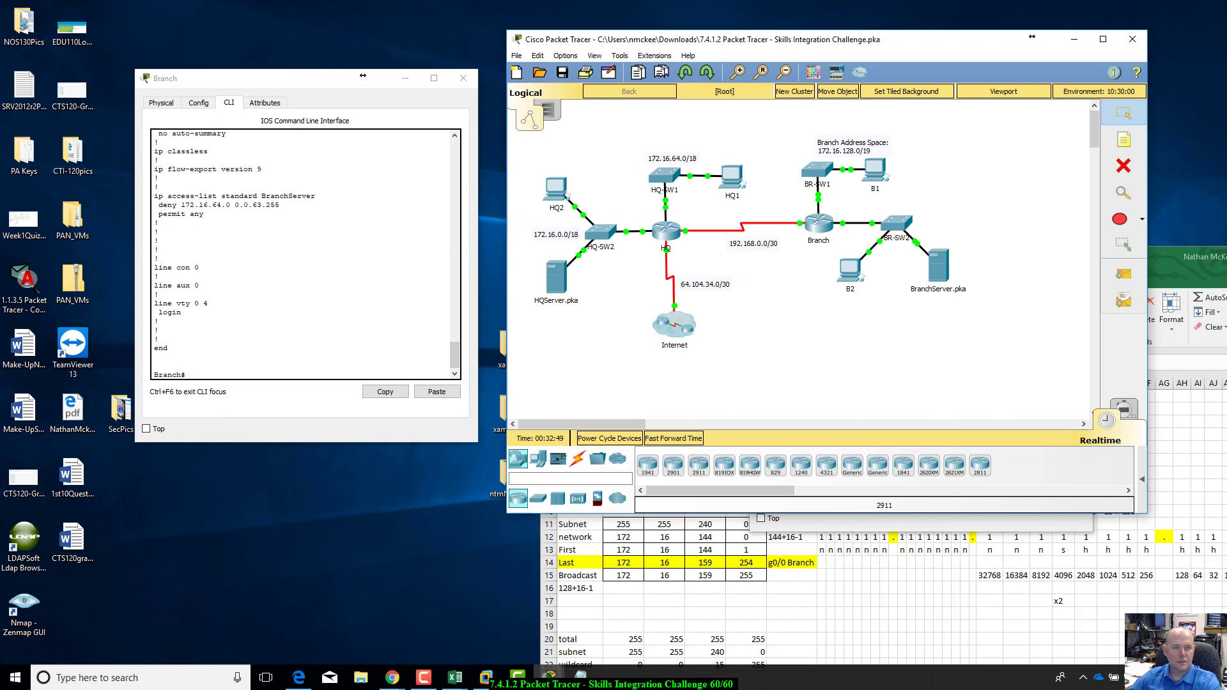
- Bring back HQ's command line and leave RIP configuration for global configuration mode
click(655, 230)
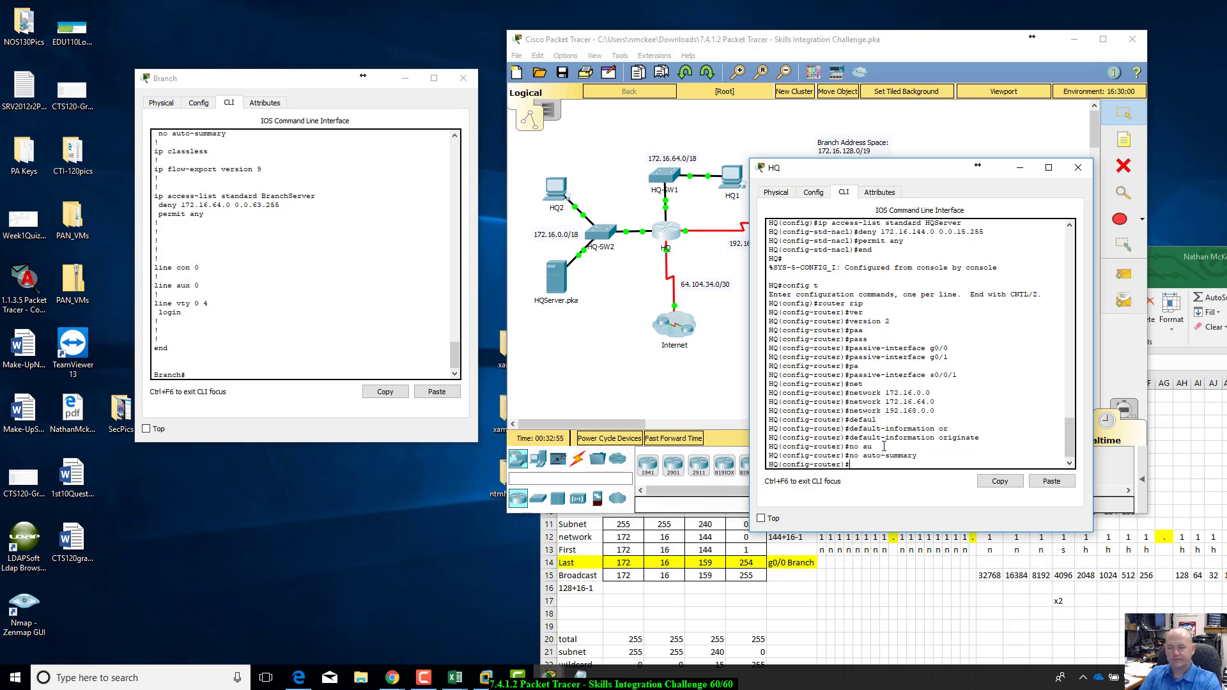
text(exi)
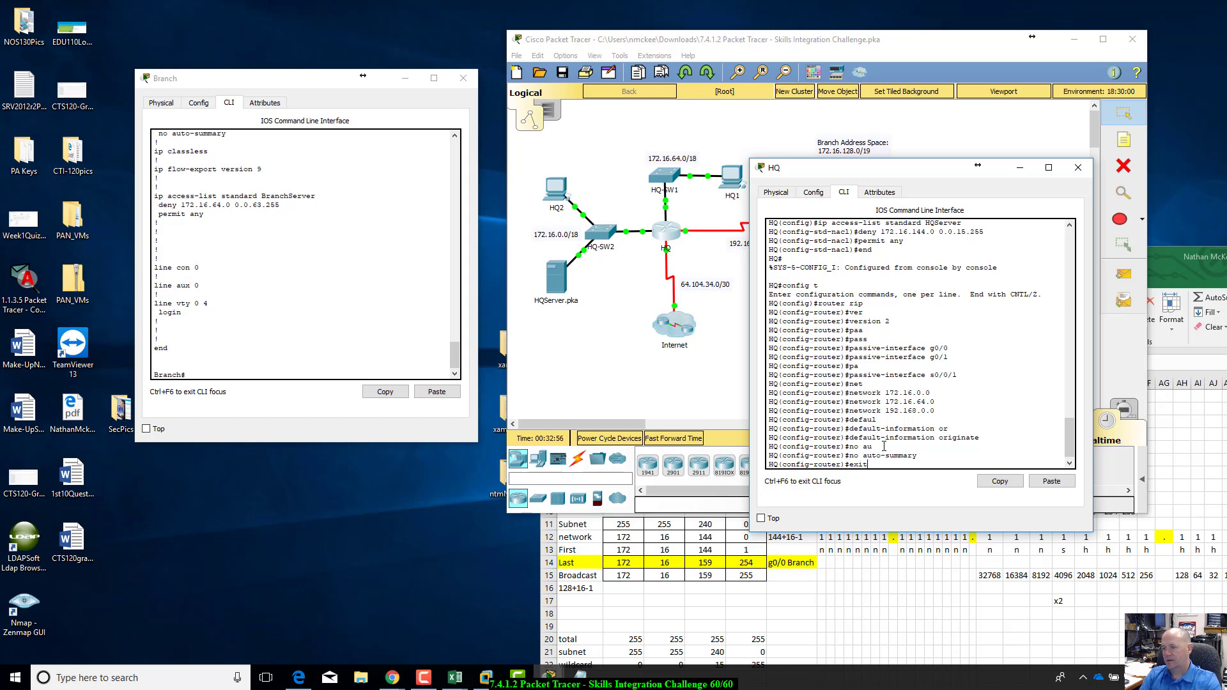
text(t)
key(Return)
- Try to add a default route on HQ with "ip rout 0.0.0.0 0.0.0.0 serial0/0/1"
text(ip)
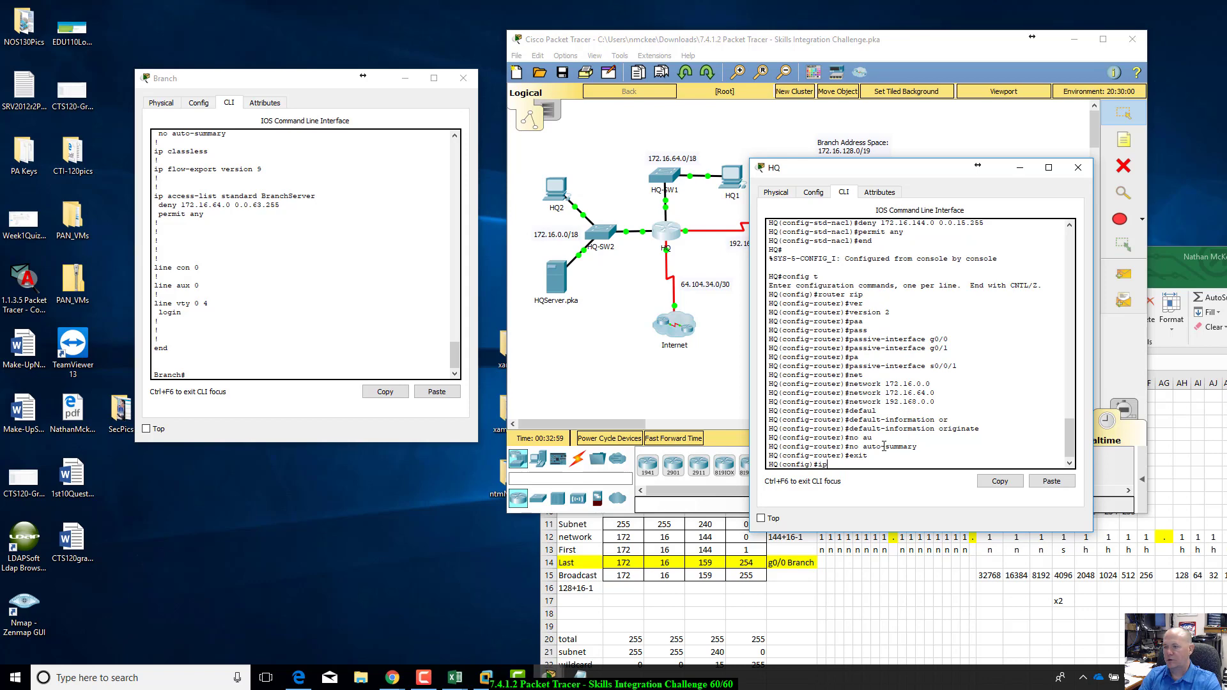
text( rout 0.0)
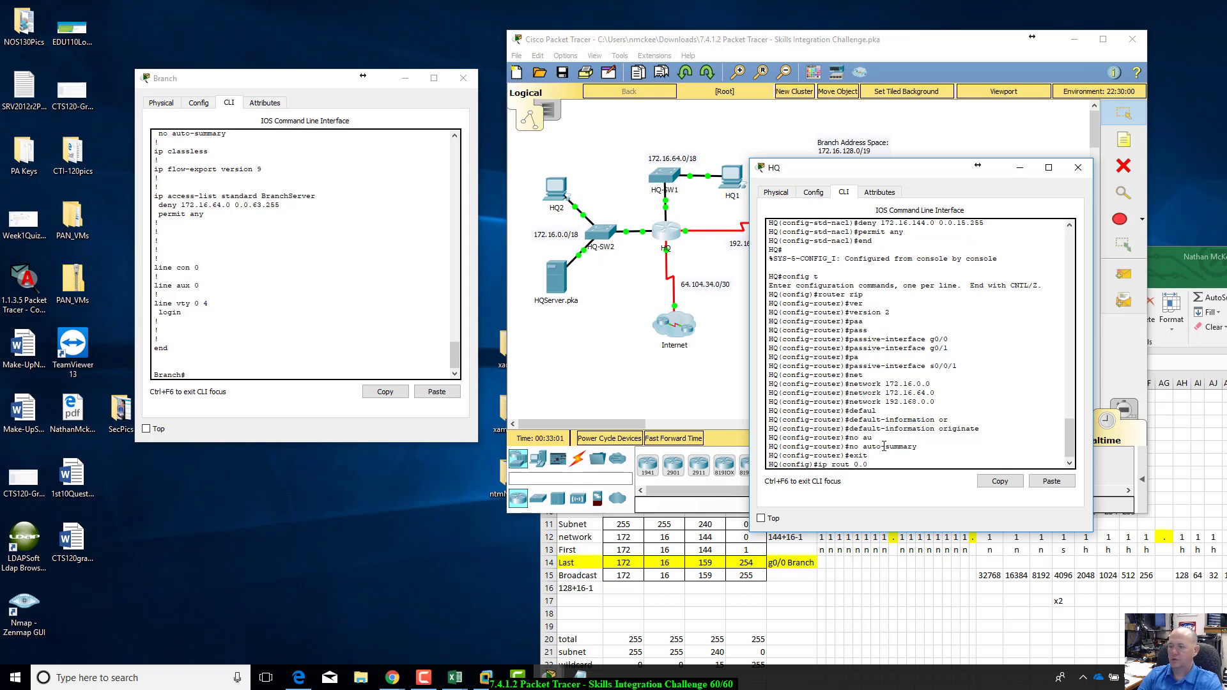
text(.0.0 0.0.0.0)
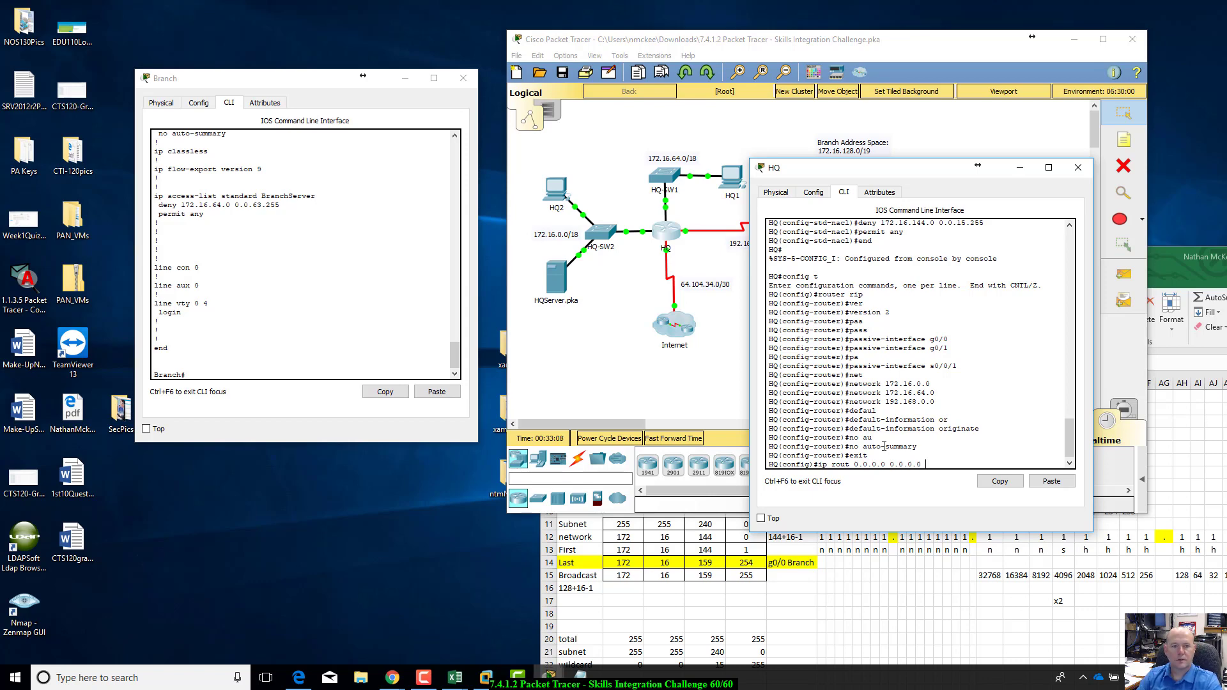
text( ser)
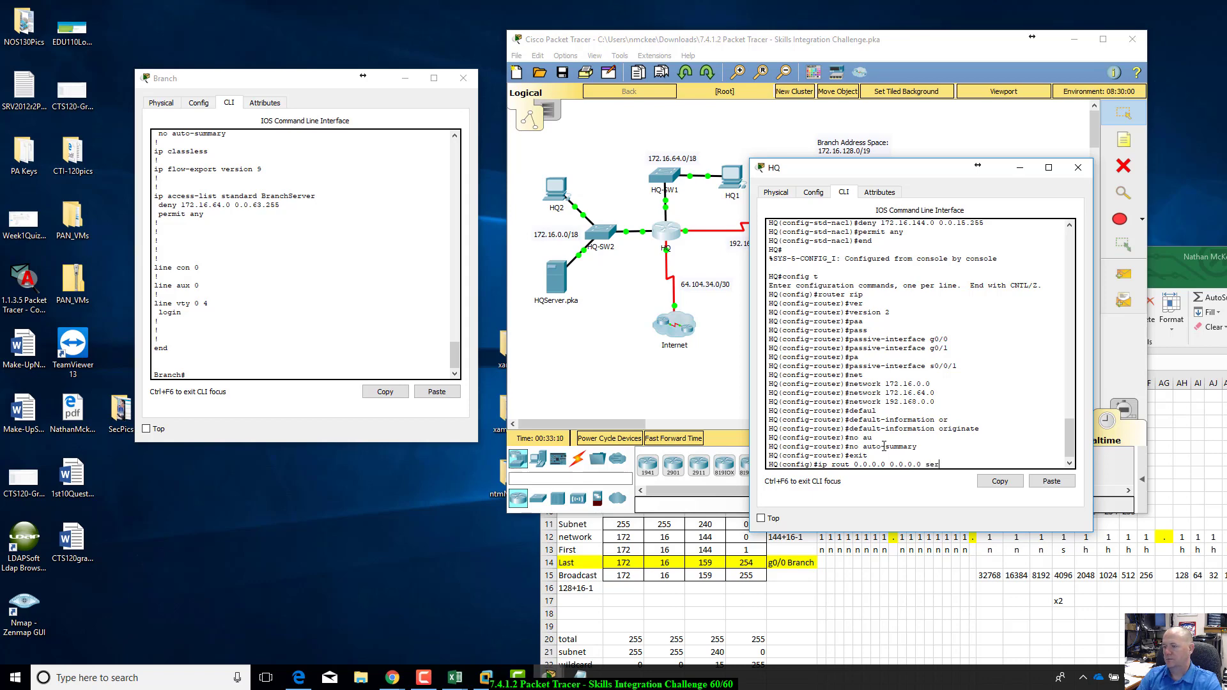
text(ial0)
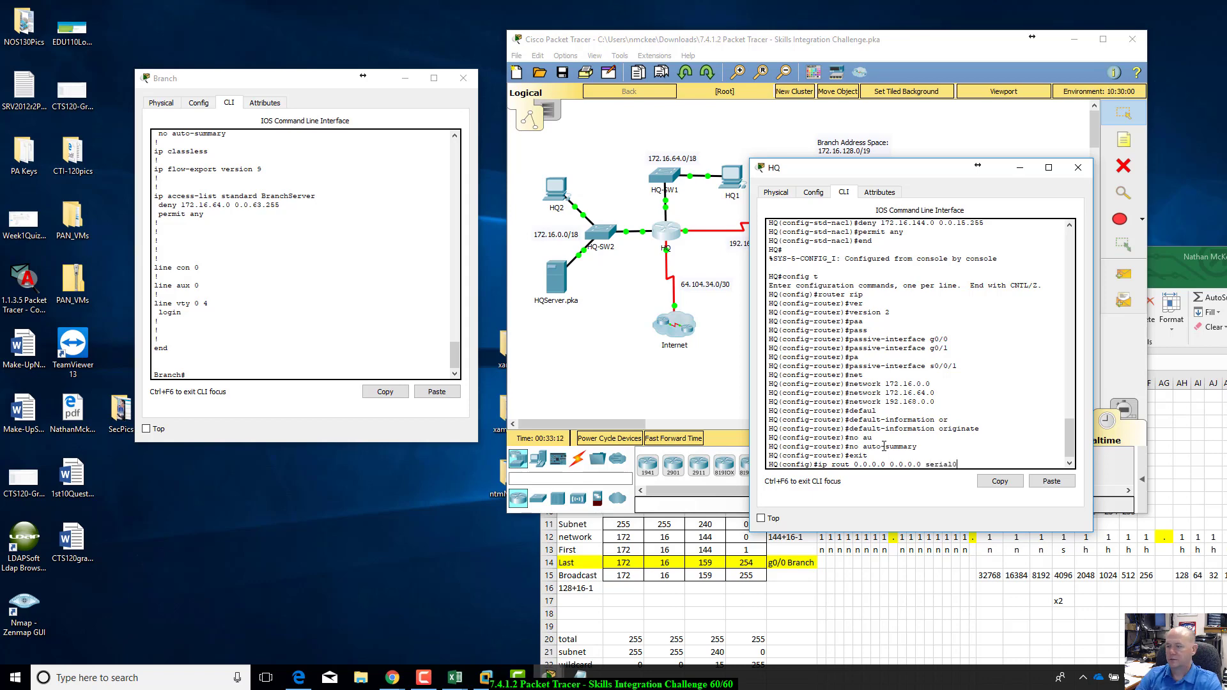
text(/0/1)
key(Return)
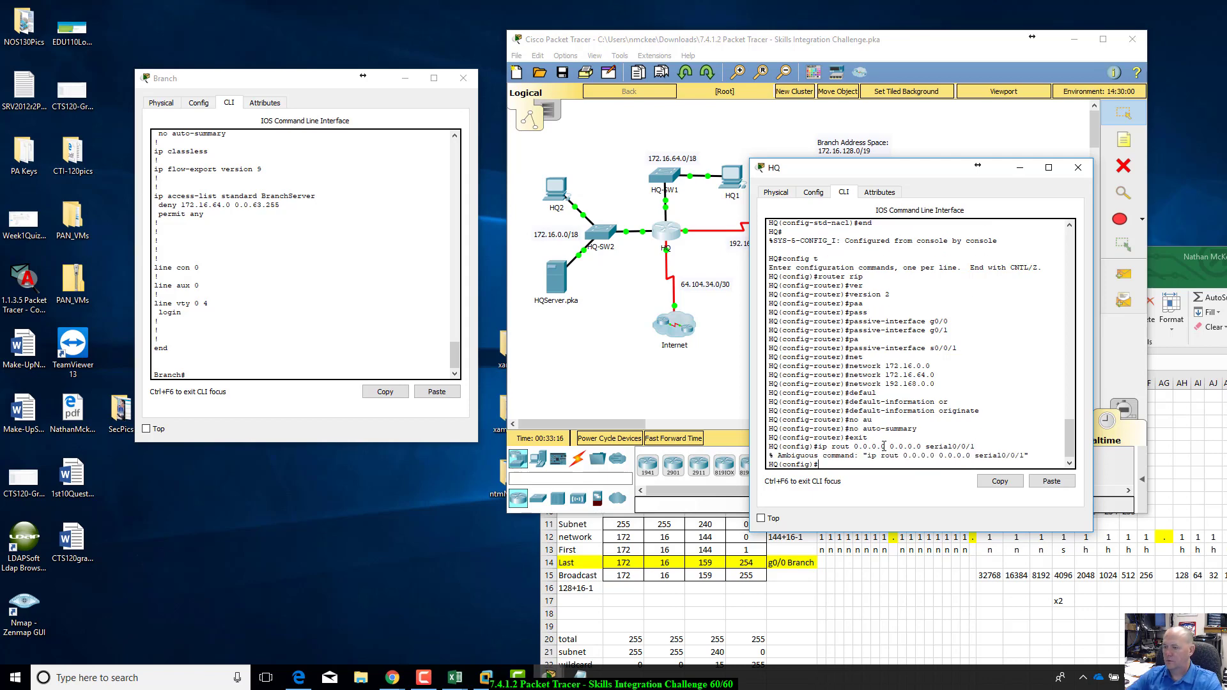
- Recall the failed default route command on HQ, cut it back to "ip r", and try to autocomplete "ip rout"
key(Up)
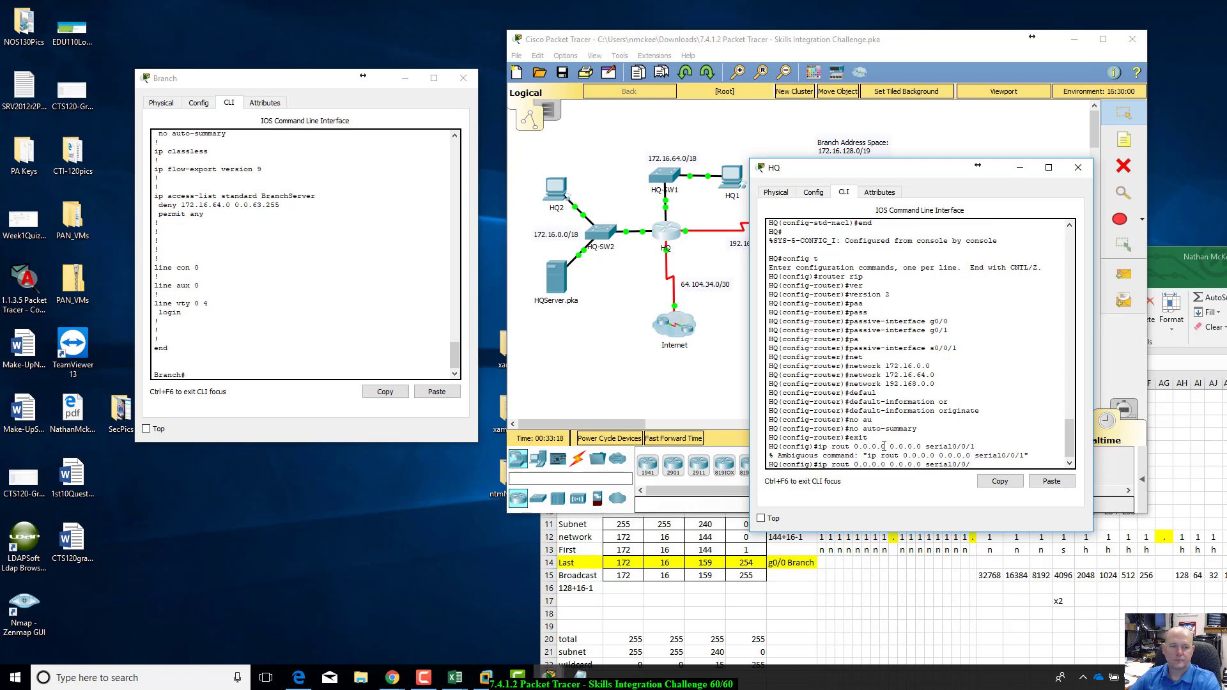
key(BackSpace)
key(BackSpace)
key(BackSpace)
key(BackSpace)
key(BackSpace)
key(BackSpace)
key(BackSpace)
key(BackSpace)
key(BackSpace)
key(BackSpace)
key(BackSpace)
key(BackSpace)
key(BackSpace)
key(BackSpace)
key(BackSpace)
key(BackSpace)
key(BackSpace)
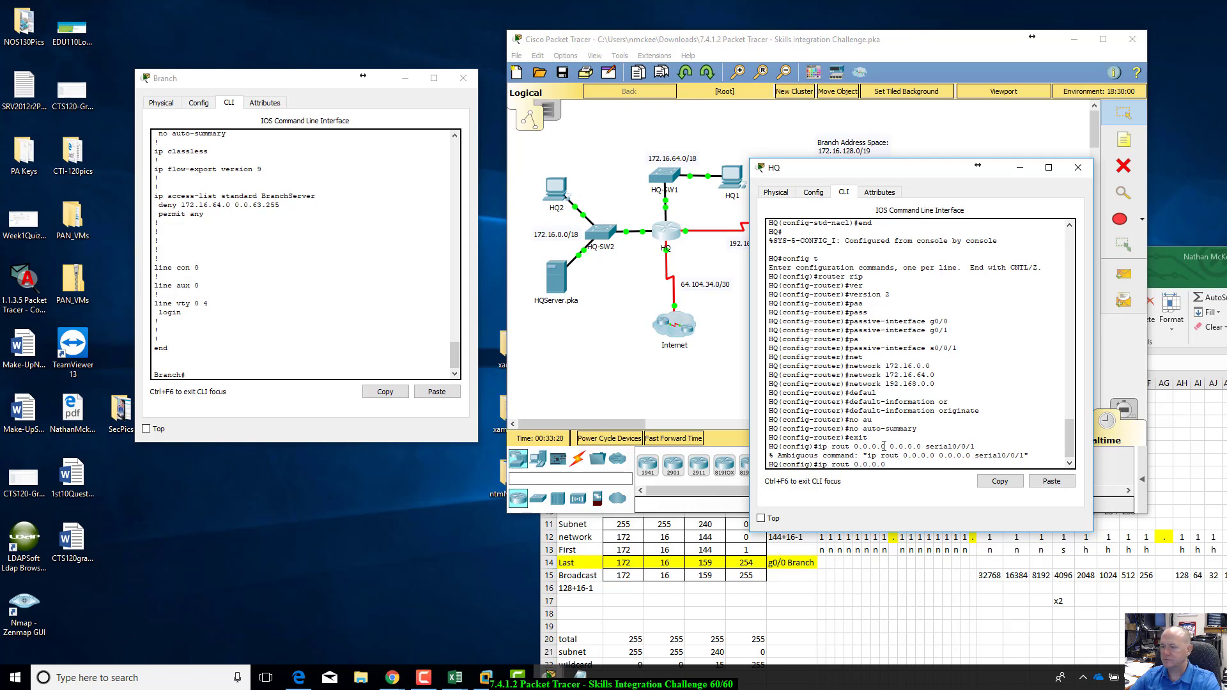
key(BackSpace)
key(BackSpace)
key(BackSpace)
key(BackSpace)
key(BackSpace)
key(BackSpace)
key(BackSpace)
key(BackSpace)
key(BackSpace)
key(BackSpace)
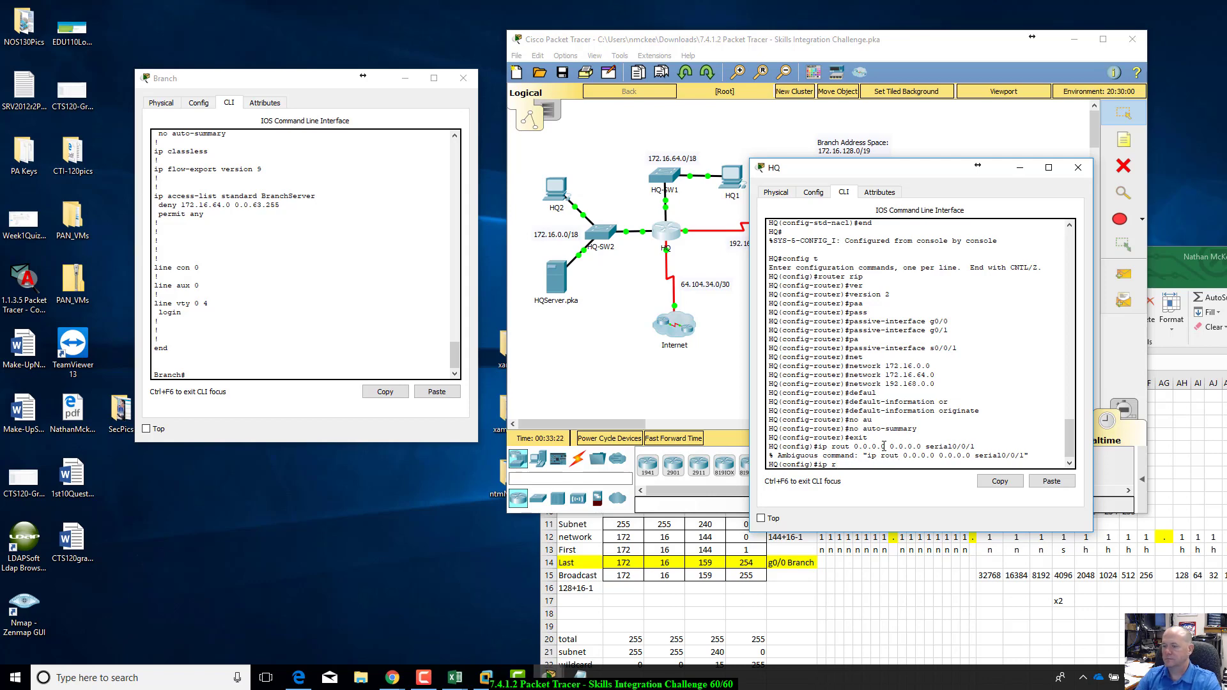
key(Tab)
text(out)
key(Tab)
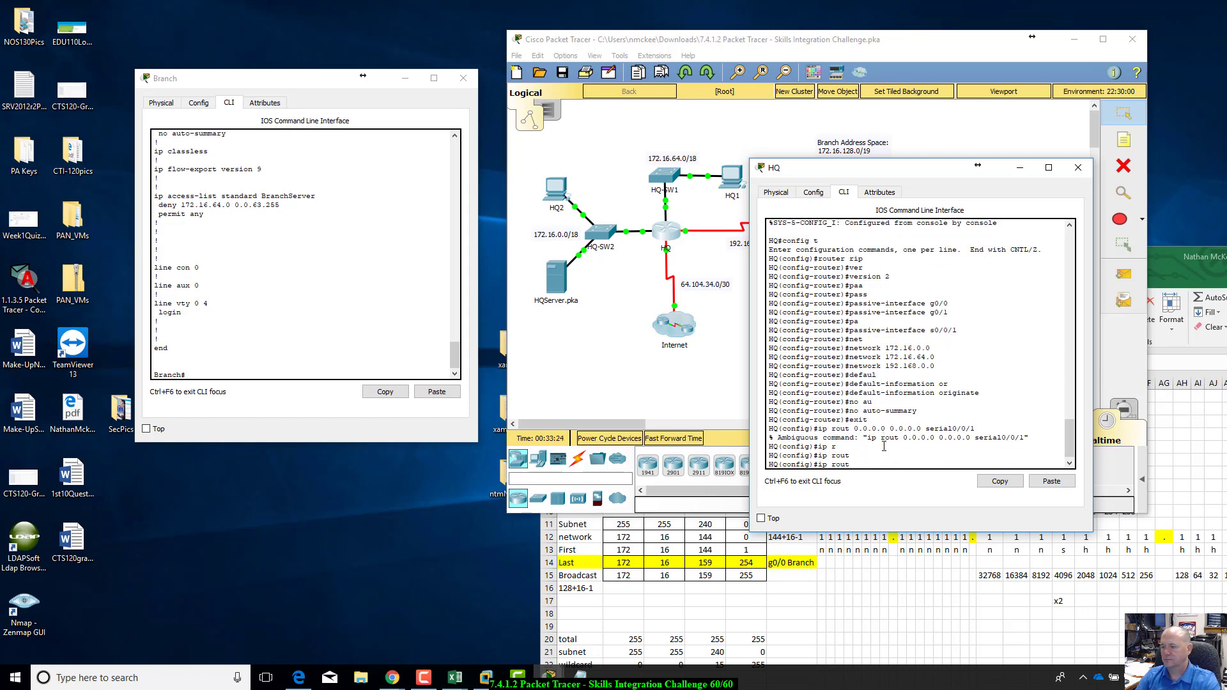
- Add a default route on HQ with "ip route 0.0.0.0 0.0.0.0 serial0/0/0"
key(BackSpace)
key(BackSpace)
key(BackSpace)
text(ip ro)
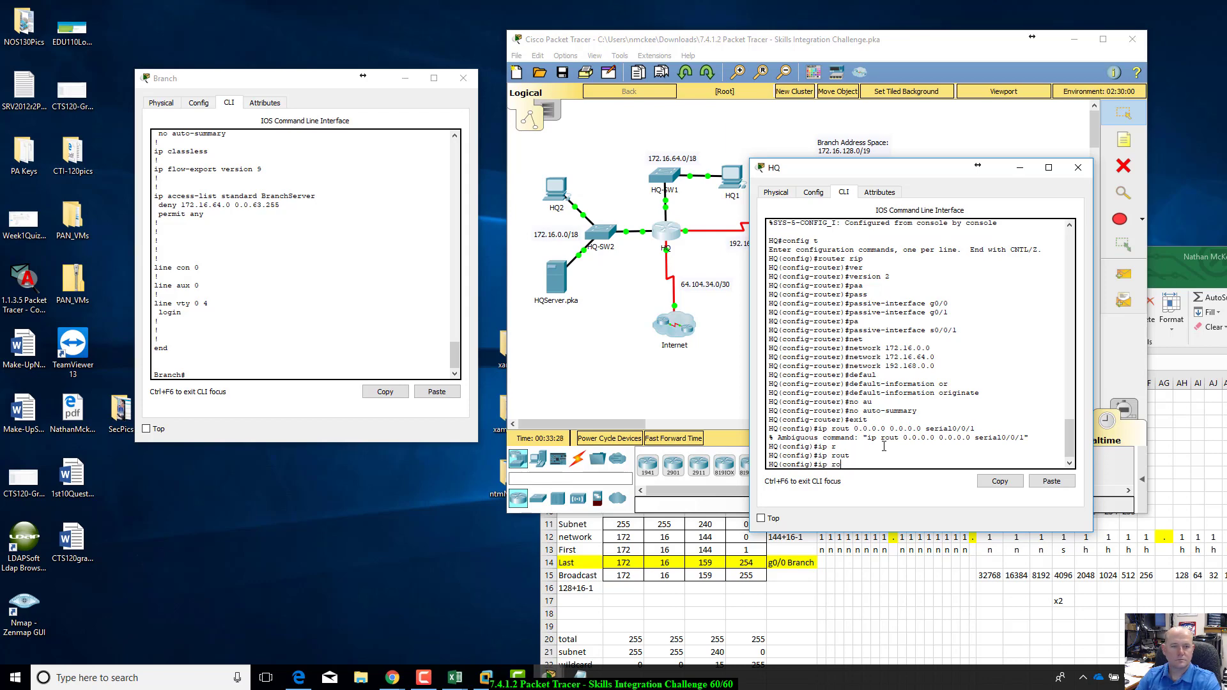
text(ute 0.0)
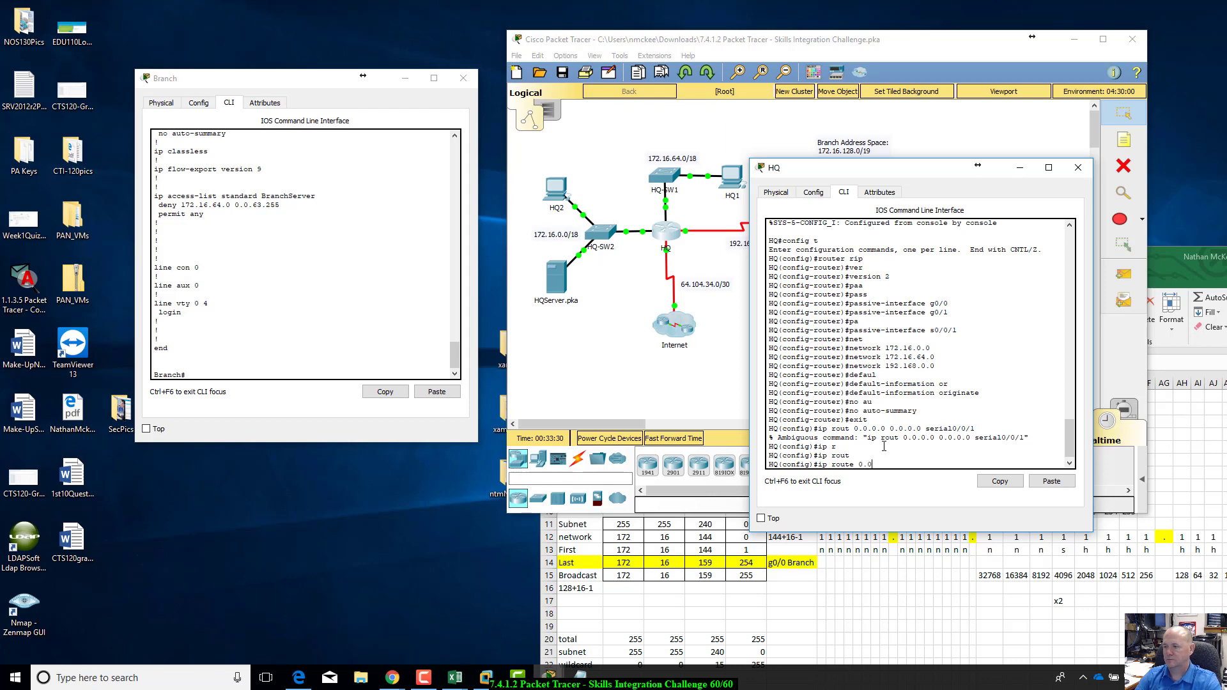
text(.0.0 0.0.0.0 serial0)
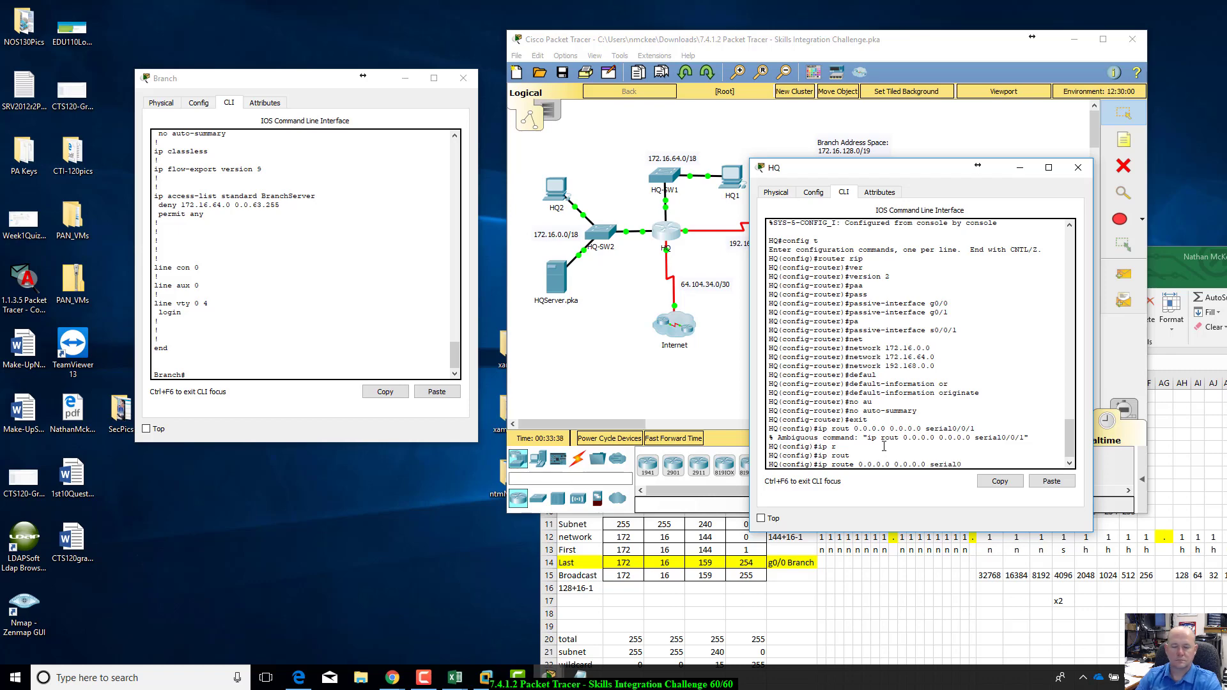
text(/0)
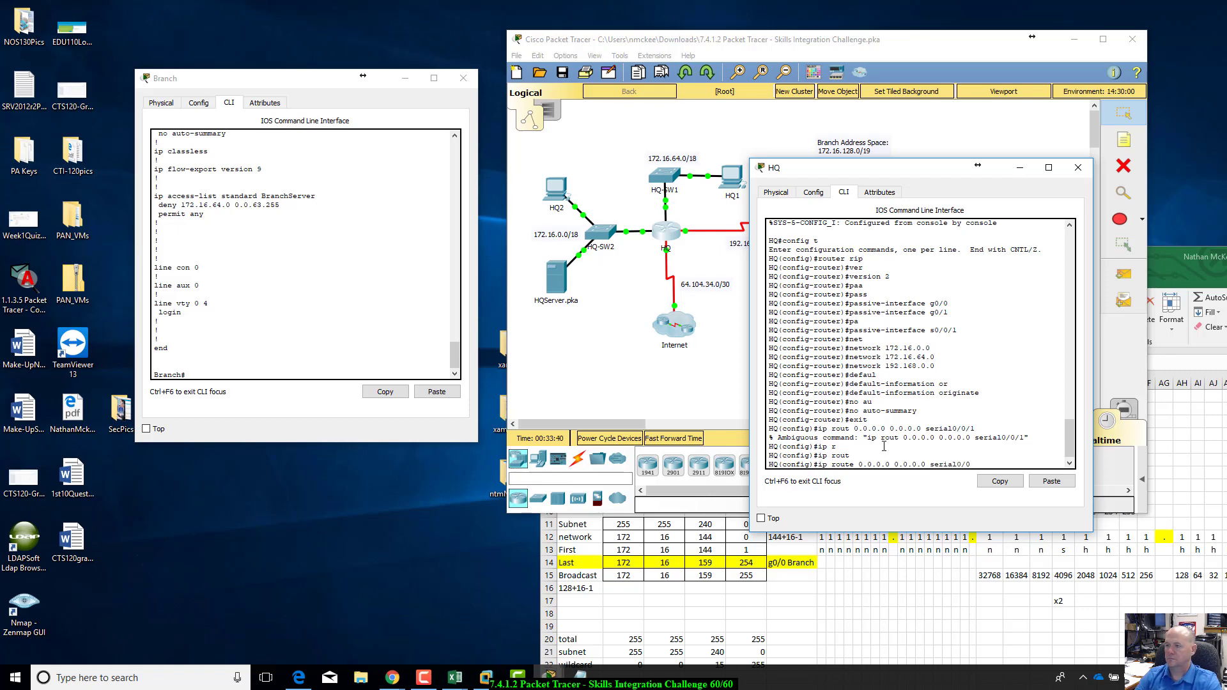
text(/0)
key(Return)
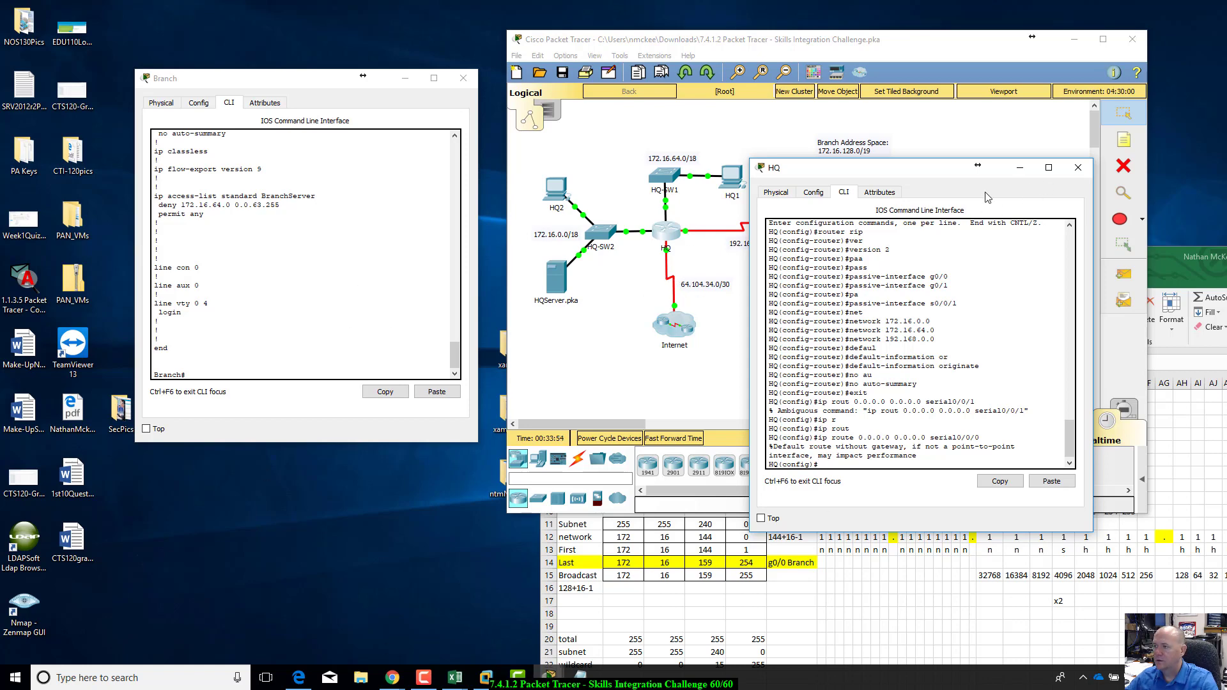
- Bring up the PT Activity instructions, then shrink and reposition their window so the whole window is in view
drag(949, 174, 825, 211)
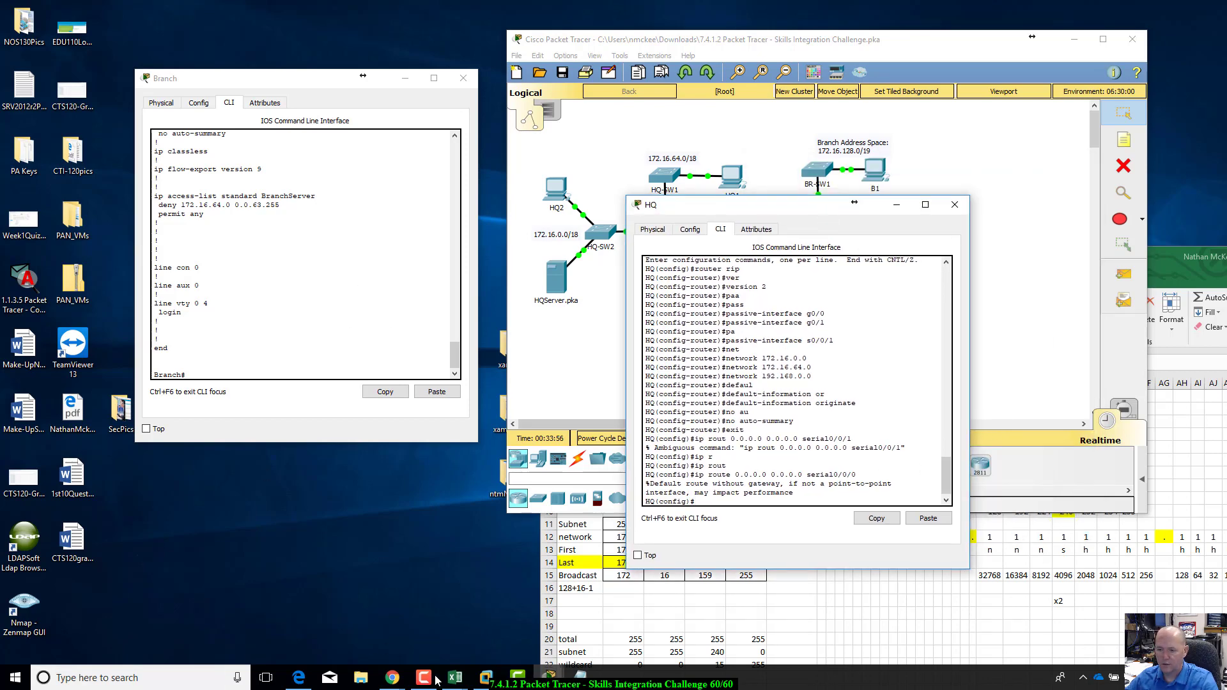
mouse_move(549, 676)
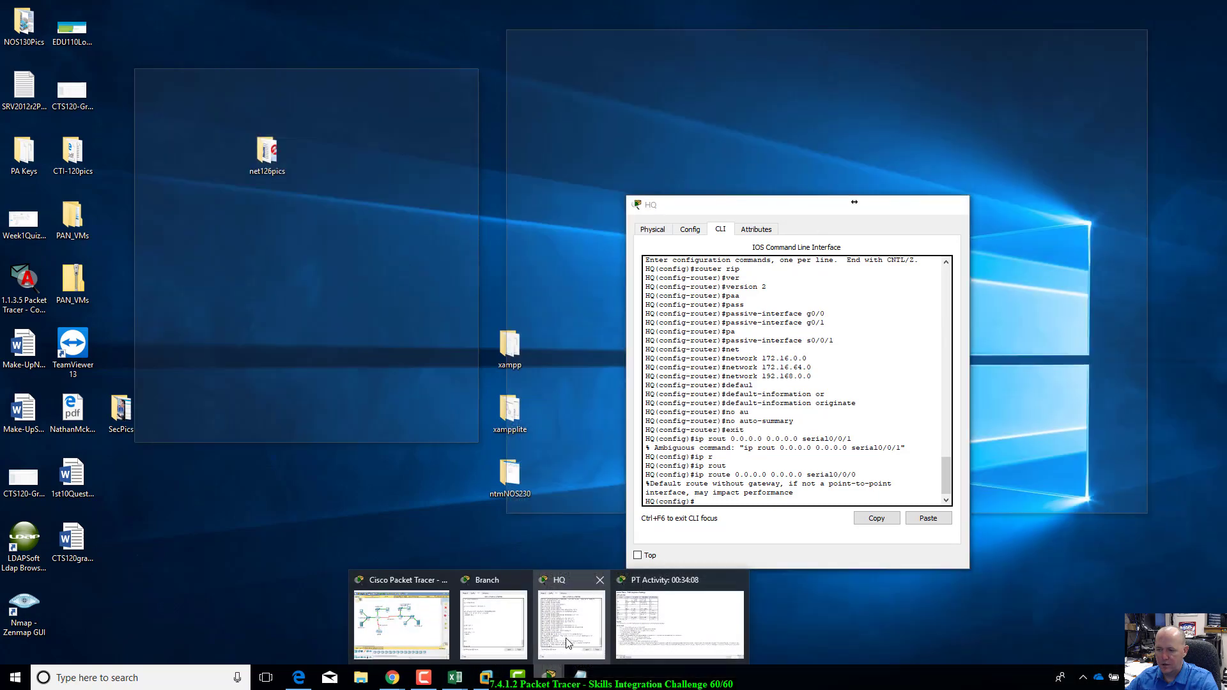
click(668, 614)
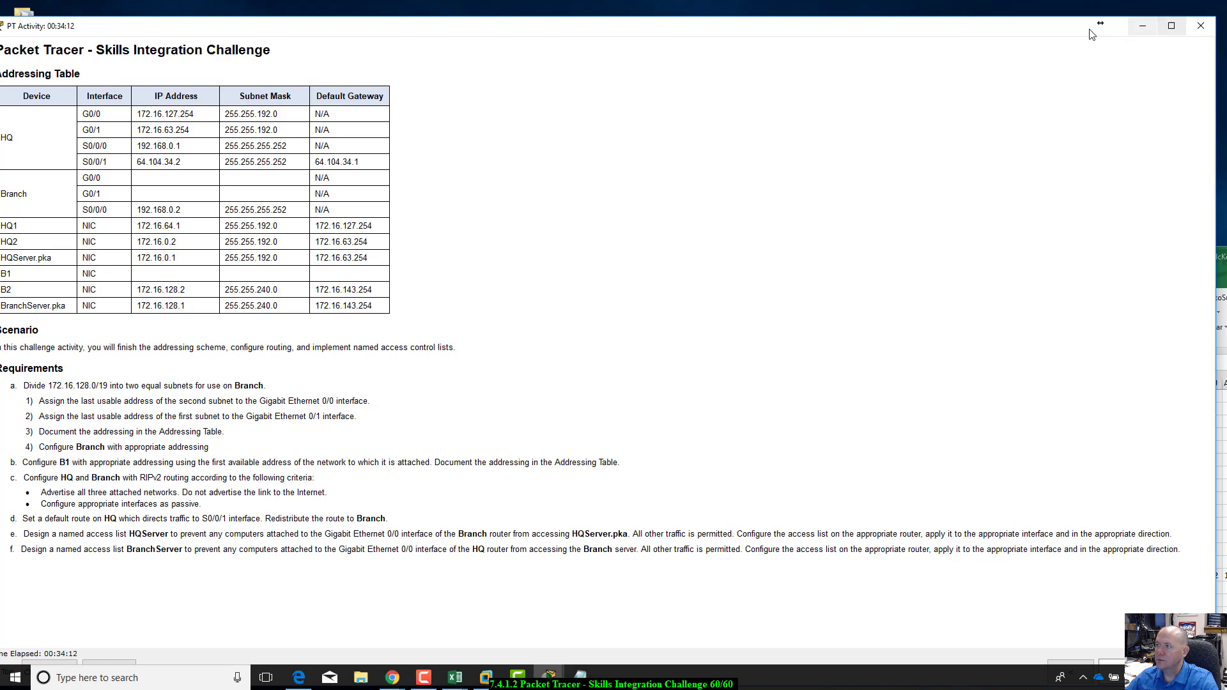
double_click(1072, 32)
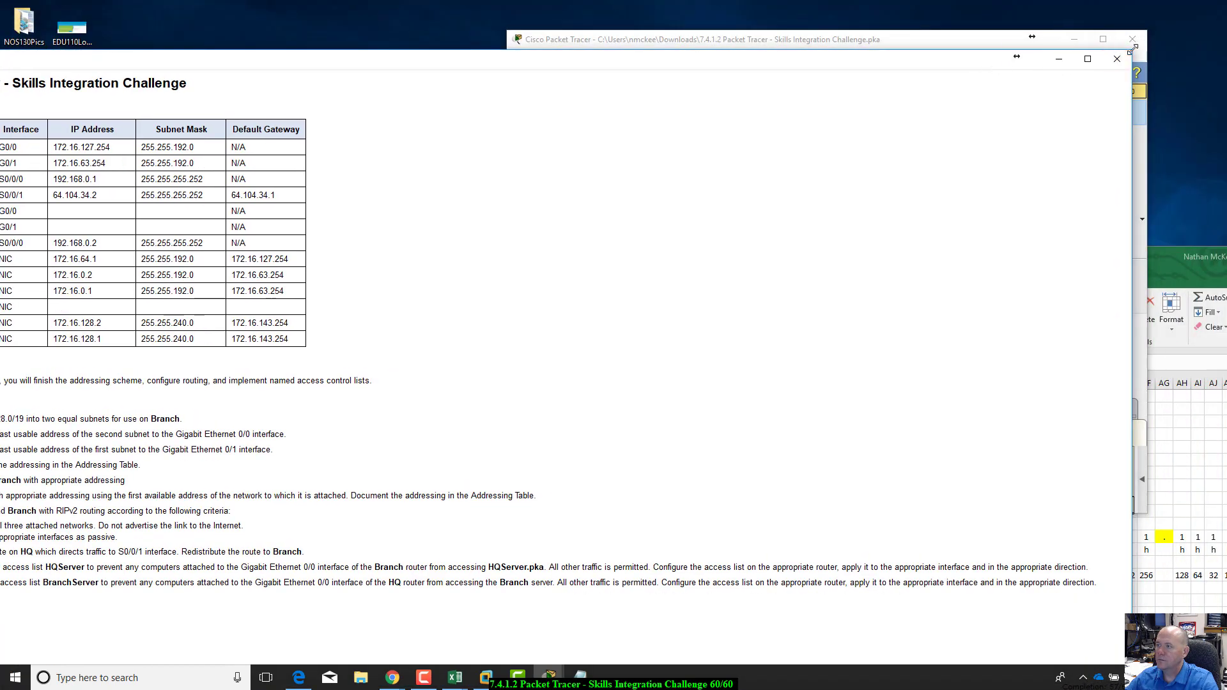
click(1135, 56)
click(318, 258)
drag(527, 54, 562, 33)
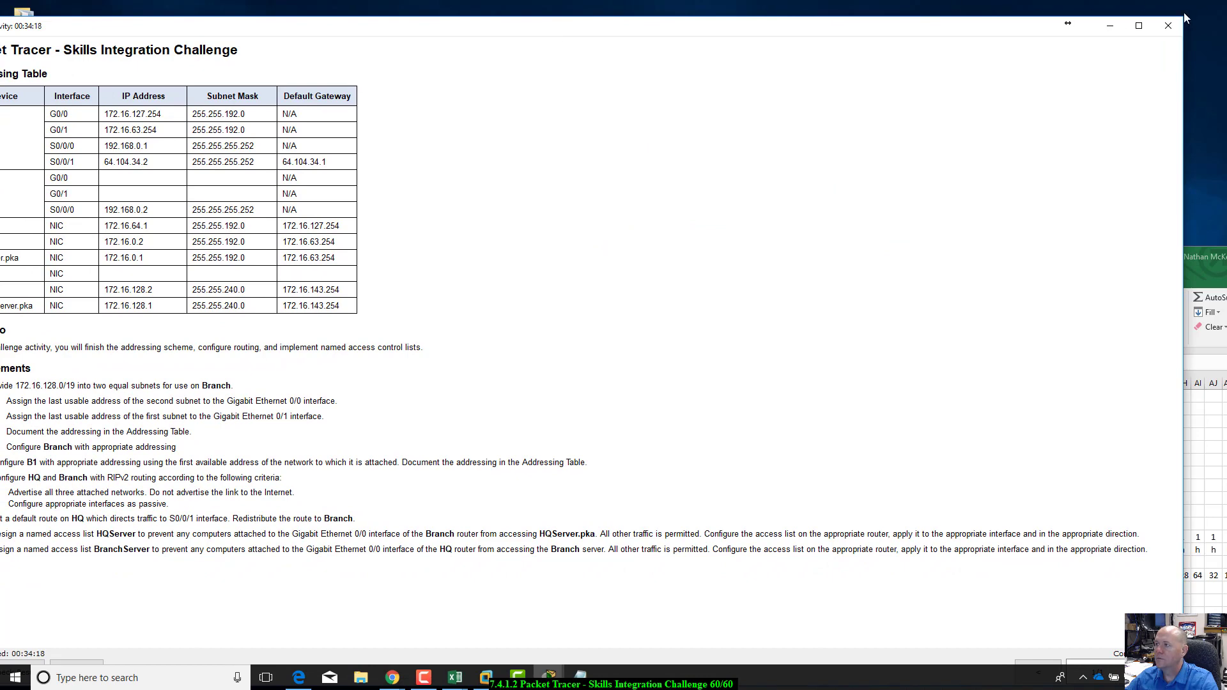
drag(1184, 15, 772, 253)
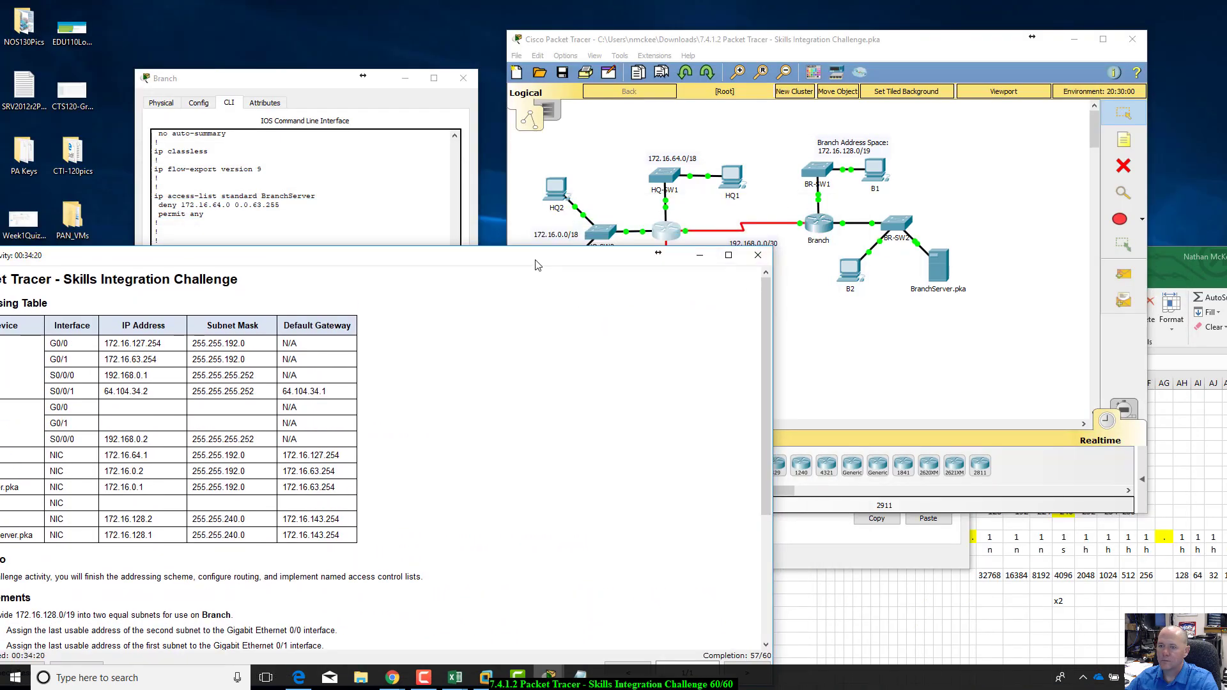
drag(537, 265, 826, 92)
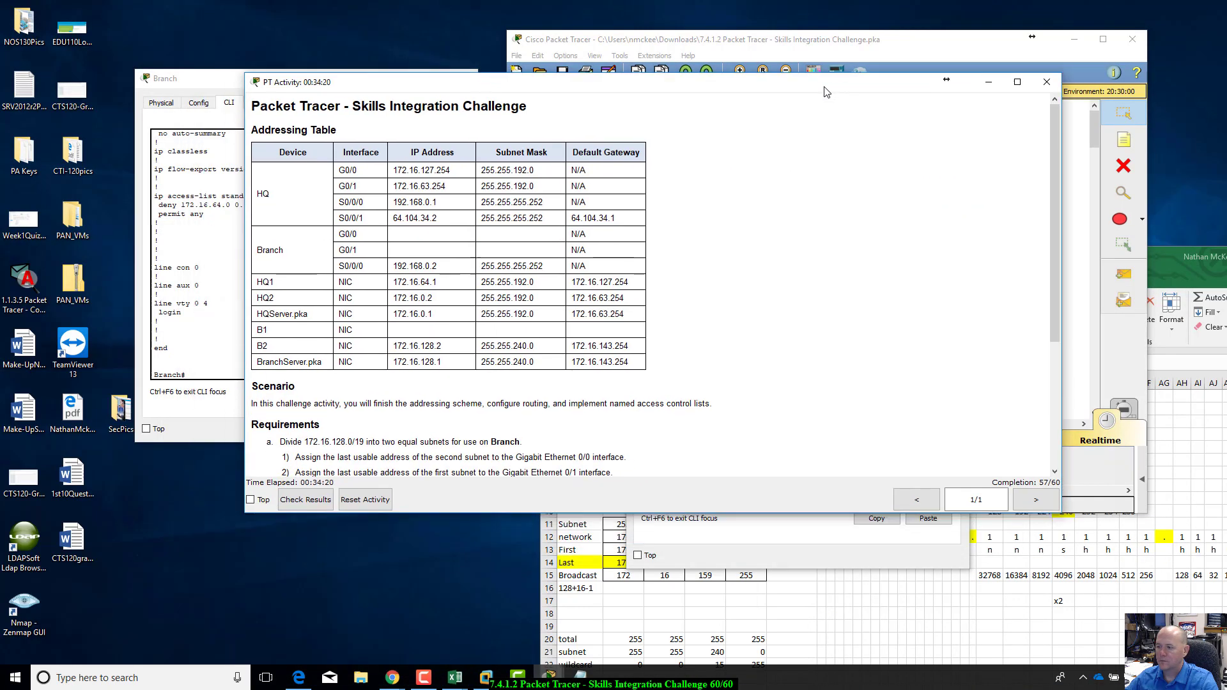
- Check the activity results and review the assessment items, including HQ's static routes, for anything incorrect
click(304, 501)
click(634, 124)
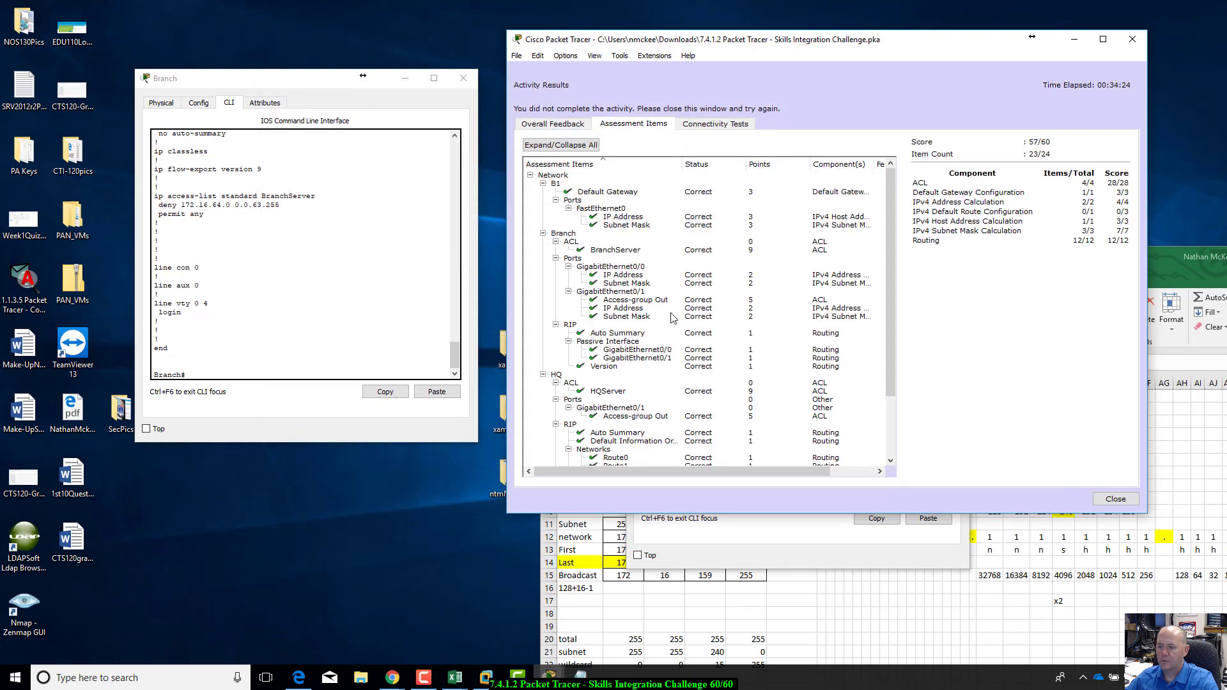
scroll(673, 319, down, 3)
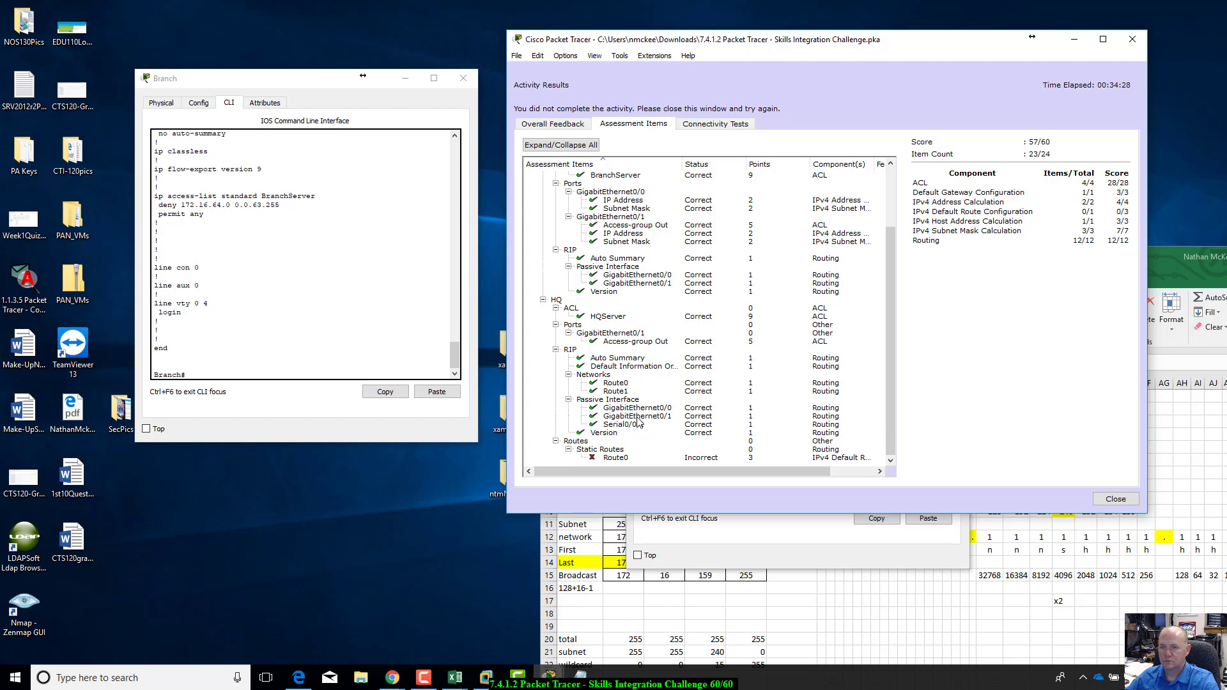
- Return to HQ's command line and remove the default route with "no ip route 0.0.0.0 0.0.0.0 serial0/0/0"
click(718, 536)
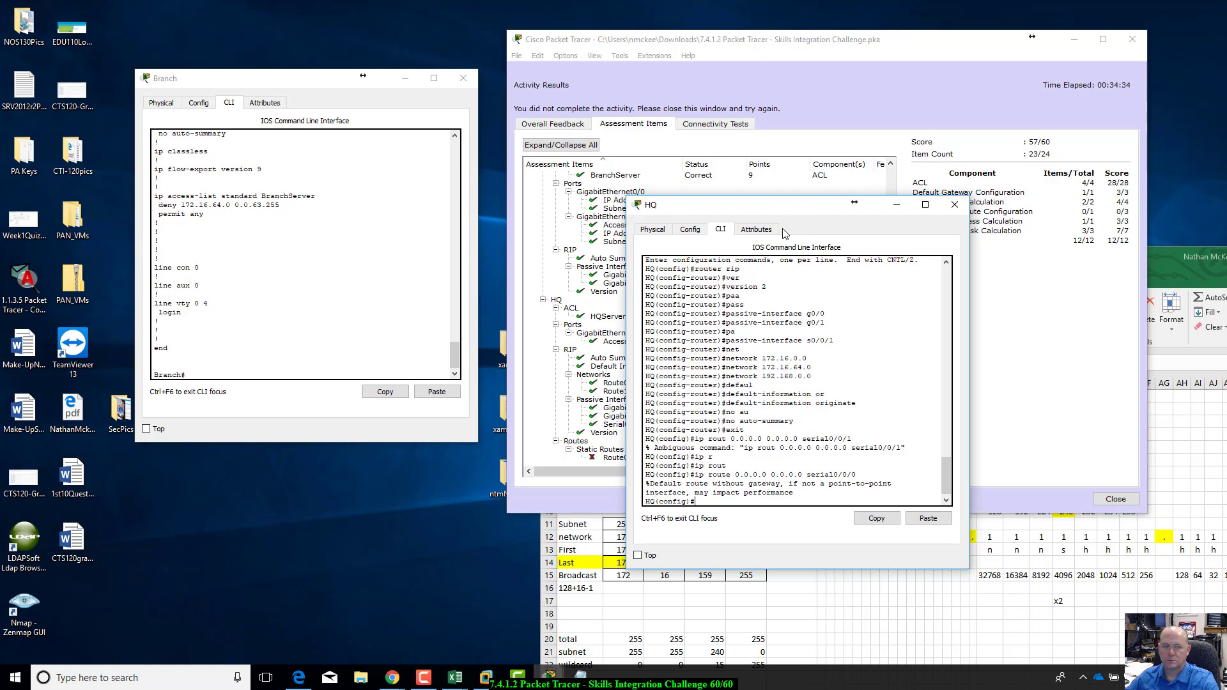
drag(793, 217, 863, 209)
drag(931, 465, 880, 477)
click(933, 460)
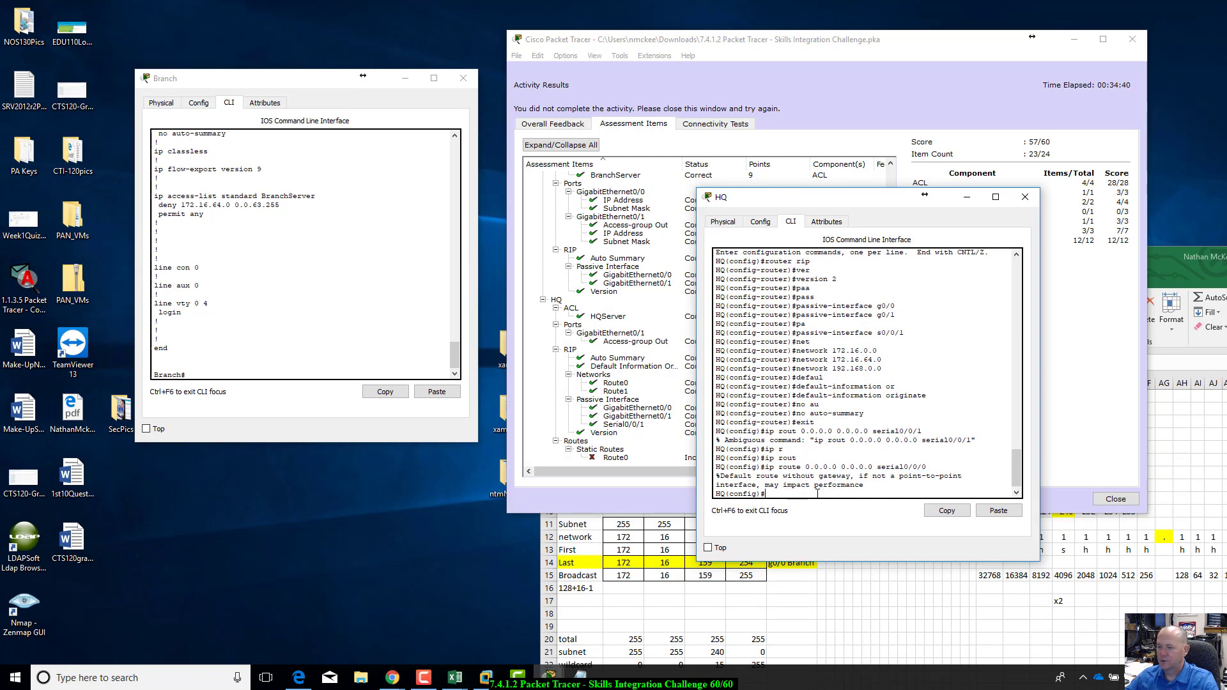
text(no)
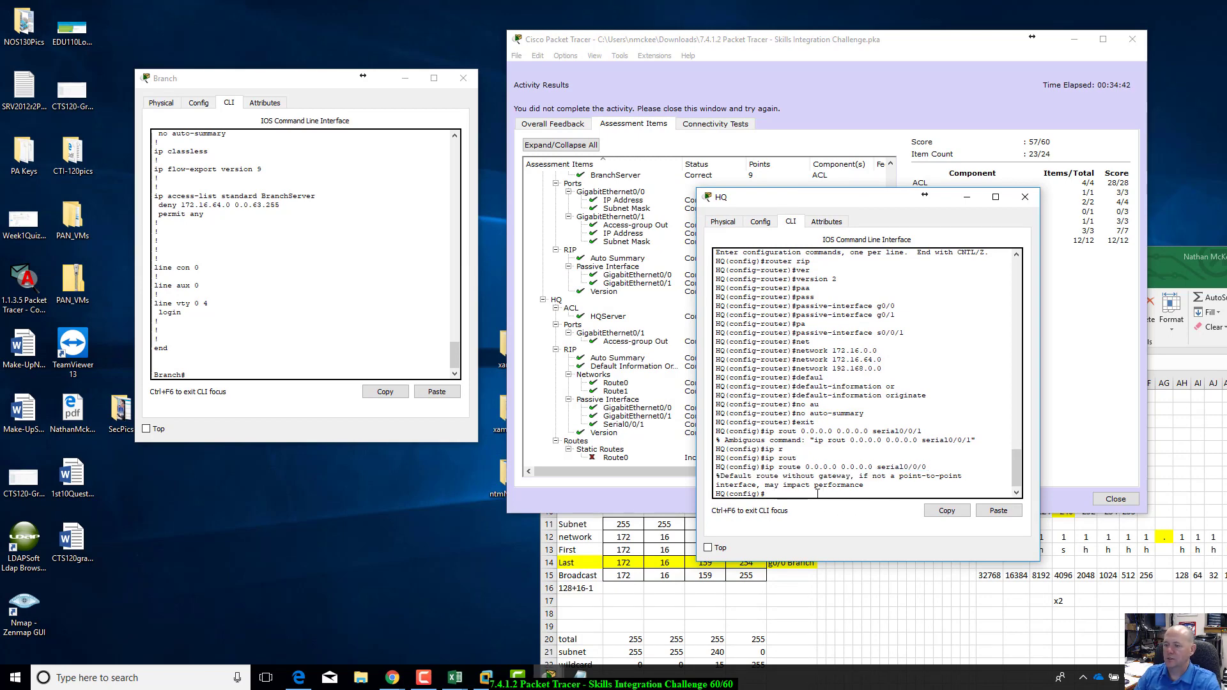
key(Up)
key(Left)
key(Left)
key(Left)
key(Left)
key(Left)
key(Left)
key(Left)
key(Left)
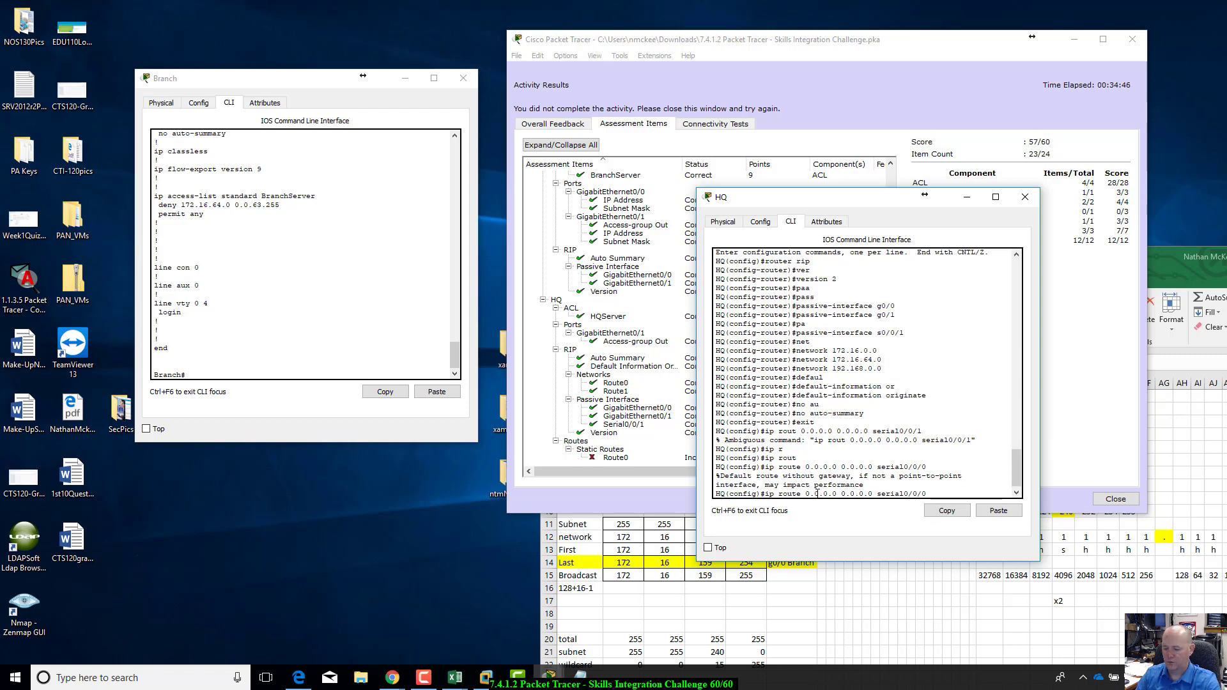
text(no)
key(Return)
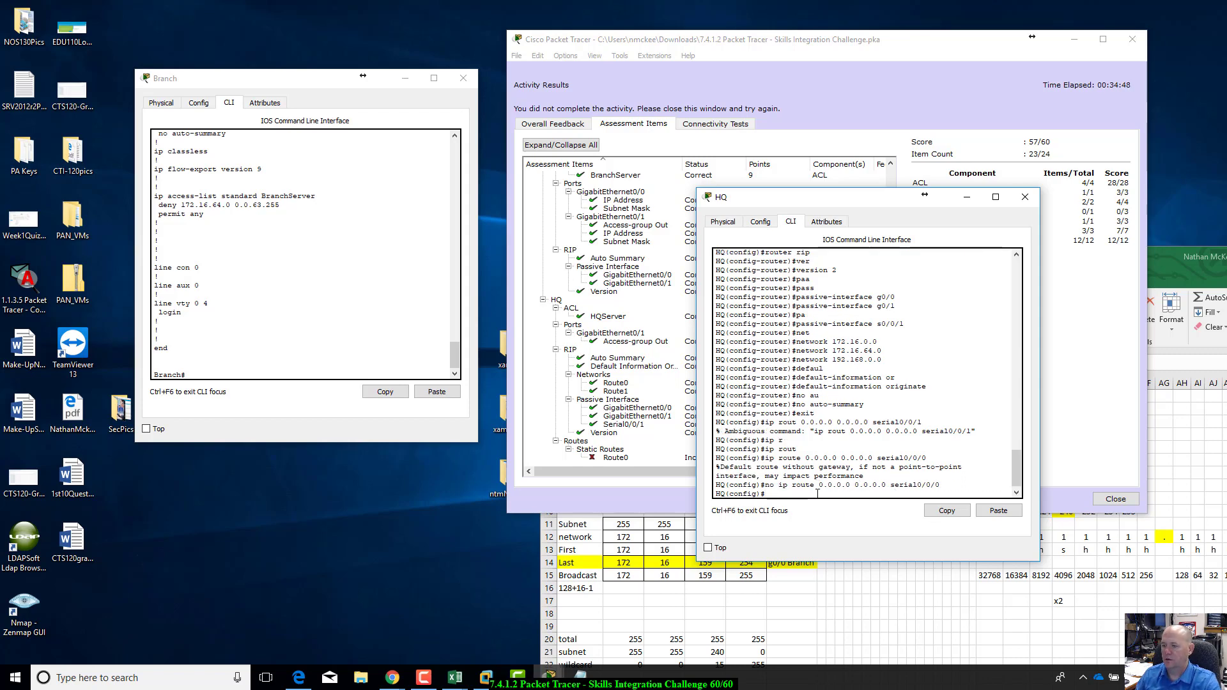
- Add HQ's default route with "ip route 0.0.0.0 0.0.0.0 serial0/0/1"
key(Up)
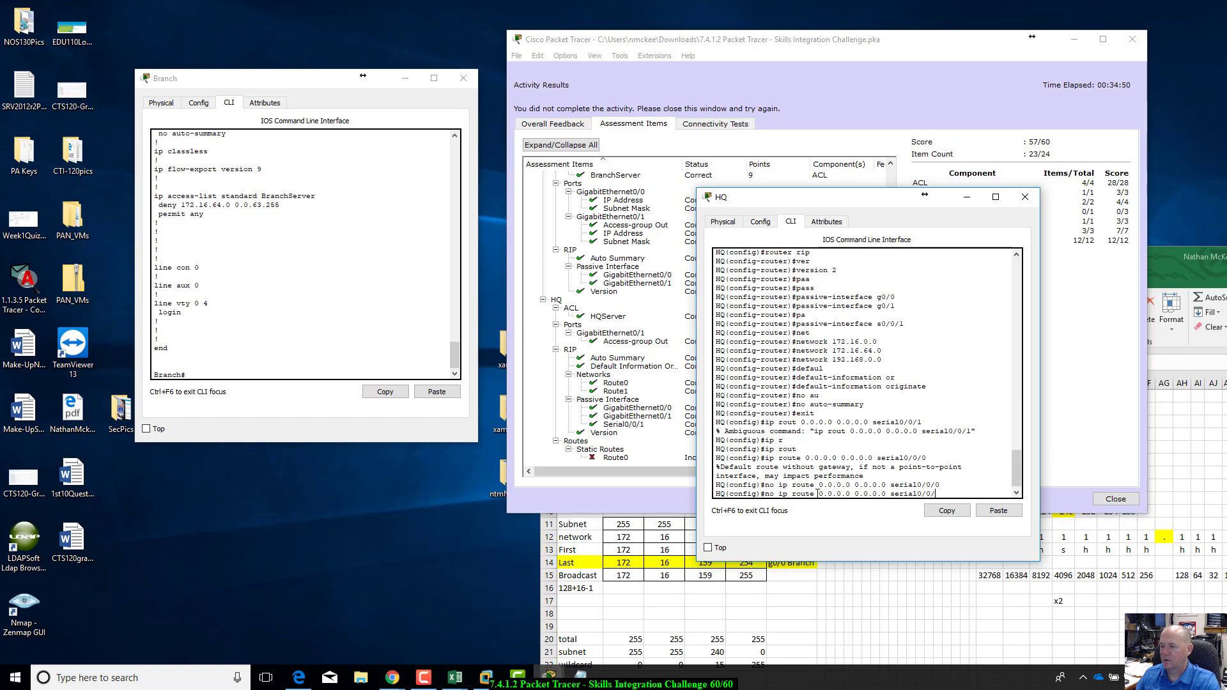
text(1)
key(BackSpace)
key(BackSpace)
key(BackSpace)
key(Return)
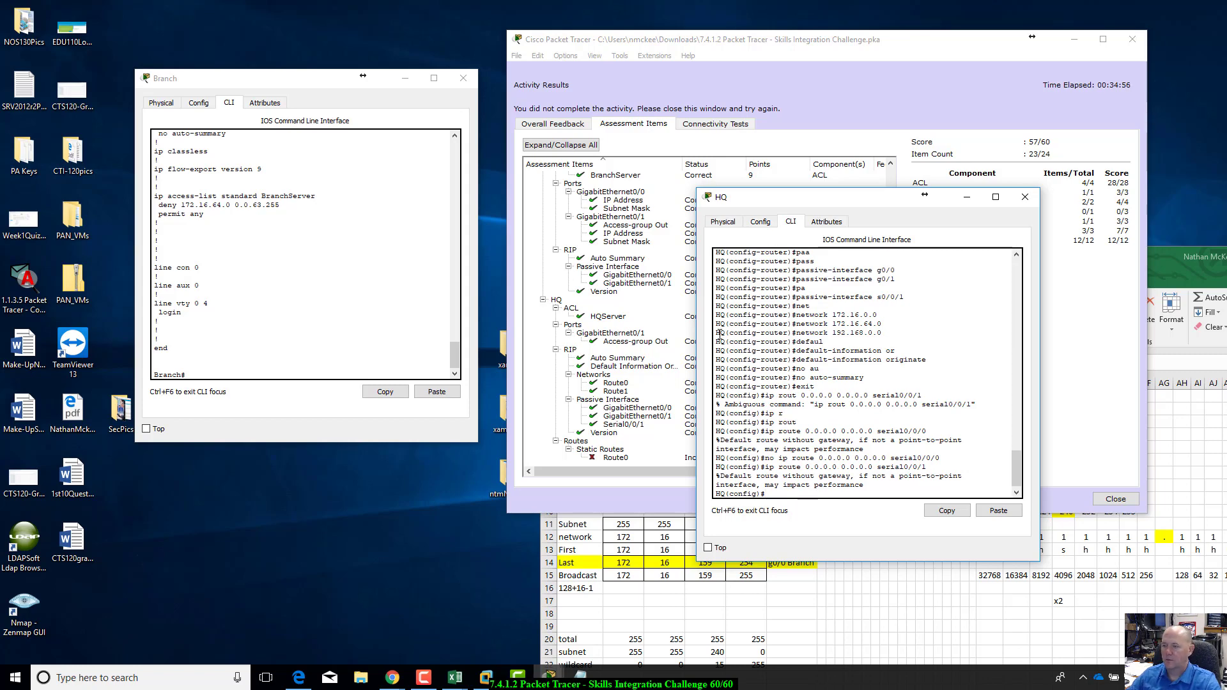
- Close the activity results and arrange the Branch and PT Activity windows to view the activity's completion score
click(1093, 403)
click(1116, 499)
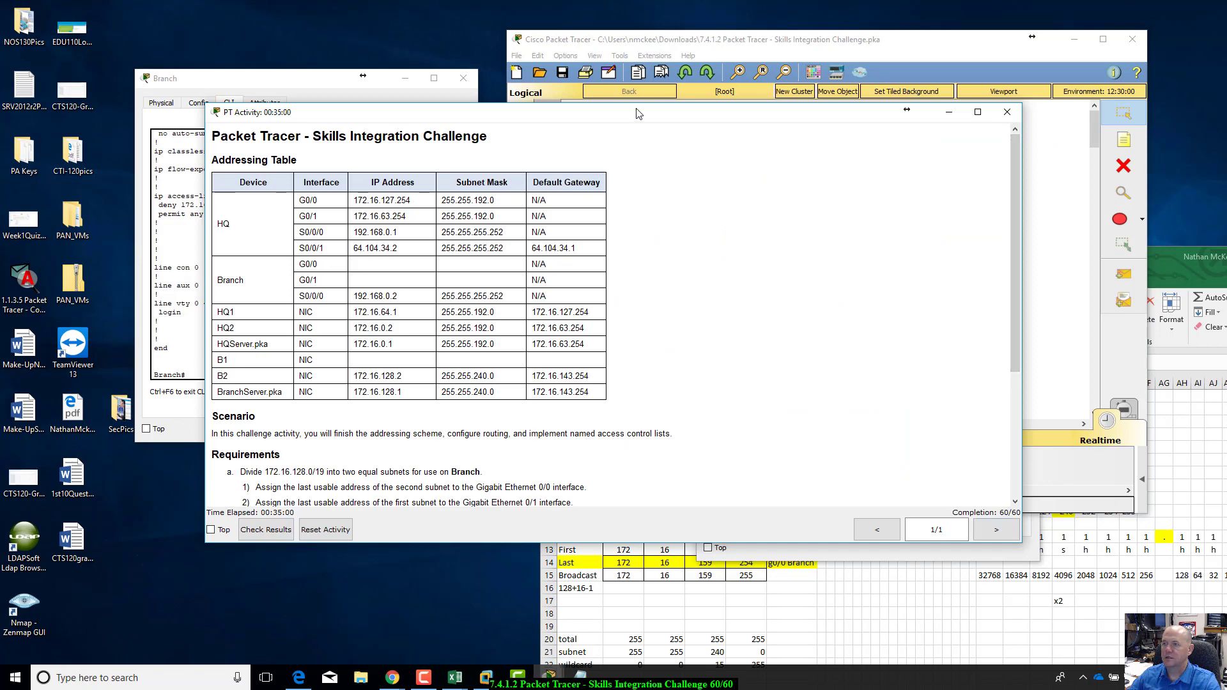
drag(637, 114, 674, 252)
click(292, 86)
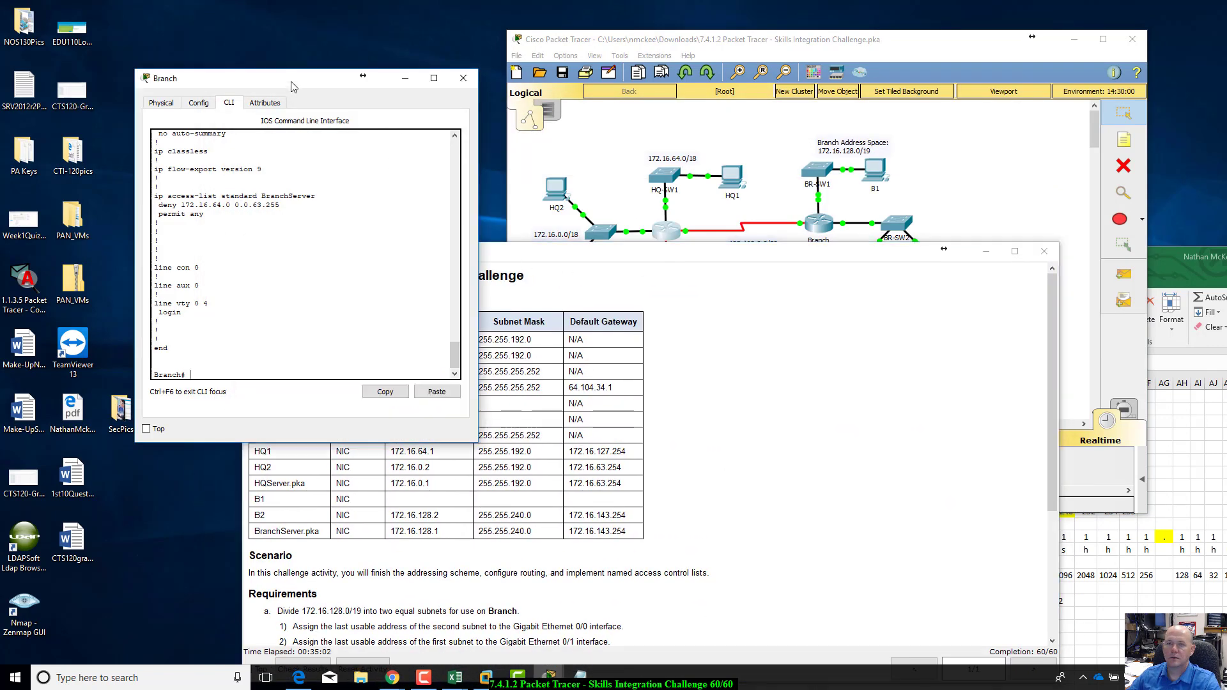
drag(289, 90, 273, 65)
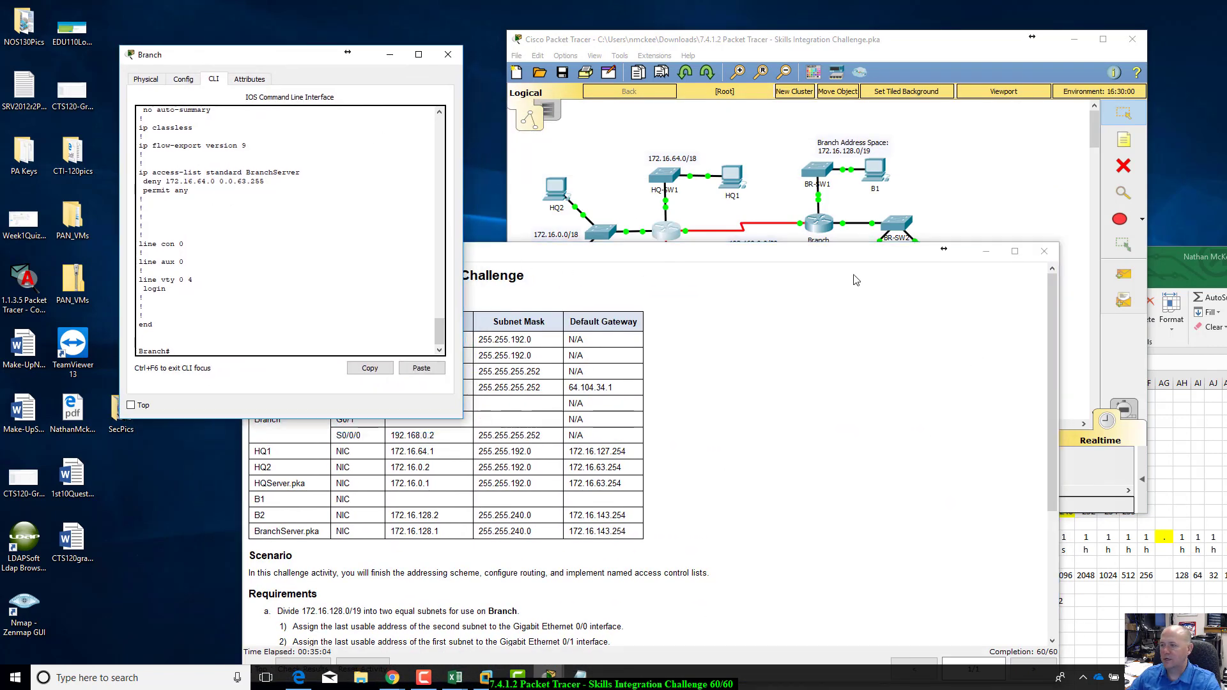
drag(811, 259, 802, 167)
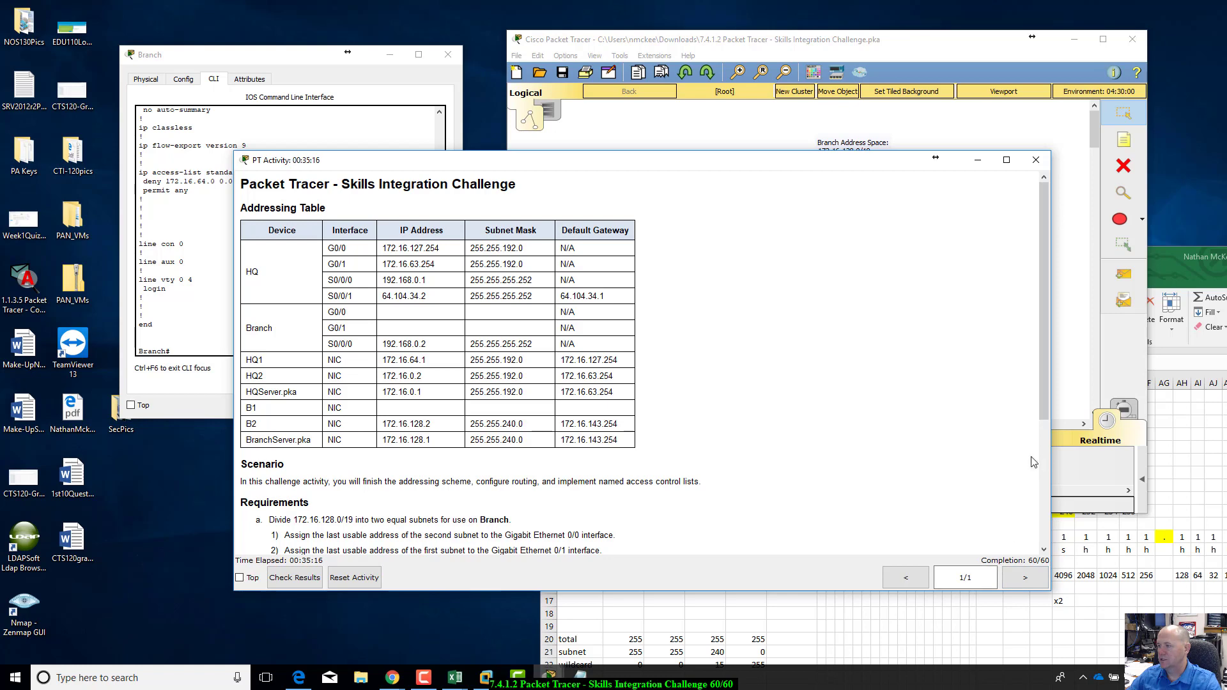
- Switch to the Excel subnetting workbook and move its window fully into view to review the address calculations
click(1167, 255)
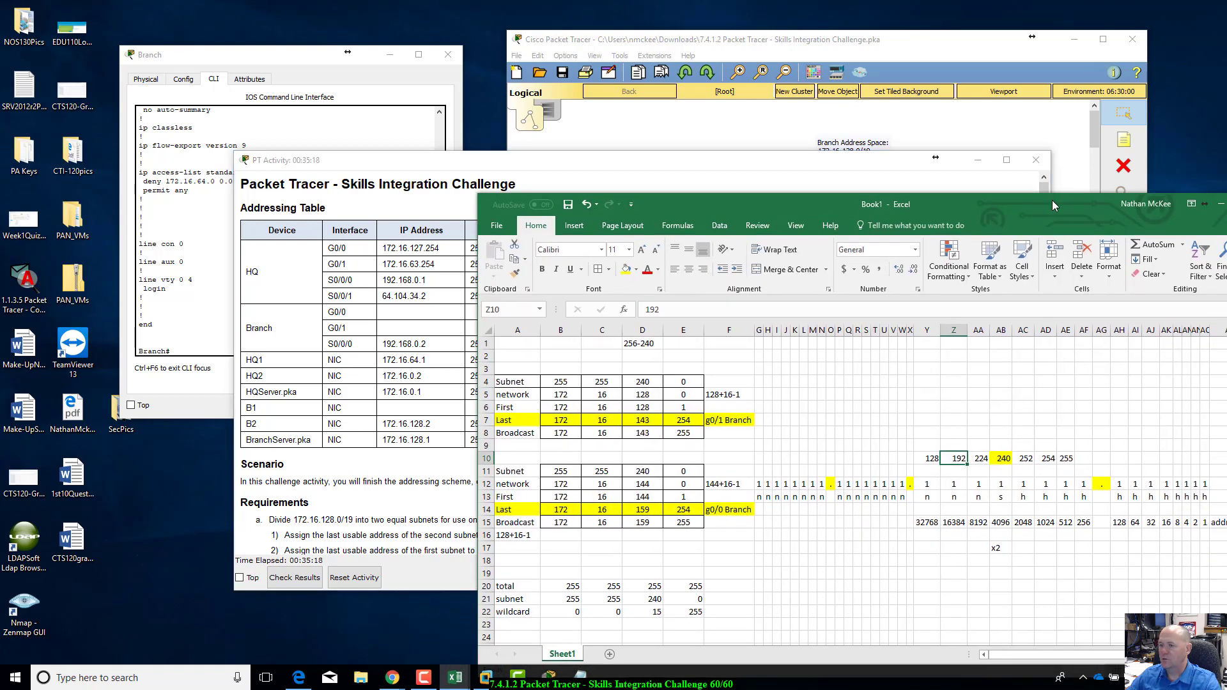
drag(1054, 254, 918, 219)
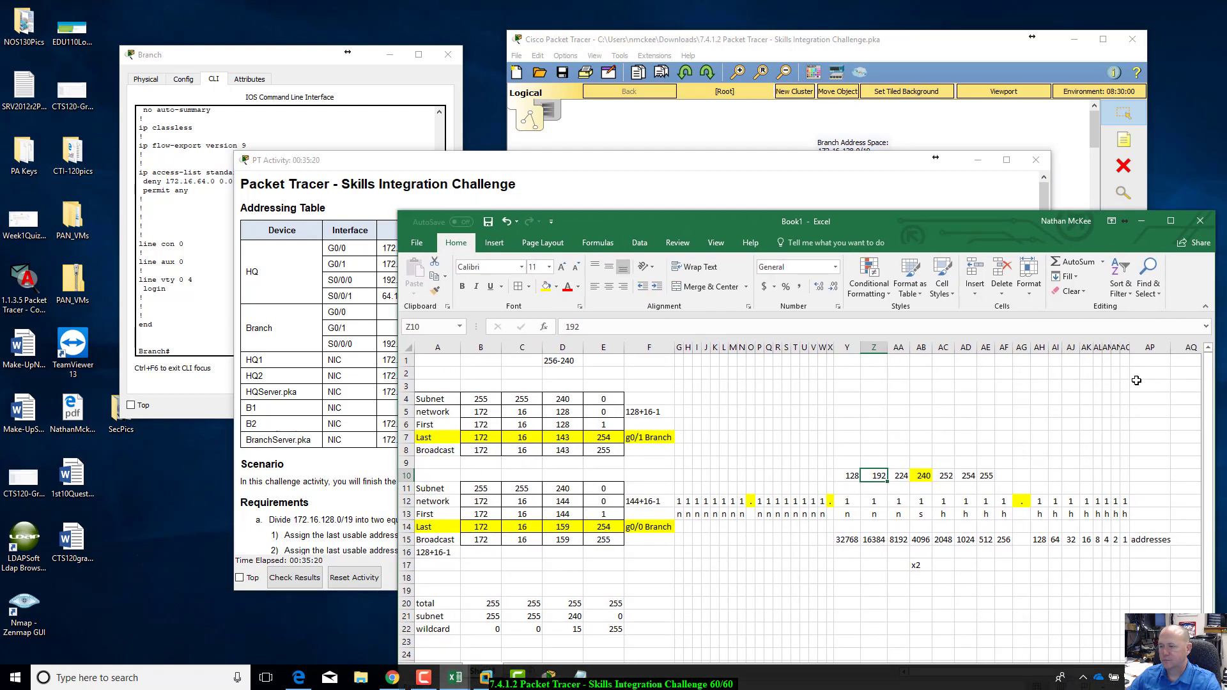